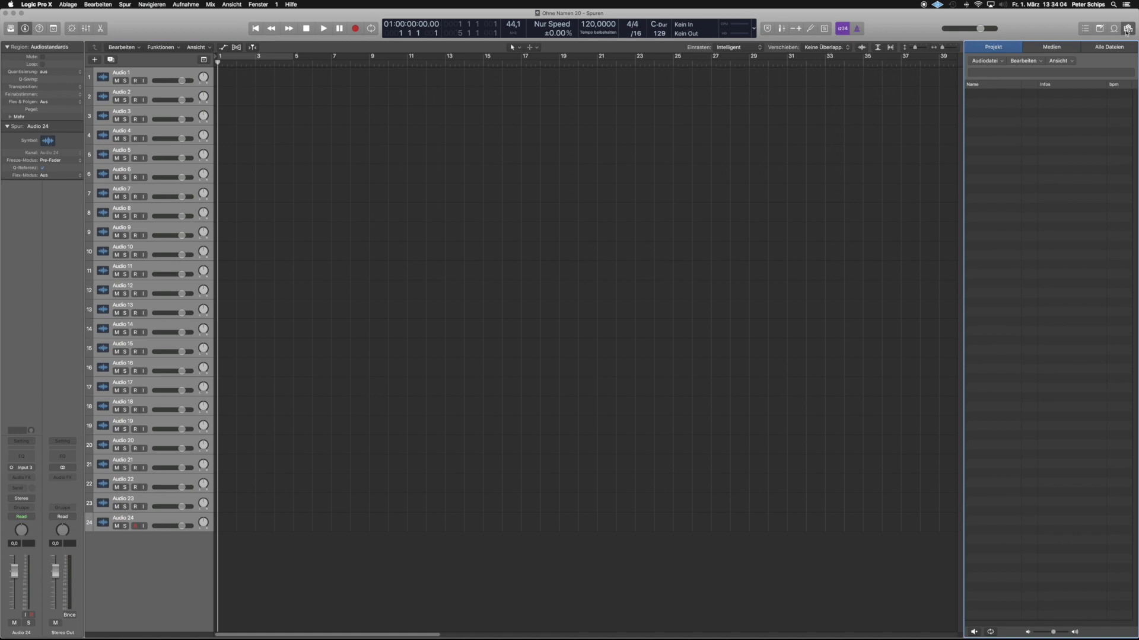
Start adding audio files and browse to the Ananda STEMS folder on the Desktop.
click(996, 61)
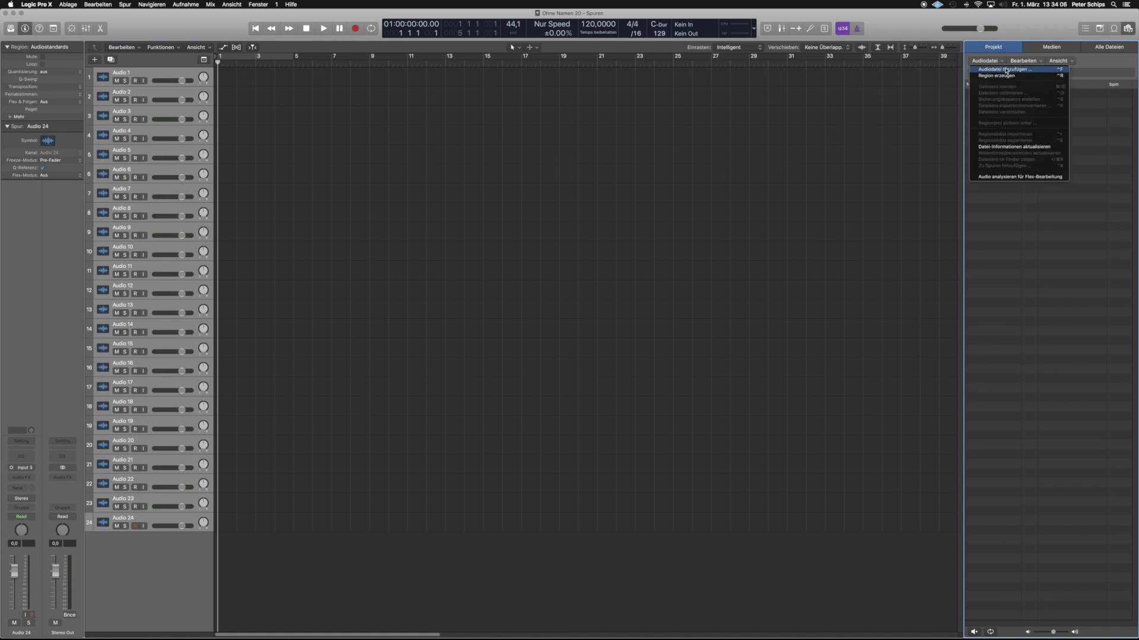
click(1006, 69)
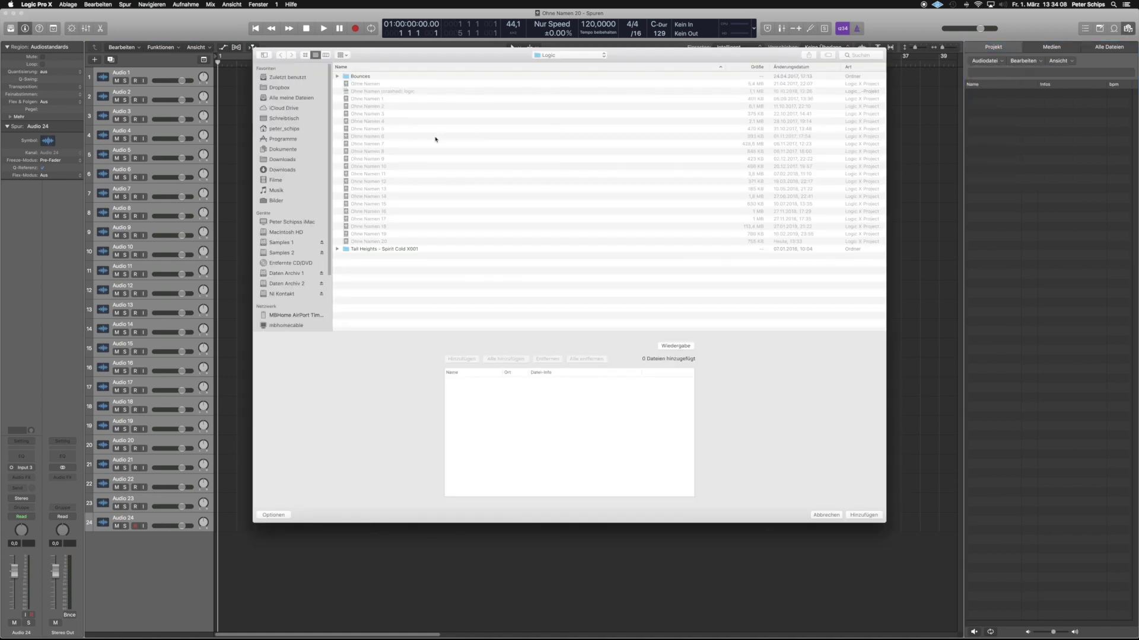
click(296, 118)
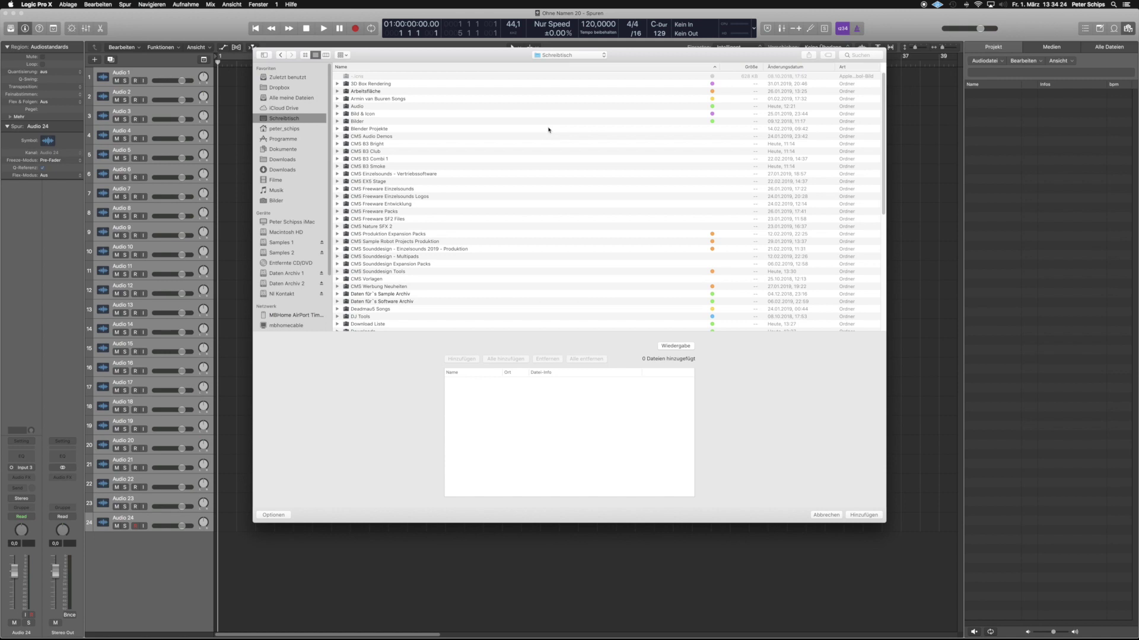
scroll(549, 130, down, 4)
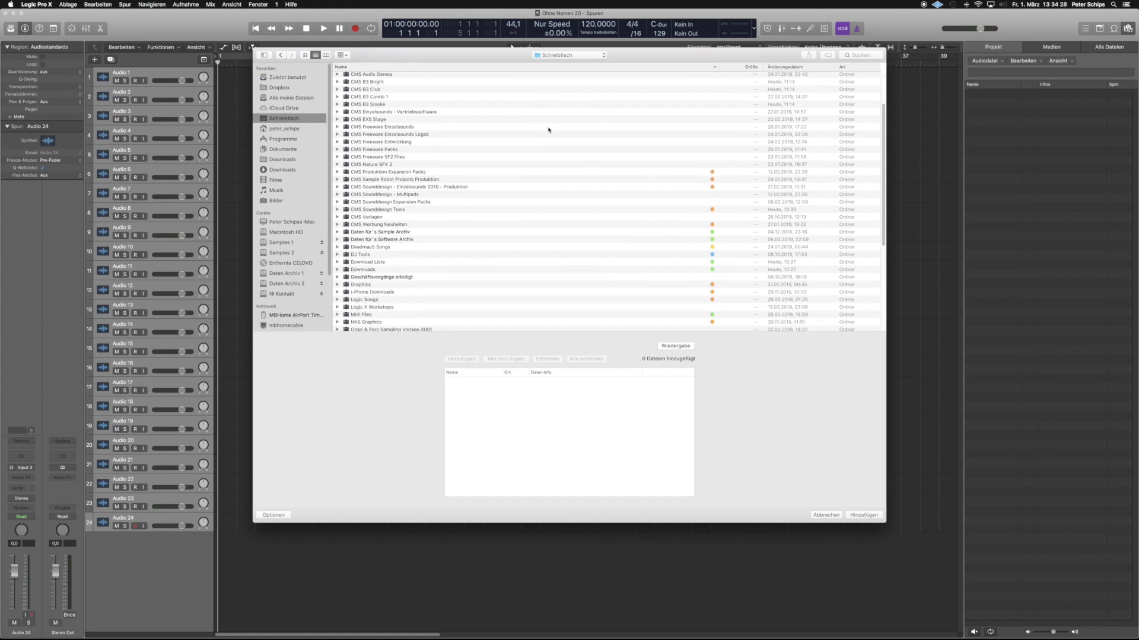
scroll(548, 130, down, 7)
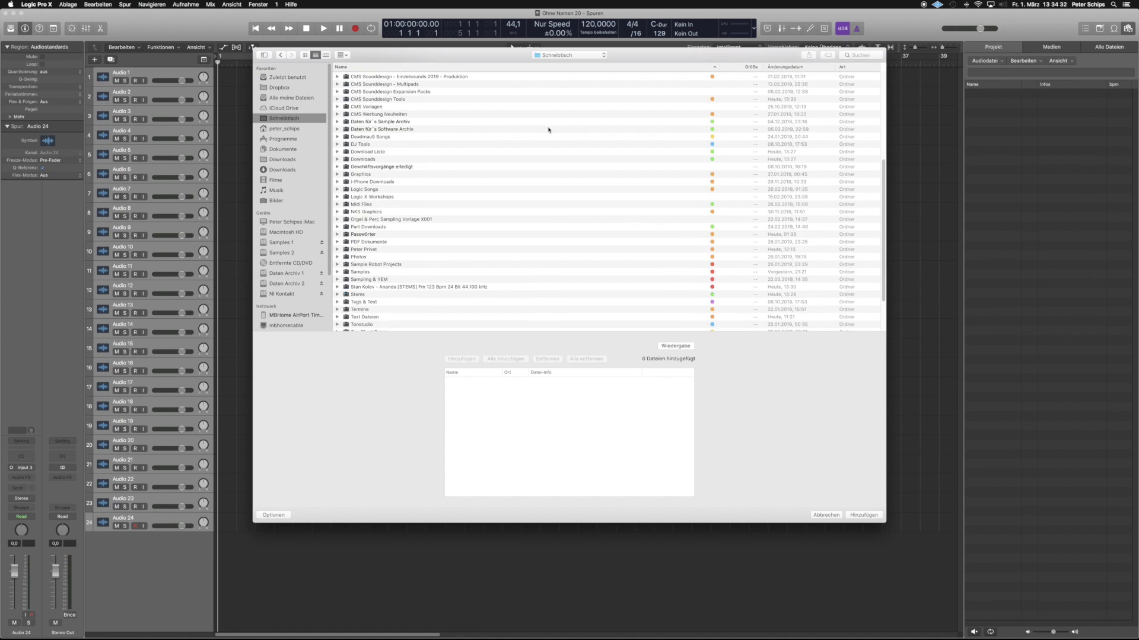
scroll(547, 127, down, 2)
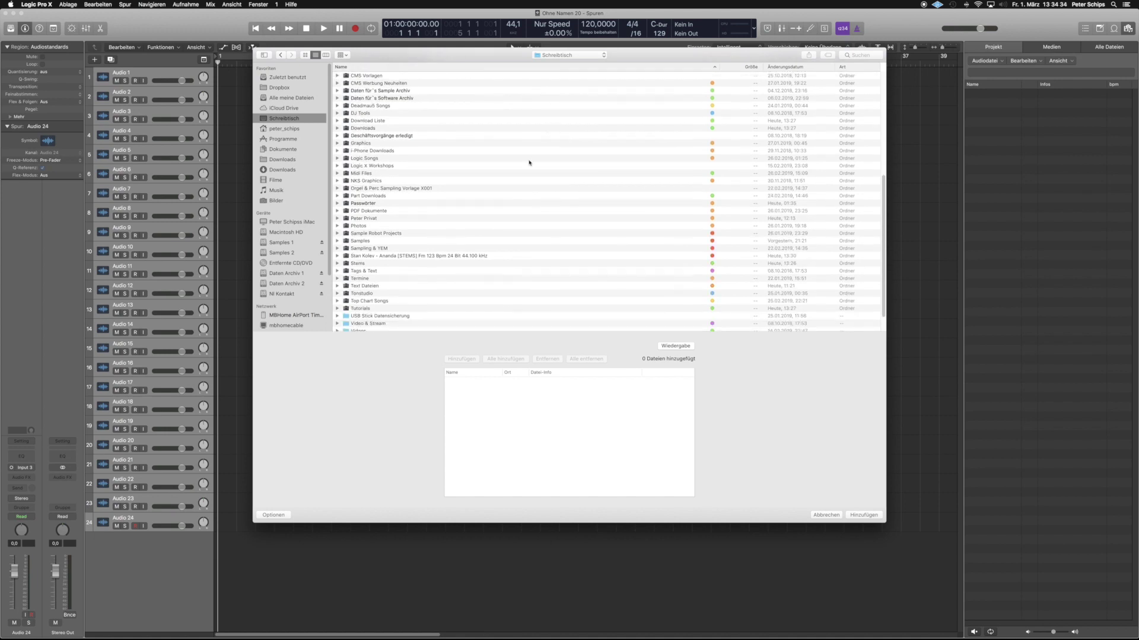
double_click(420, 256)
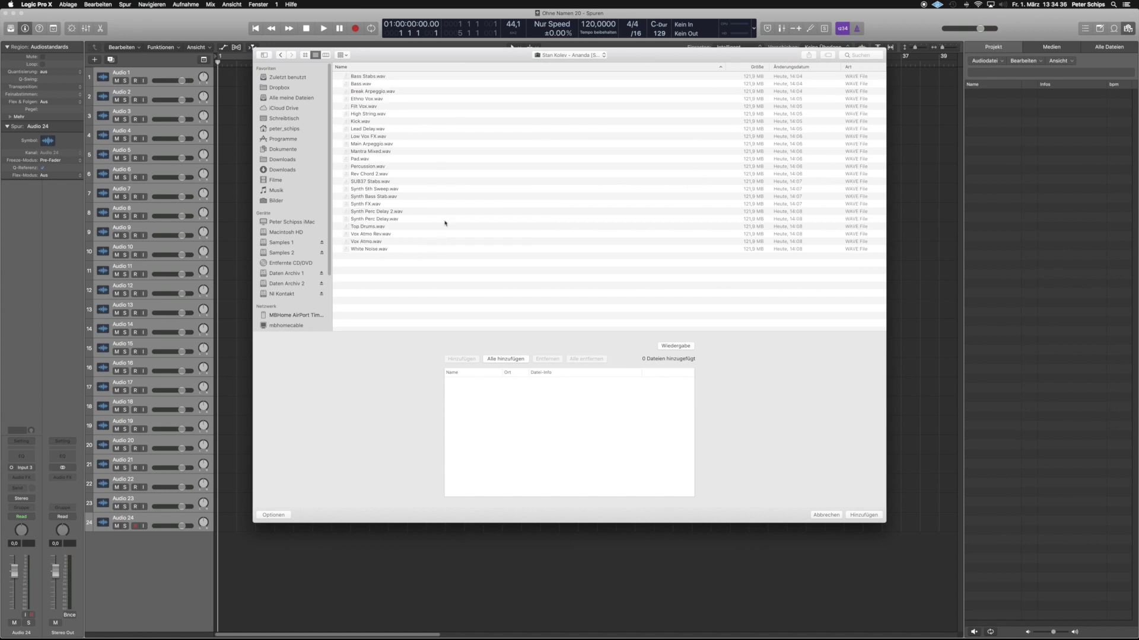
Select all 24 stems from Bass Stabs.wav to White Noise.wav, add them all and finish.
click(374, 78)
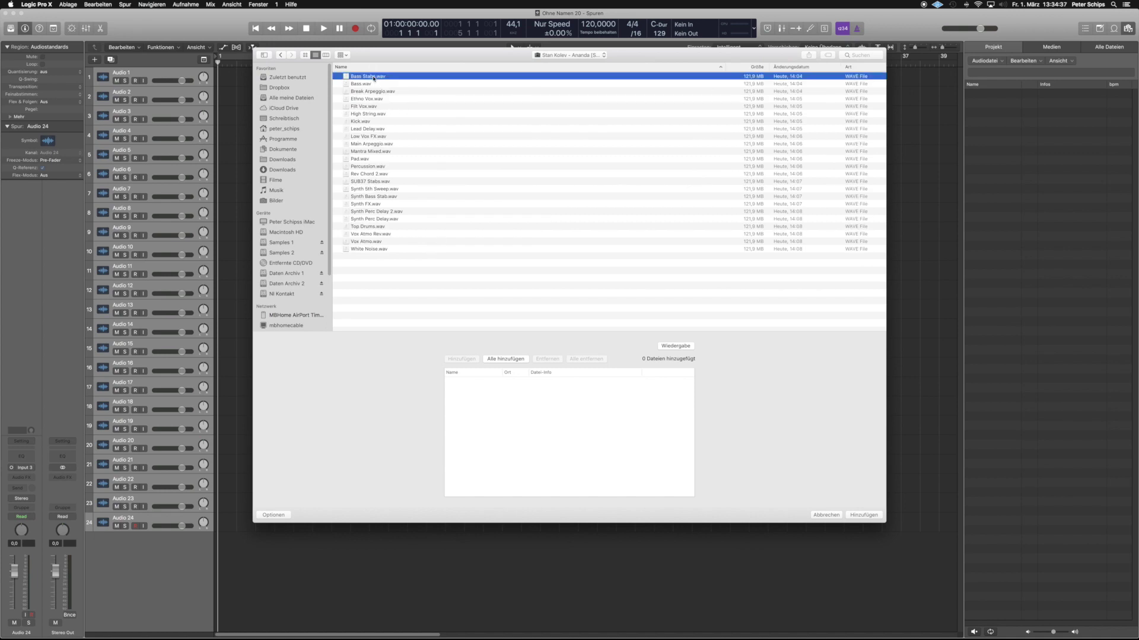
shift+click(371, 249)
click(505, 358)
click(860, 515)
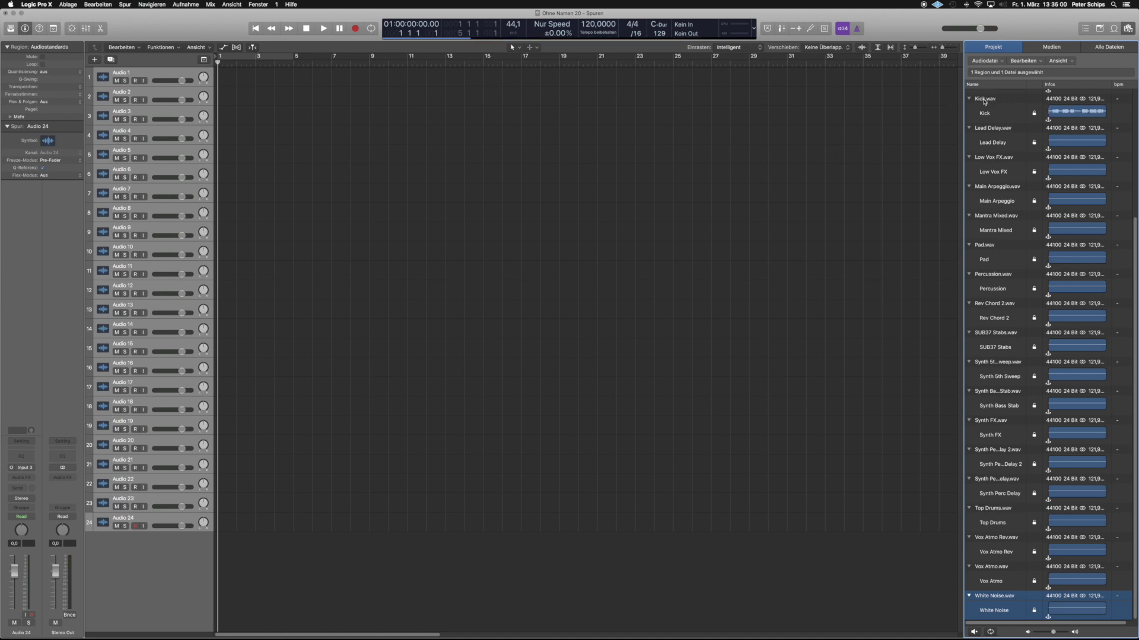
Collapse the file list, select all 24 stem files and drop them onto the existing tracks.
click(985, 99)
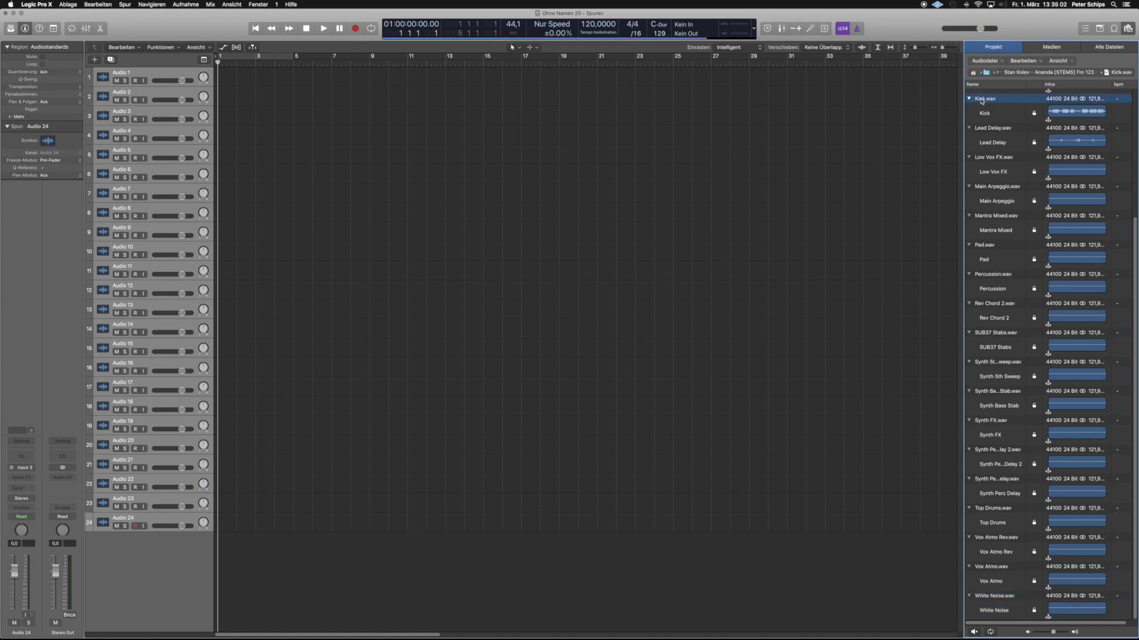
alt+click(969, 99)
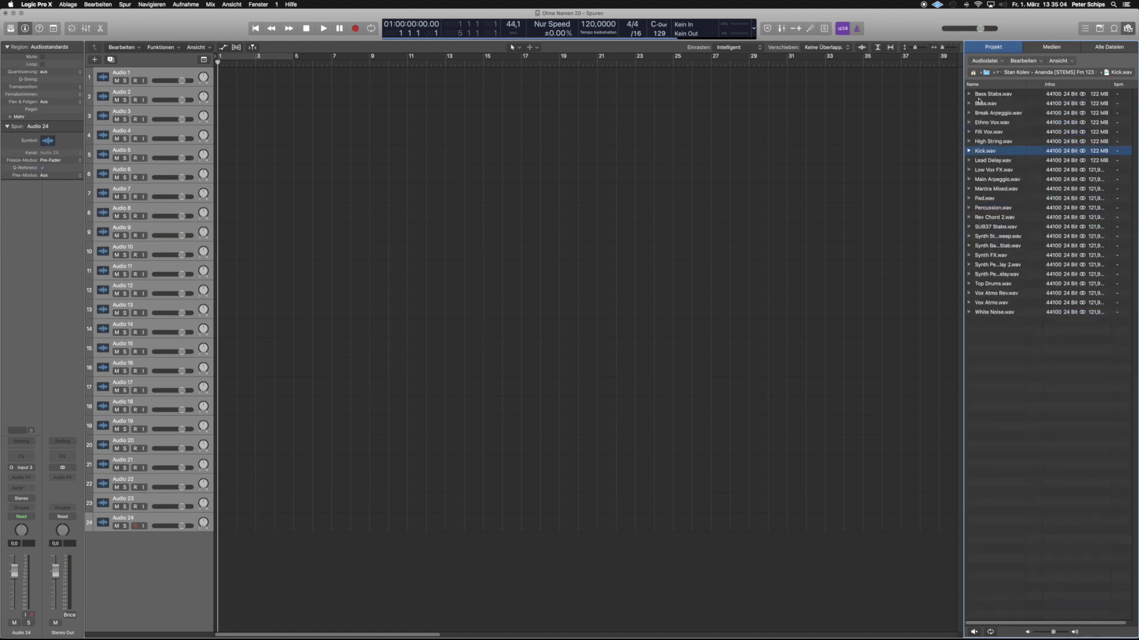
click(992, 95)
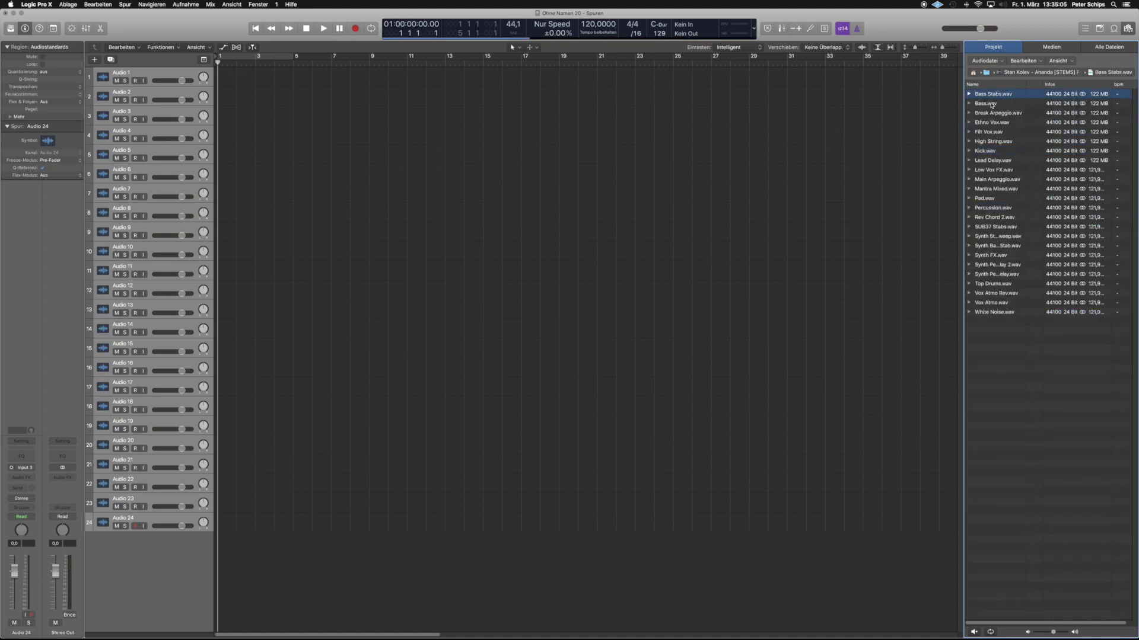
shift+click(994, 313)
drag(986, 95, 240, 79)
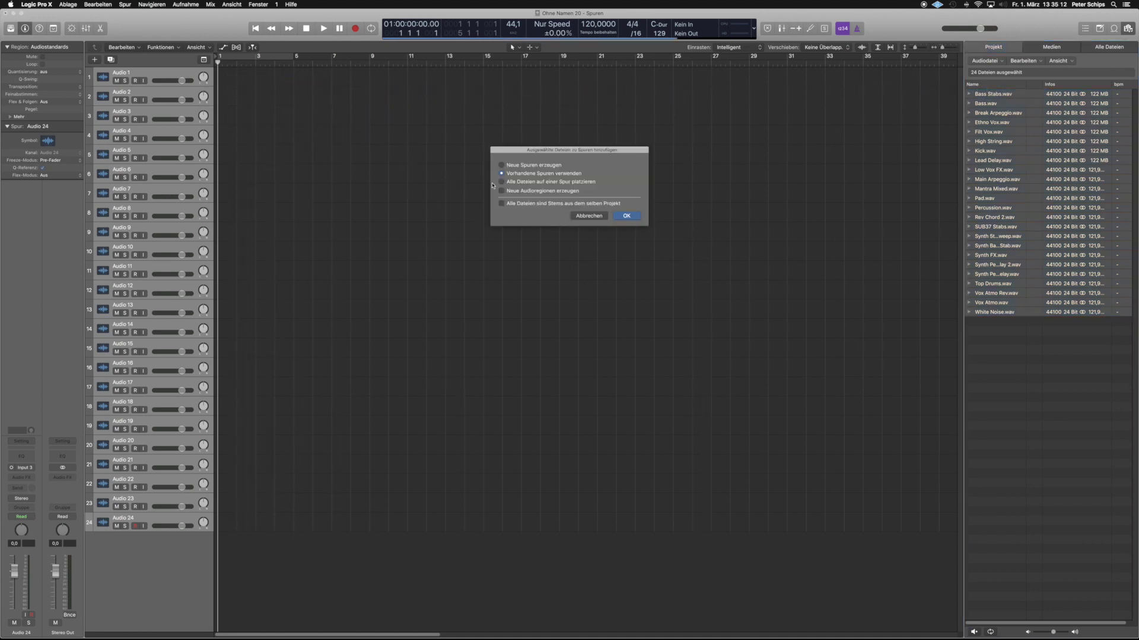
click(625, 216)
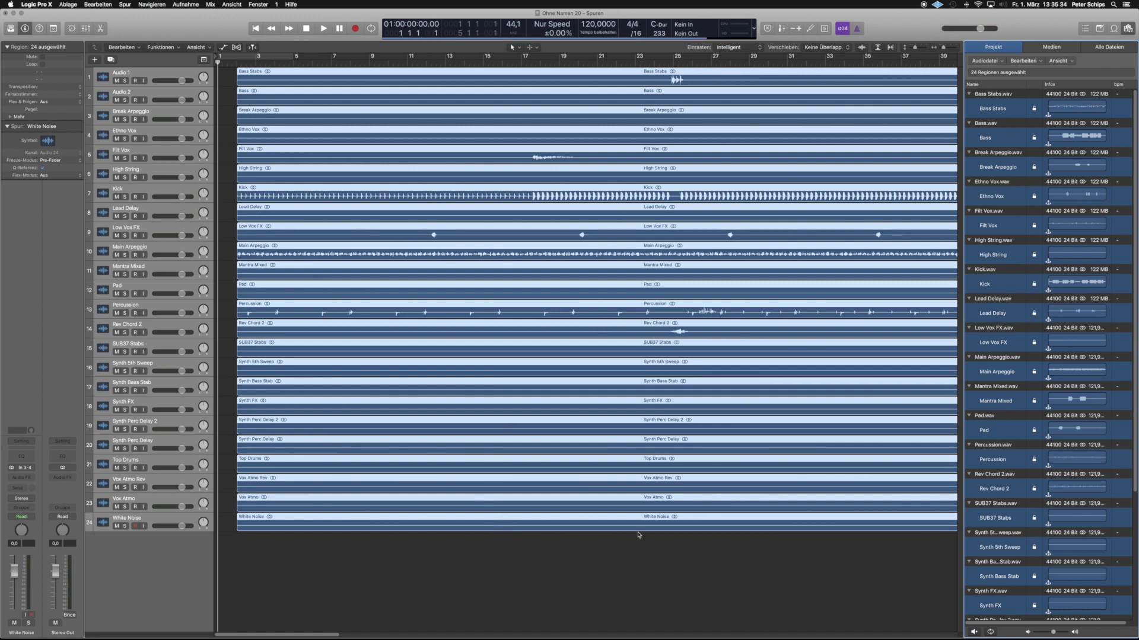
Hide the project browser, select all 24 regions and return the playhead to the start.
scroll(1012, 378, down, 5)
scroll(1013, 380, up, 5)
click(666, 581)
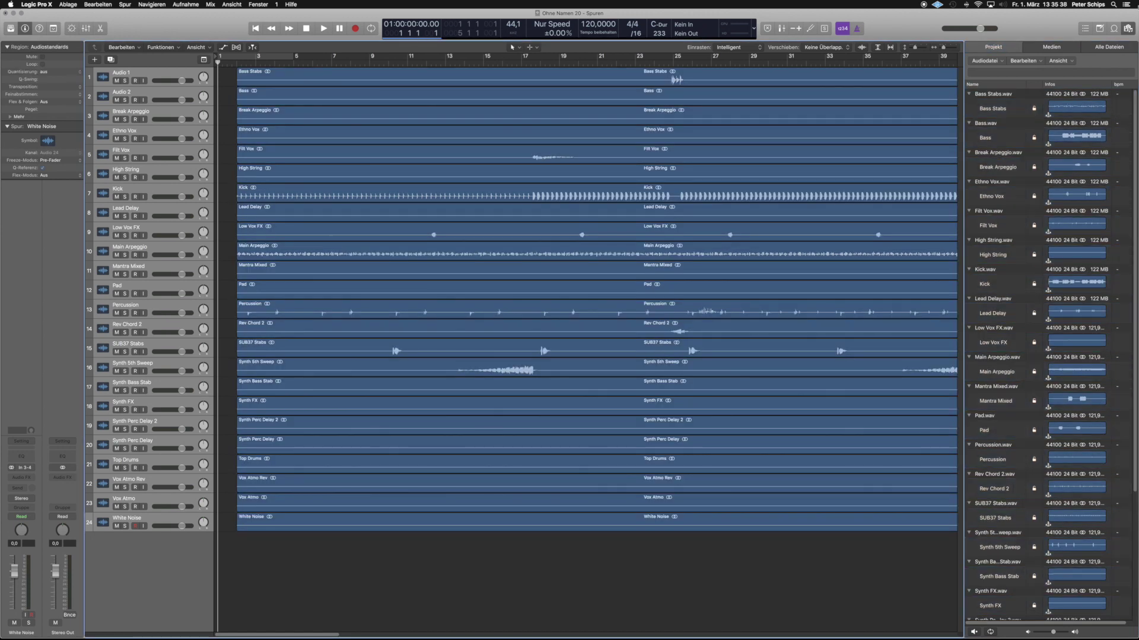
key(f)
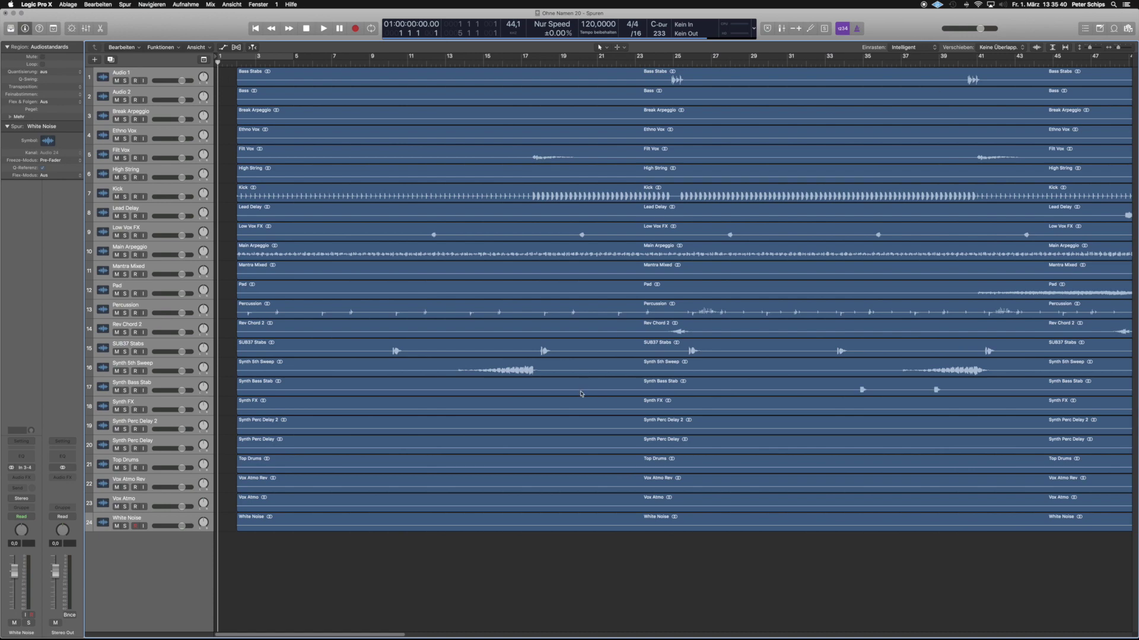
drag(404, 554, 262, 40)
click(255, 30)
Show the mixer beneath the tracks, resize it, and open the Stereo Out plug-in slot.
click(88, 30)
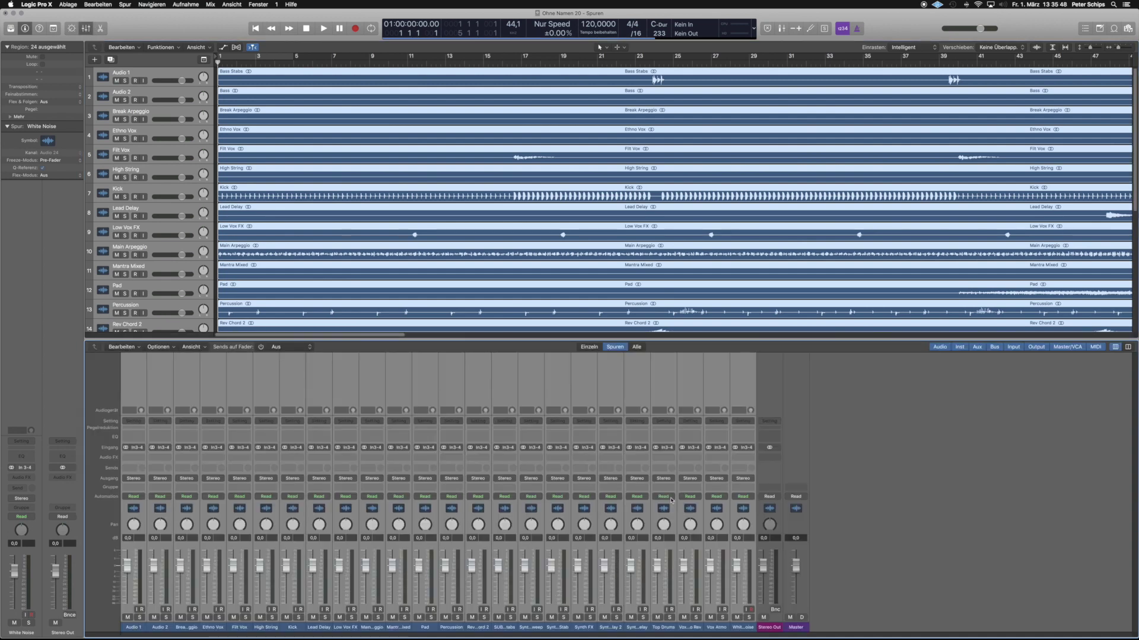
drag(772, 340, 773, 393)
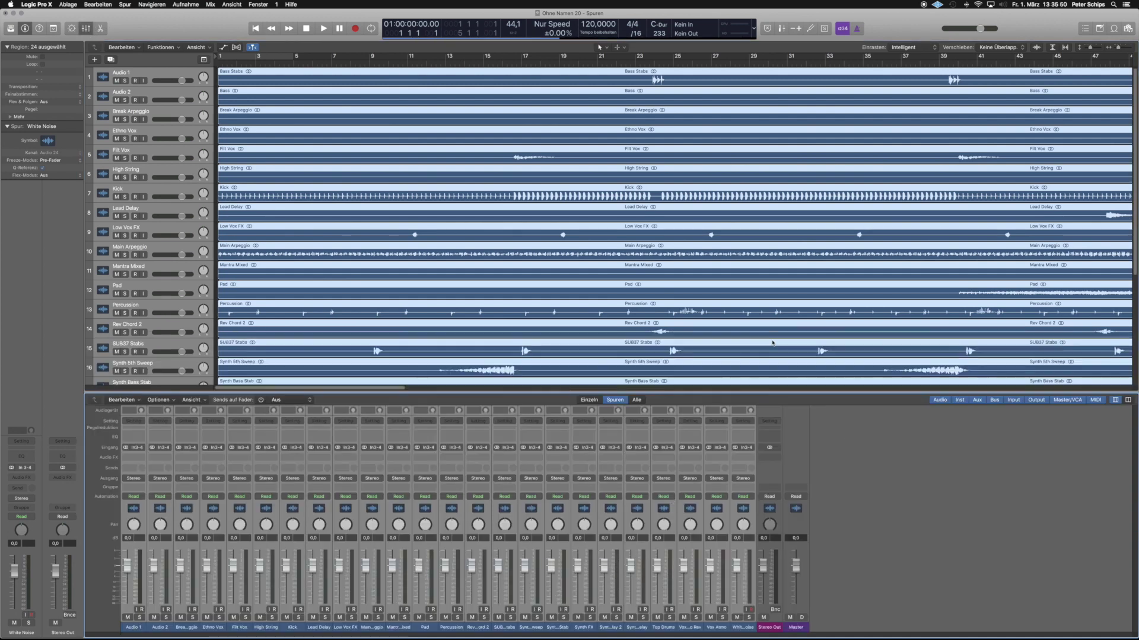
click(879, 463)
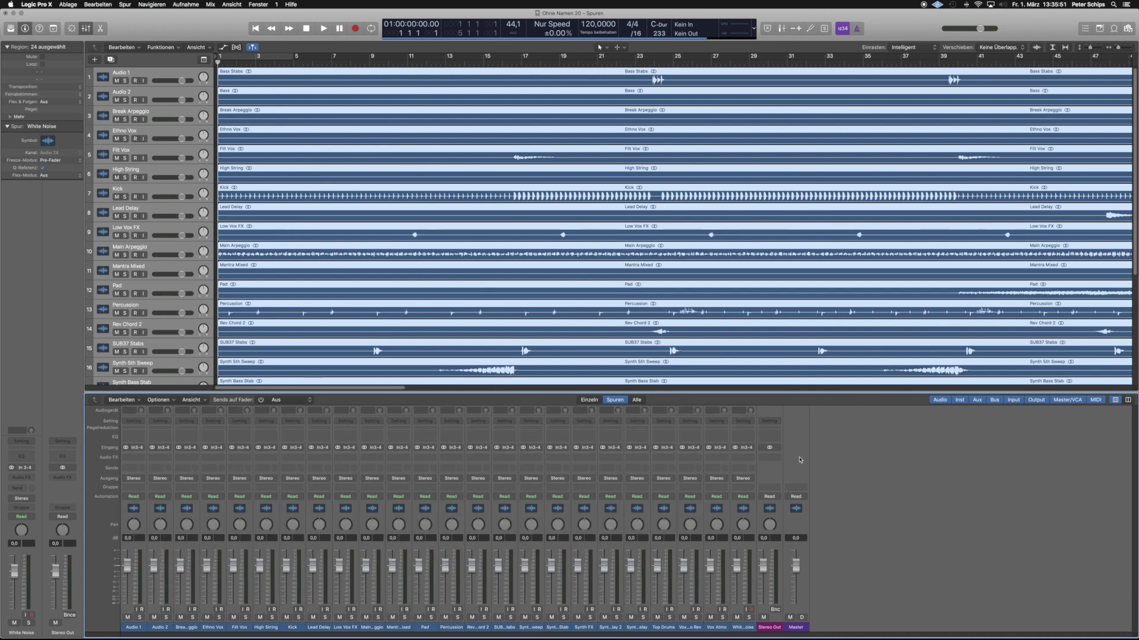
click(769, 457)
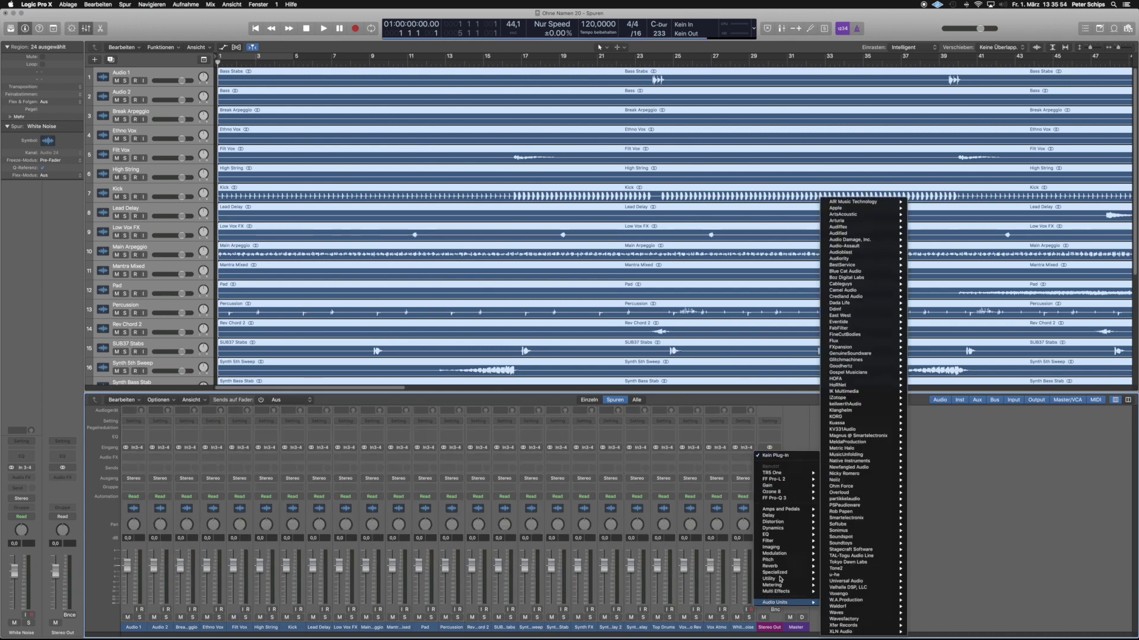
Insert a stereo BPM Counter on Stereo Out and move its window off the tracks.
mouse_move(780, 579)
mouse_move(854, 586)
click(900, 587)
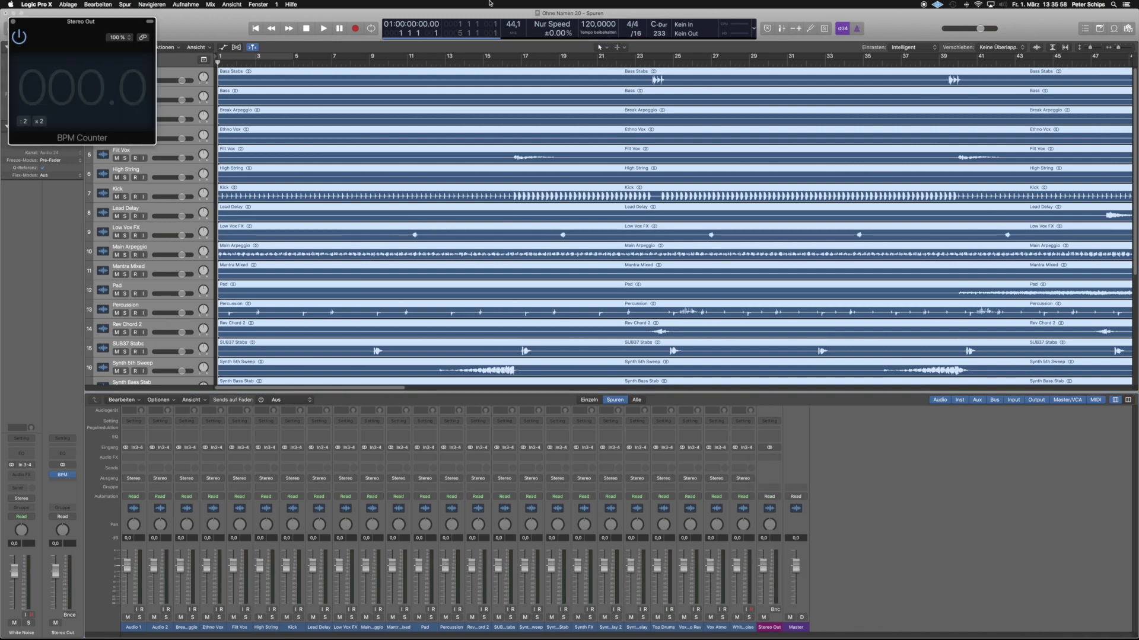
click(169, 64)
drag(122, 39, 978, 462)
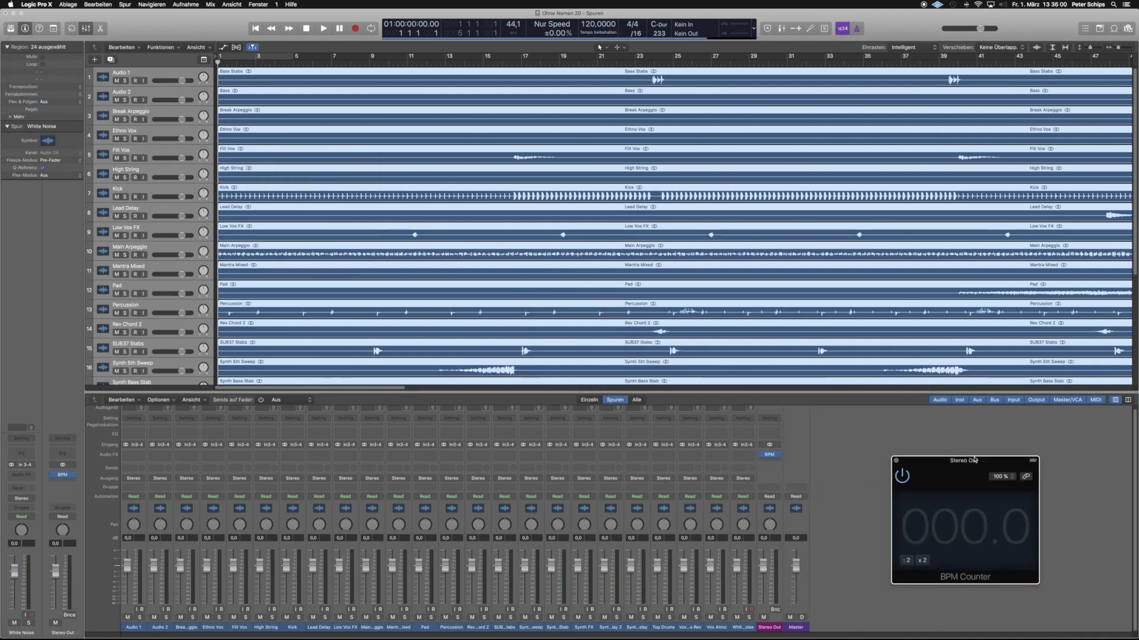
Play the project to measure the tempo, then set the project tempo to 123 BPM.
click(323, 28)
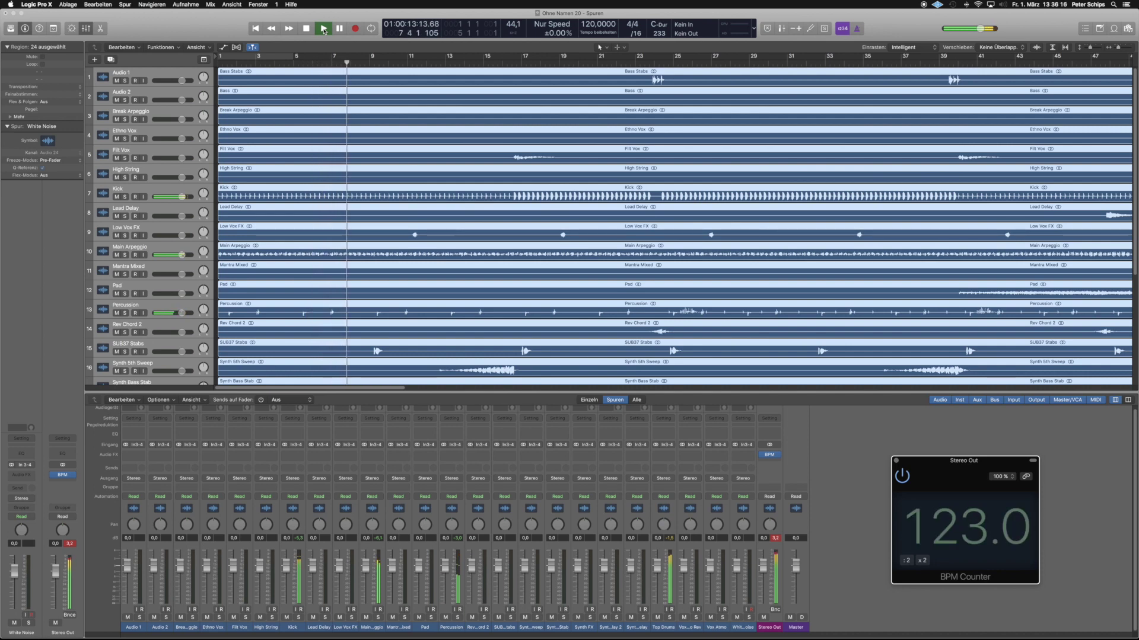
key(space)
key(Return)
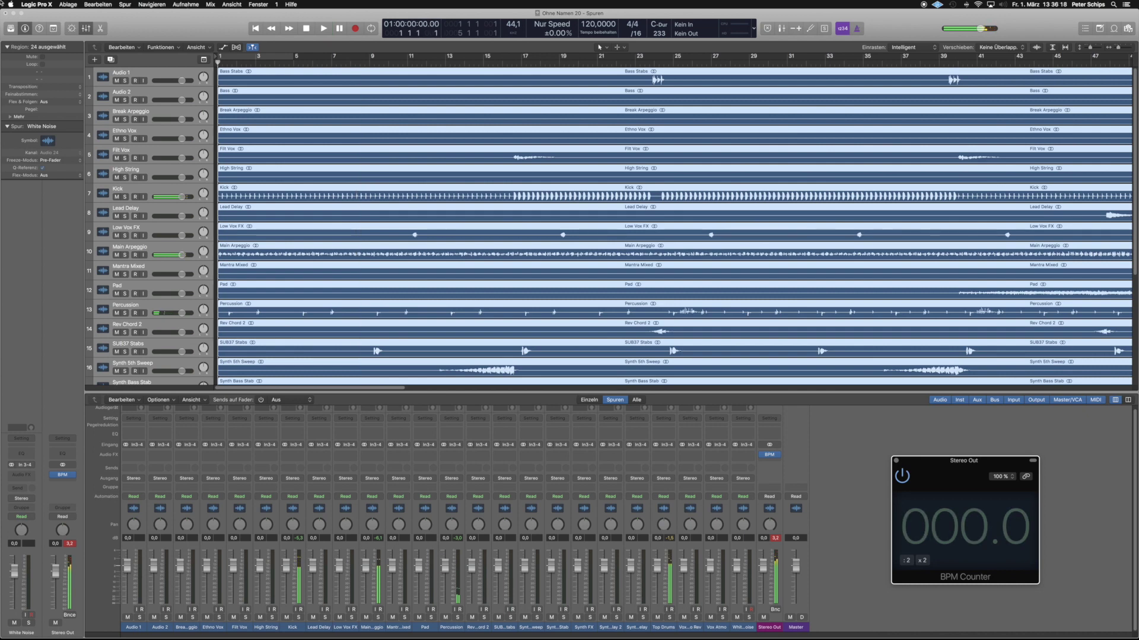
double_click(596, 25)
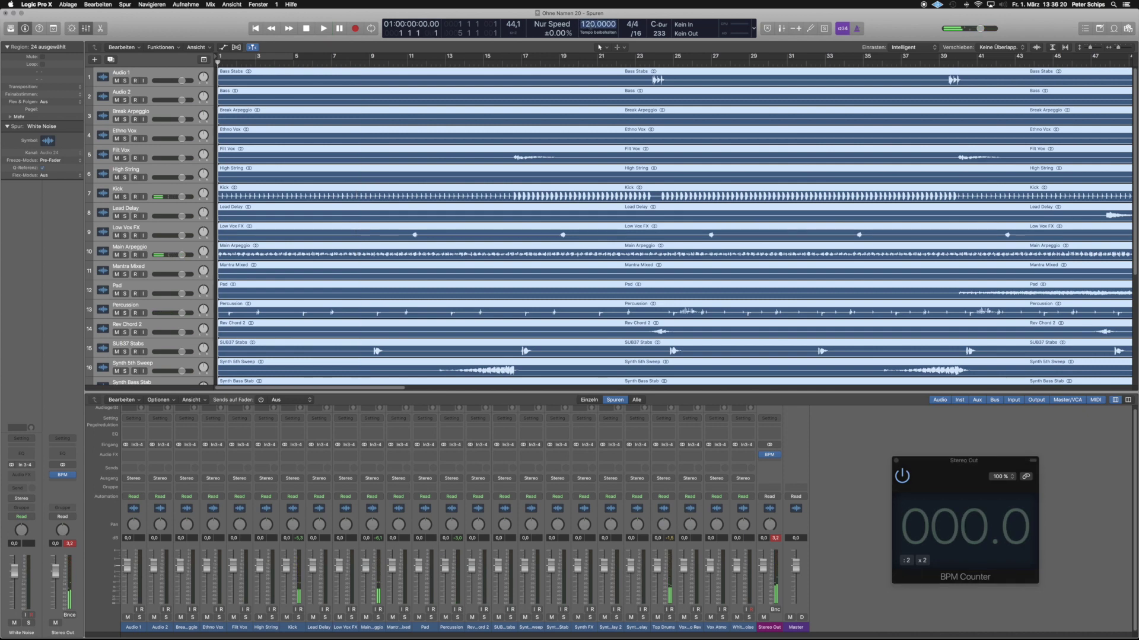
text(123)
key(Return)
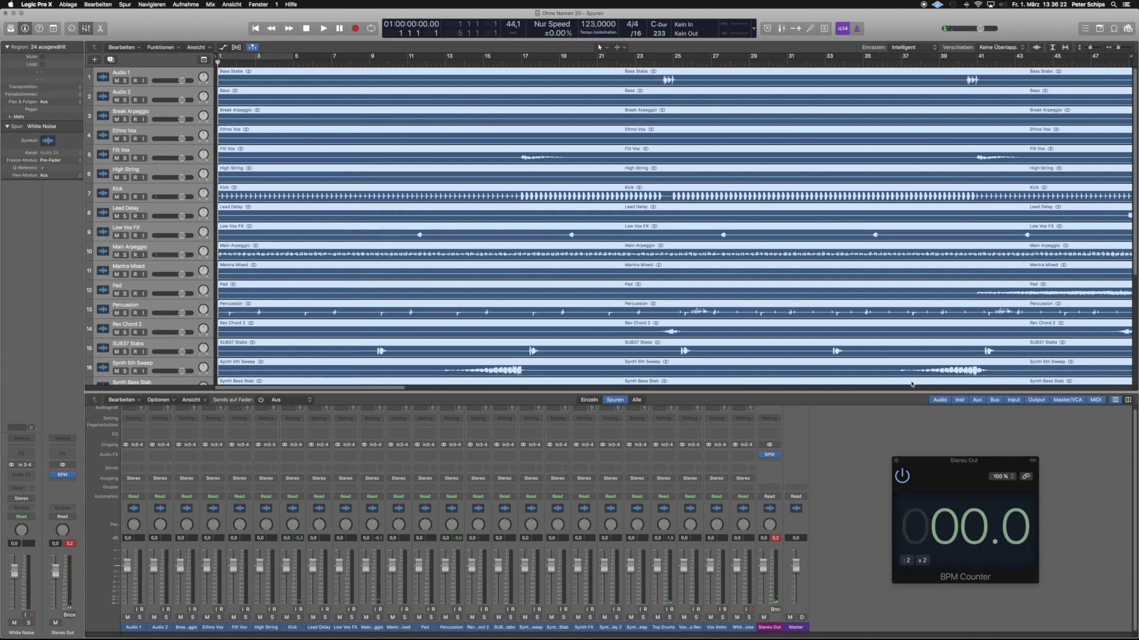
Close the BPM Counter window and dismiss the plug-in slot menu.
click(896, 461)
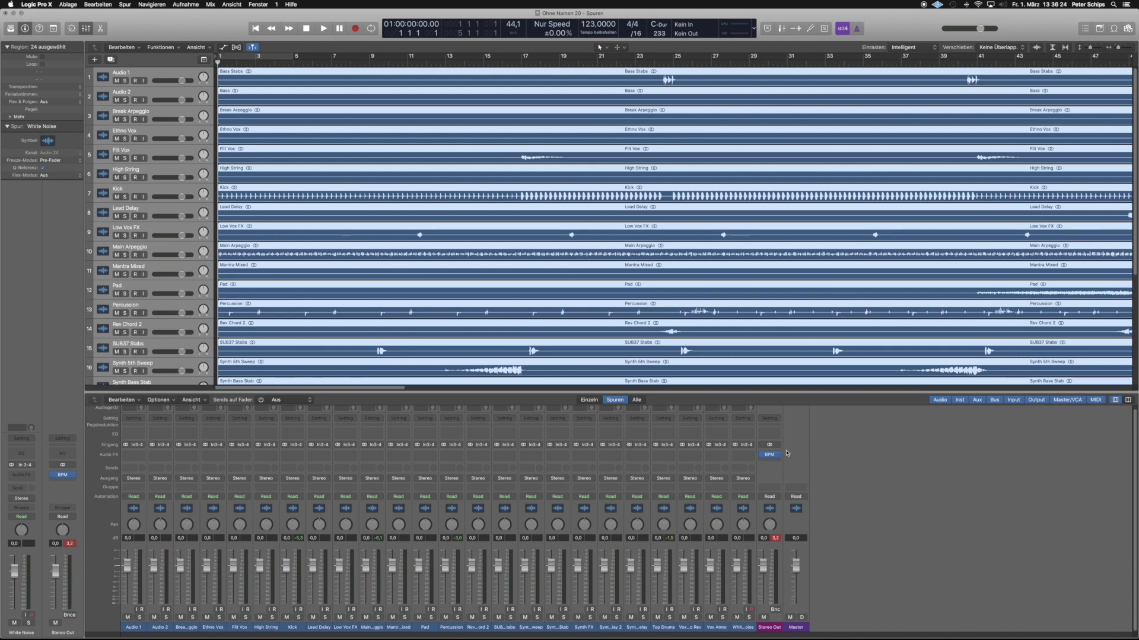
click(779, 454)
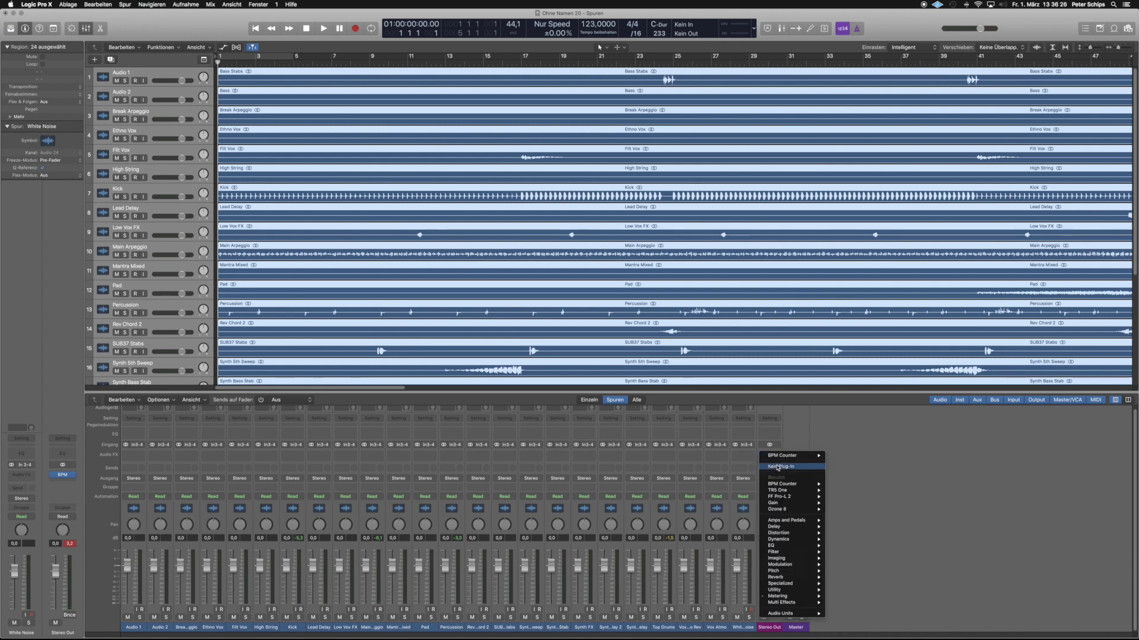
key(Escape)
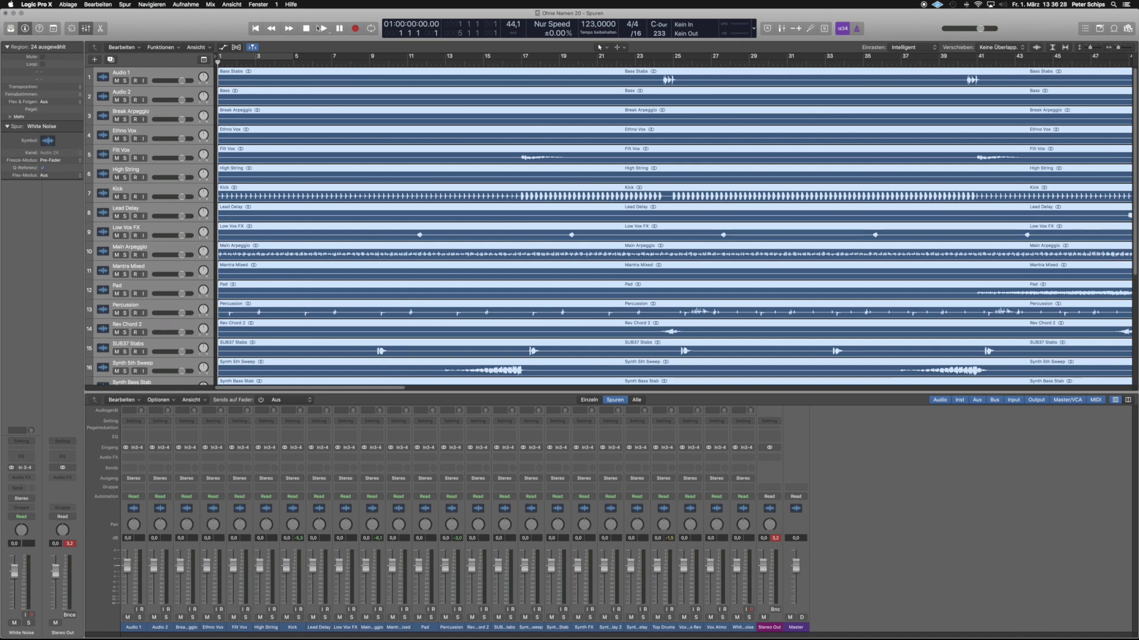
Set mixer strips to show three-line track names and track numbers, hiding the first MIDI knob row.
click(322, 28)
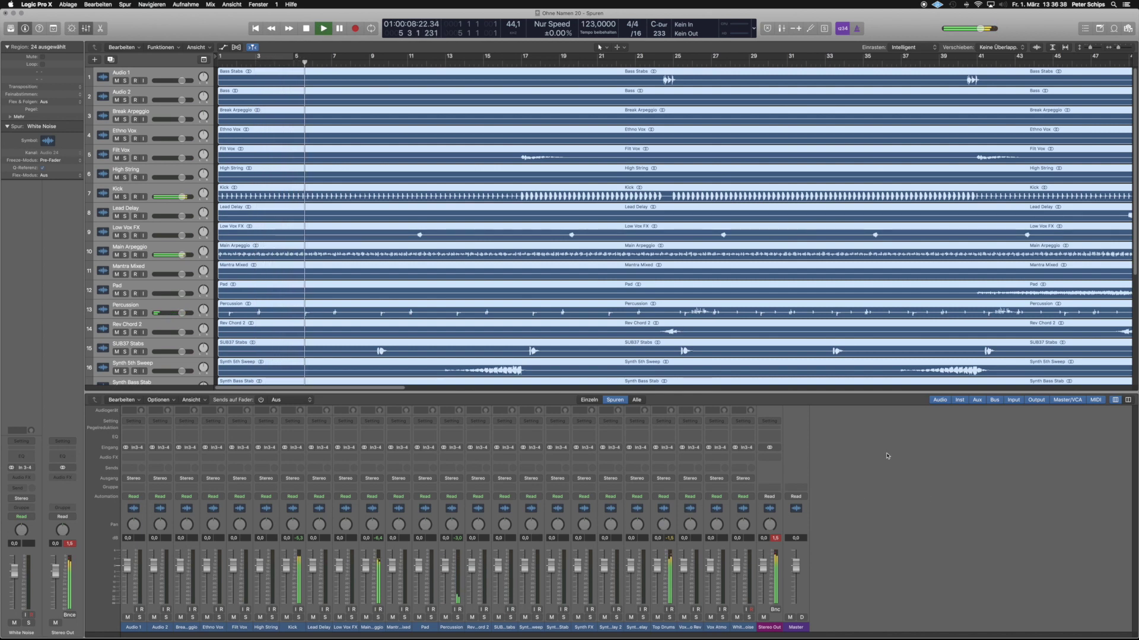
key(space)
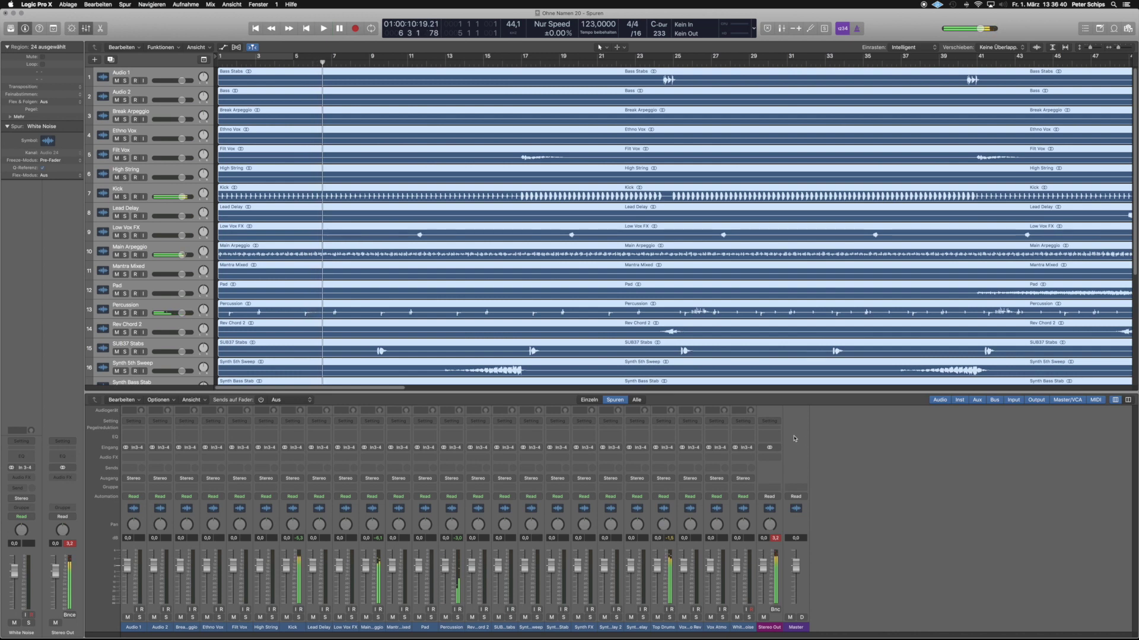
right_click(794, 438)
click(836, 464)
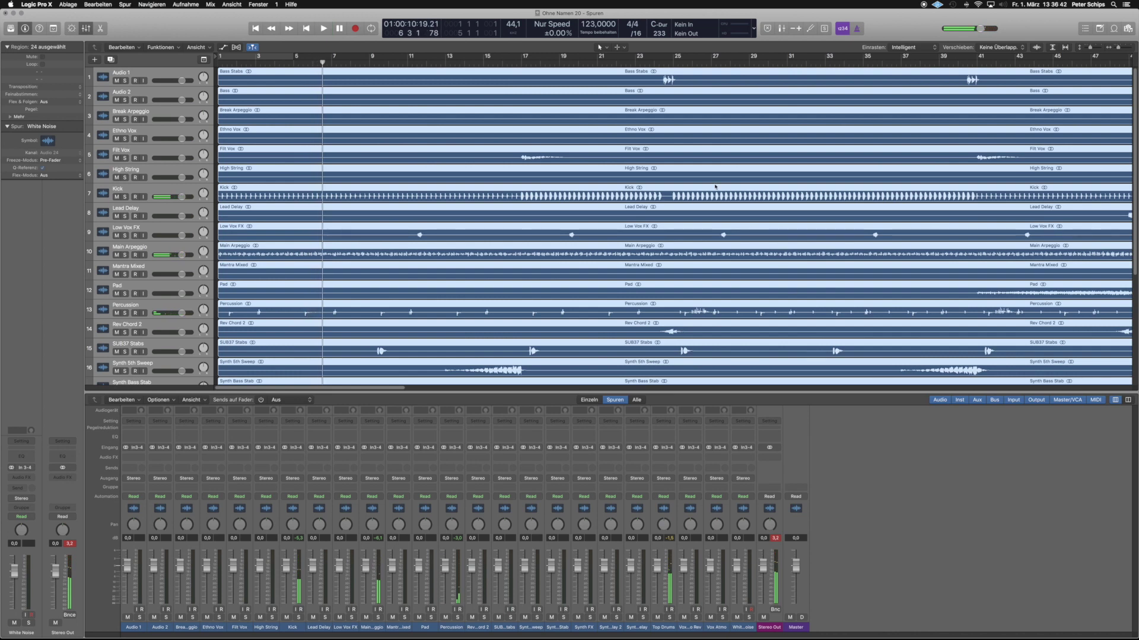
click(803, 238)
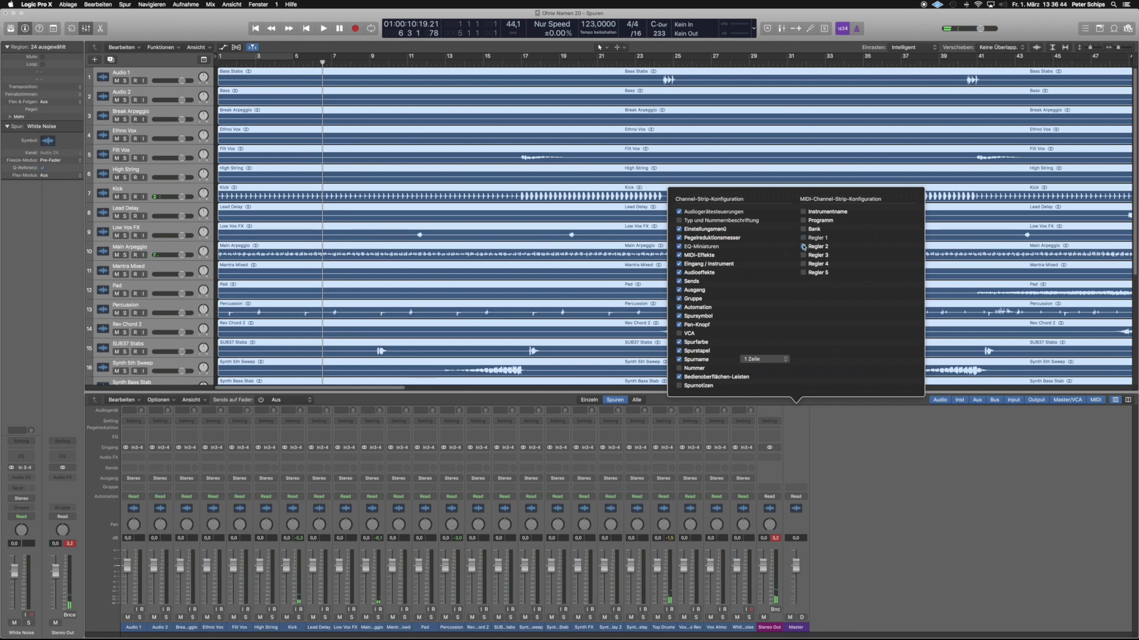
click(762, 359)
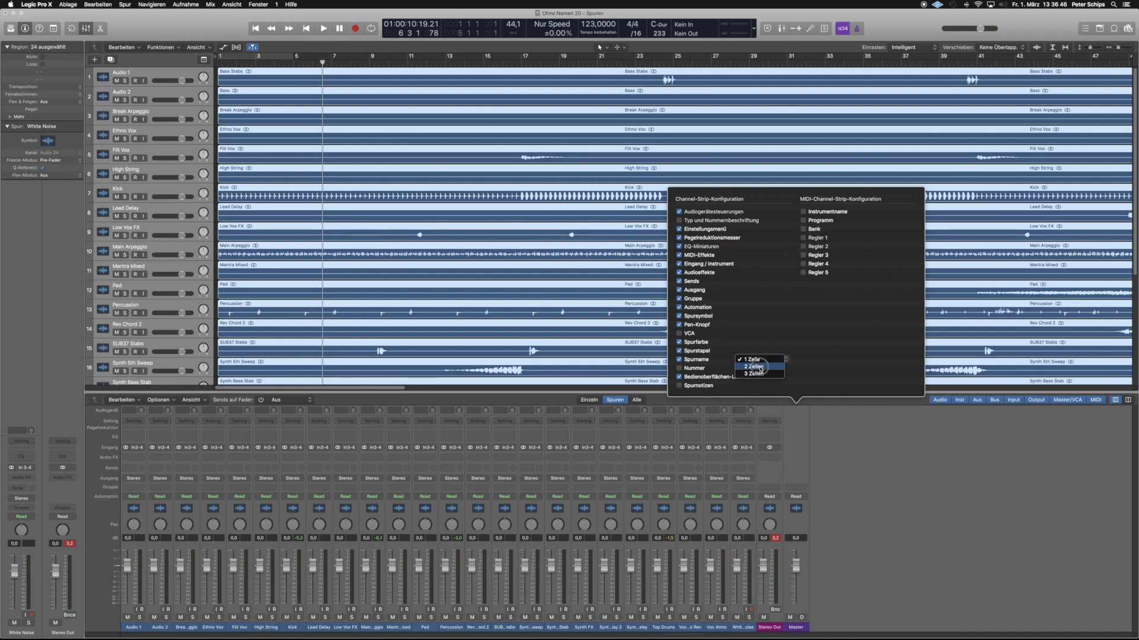
click(750, 377)
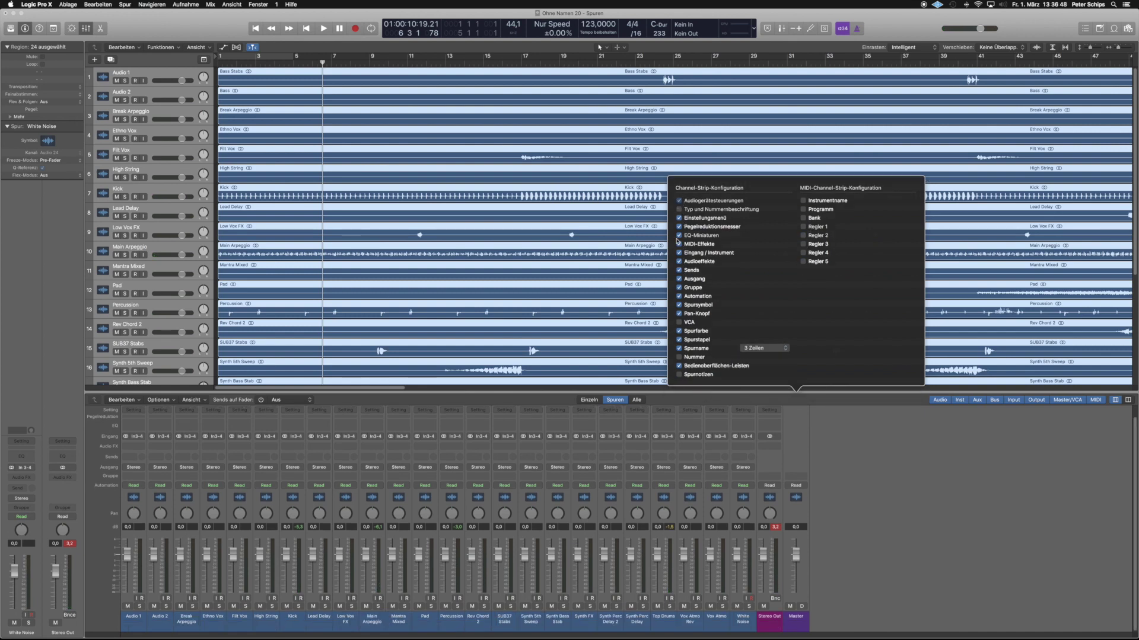
click(679, 367)
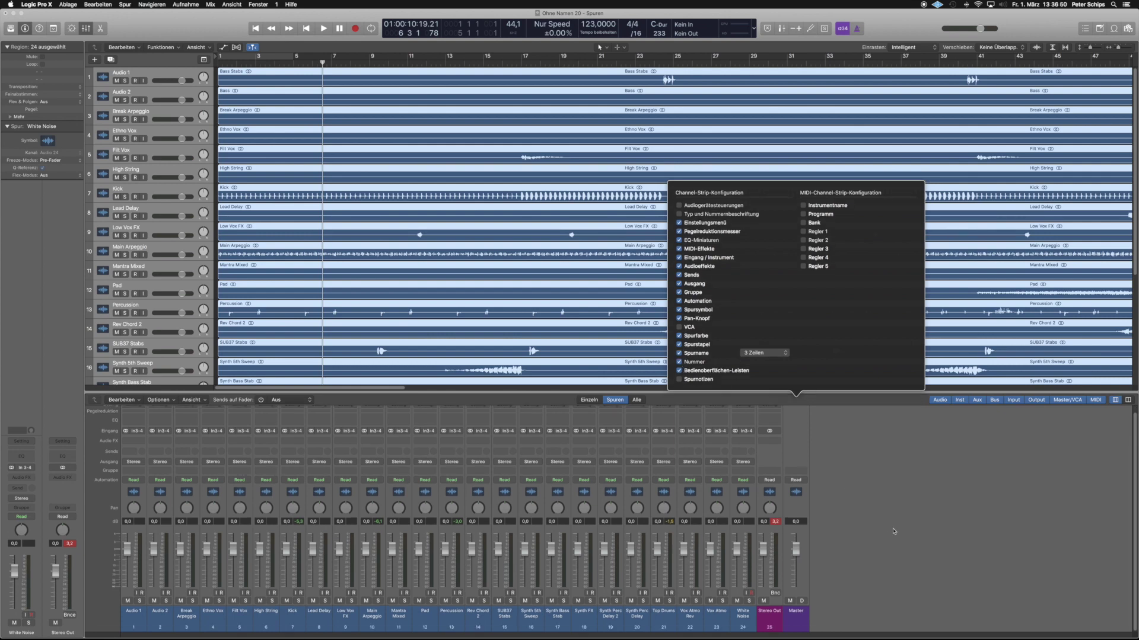
click(895, 531)
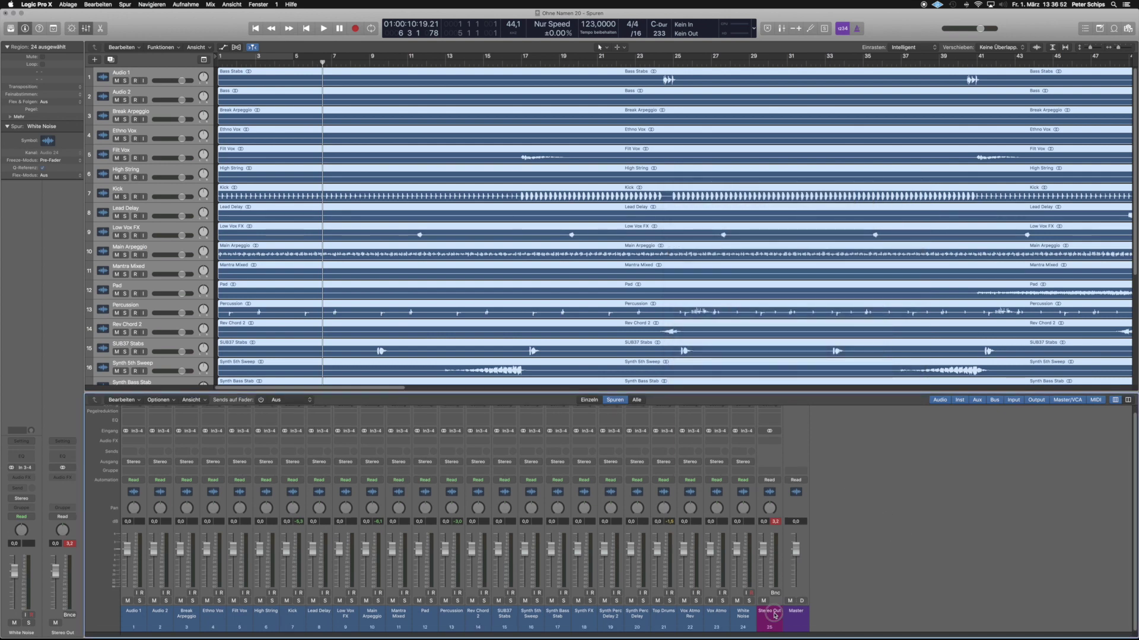
right_click(794, 606)
click(820, 615)
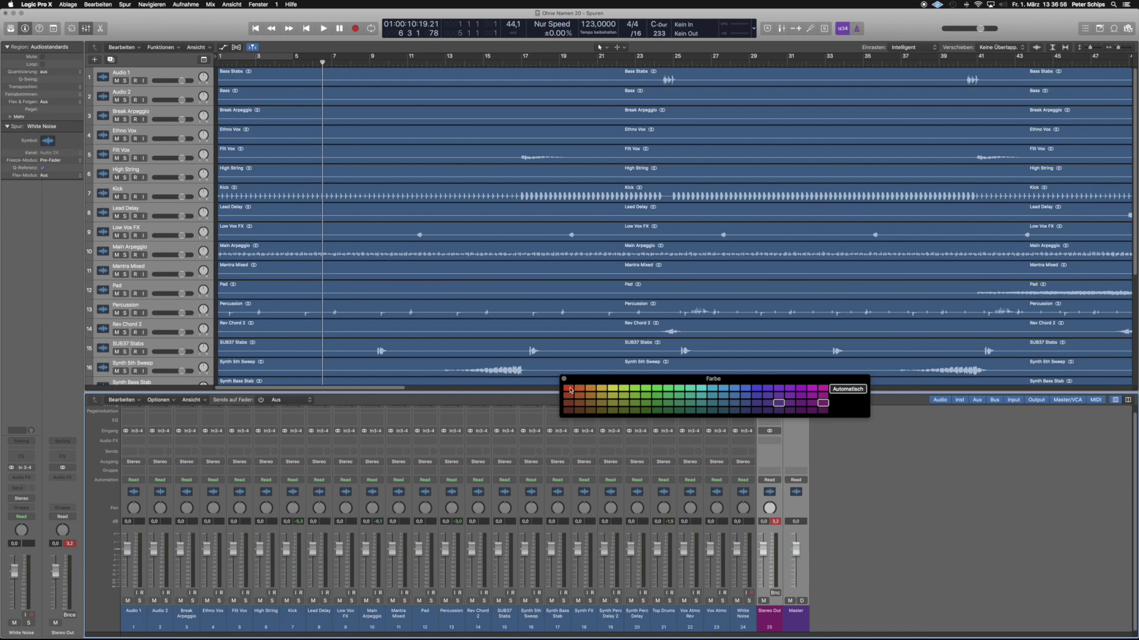
Colour the Stereo Out and Master strips red, then deselect them.
click(569, 389)
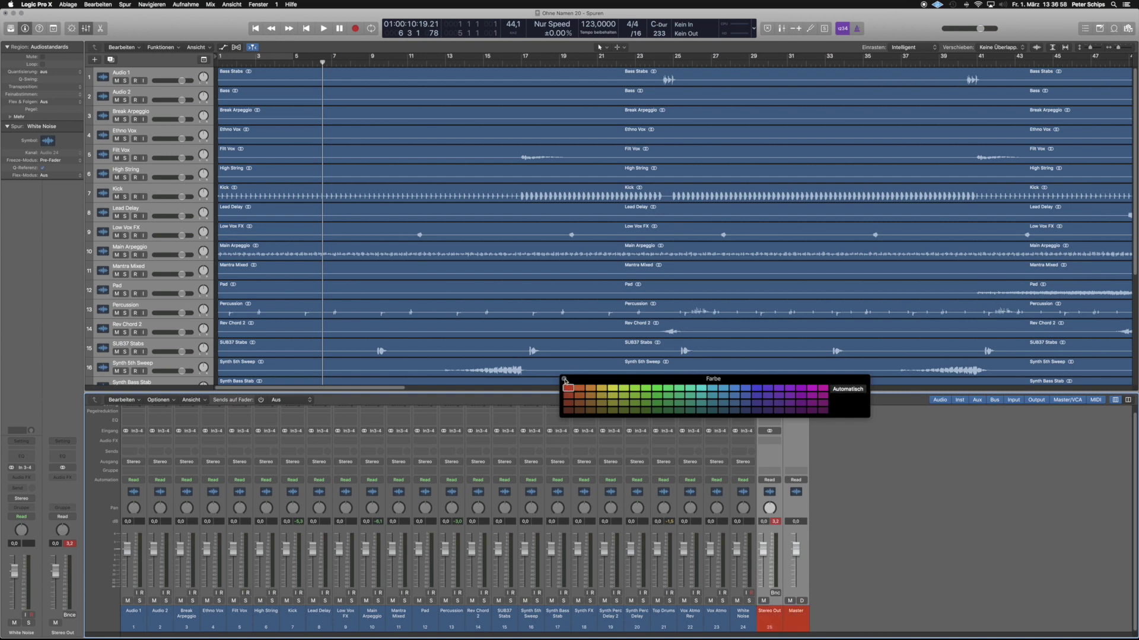
click(564, 379)
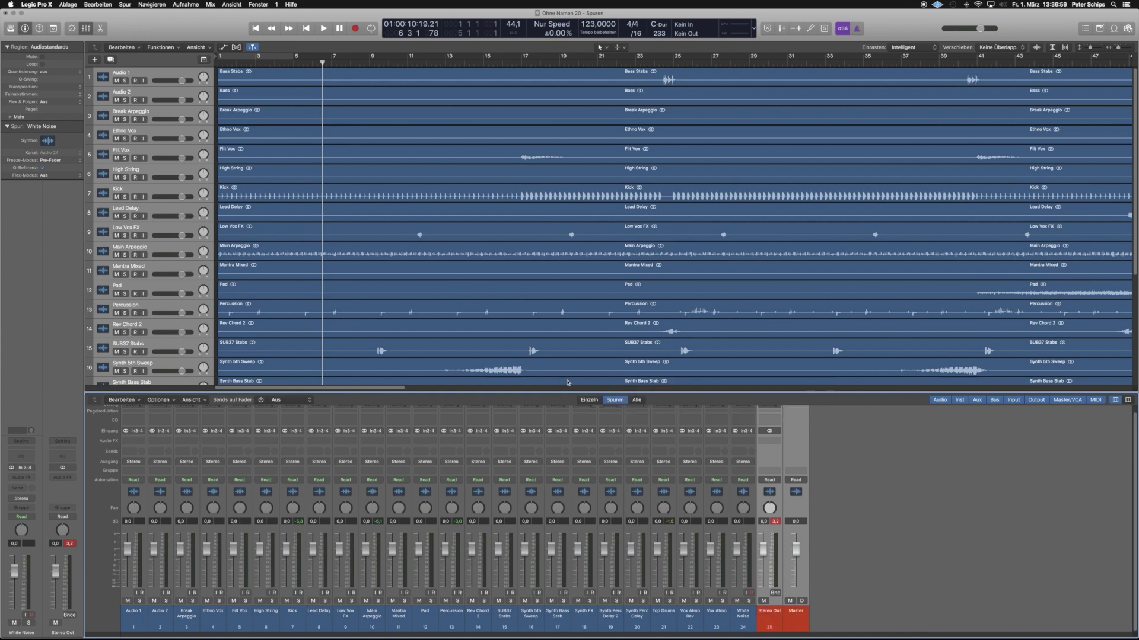
click(762, 481)
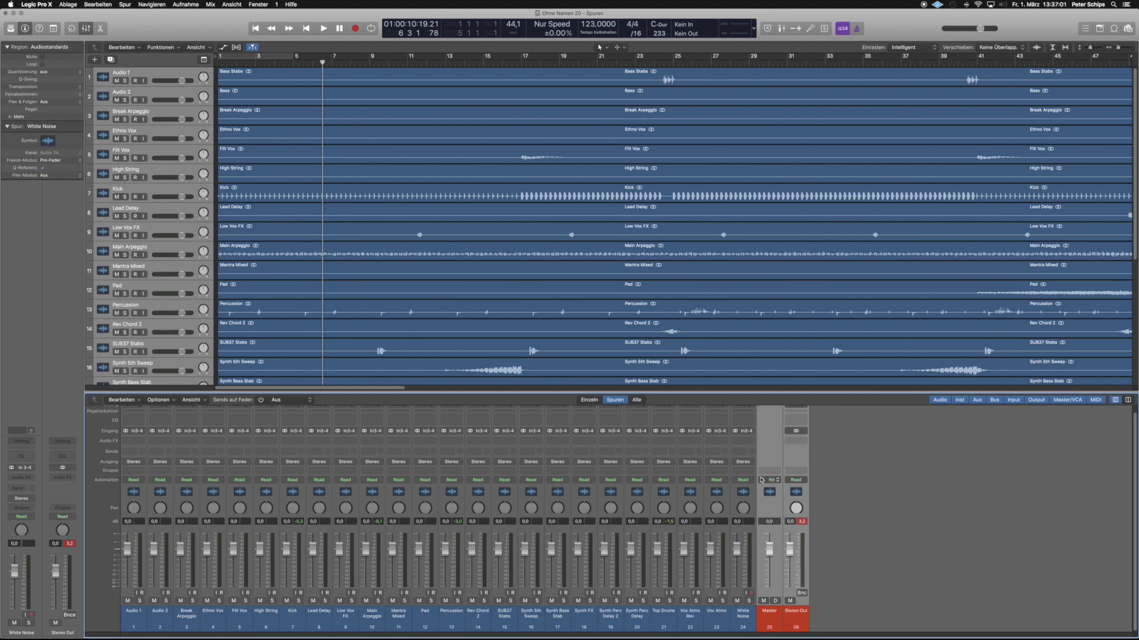
click(896, 484)
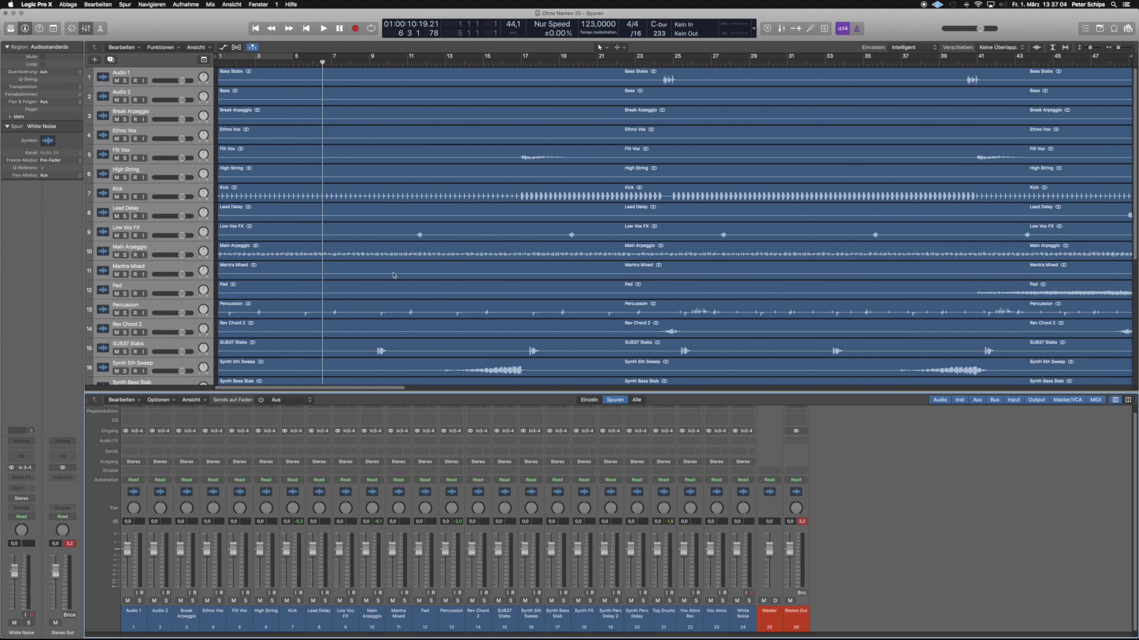
Hide the mixer, select all 24 regions and widen the track name column.
click(87, 29)
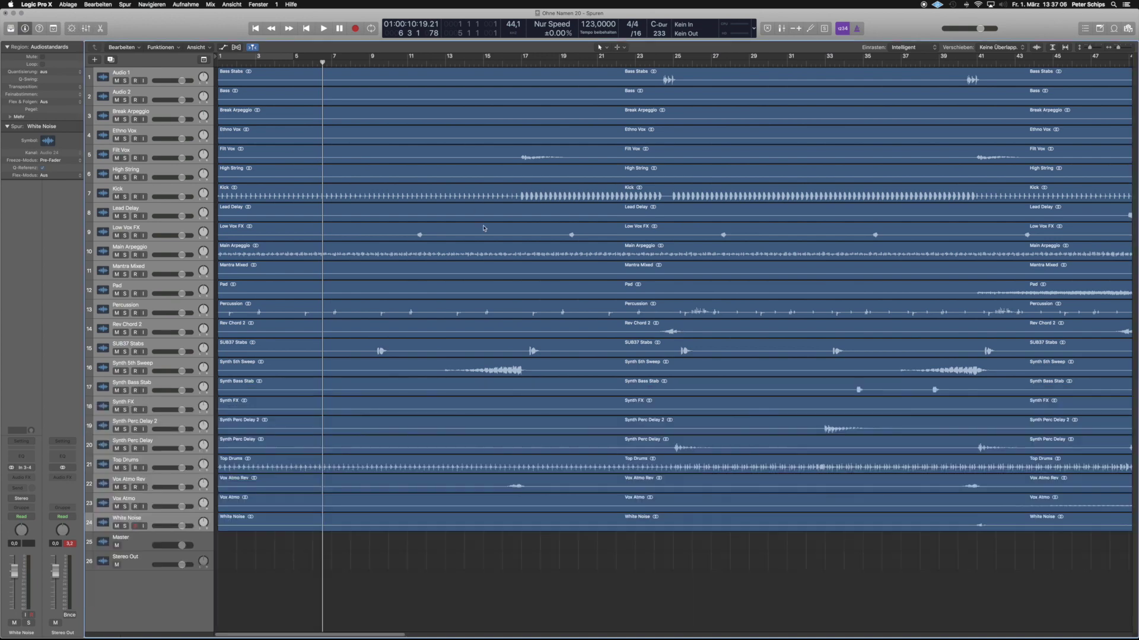
drag(380, 544, 457, 46)
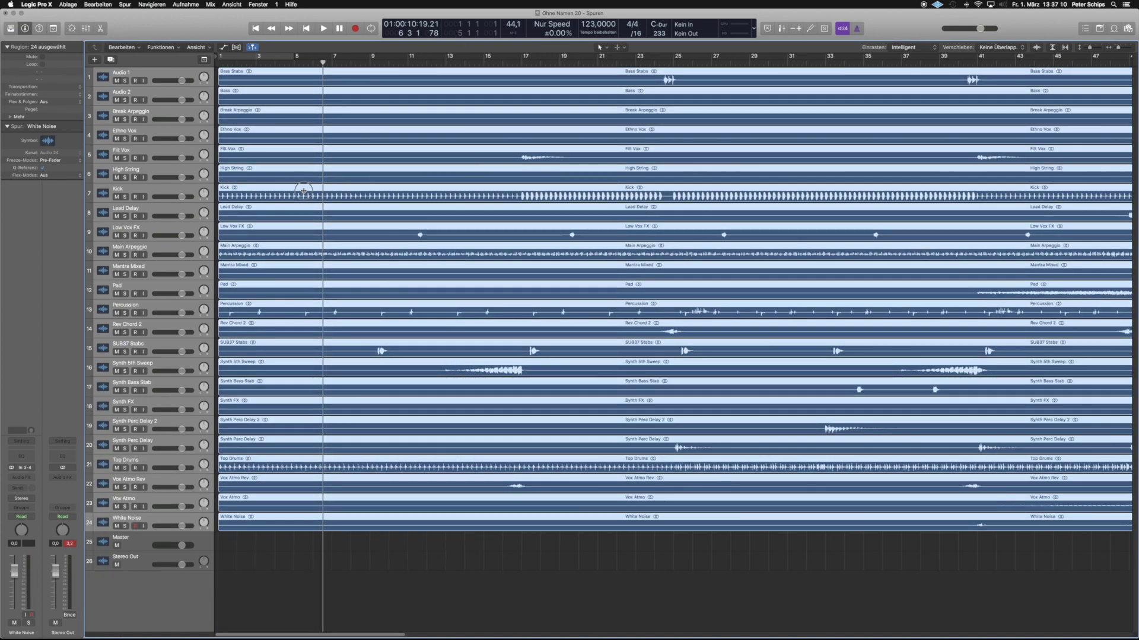
drag(213, 187, 278, 187)
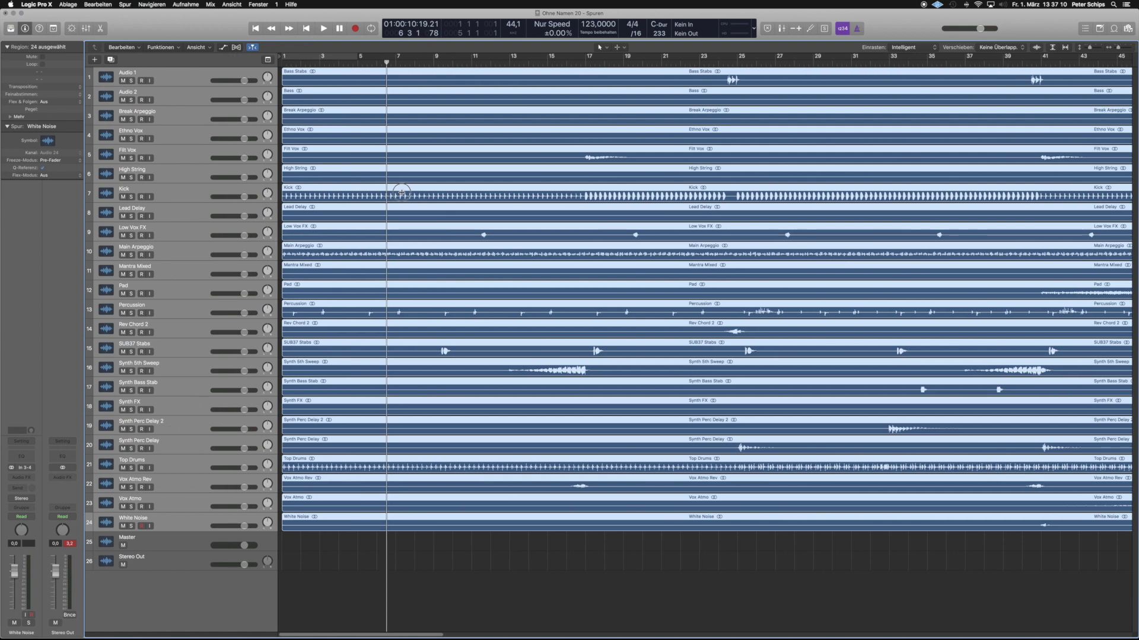
click(162, 48)
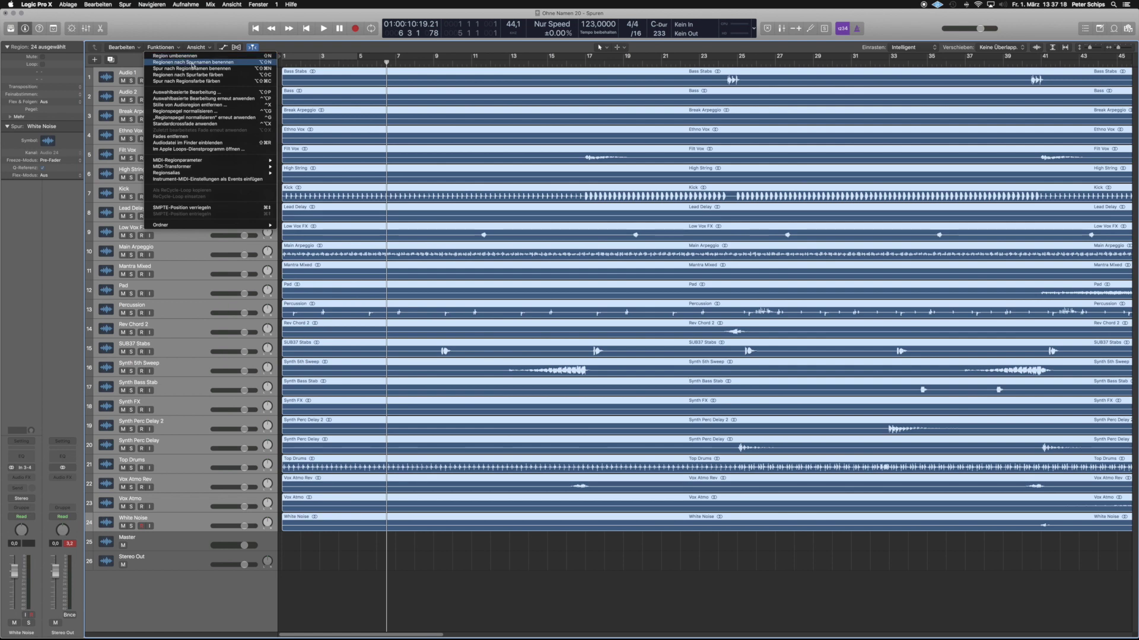
Name all 24 tracks after their regions, e.g. Bass Stabs and Bass, then deselect.
click(191, 69)
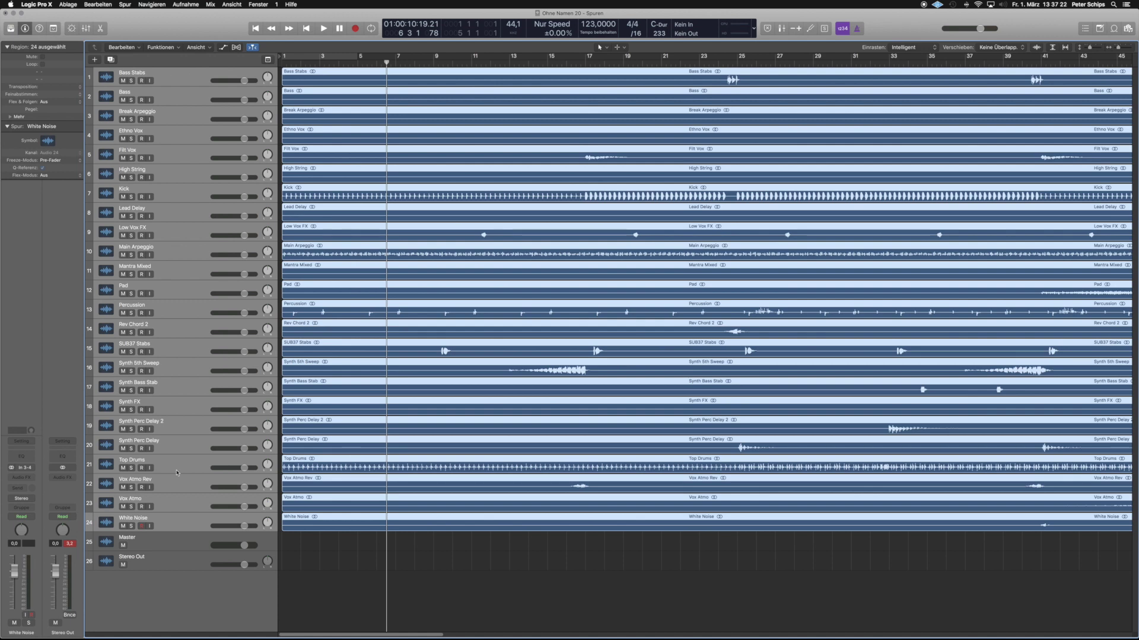
click(396, 592)
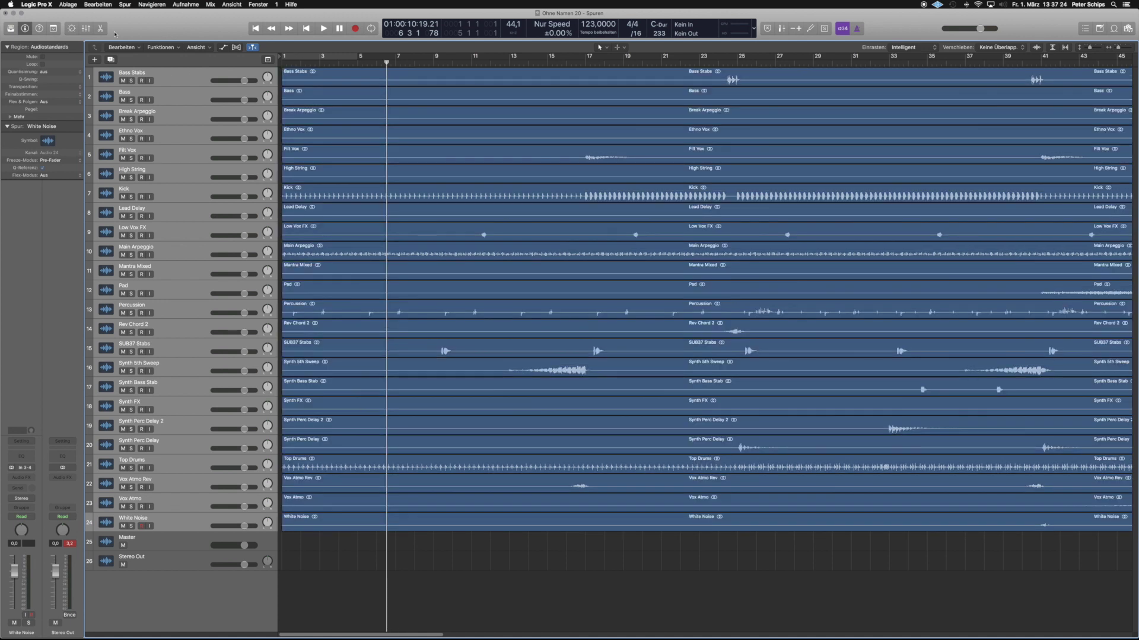
Reopen the mixer, play from the start, and move the Kick track to the top.
key(x)
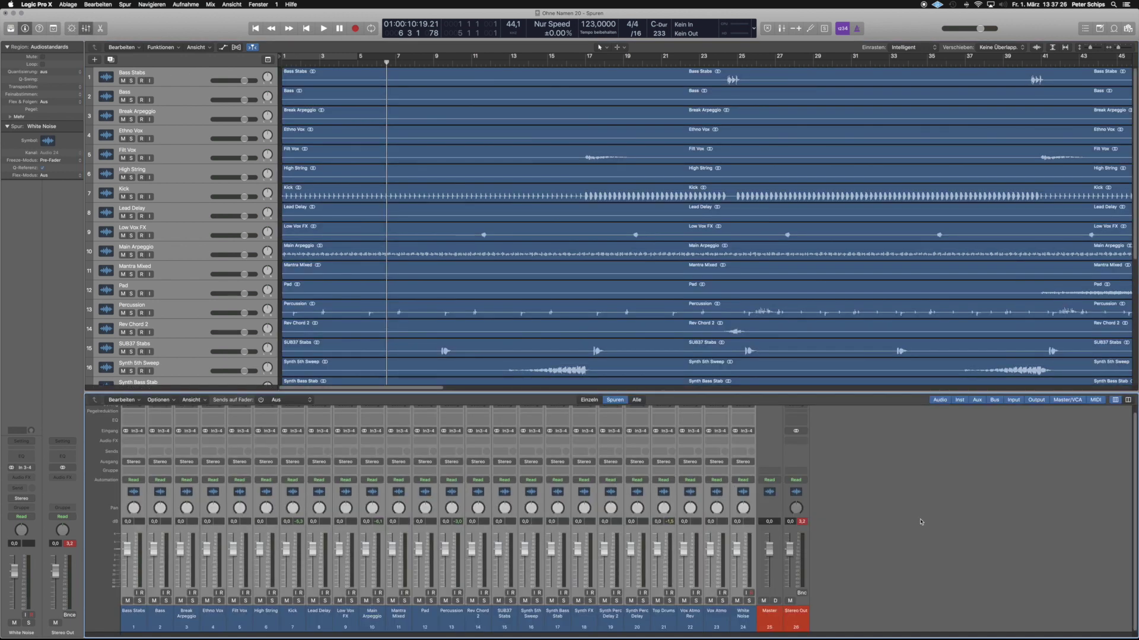
key(Return)
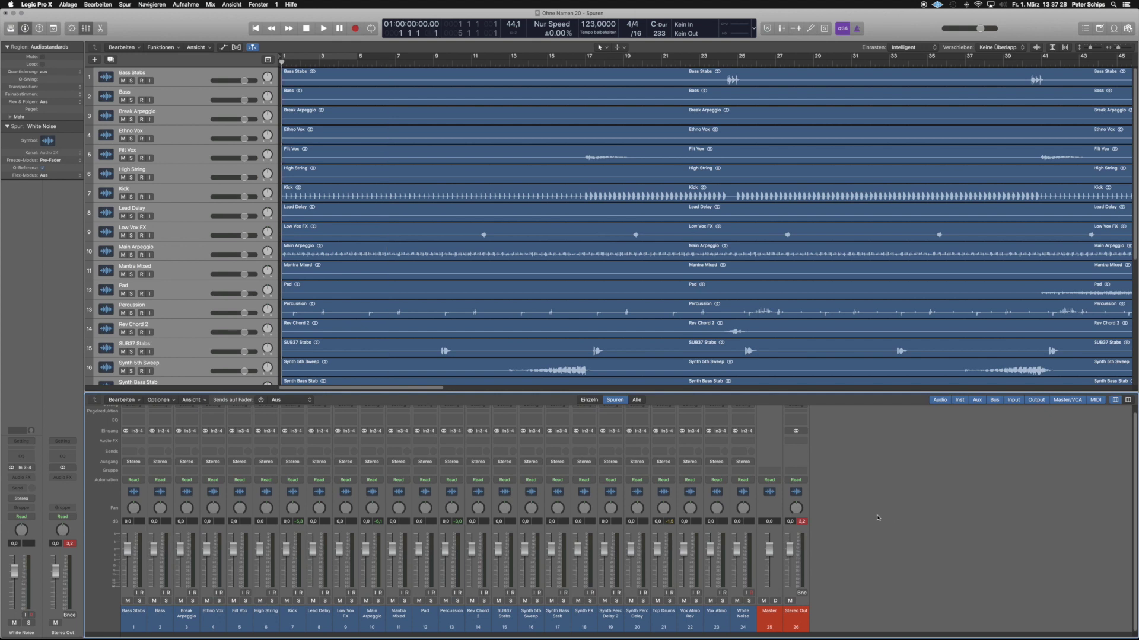
key(space)
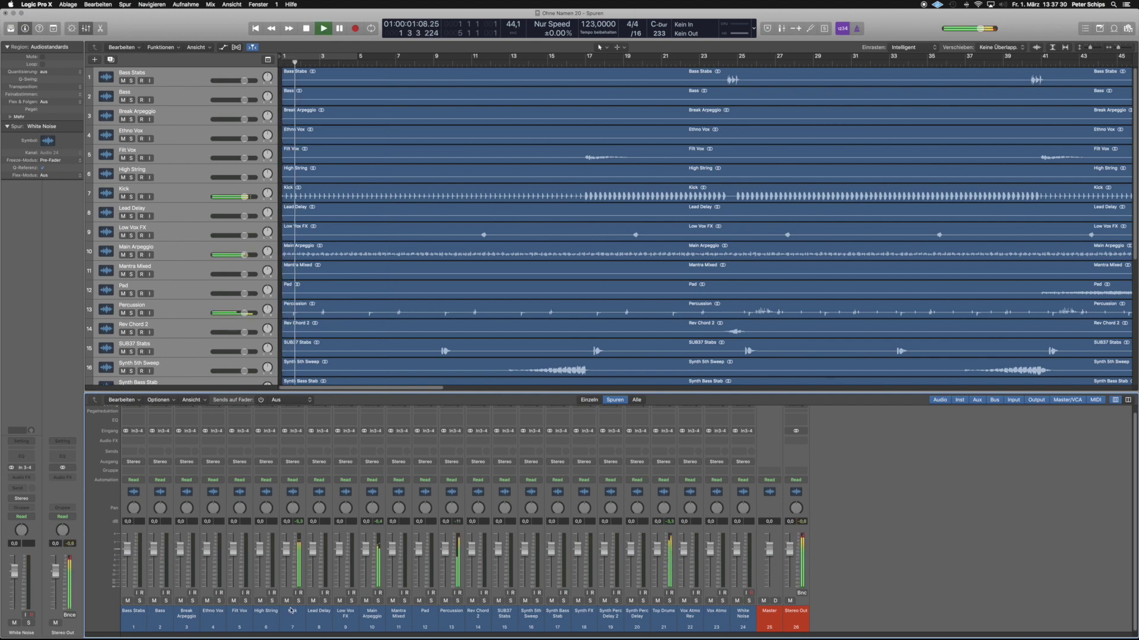
click(200, 189)
key(super+a)
drag(206, 190, 177, 78)
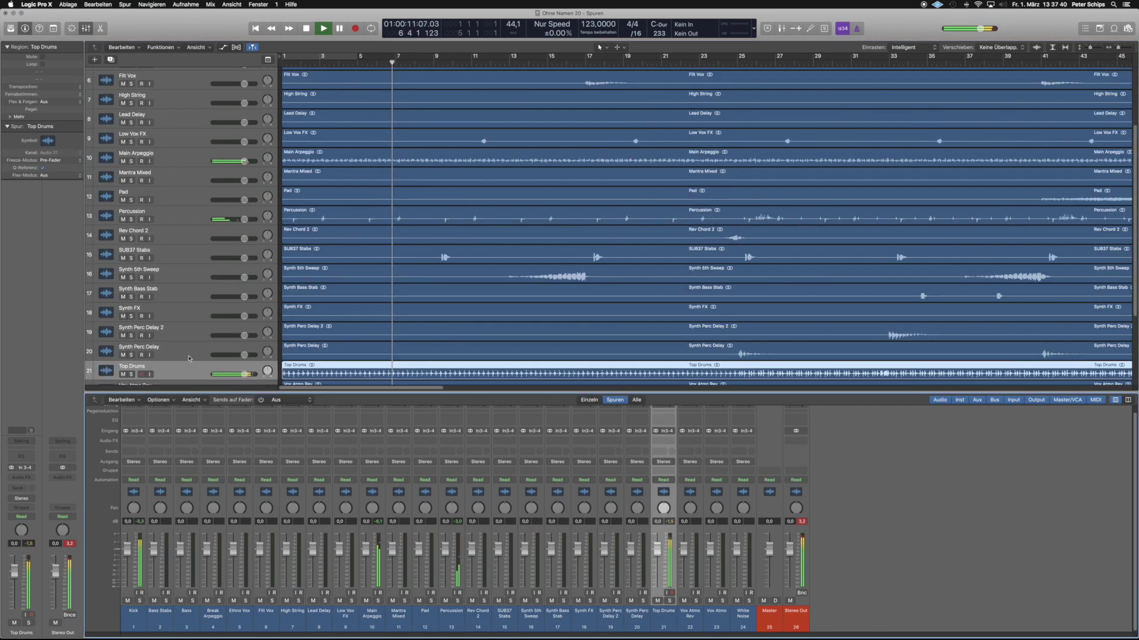
Move Top Drums and Percussion up beneath Kick, then zoom out to the whole arrangement.
drag(187, 374, 183, 99)
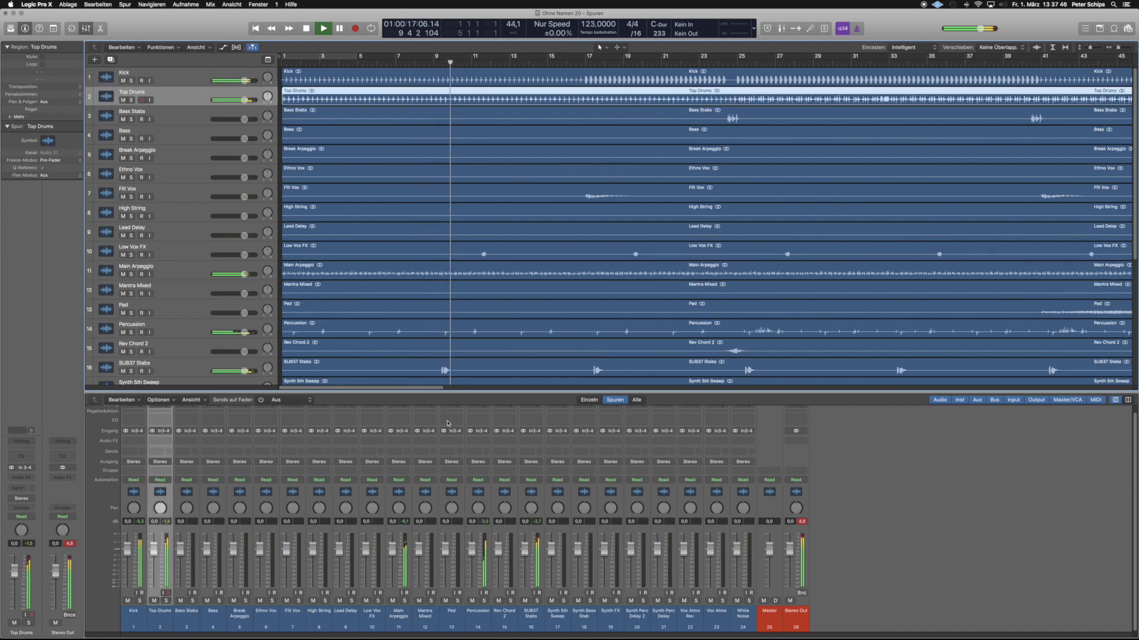
click(481, 609)
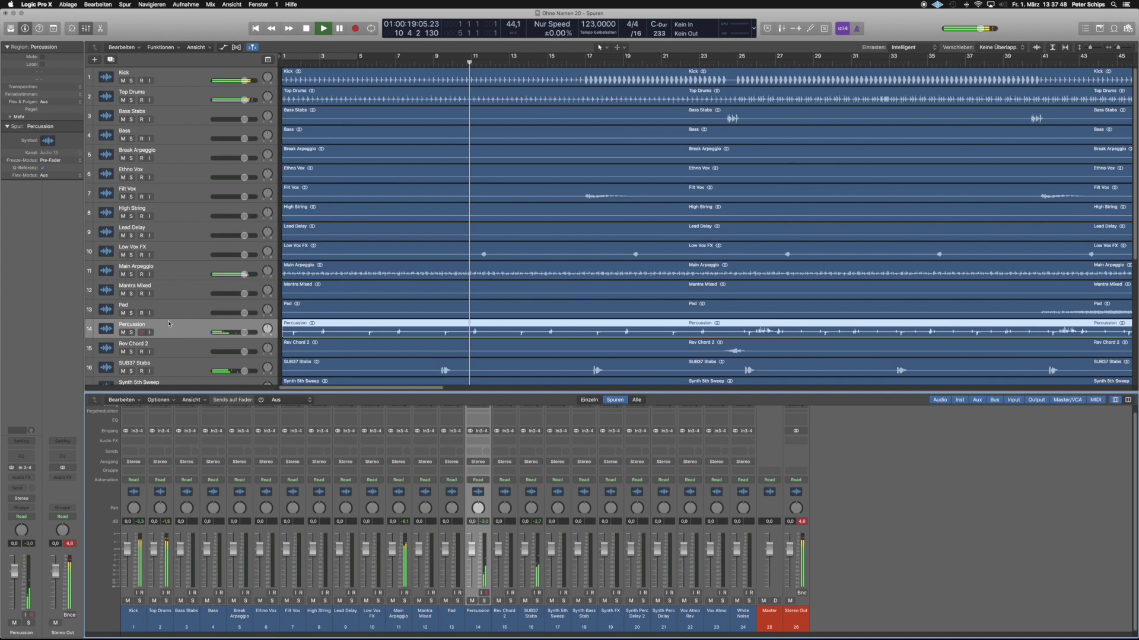
drag(163, 326, 153, 102)
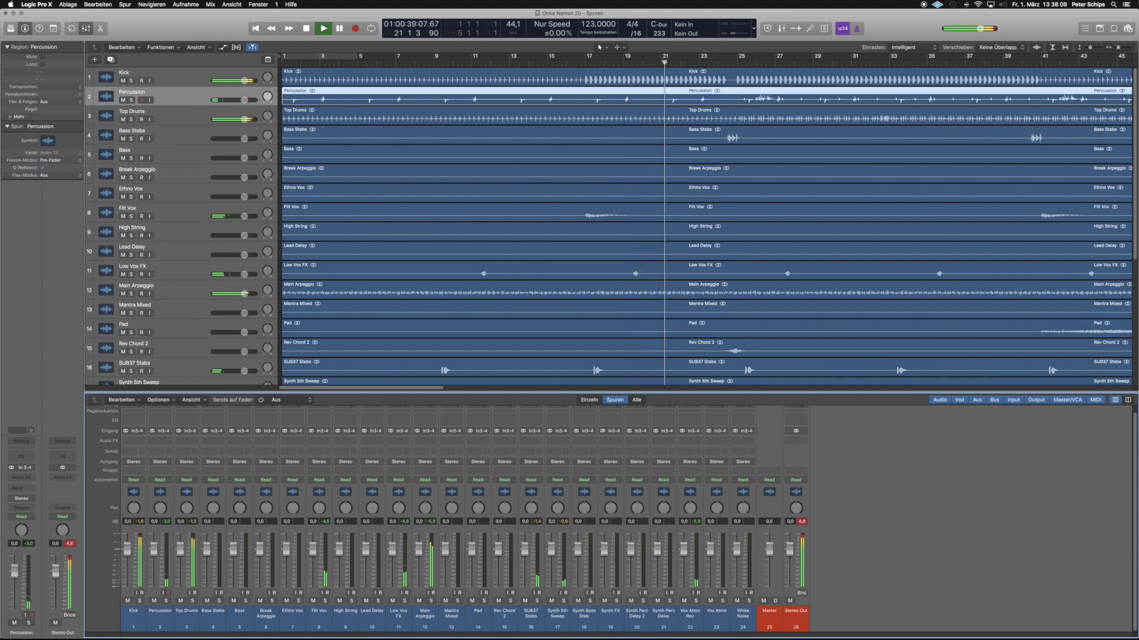
drag(1117, 47, 1090, 48)
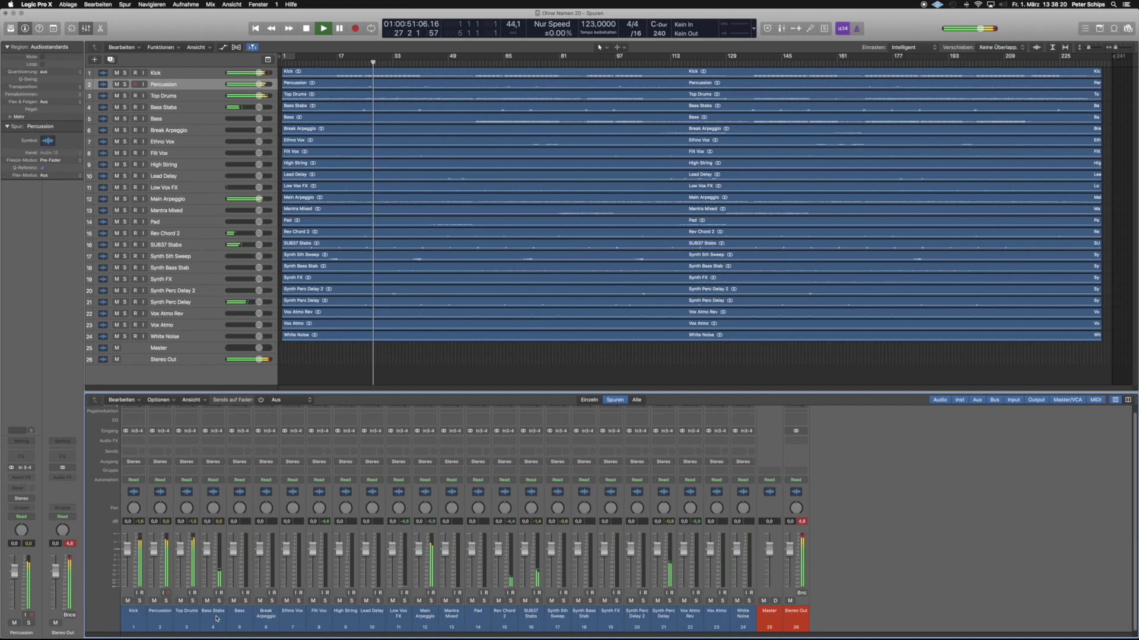
Colour the Kick, Percussion and Top Drums strips dark purple.
click(132, 620)
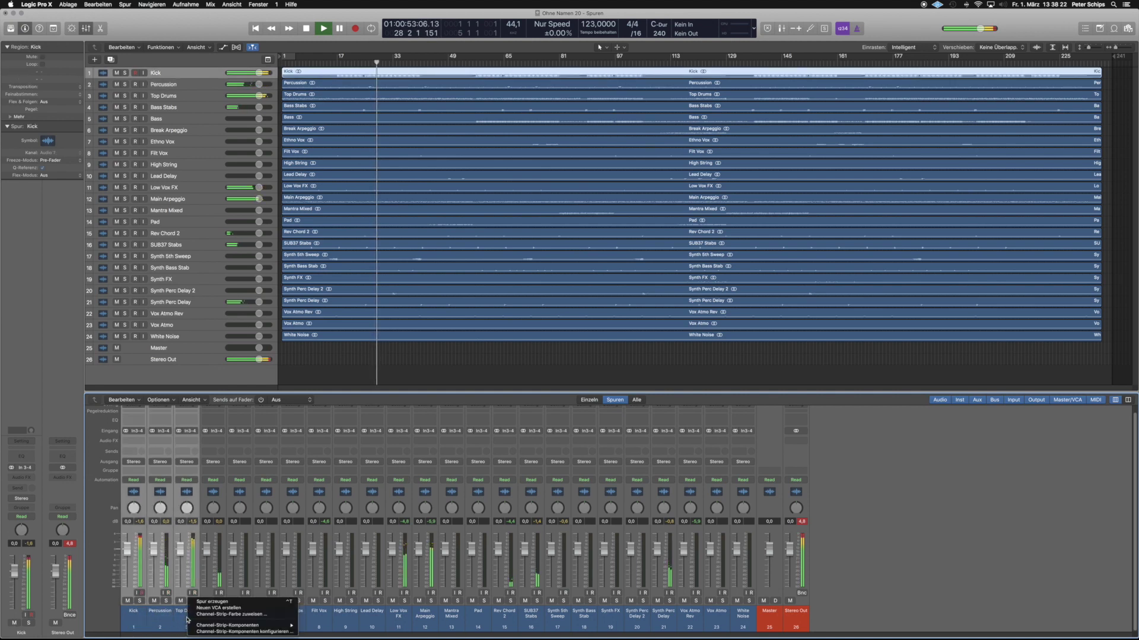
key(alt+c)
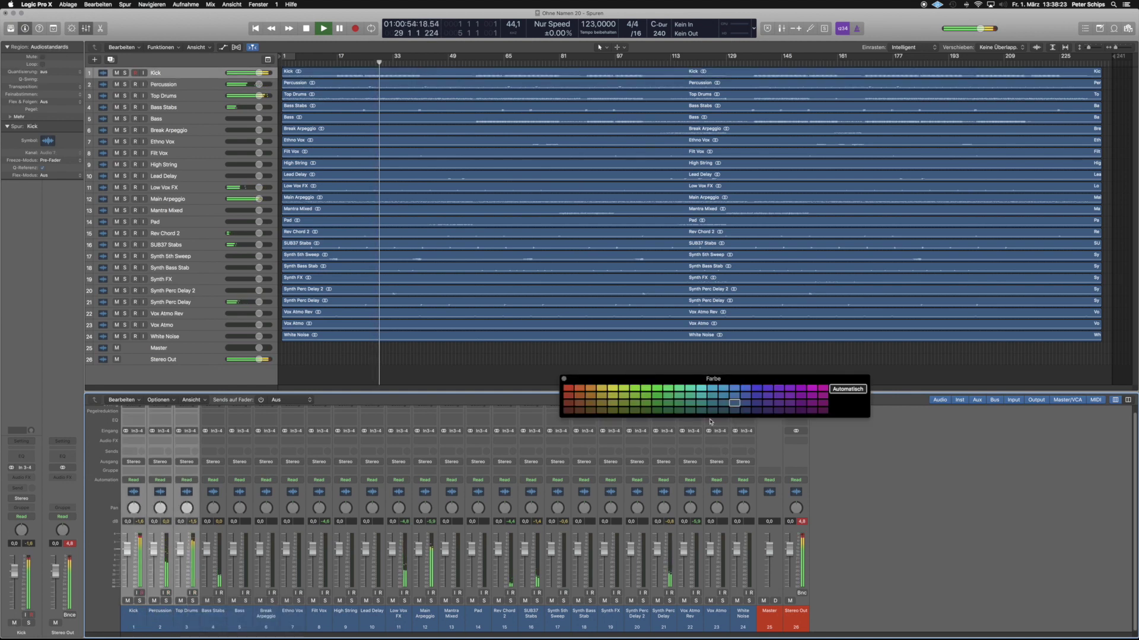
click(823, 411)
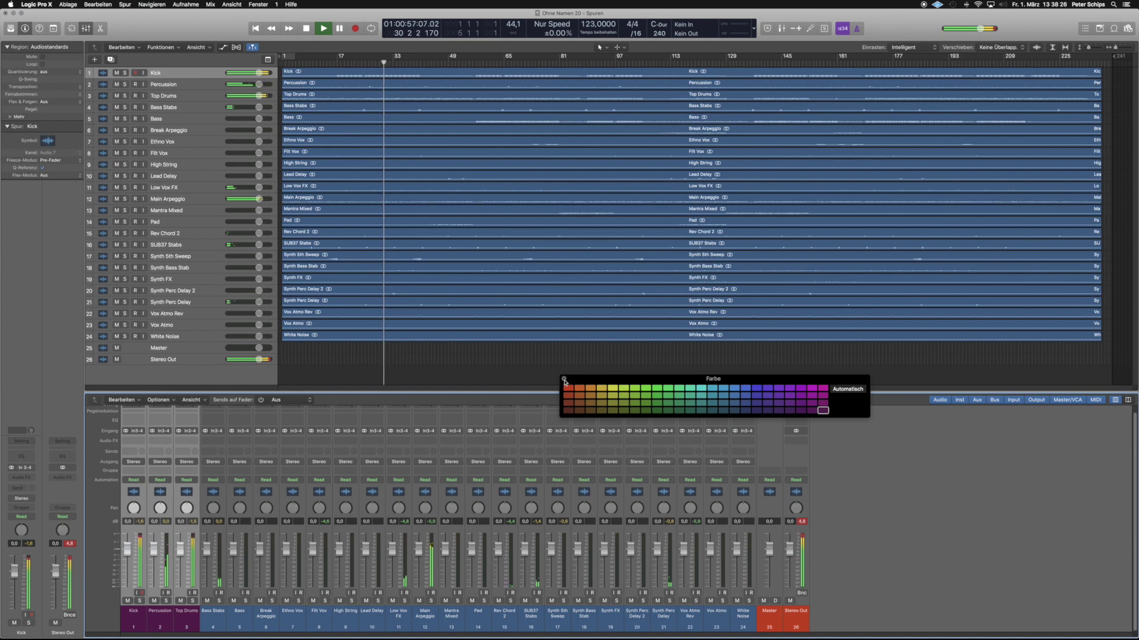
click(564, 378)
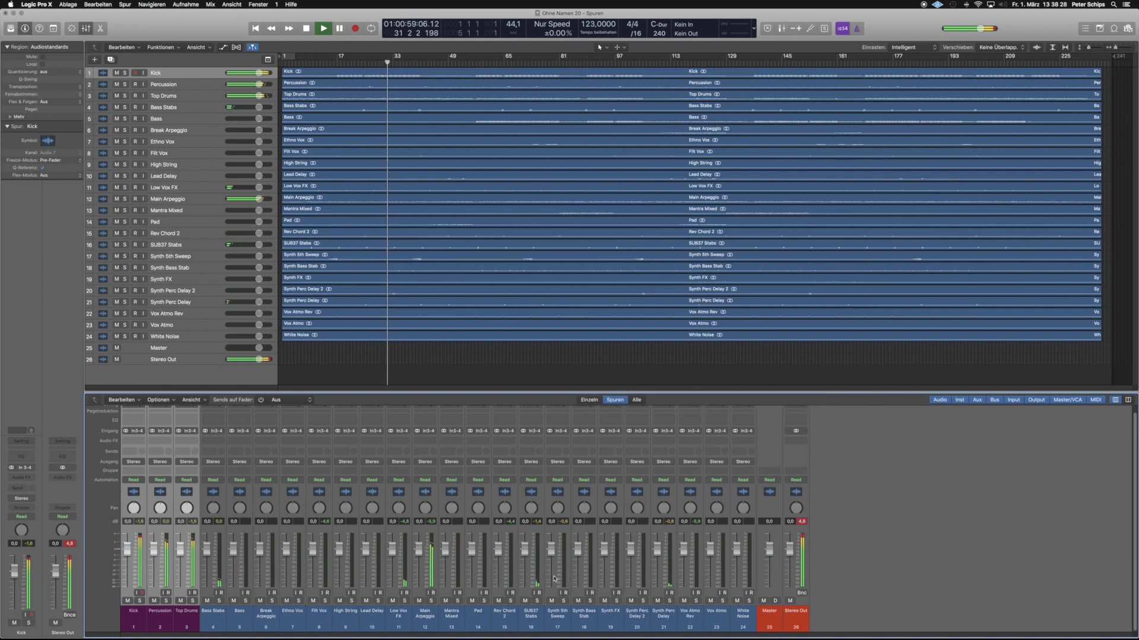
Solo Bass Stabs around bar 39 and assign its strip a dark red colour.
click(219, 601)
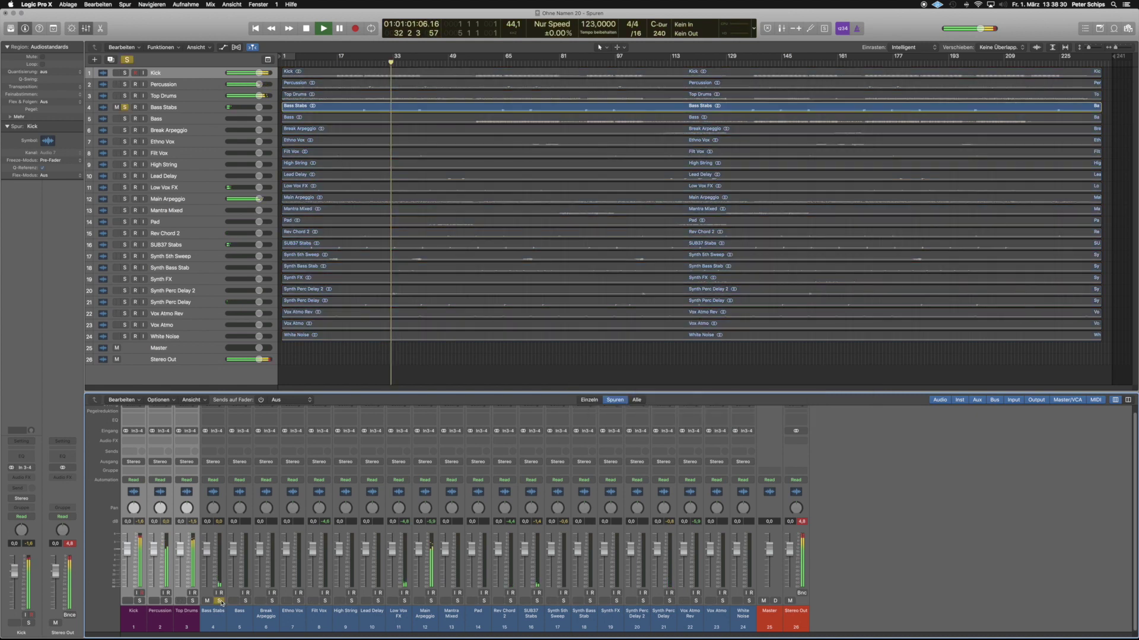
click(213, 612)
click(415, 64)
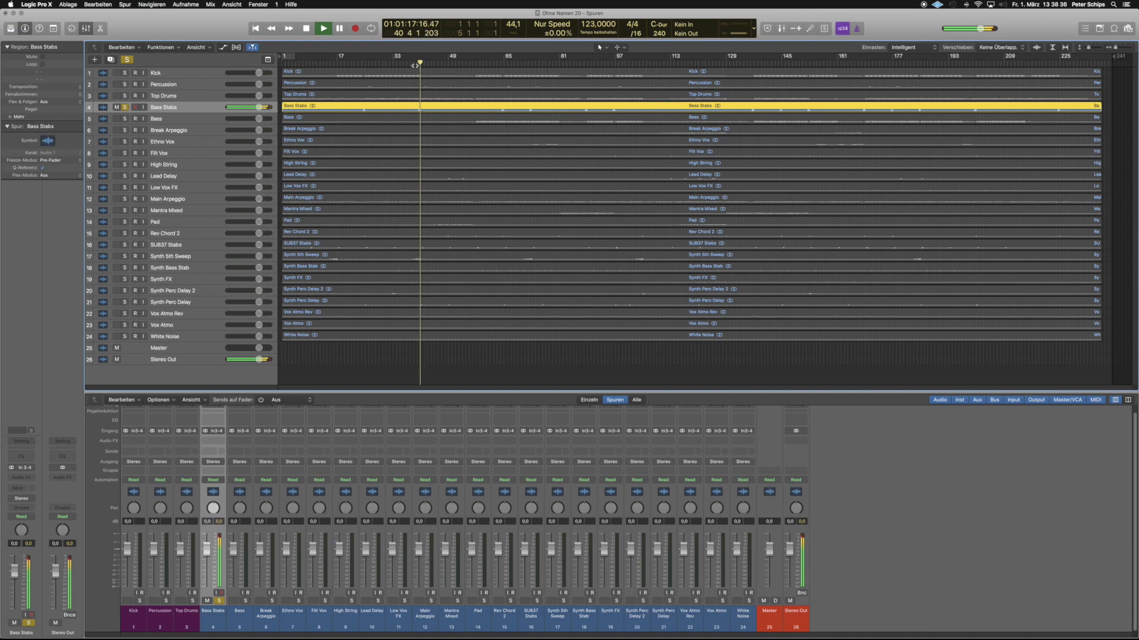
right_click(208, 611)
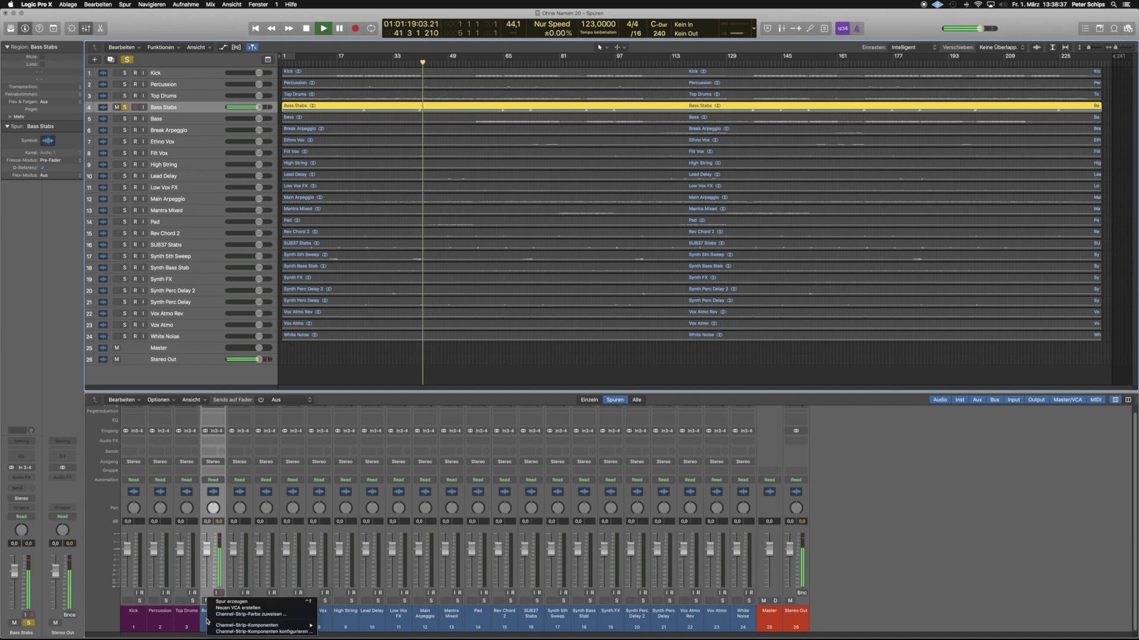
click(243, 614)
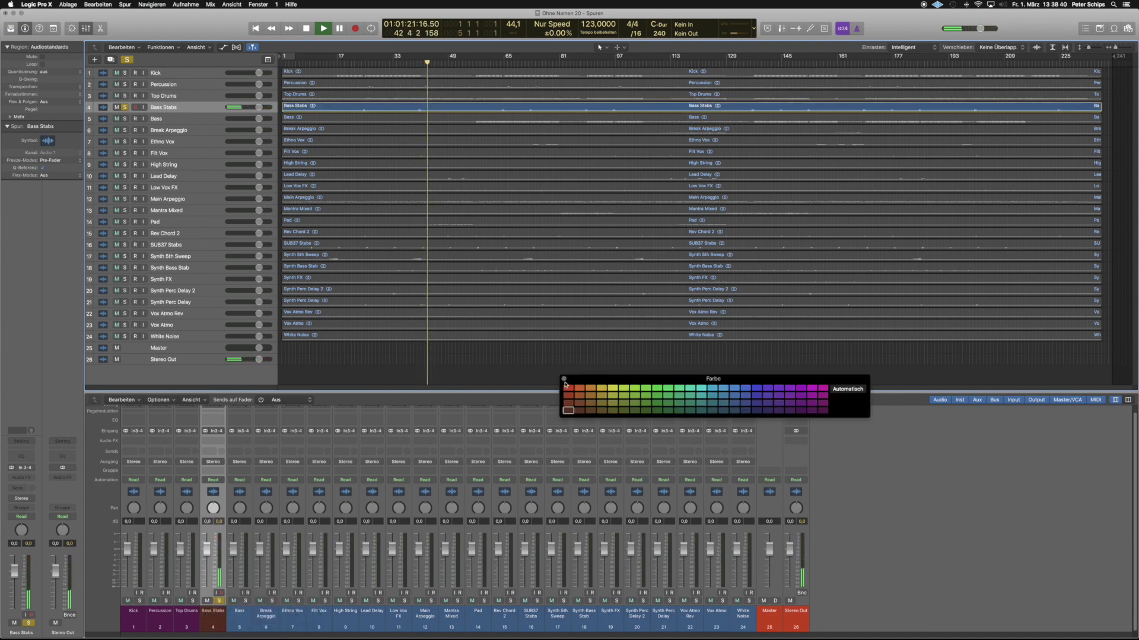
click(564, 378)
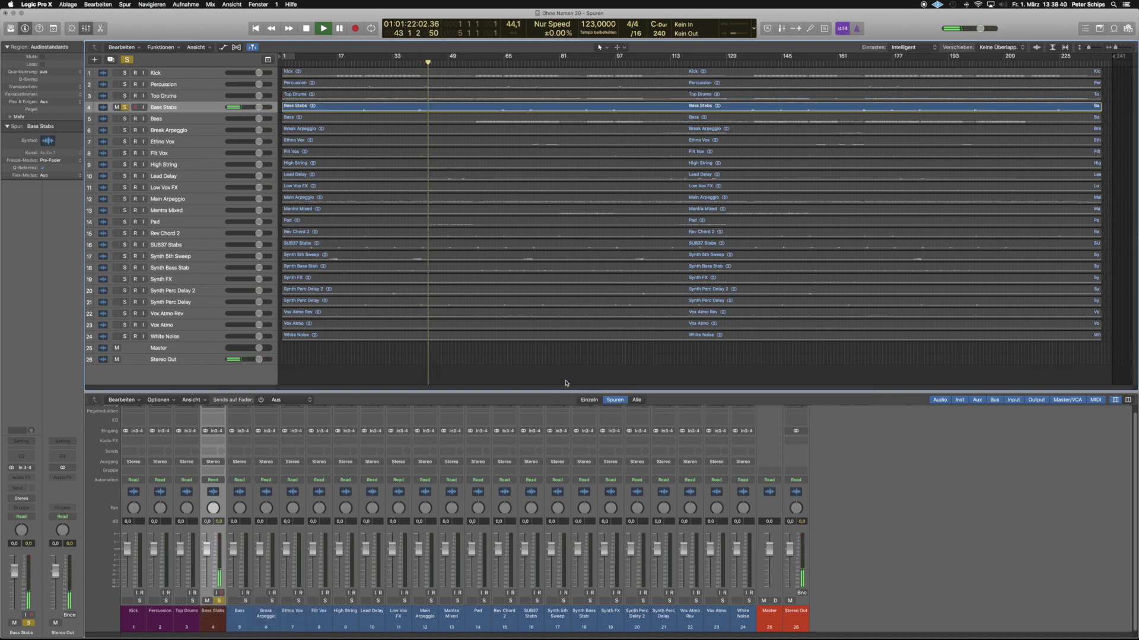
Solo Bass around bar 58, colour its strip dark reddish-brown, then unsolo it.
click(244, 601)
click(478, 58)
right_click(239, 619)
click(254, 619)
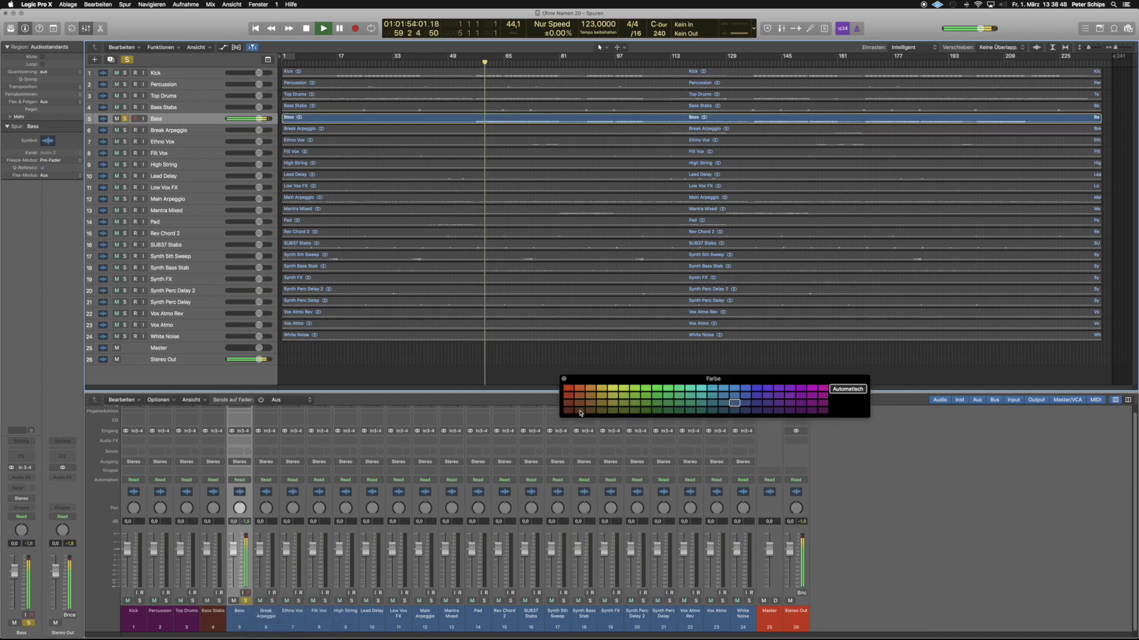
click(581, 411)
click(564, 378)
click(140, 620)
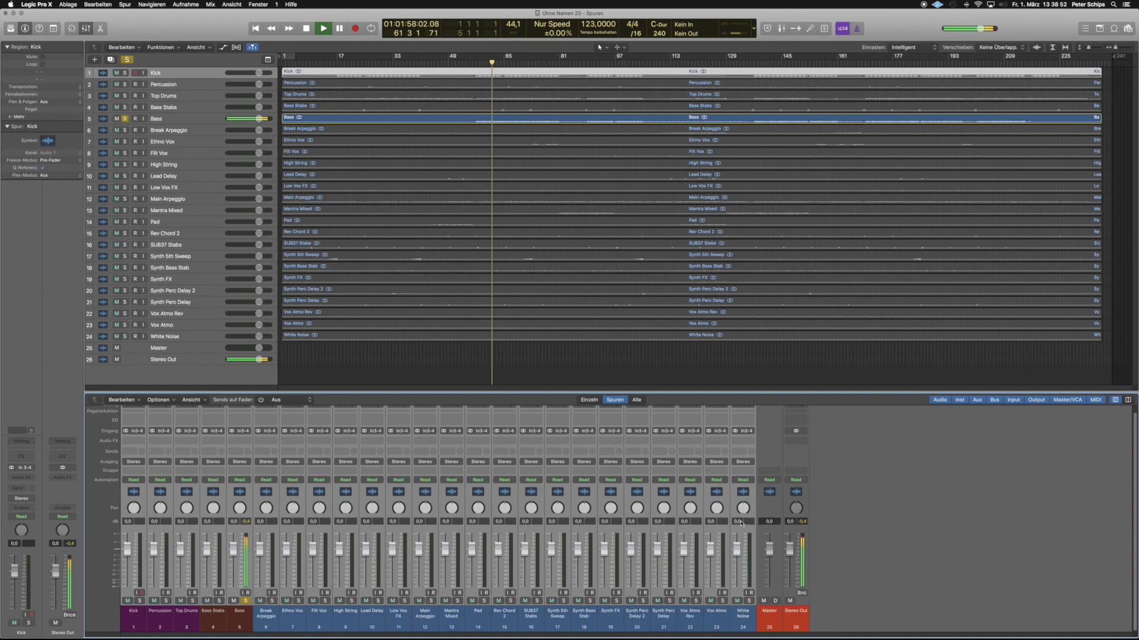
click(874, 476)
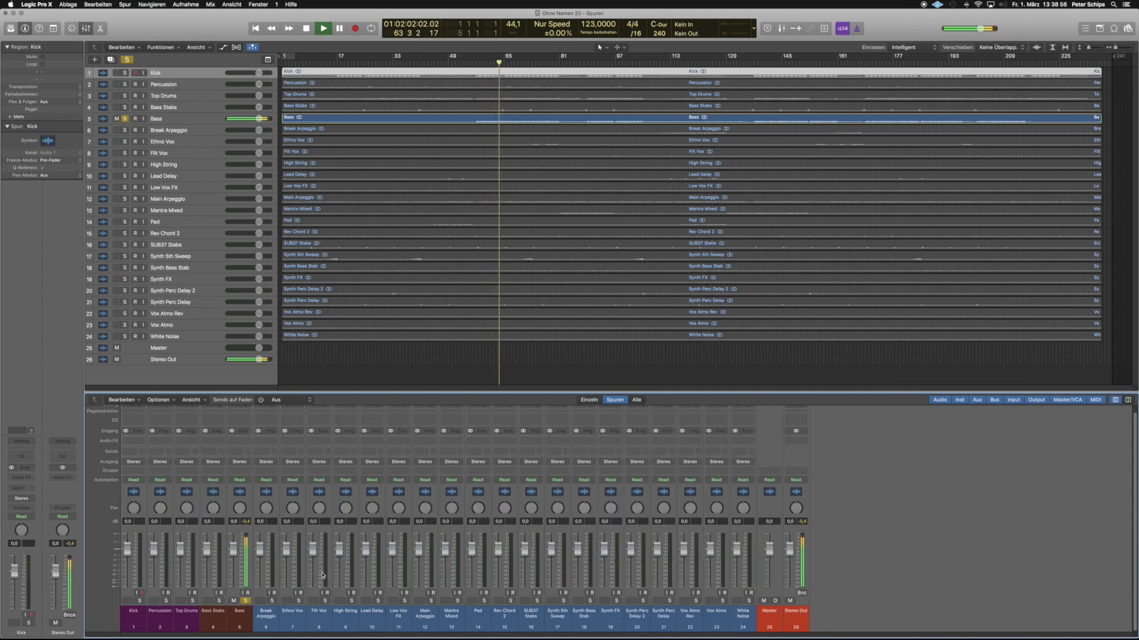
click(246, 602)
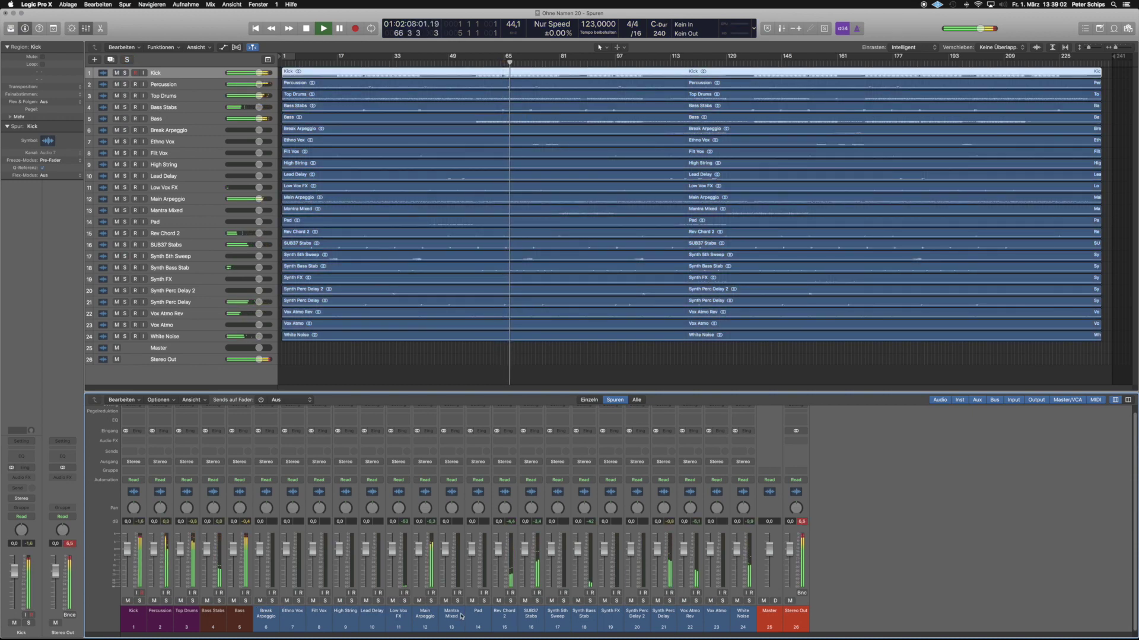
Audition SUB37 Stabs solo around bar 65, then turn its solo off.
click(538, 601)
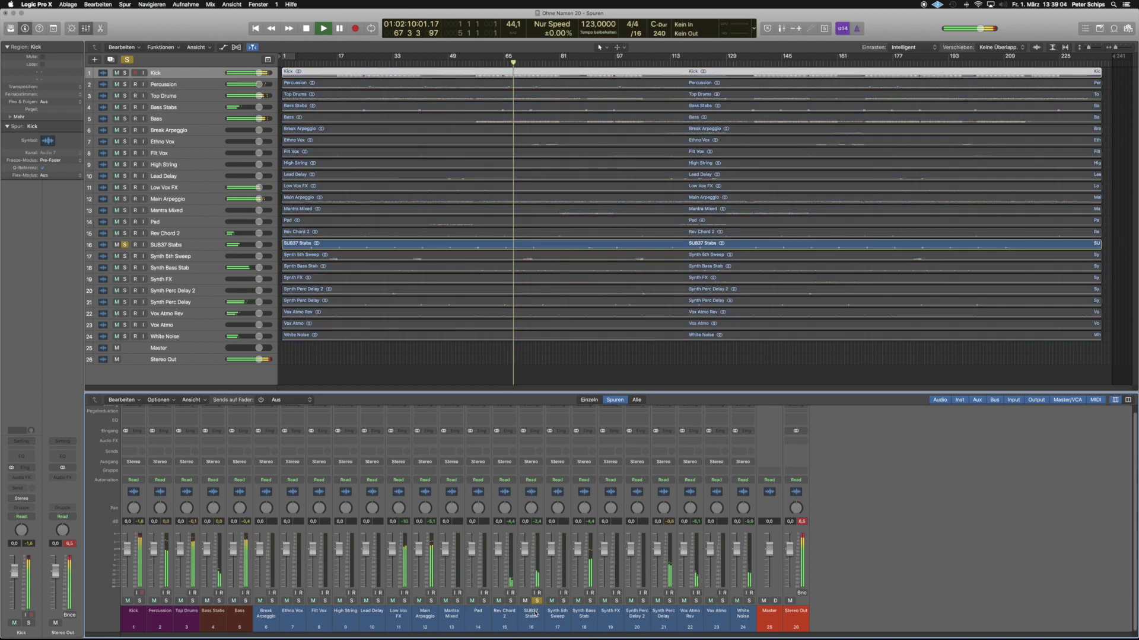
click(532, 613)
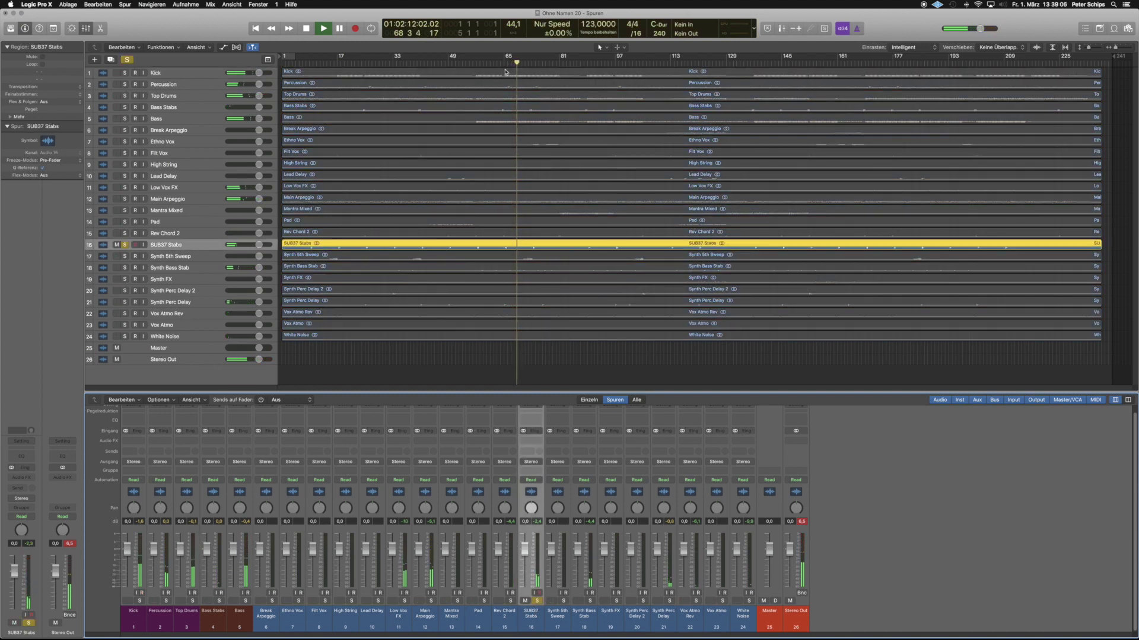
click(505, 63)
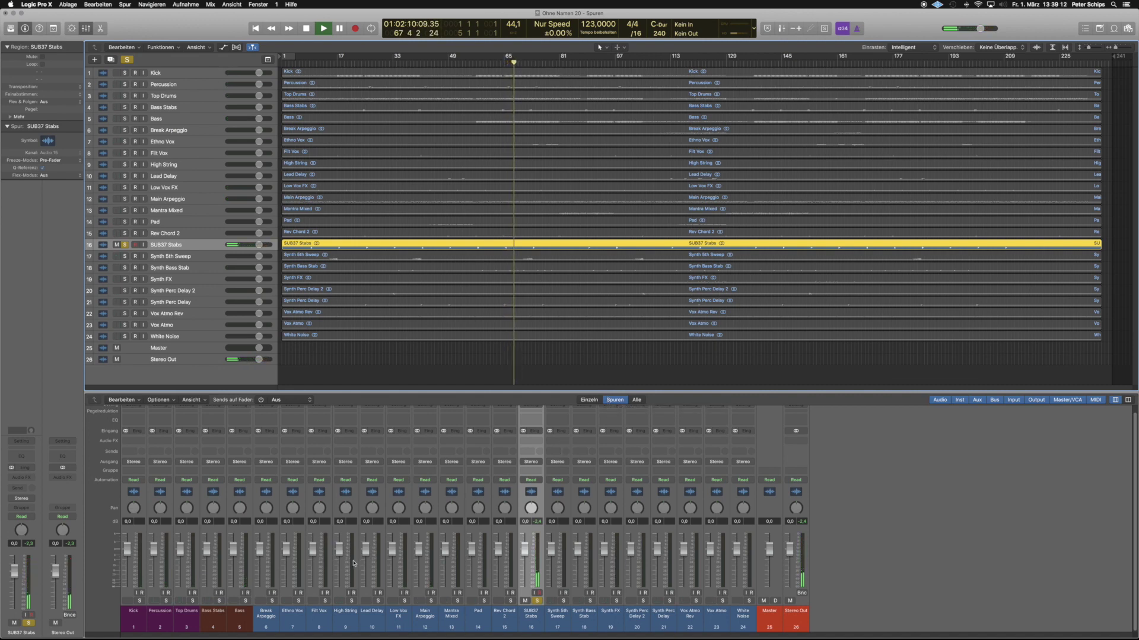
click(537, 602)
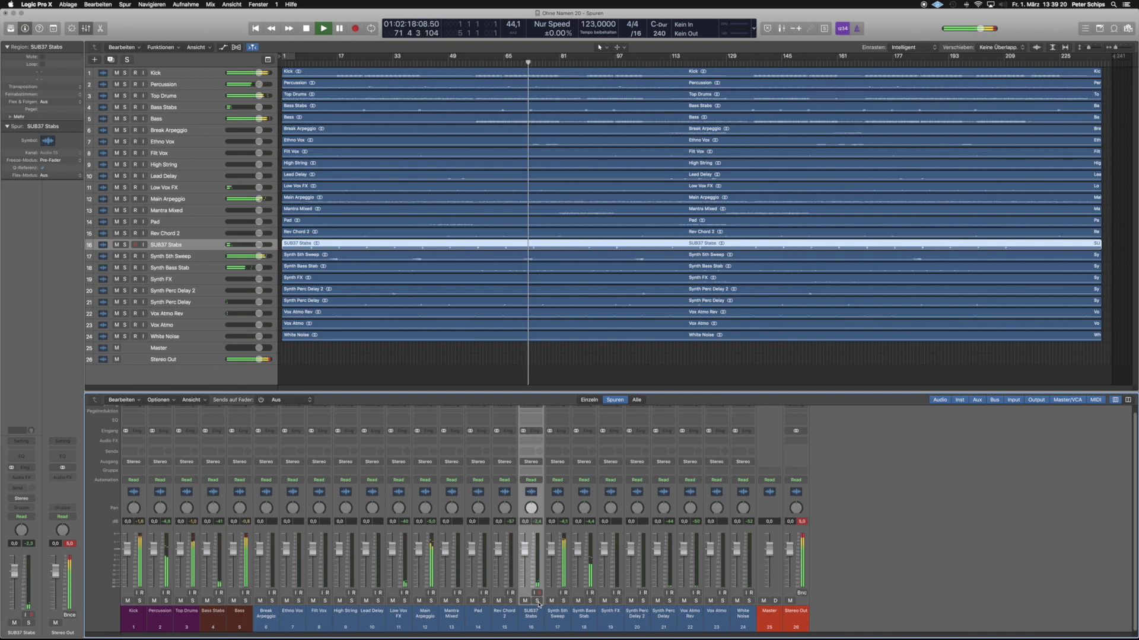
Move Synth Bass Stab between Bass Stabs and Bass and colour it dark red.
click(590, 601)
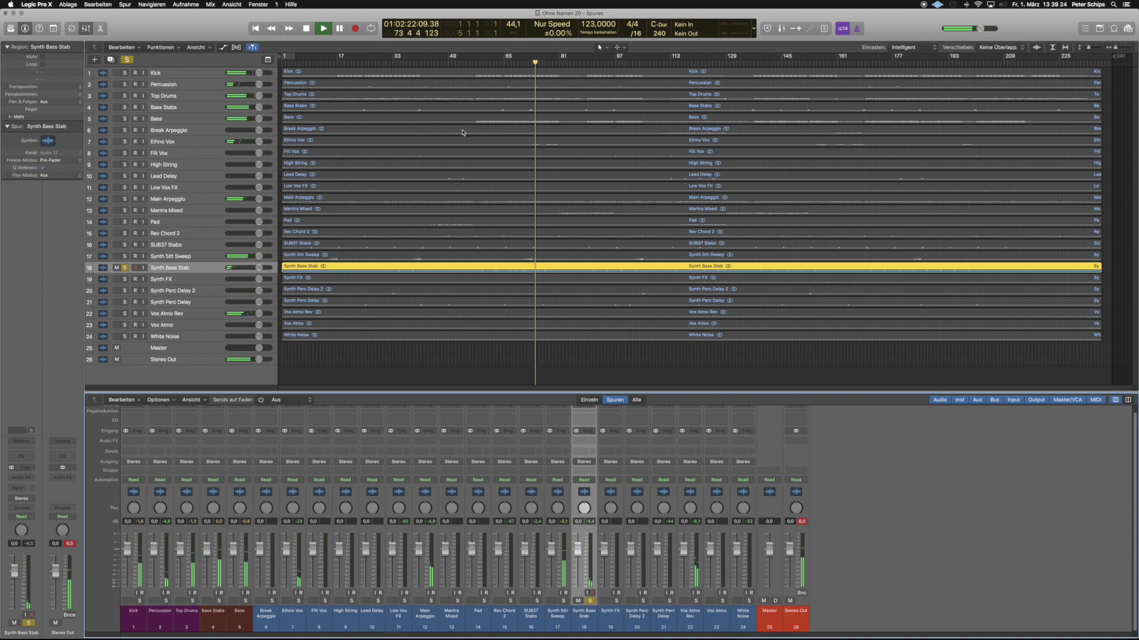
drag(182, 267, 186, 119)
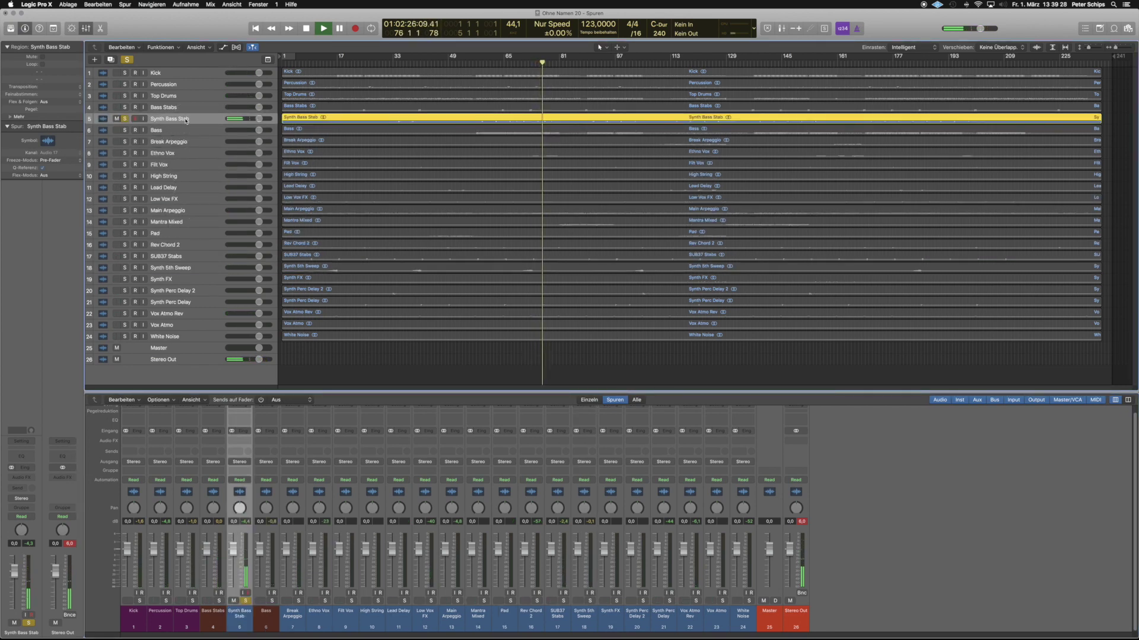
click(124, 119)
right_click(251, 619)
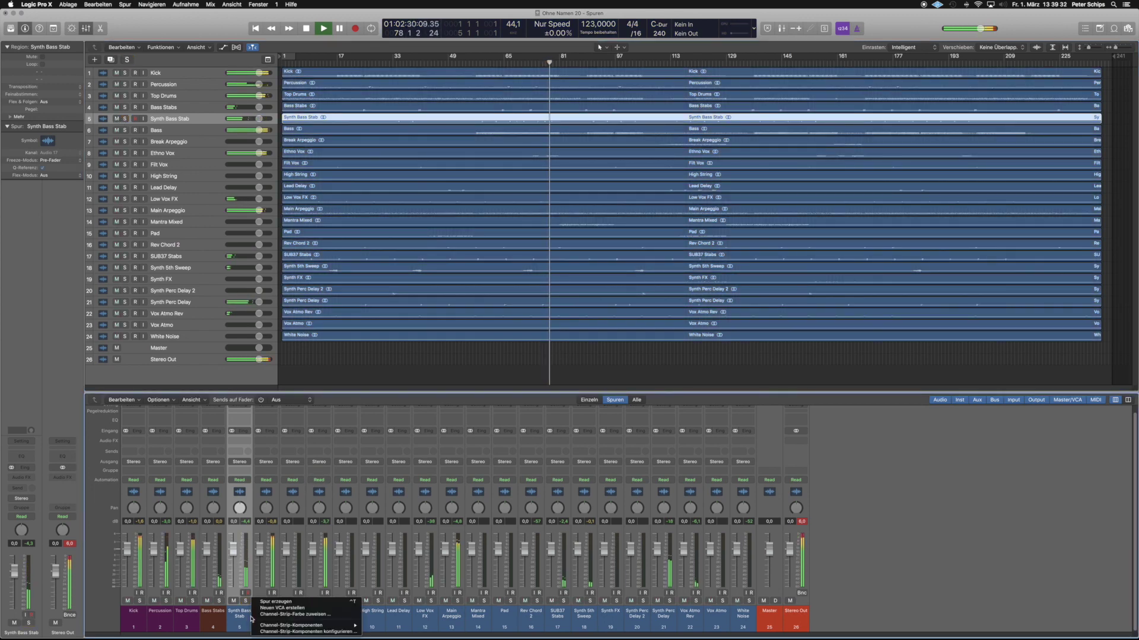
click(294, 614)
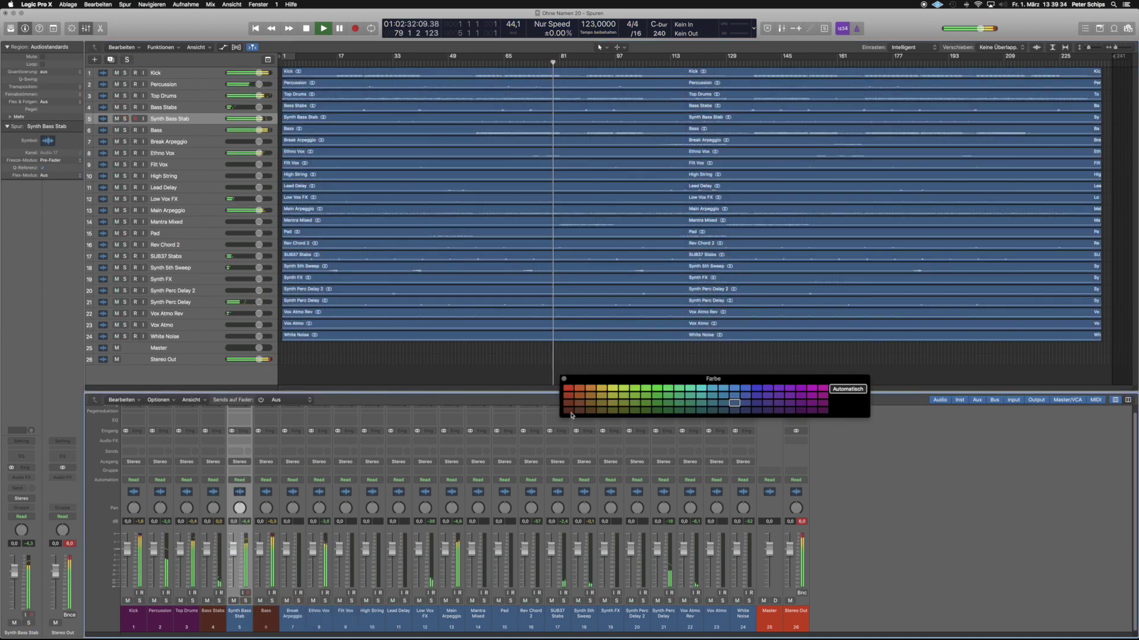
click(568, 411)
click(564, 379)
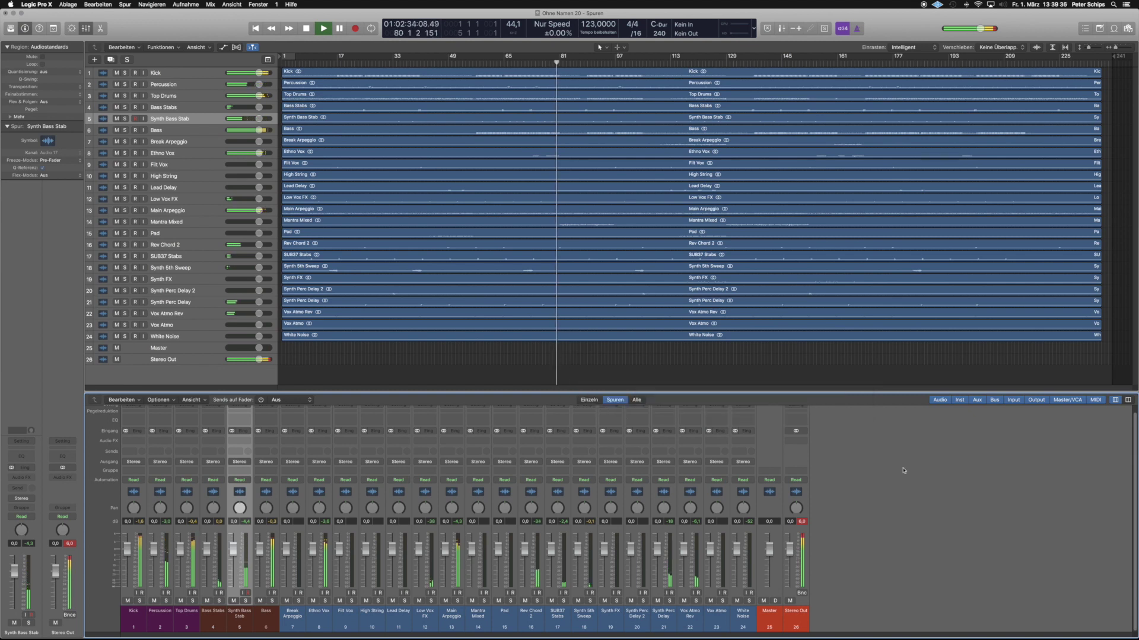
click(825, 470)
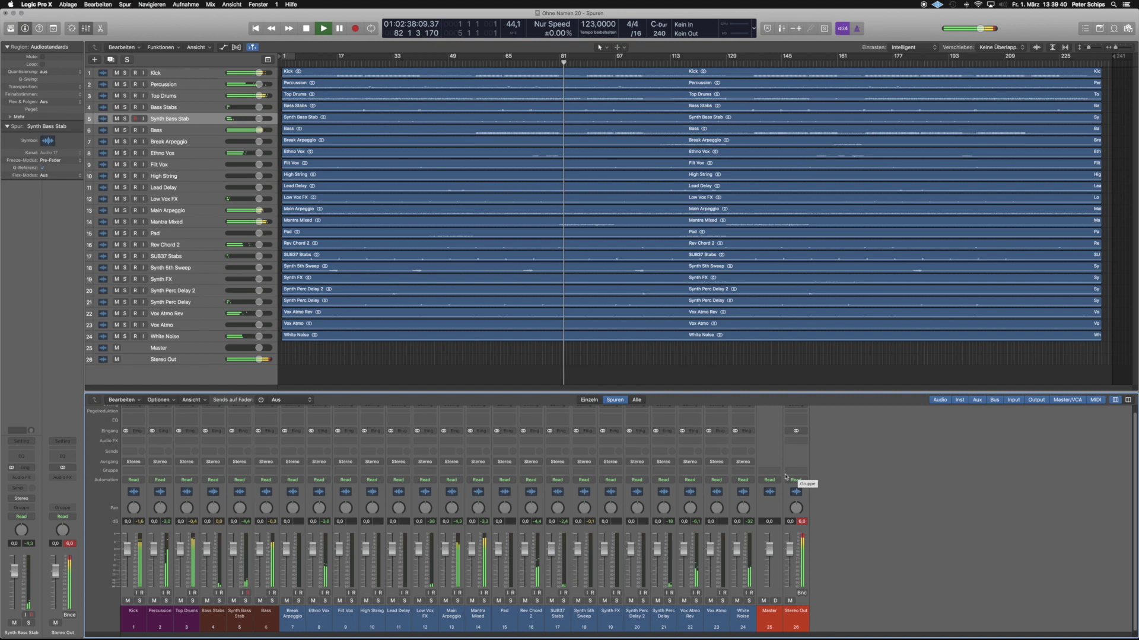
Move Mantra Mixed below Vox Atmo after auditioning the three vocal tracks.
click(484, 601)
click(481, 614)
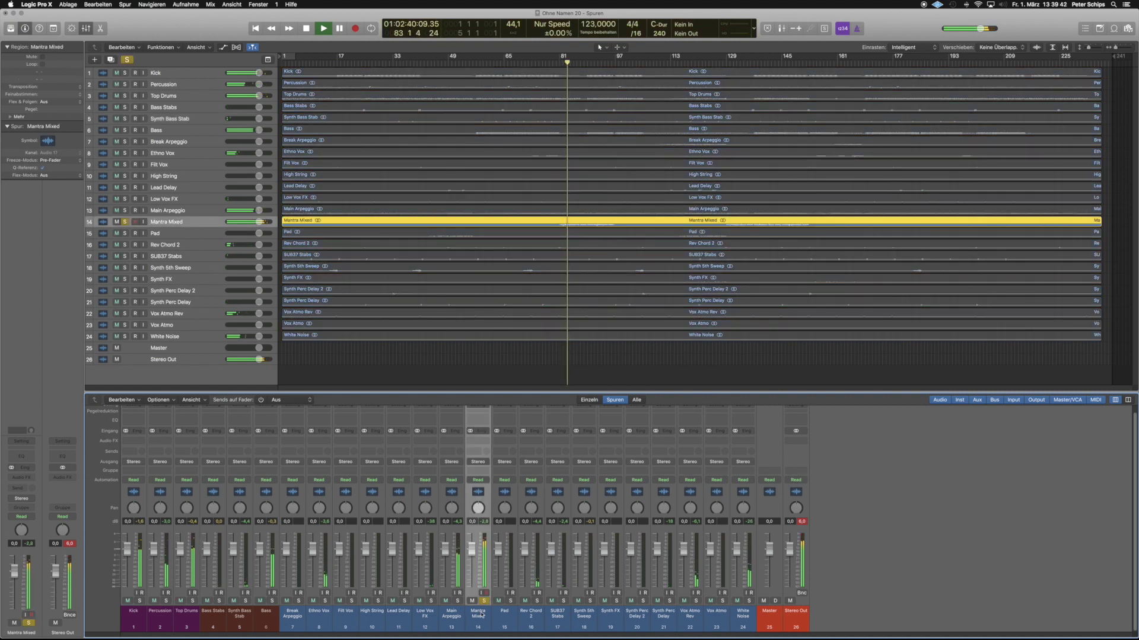
drag(185, 221, 187, 332)
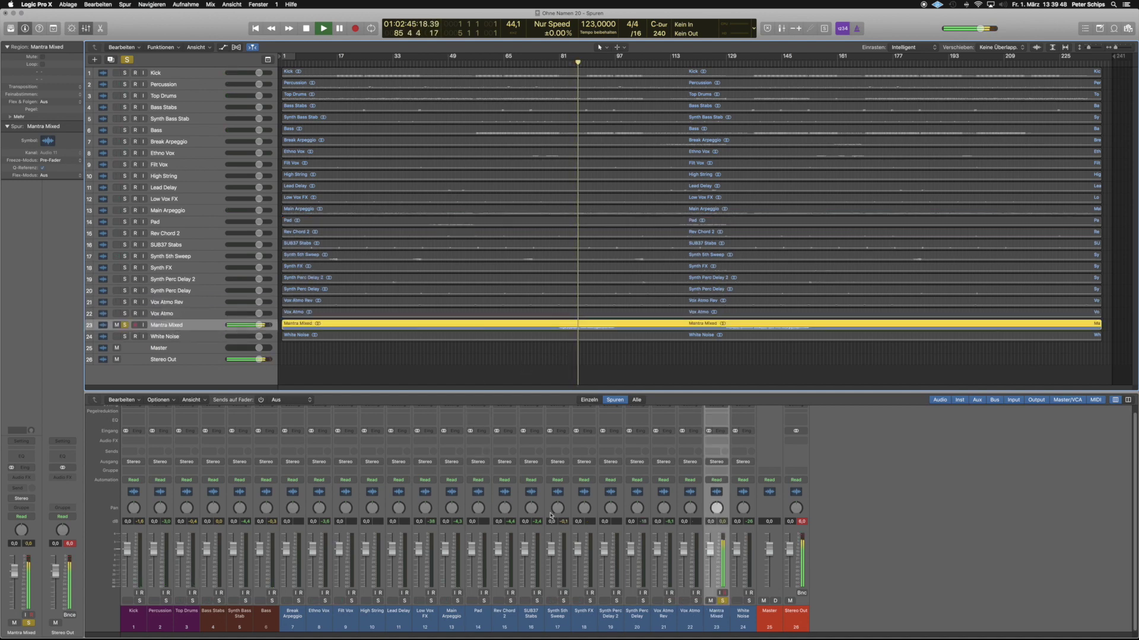
click(695, 601)
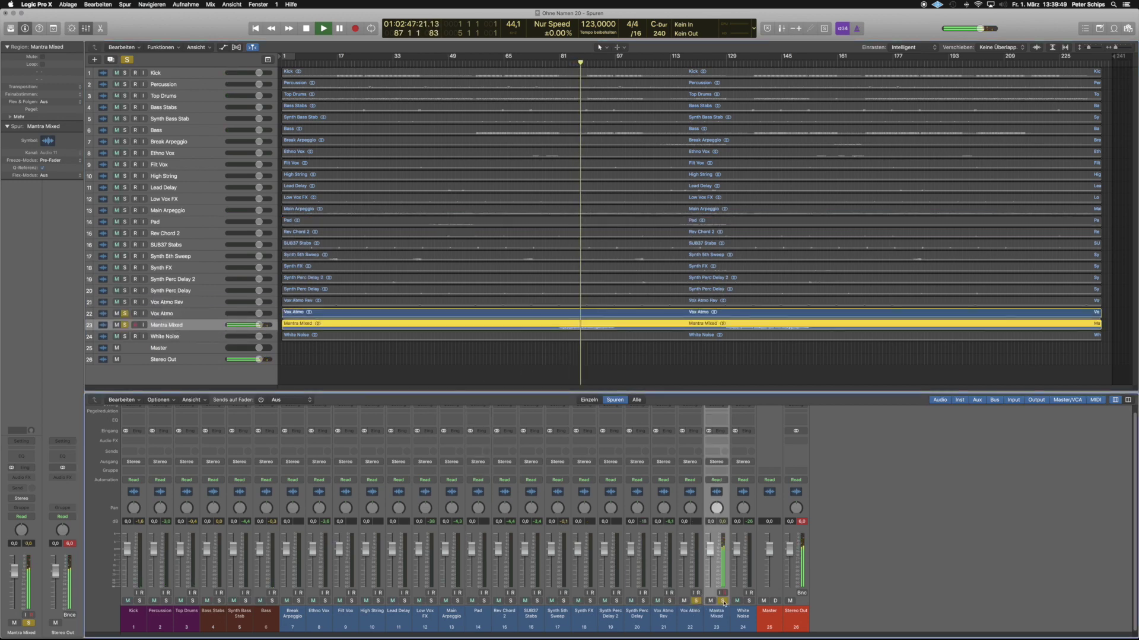
click(670, 601)
drag(670, 602, 723, 601)
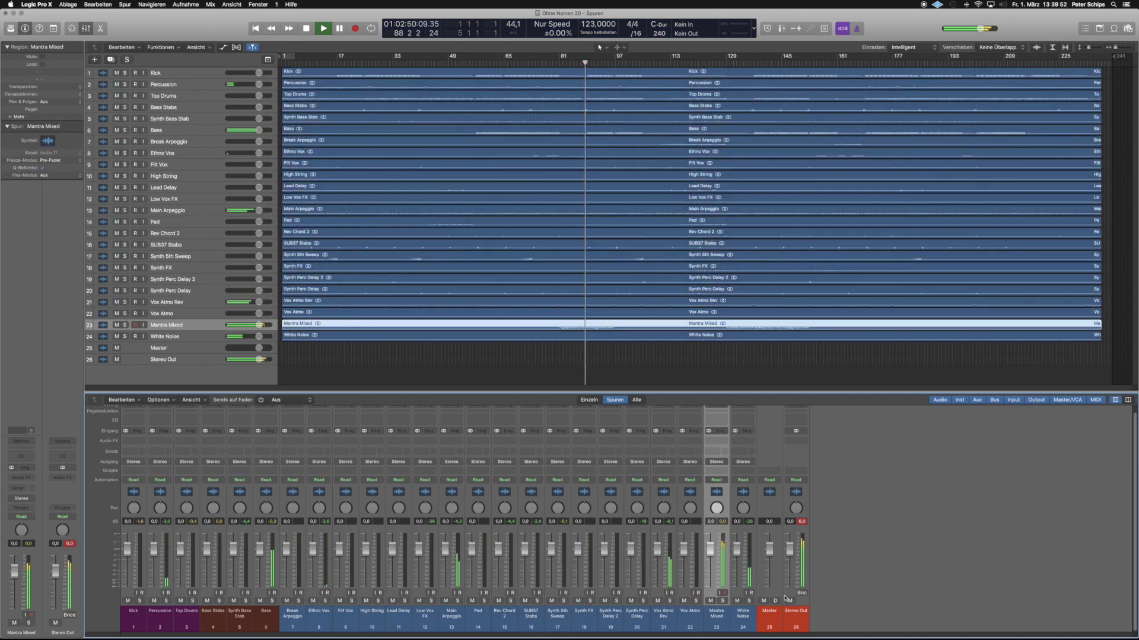
click(864, 583)
Solo Vox Atmo and enlarge its track to view the waveform around bar 118.
click(670, 601)
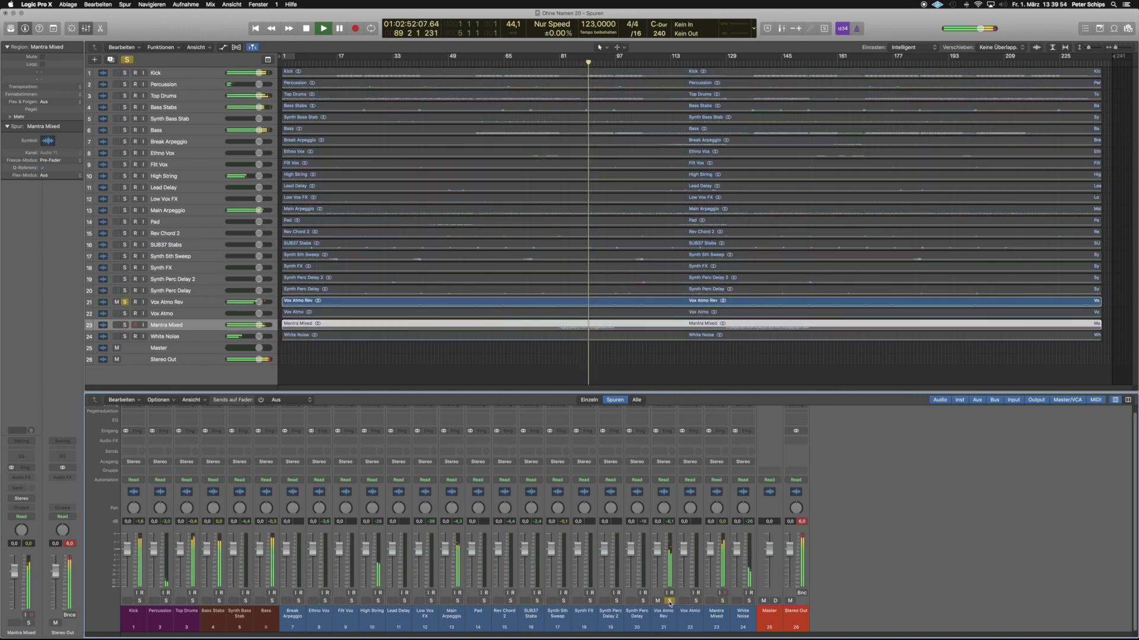
click(674, 617)
shift+click(717, 617)
right_click(717, 617)
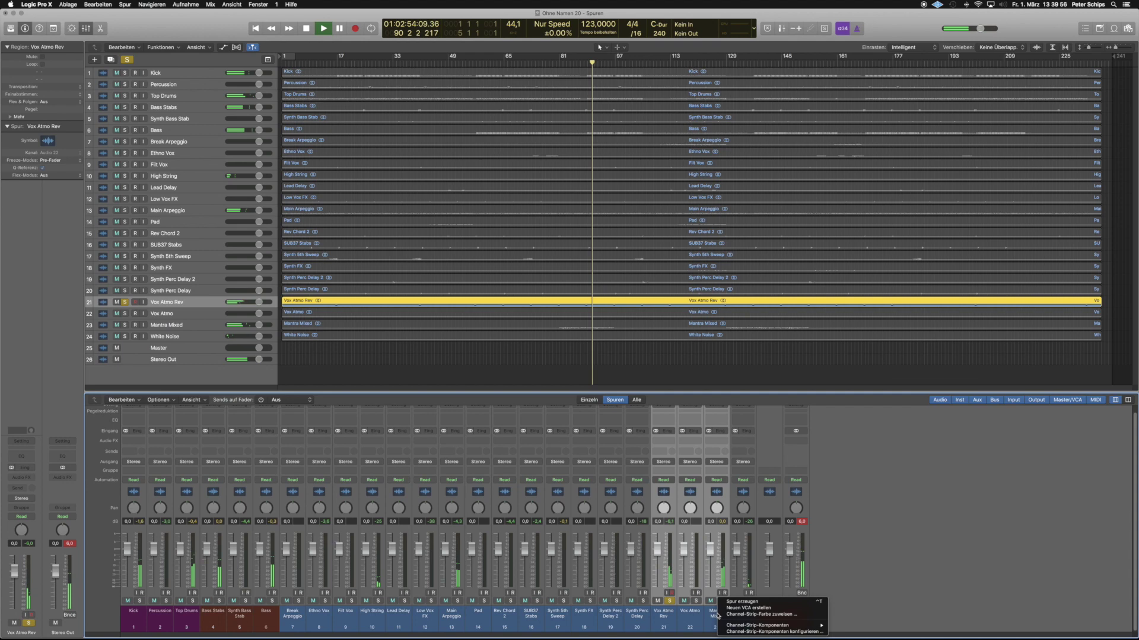
click(897, 560)
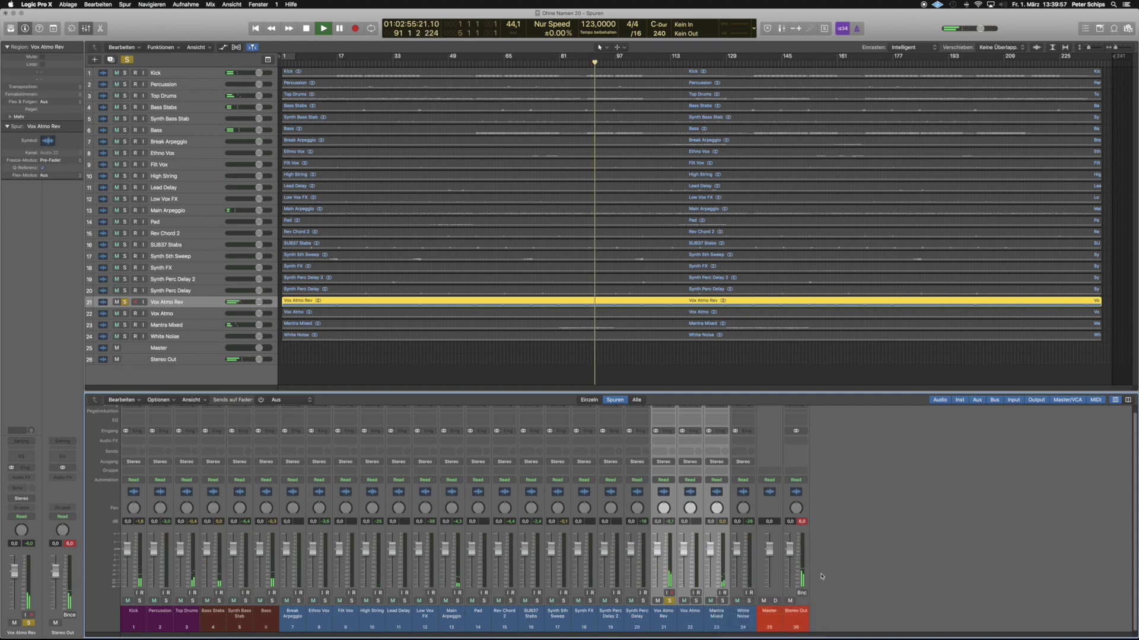
click(697, 624)
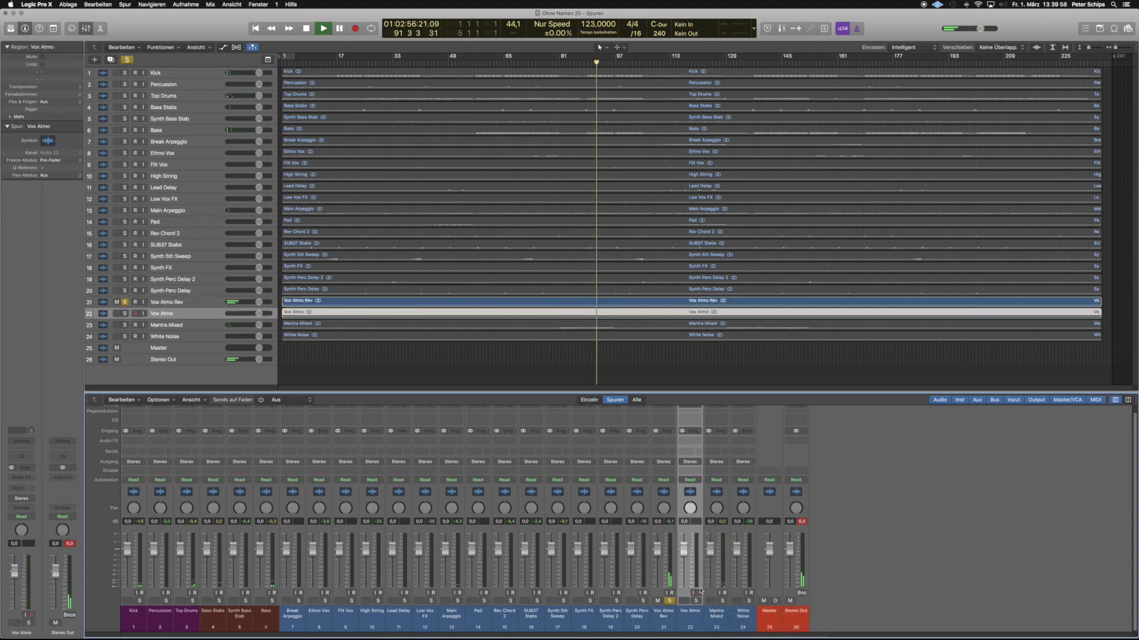
click(153, 313)
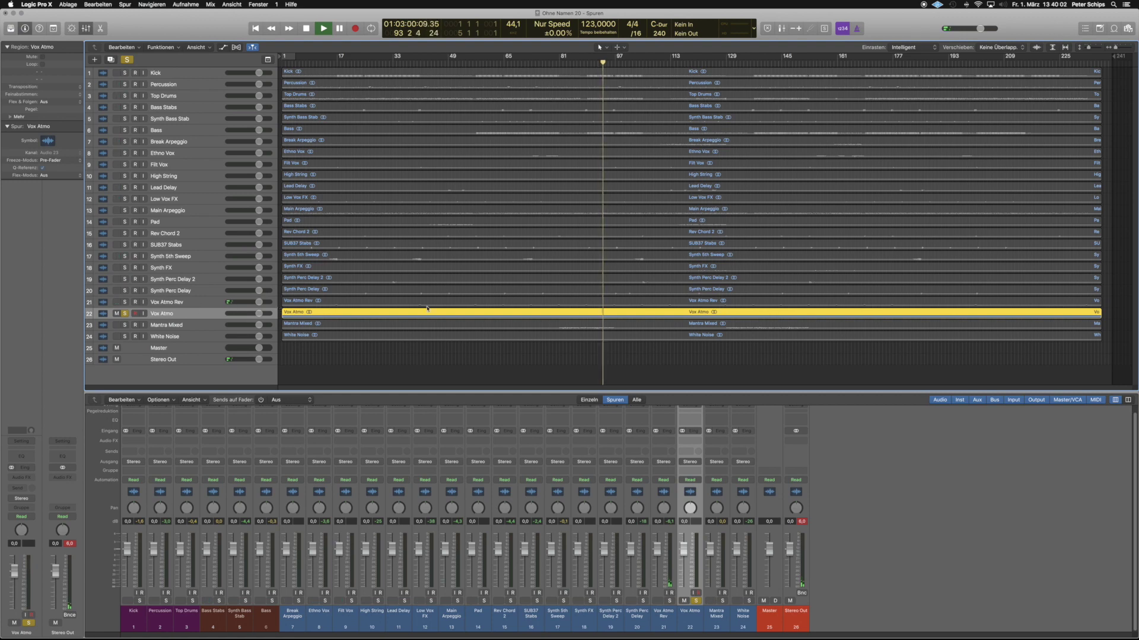
click(200, 48)
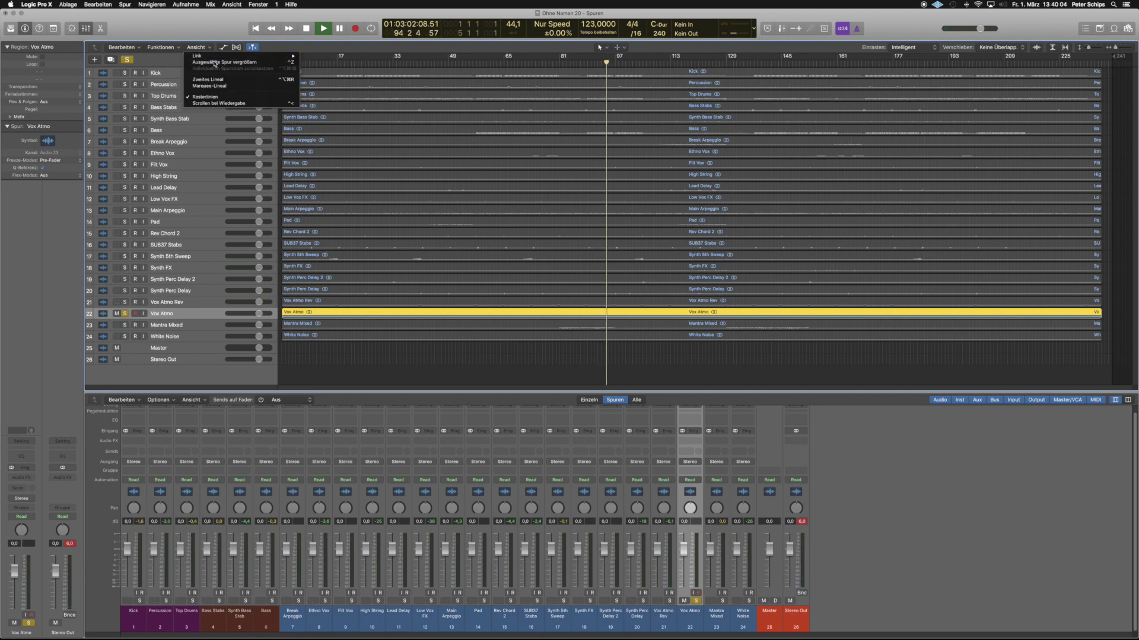
click(215, 63)
click(688, 62)
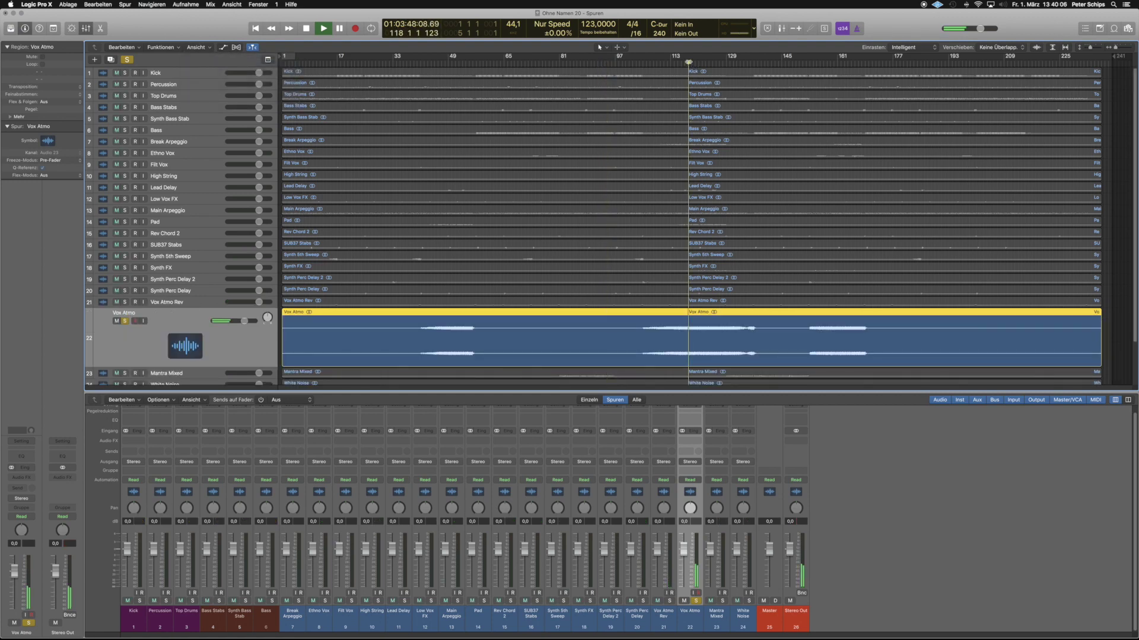
Colour Vox Atmo Rev, Vox Atmo and Mantra Mixed green, and White Noise olive-yellow.
click(662, 617)
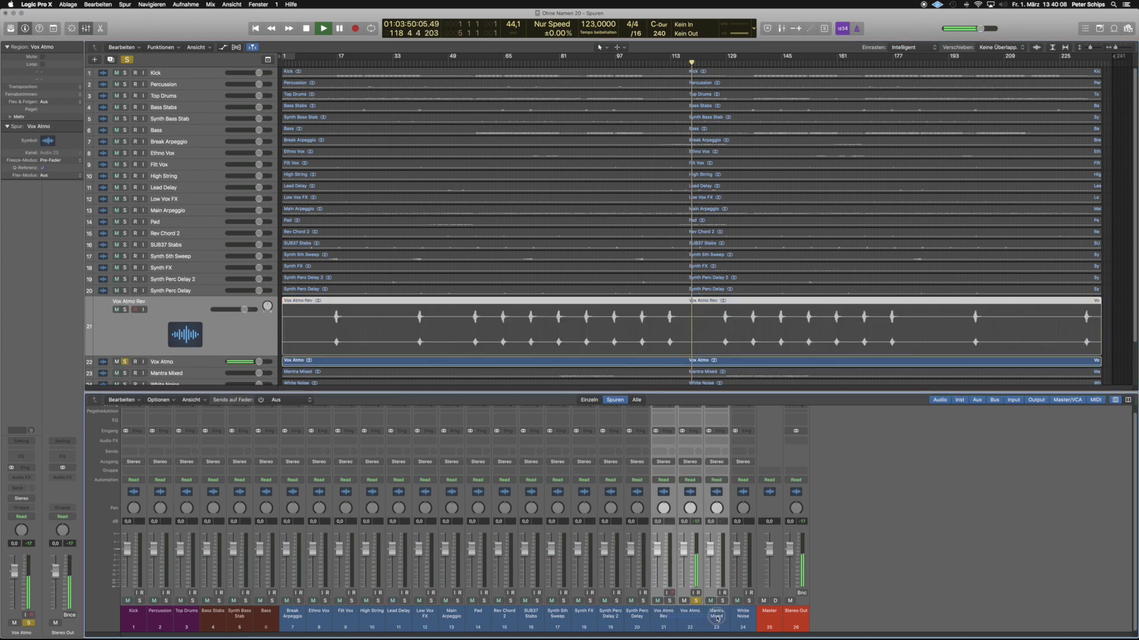
right_click(716, 617)
click(731, 615)
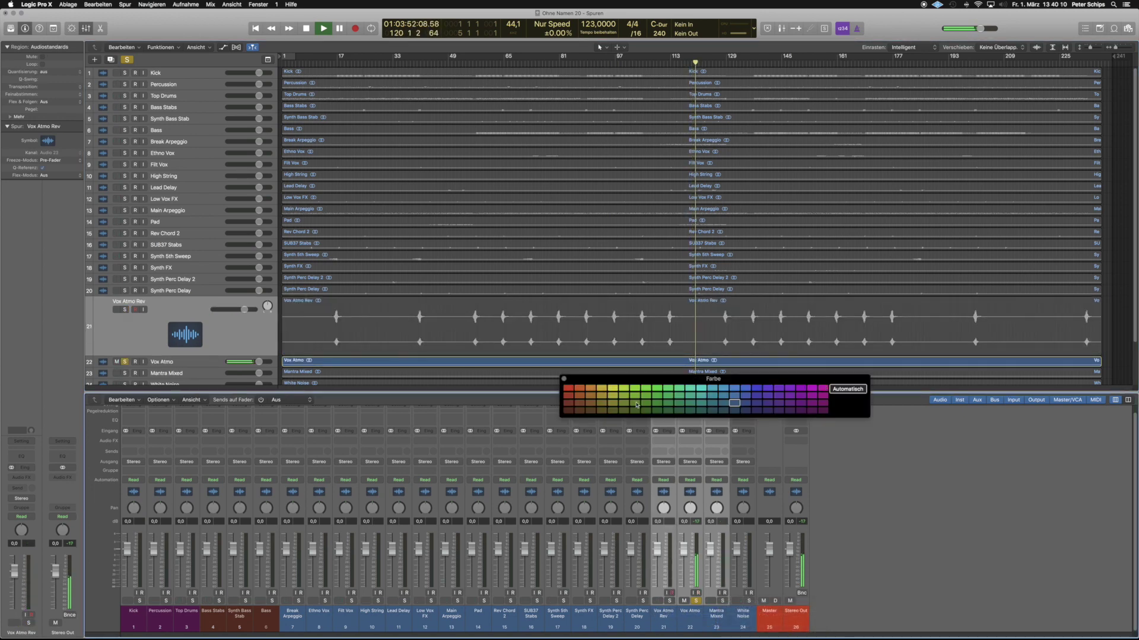
click(658, 396)
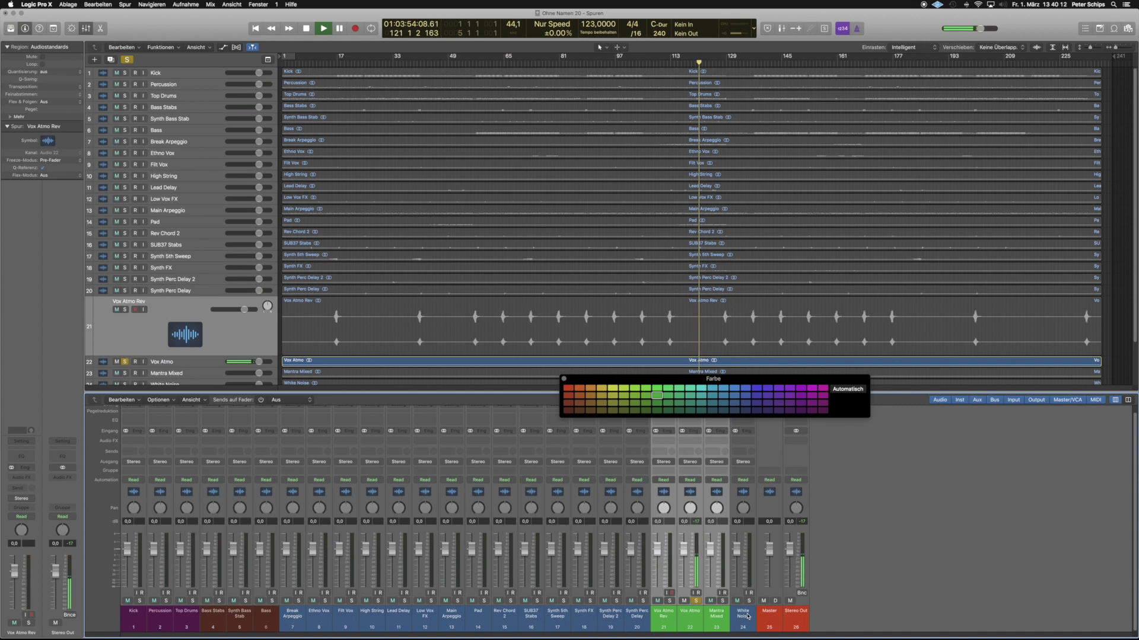
click(746, 616)
click(612, 395)
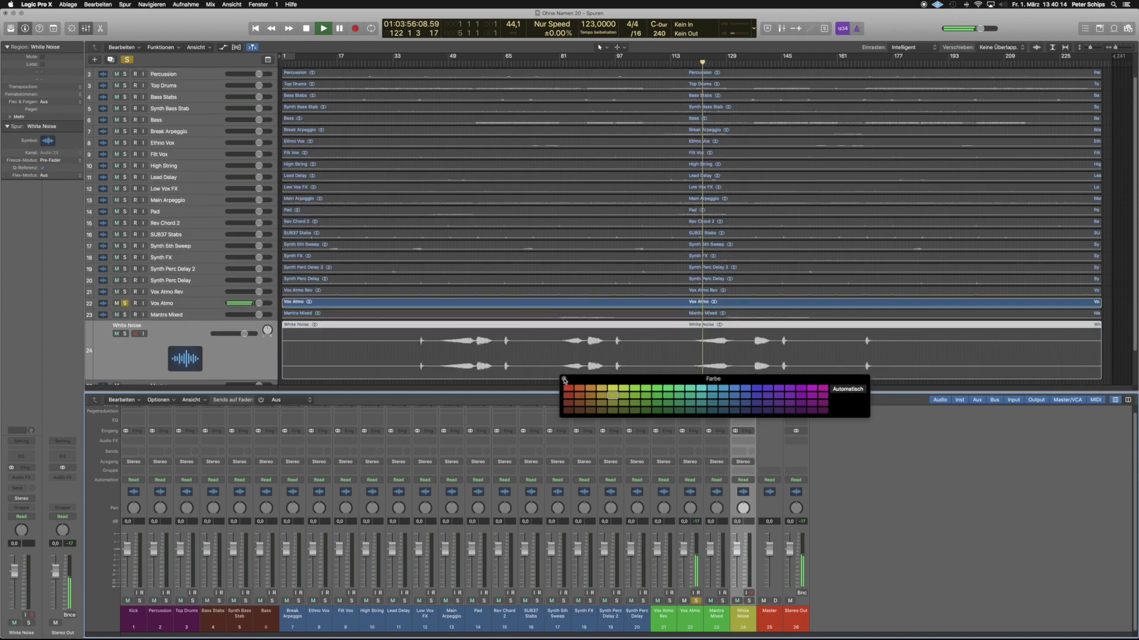
click(564, 379)
click(918, 567)
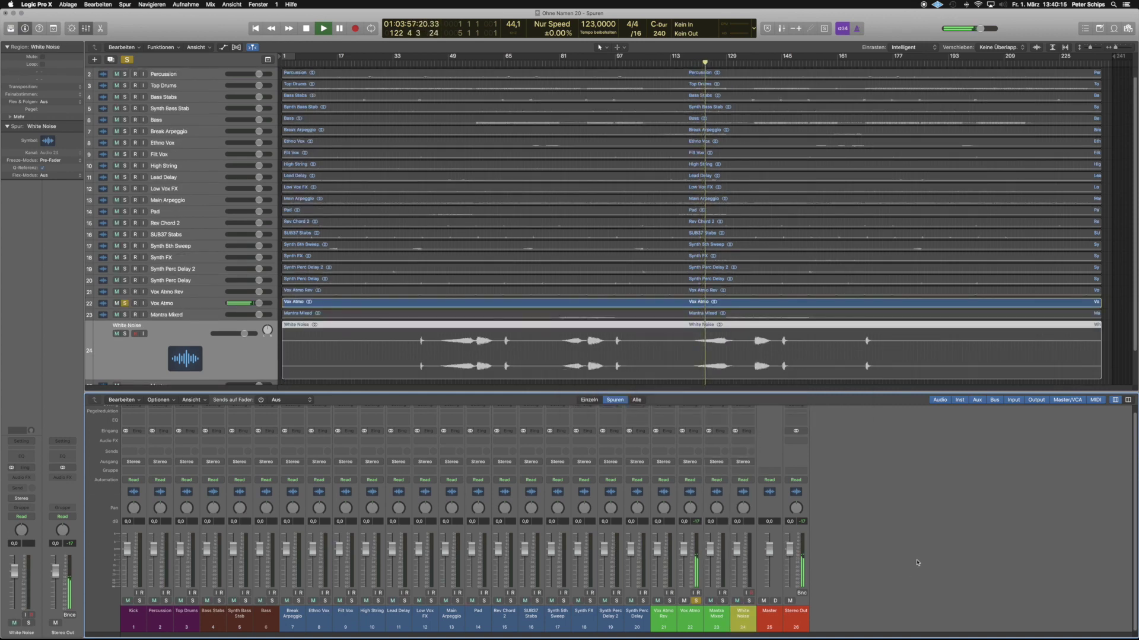
Move Synth FX between Mantra Mixed and White Noise and colour it olive-yellow.
click(592, 601)
click(695, 600)
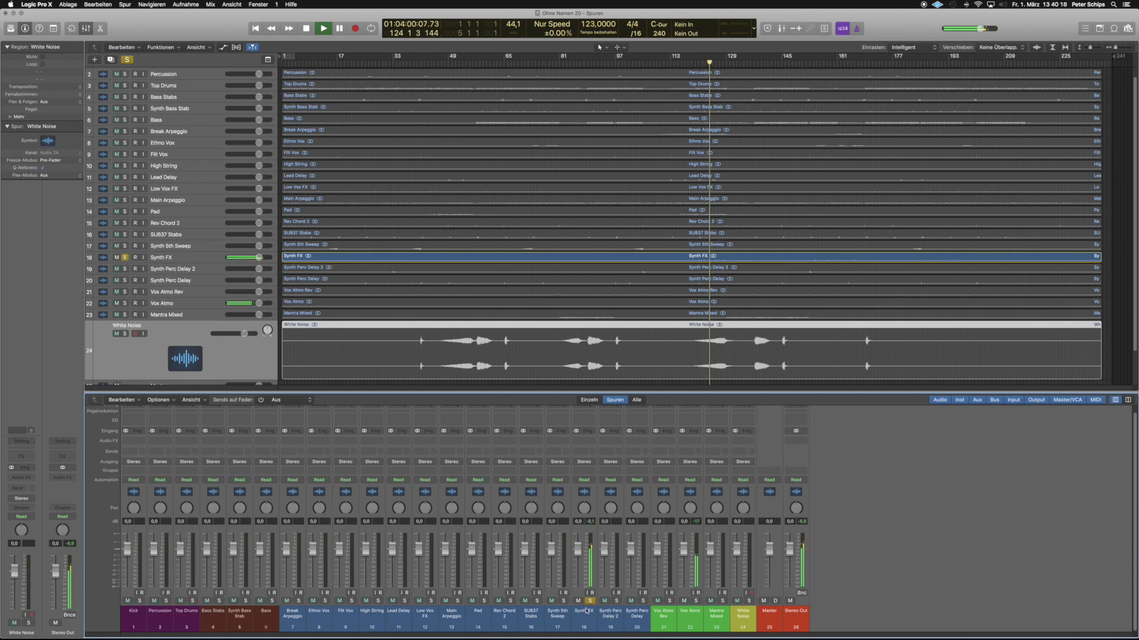
click(586, 615)
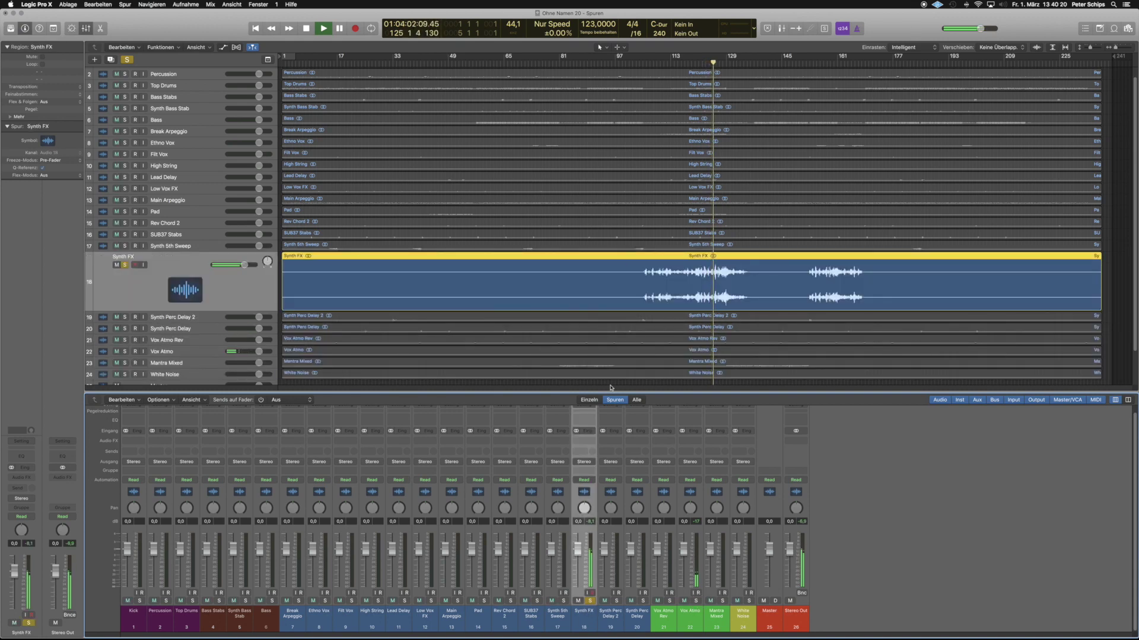
drag(180, 278, 174, 378)
right_click(709, 612)
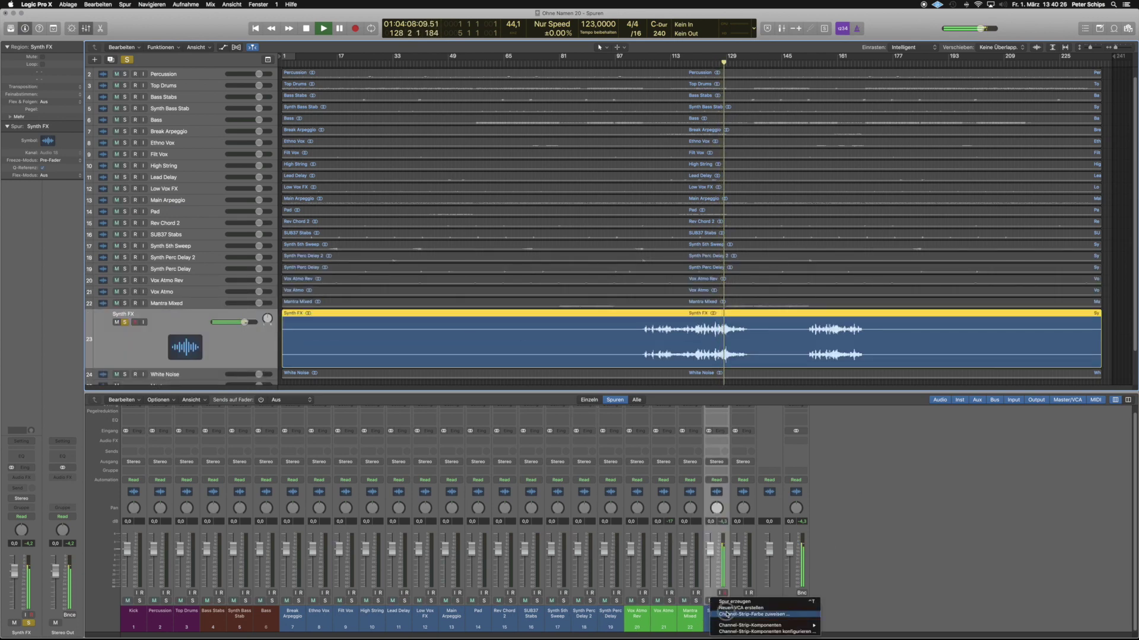
click(727, 614)
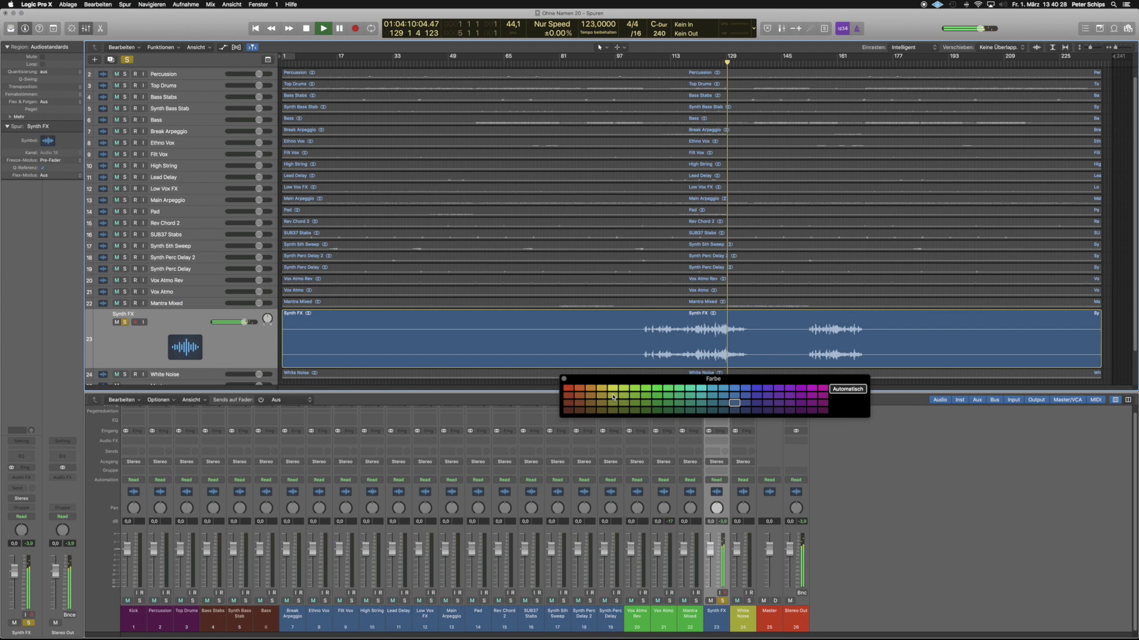
click(614, 397)
click(564, 380)
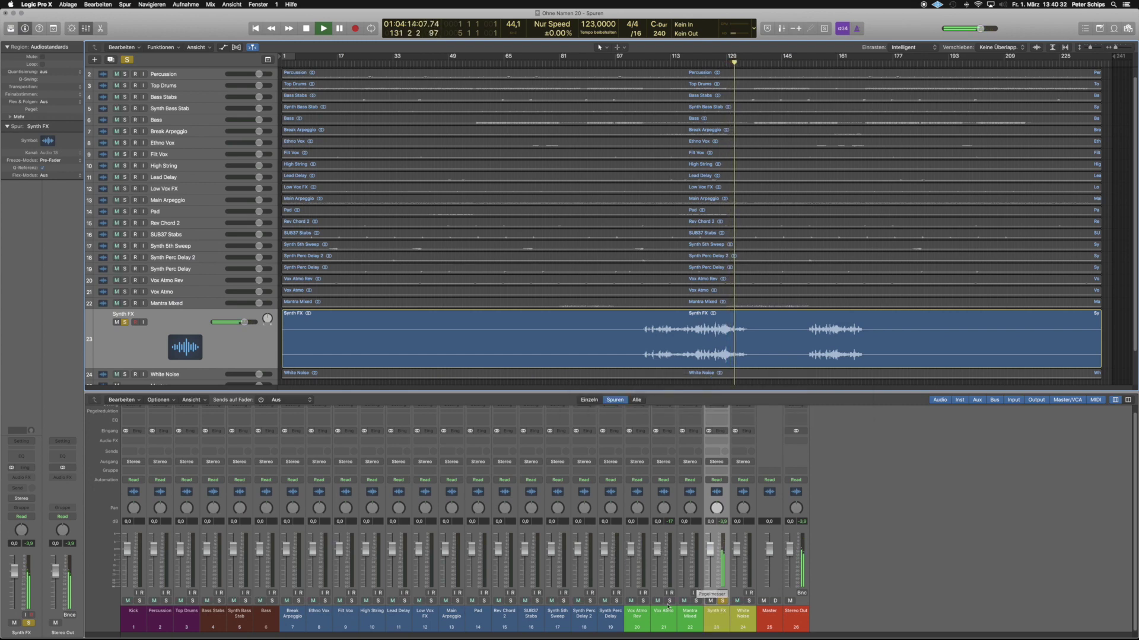
Solo and select Synth Perc Delay to audition it, then stop playback.
click(616, 601)
click(722, 601)
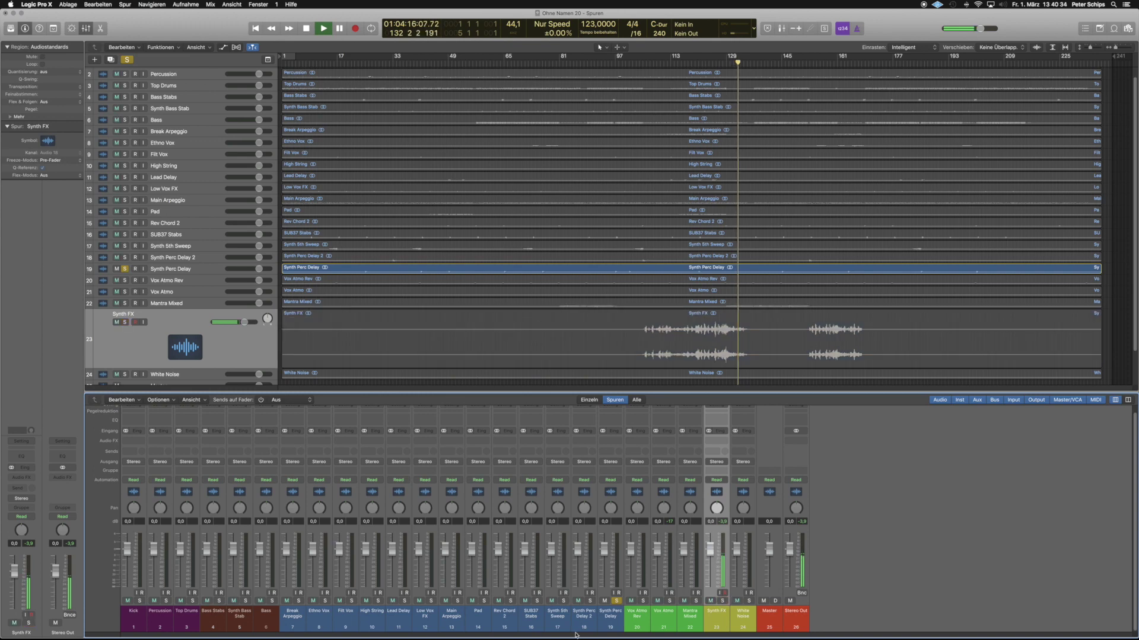
click(607, 620)
key(space)
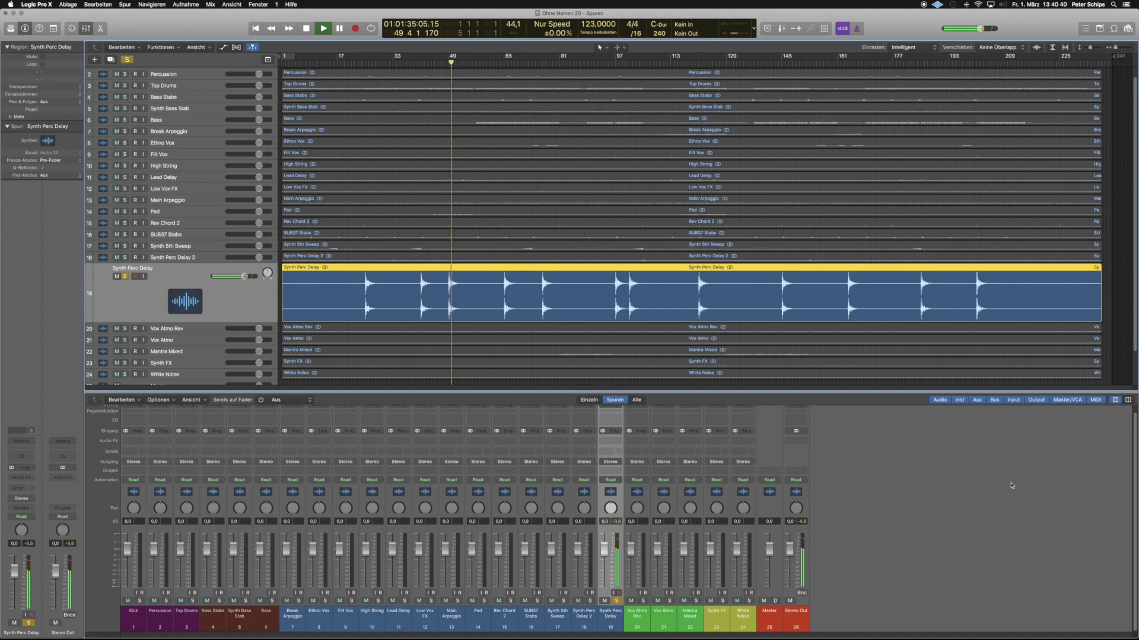
Audition Synth Perc Delay 2 and Synth 5th Sweep in solo, jumping playback to bar 39.
click(590, 600)
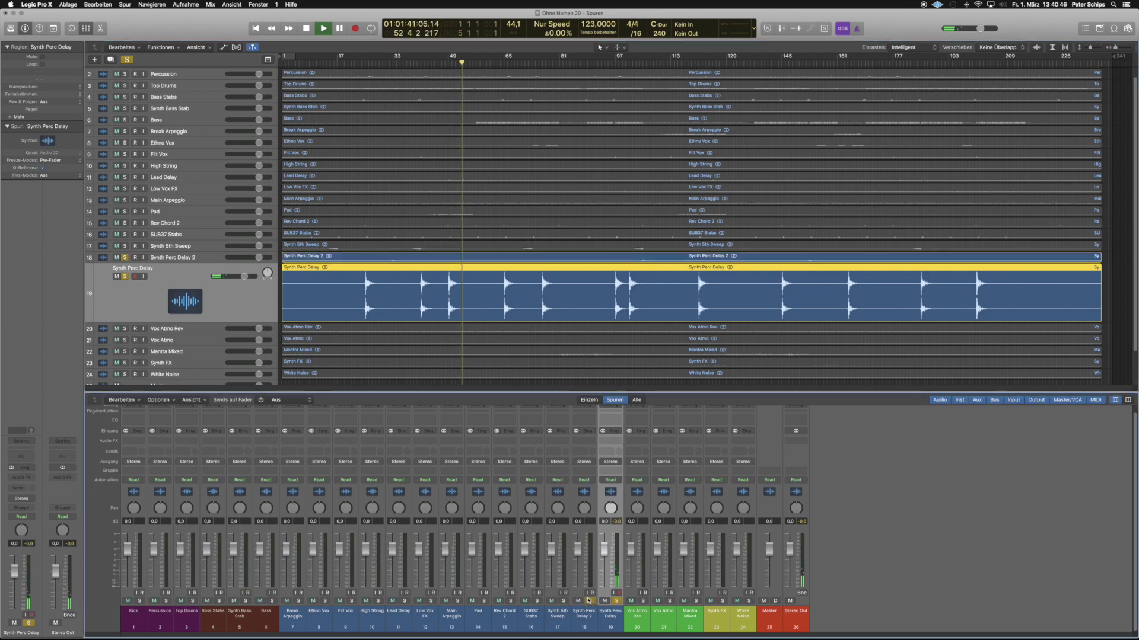
click(563, 600)
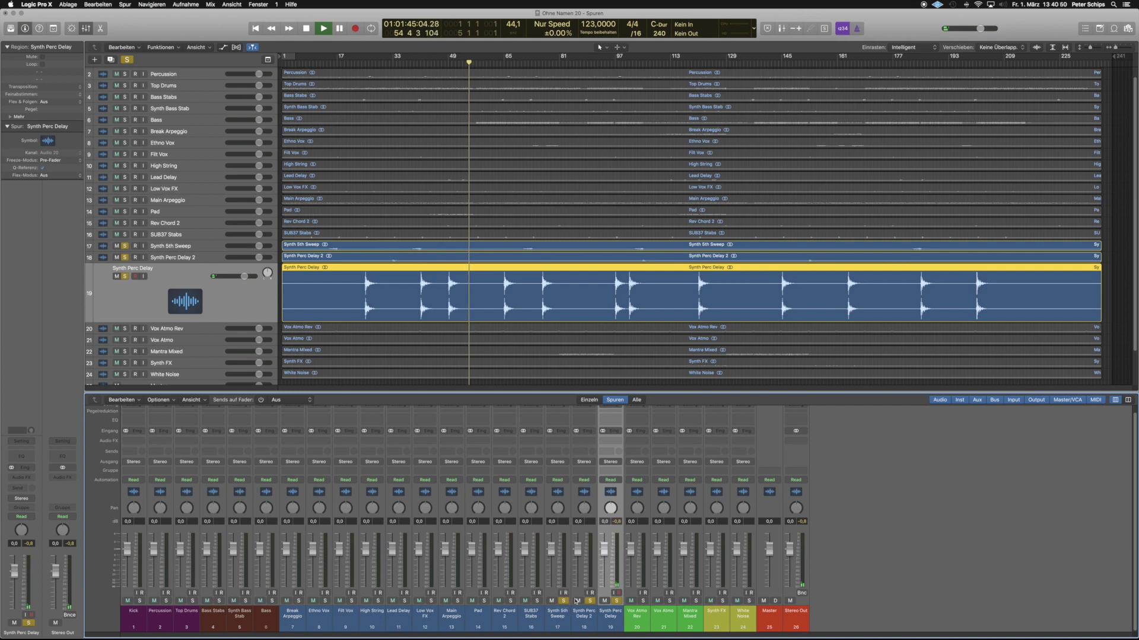
click(562, 601)
click(616, 601)
click(583, 614)
key(Up)
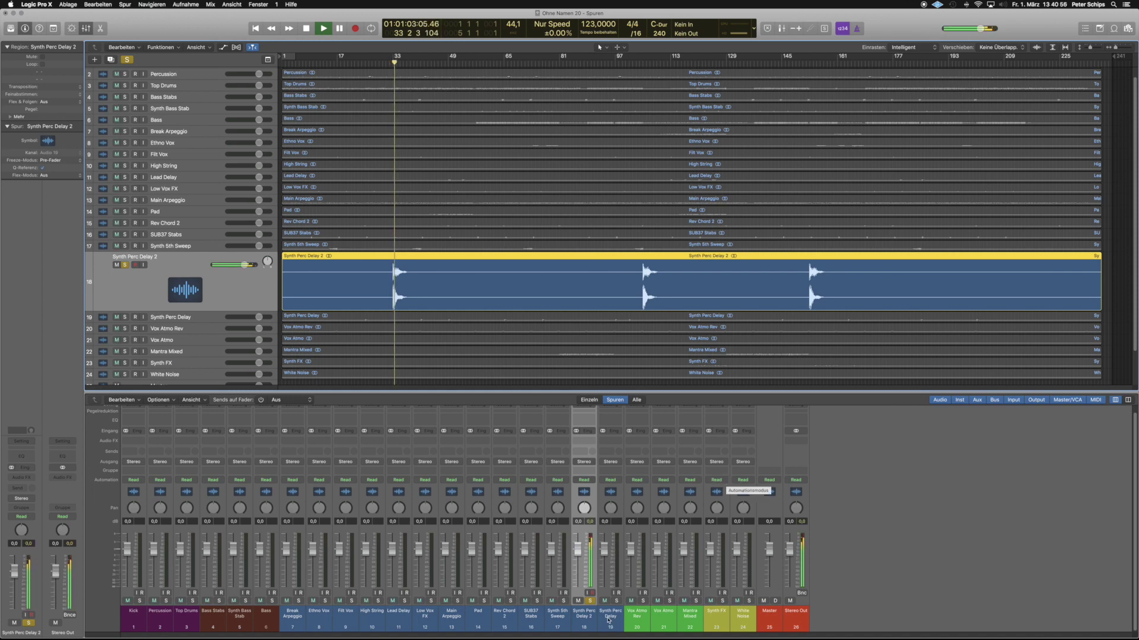
click(563, 601)
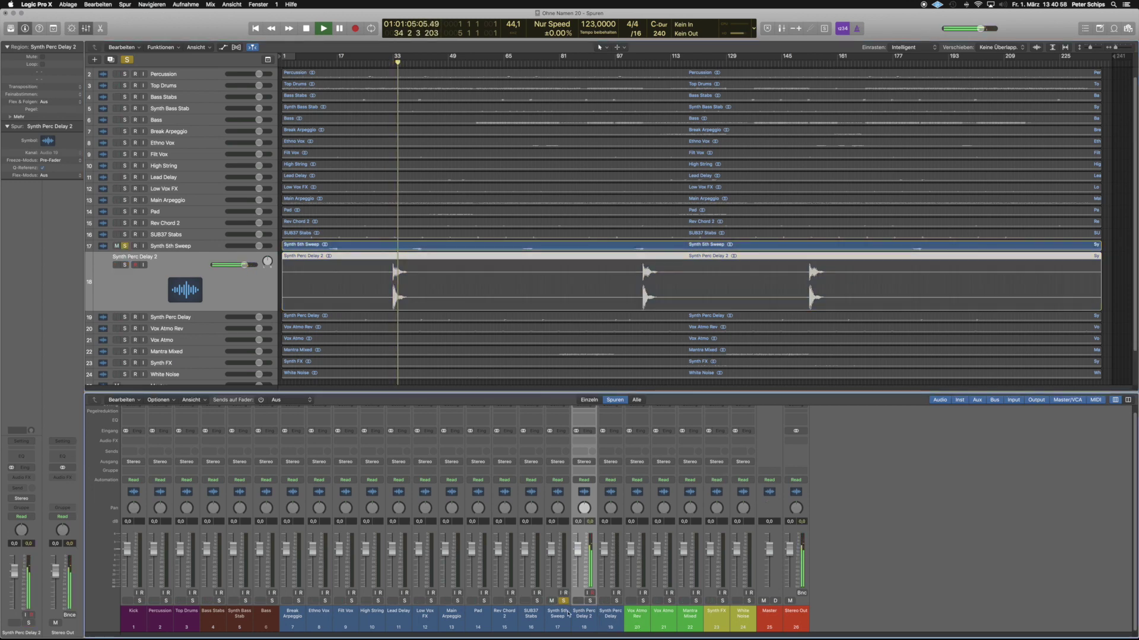
click(415, 60)
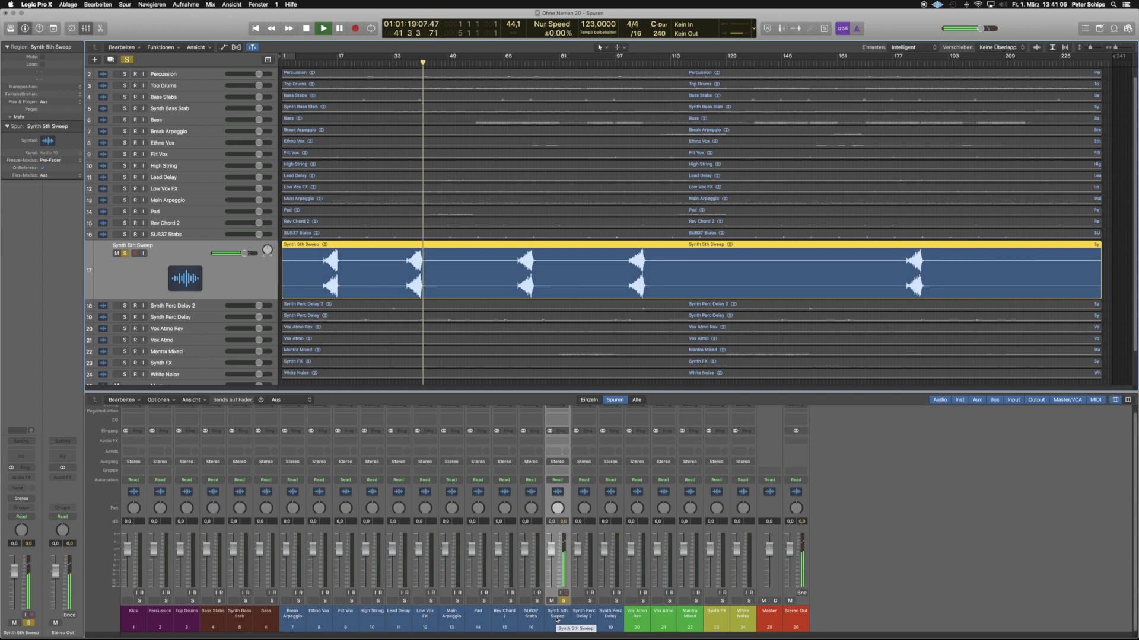
key(space)
Move Synth 5th Sweep above Rev Chord 2 and play the Pad track in solo.
drag(187, 254, 188, 231)
click(473, 600)
click(478, 612)
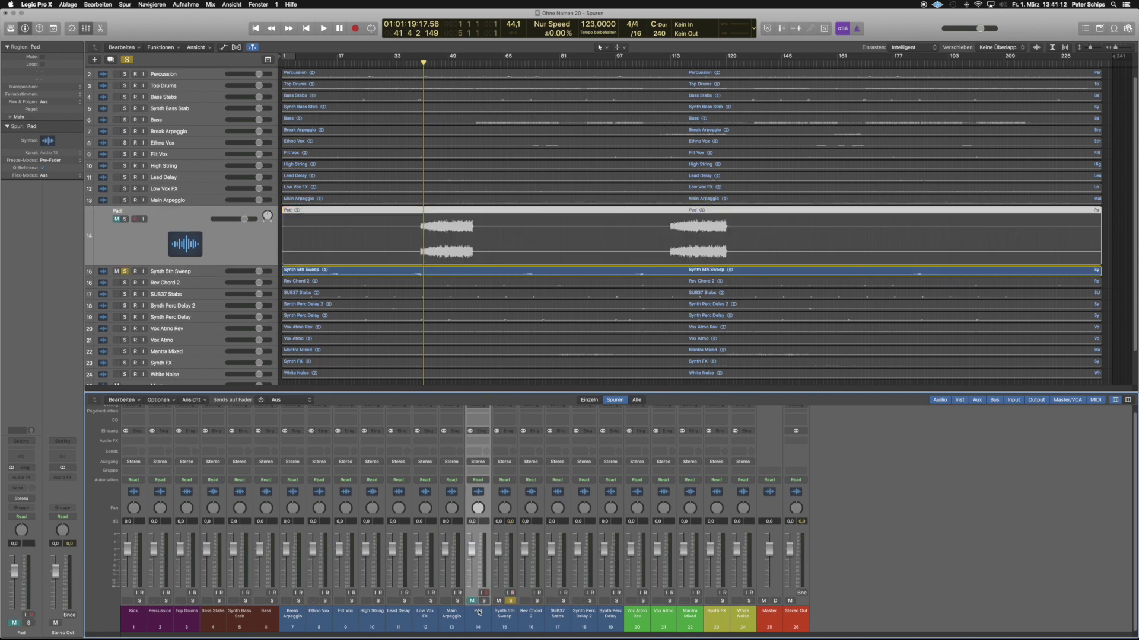
click(485, 601)
key(space)
Colour the Pad and Synth 5th Sweep strips purple.
shift+click(513, 624)
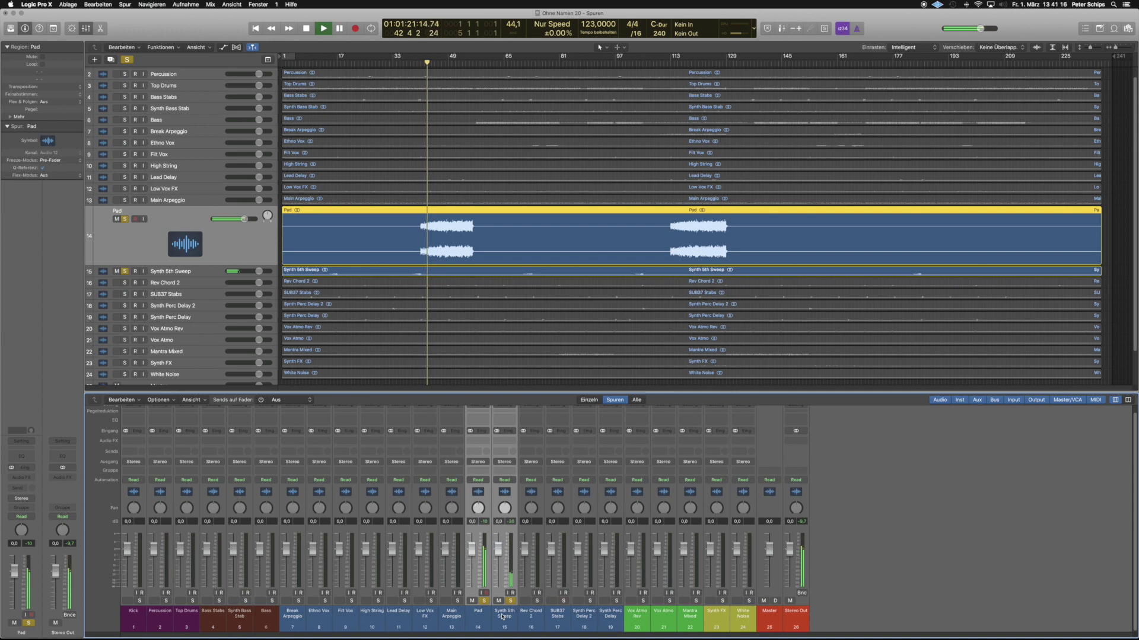
key(alt+c)
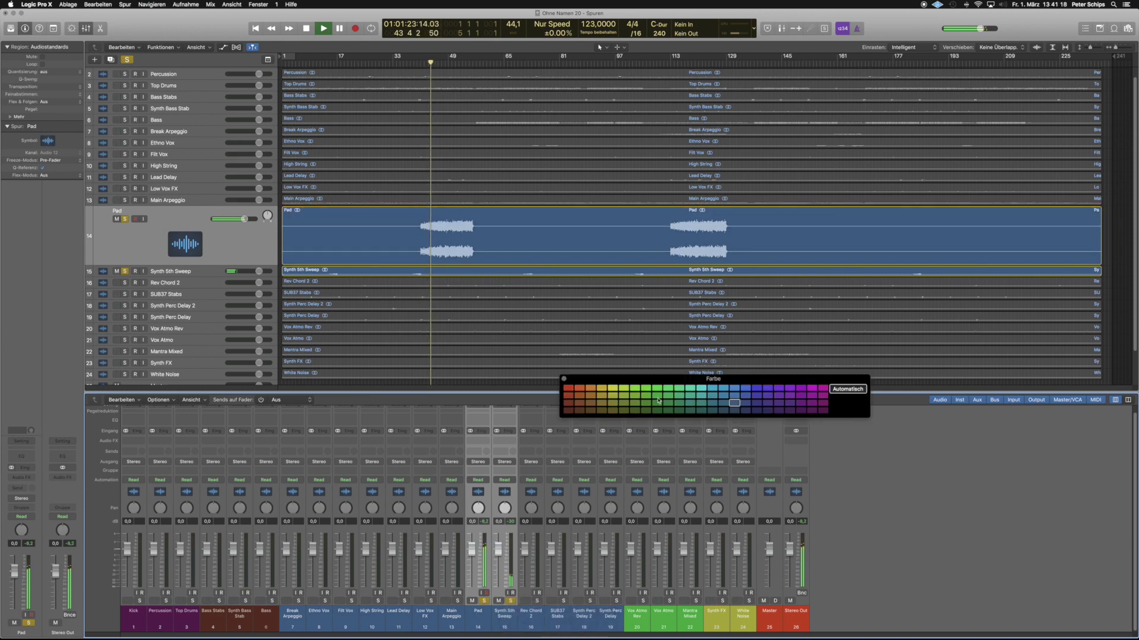
click(789, 396)
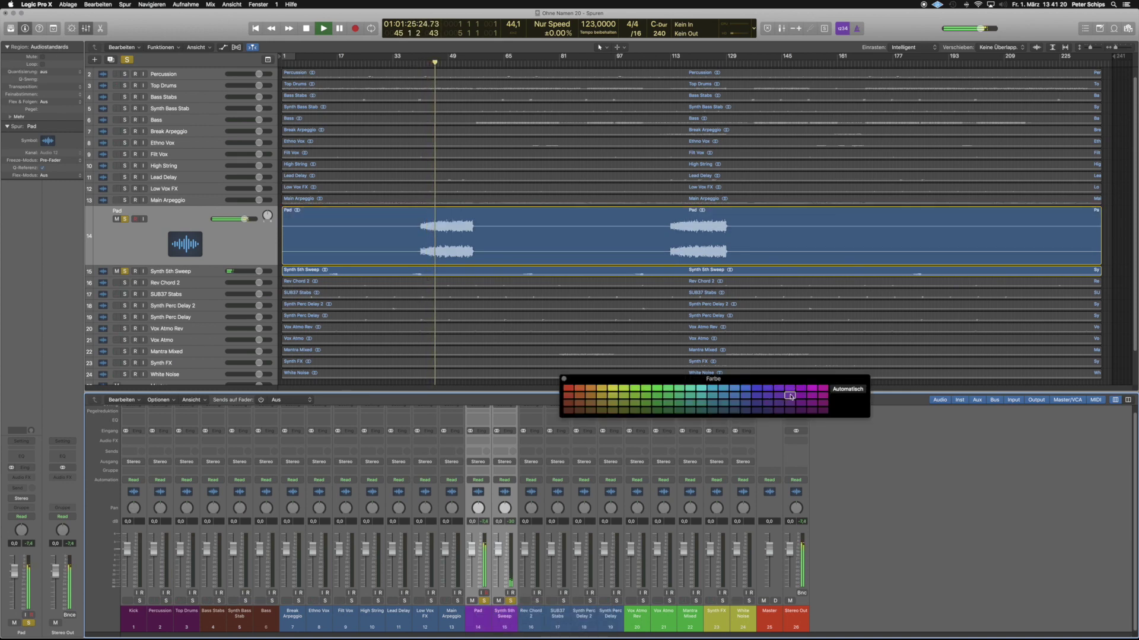
click(564, 379)
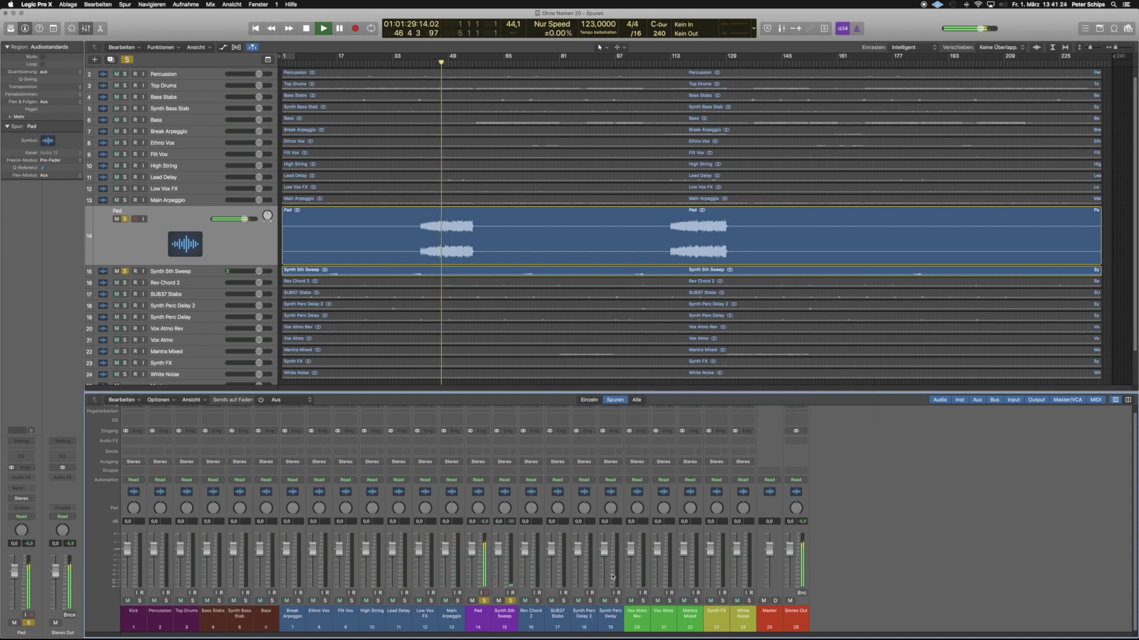
Solo Low Vox FX, clearing the Pad and Synth 5th Sweep solos.
click(431, 602)
click(484, 601)
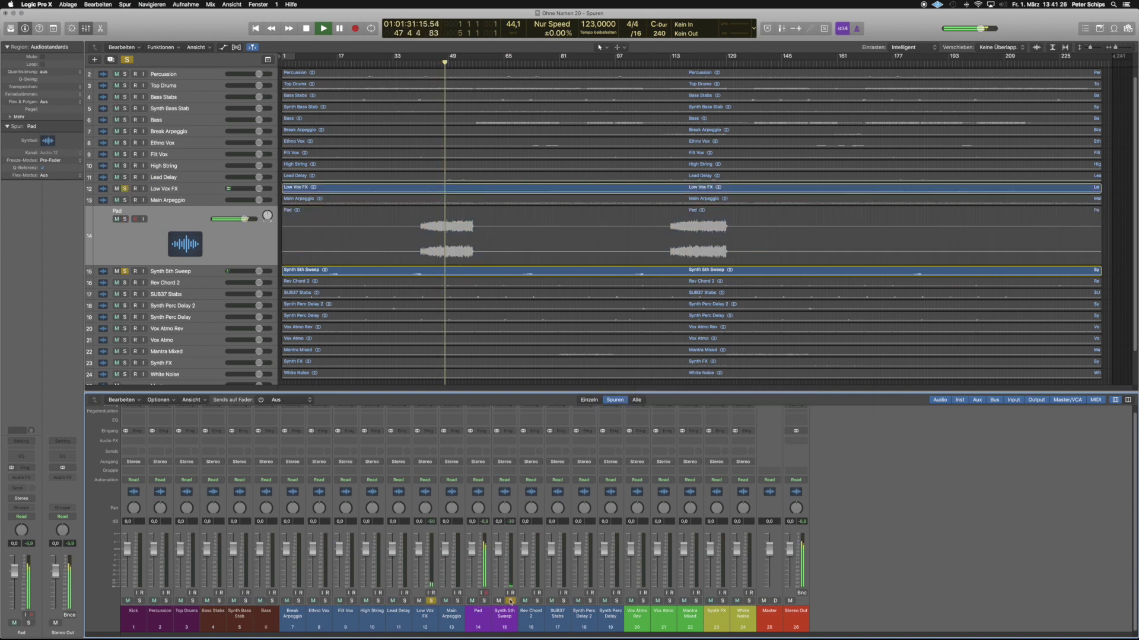
click(510, 600)
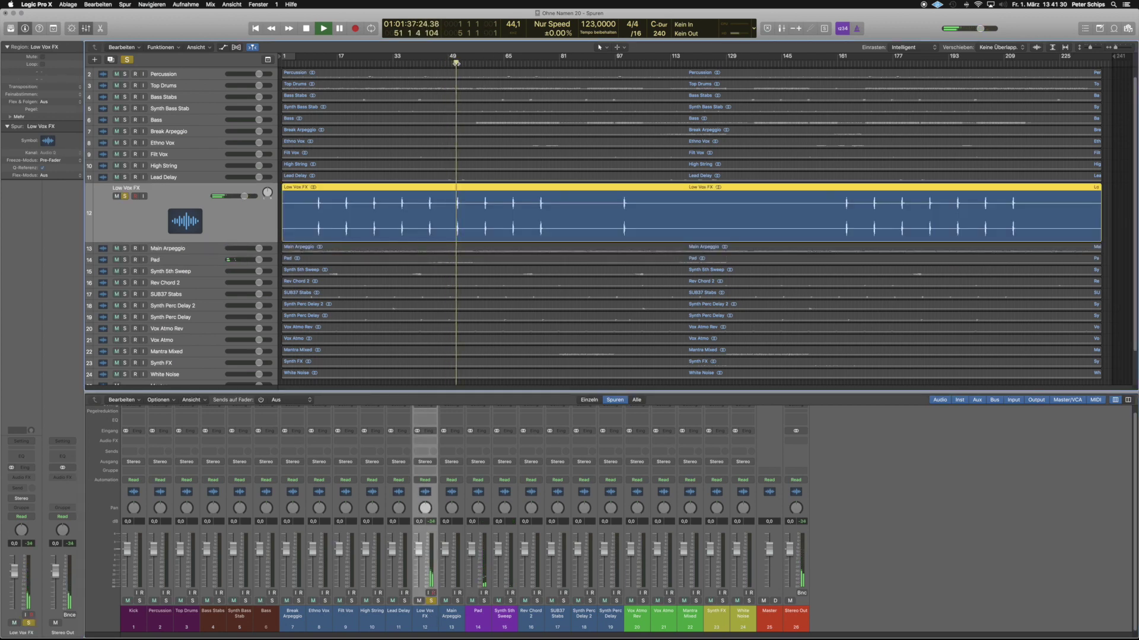
Move Low Vox FX below Synth Perc Delay and colour it green.
drag(234, 212, 229, 324)
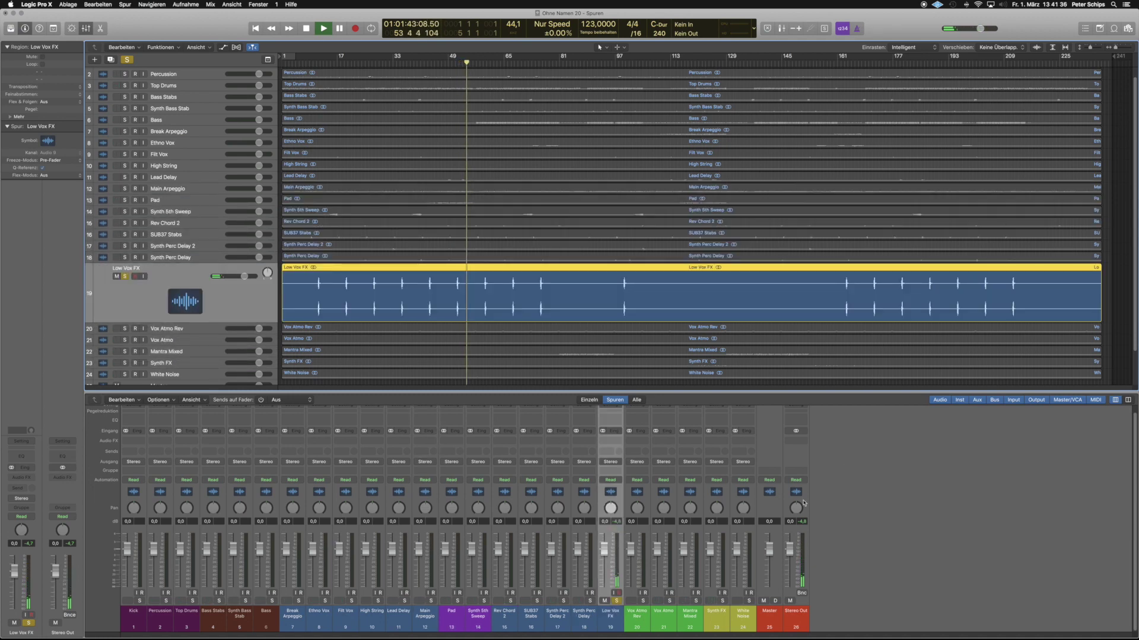
right_click(609, 622)
click(644, 614)
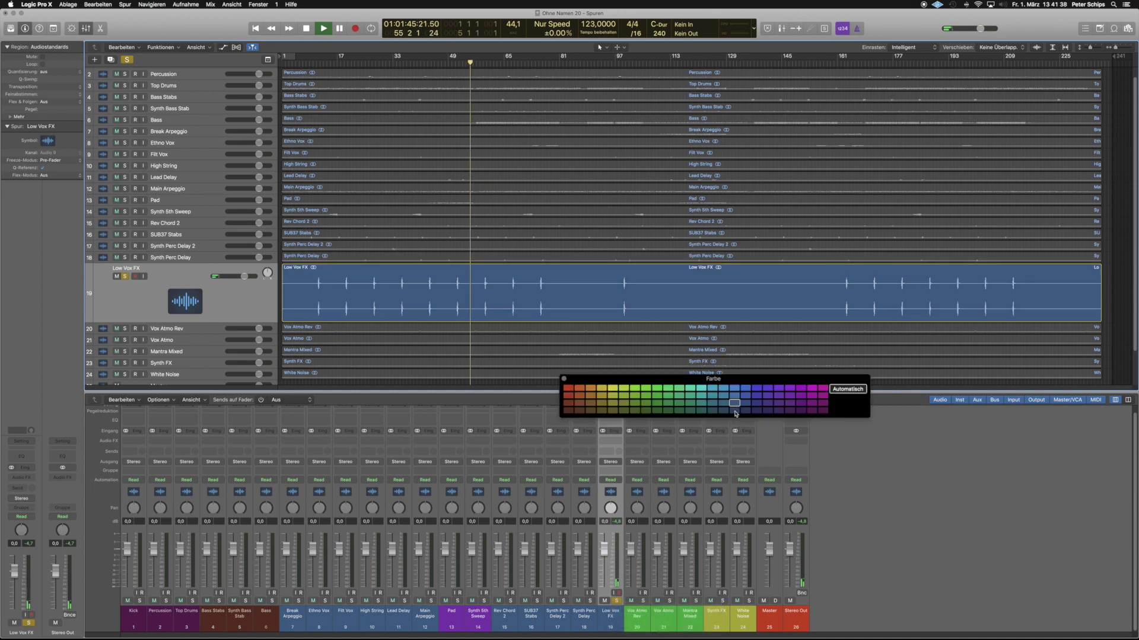
click(647, 396)
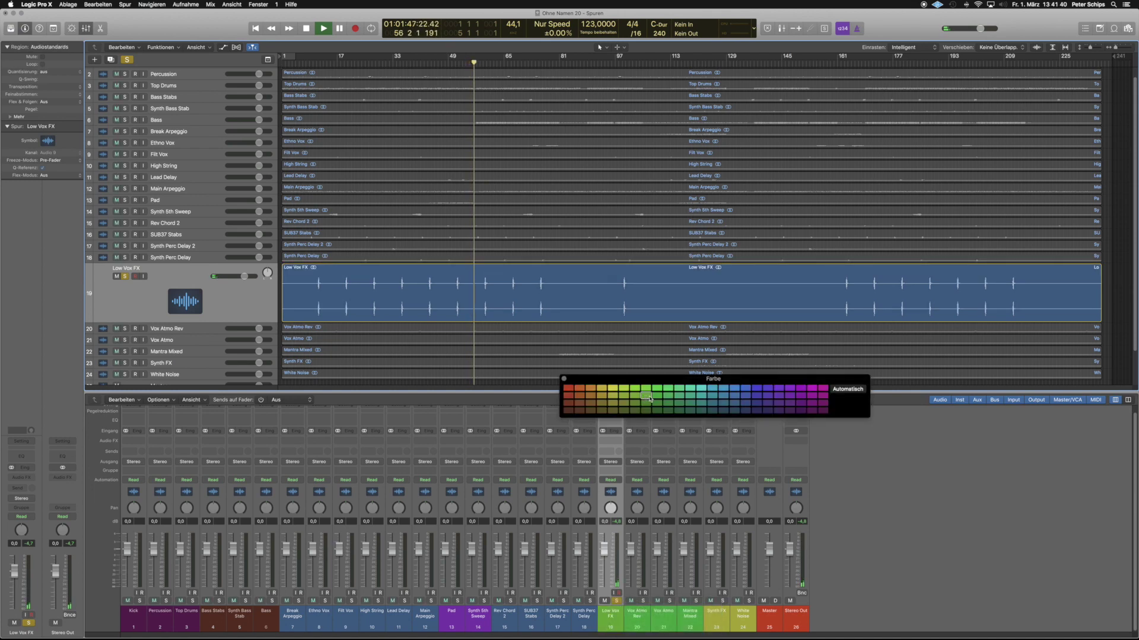
click(657, 397)
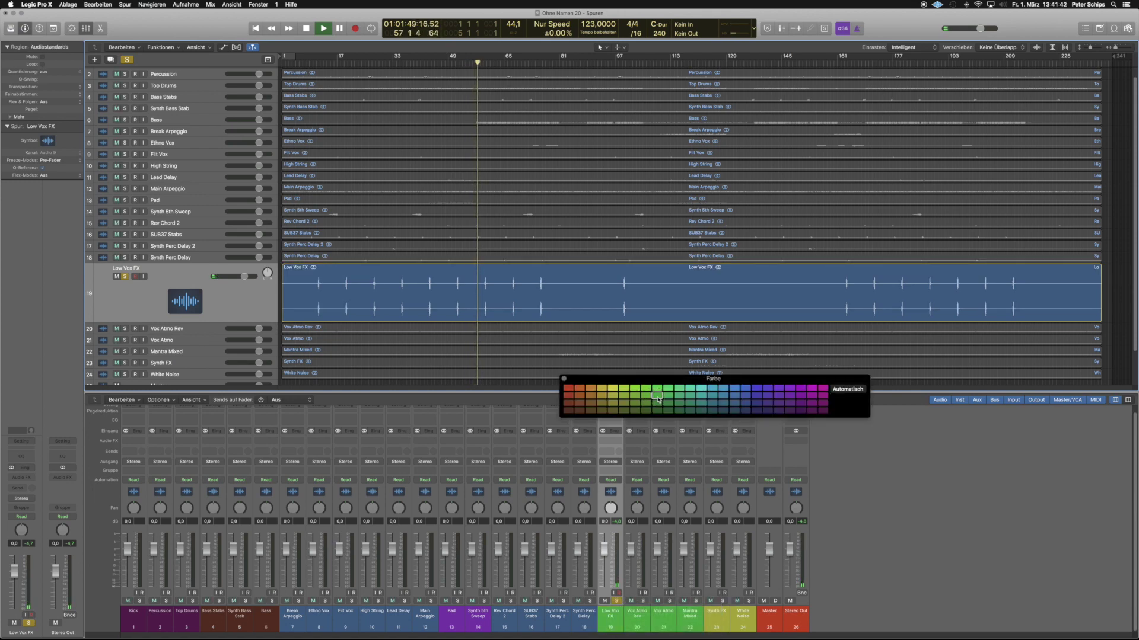
click(564, 378)
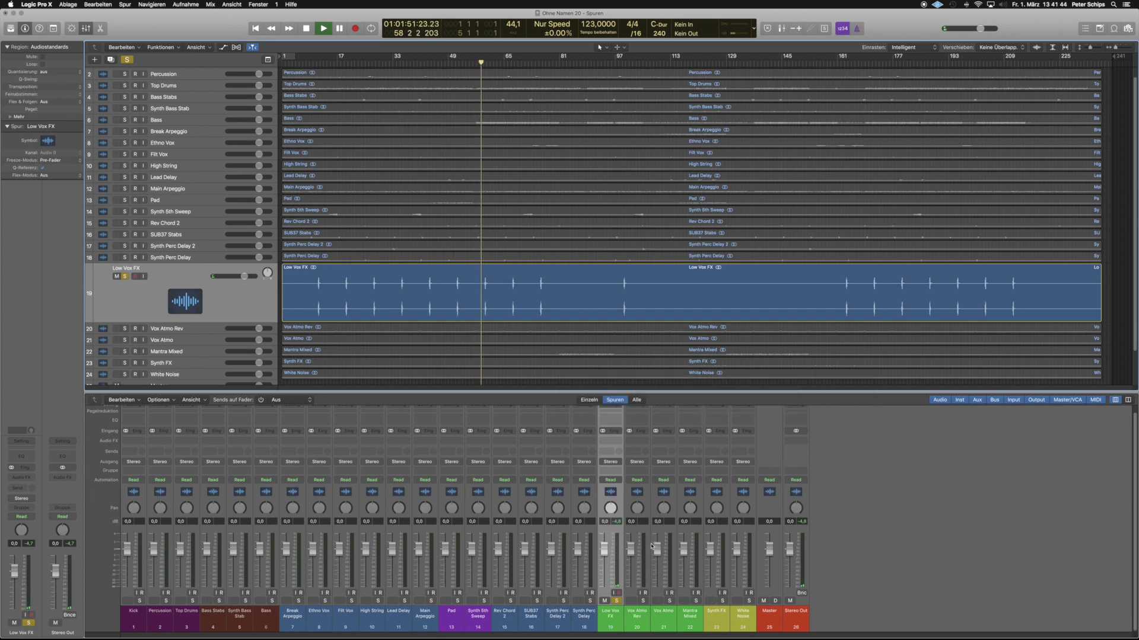
Audition High String in solo from bar 97.
click(378, 600)
click(616, 601)
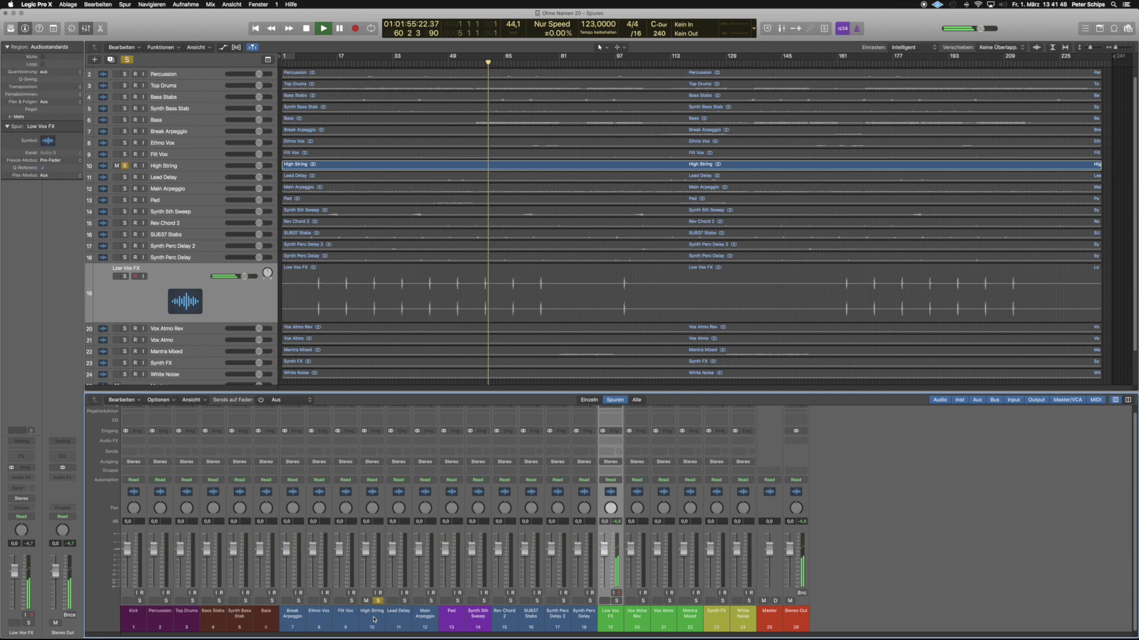
click(389, 598)
click(376, 618)
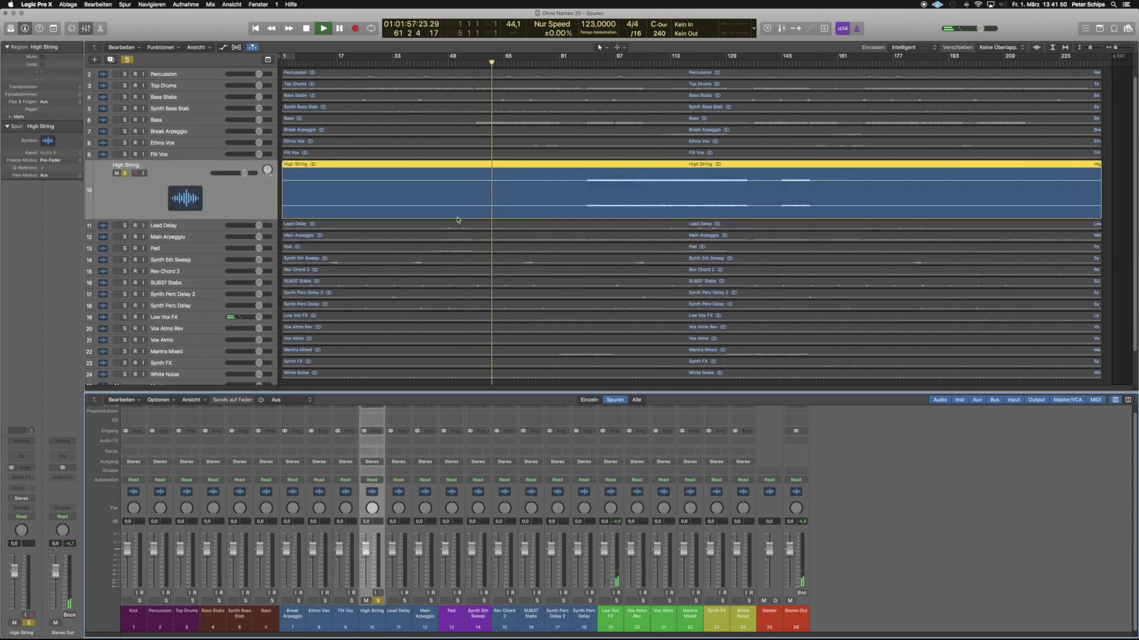
click(614, 64)
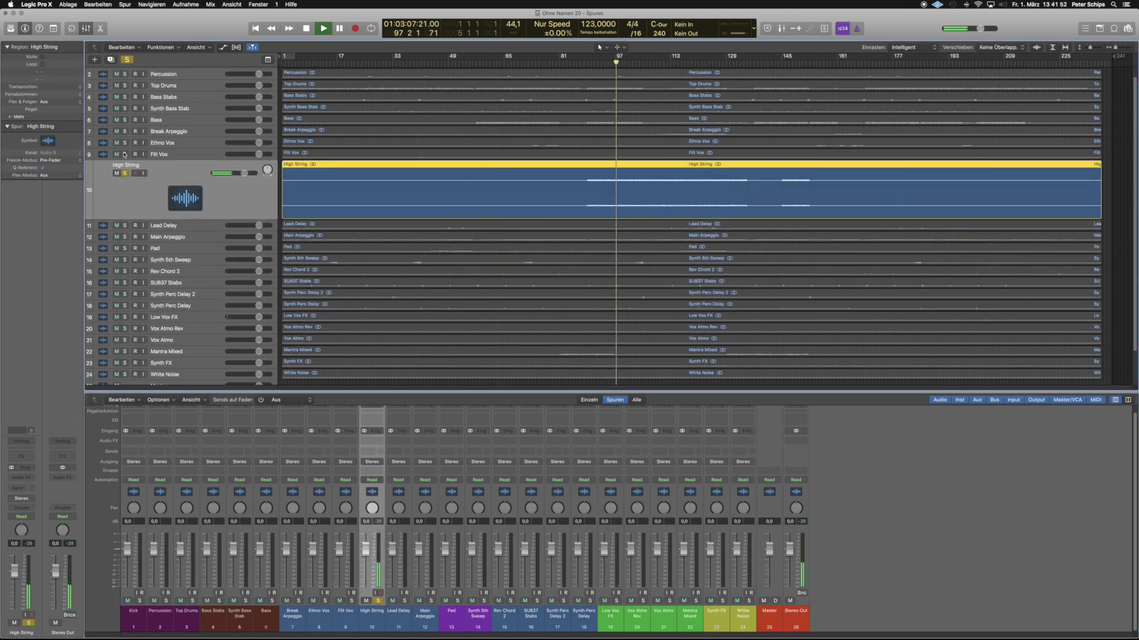
Move High String below Main Arpeggio and colour it purple.
drag(191, 191, 179, 243)
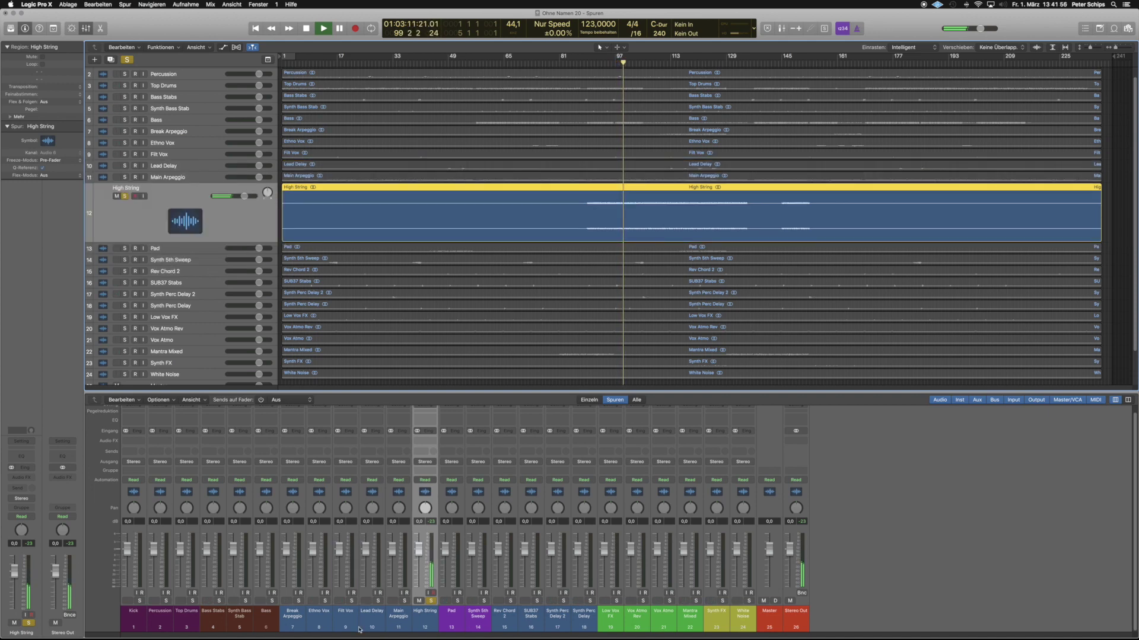
right_click(425, 620)
click(441, 618)
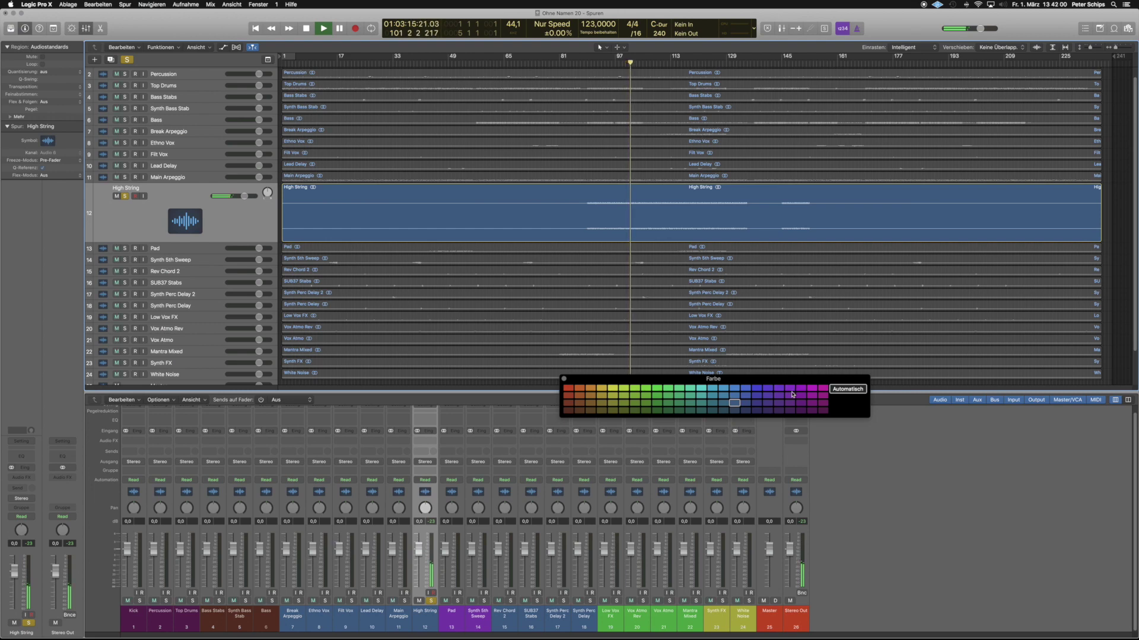
click(790, 395)
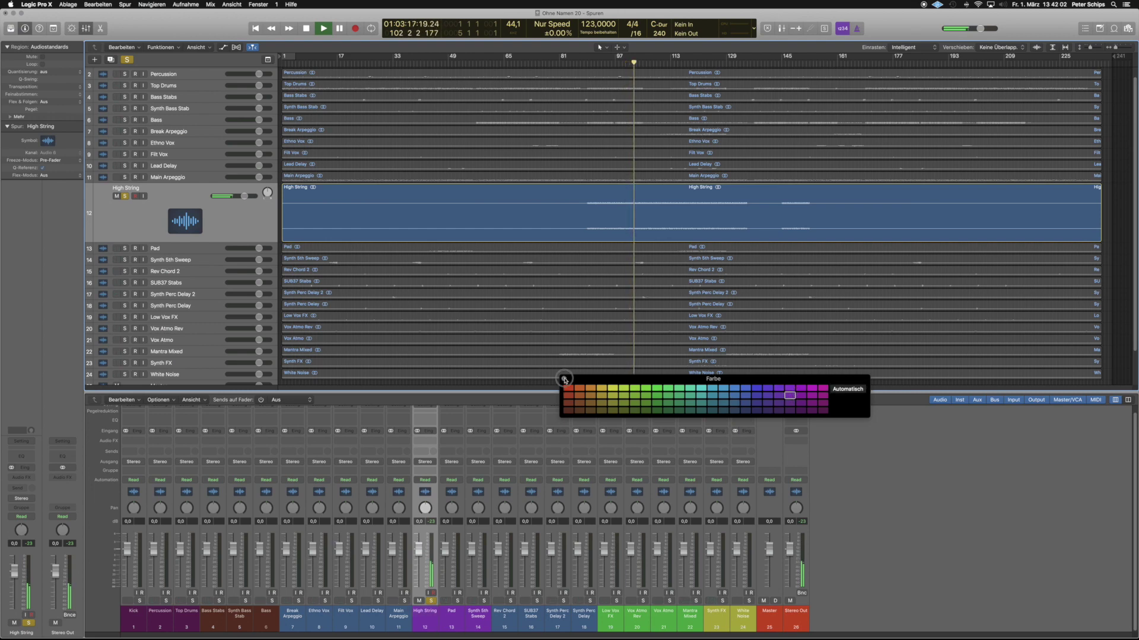
click(563, 379)
Solo and select Filt Vox, with playback set around bar 95.
click(354, 601)
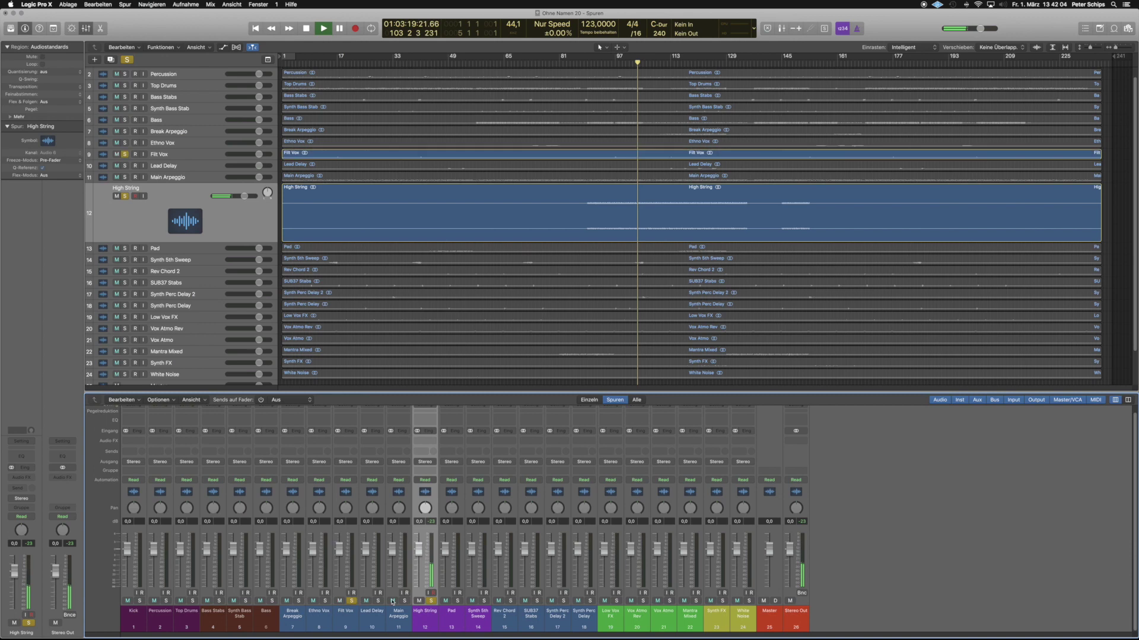
click(352, 625)
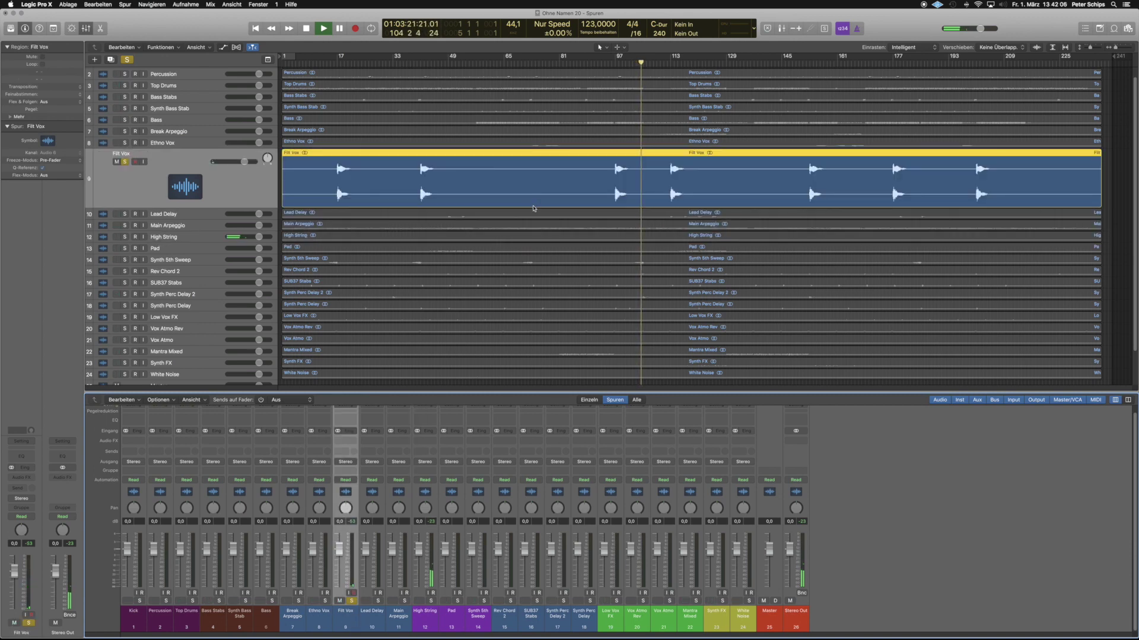
click(608, 63)
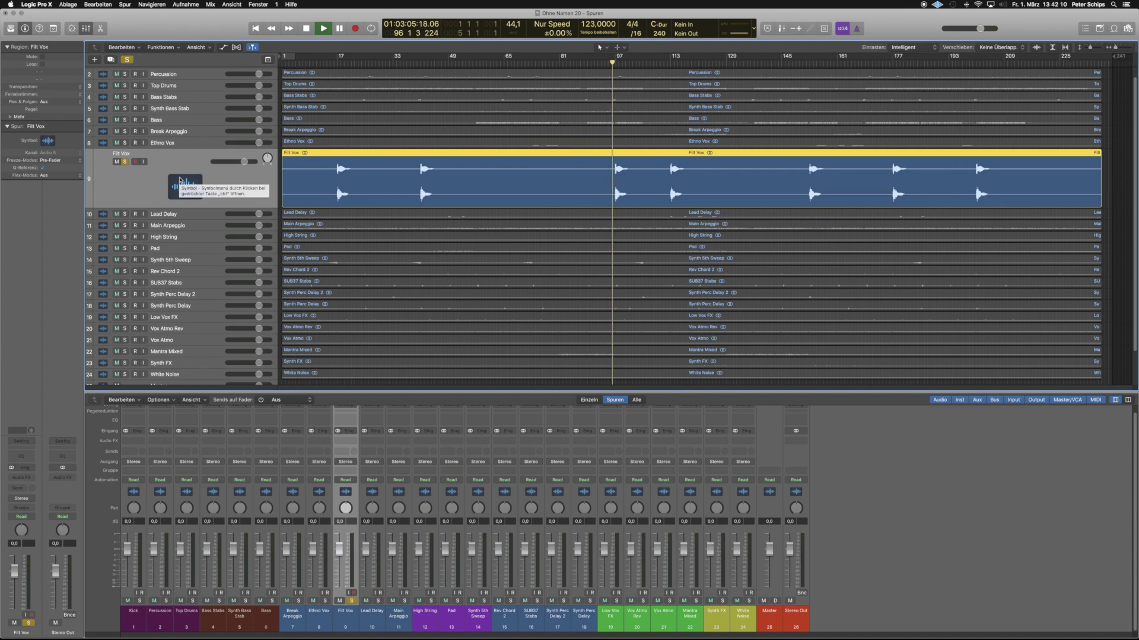
Move Filt Vox down among the vocal tracks and colour it green.
drag(179, 181, 178, 332)
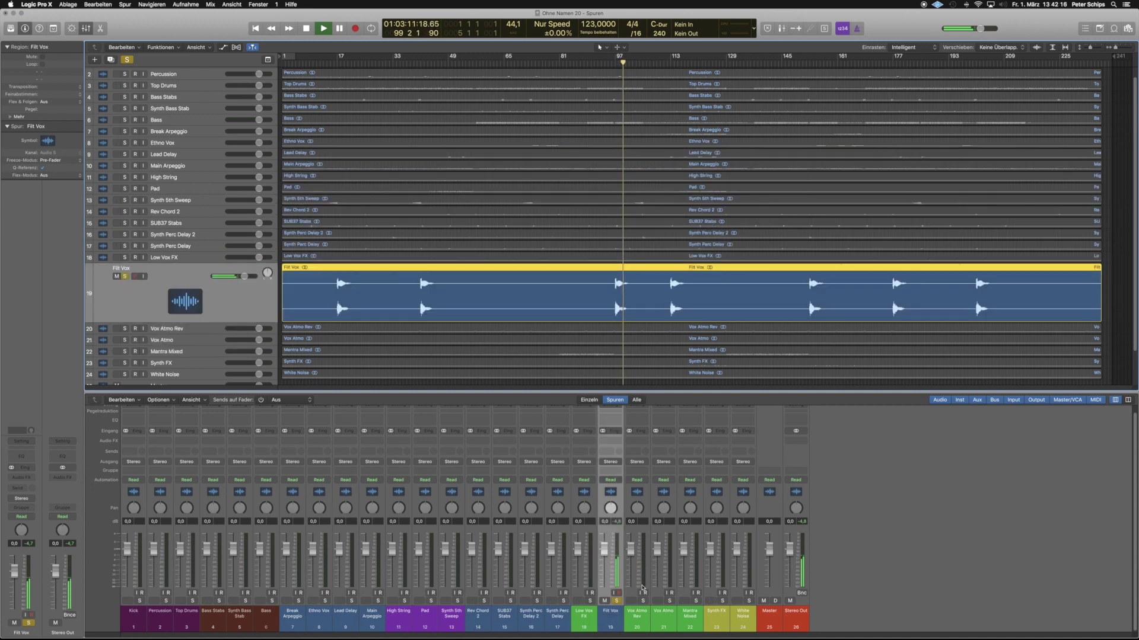
right_click(613, 627)
click(635, 616)
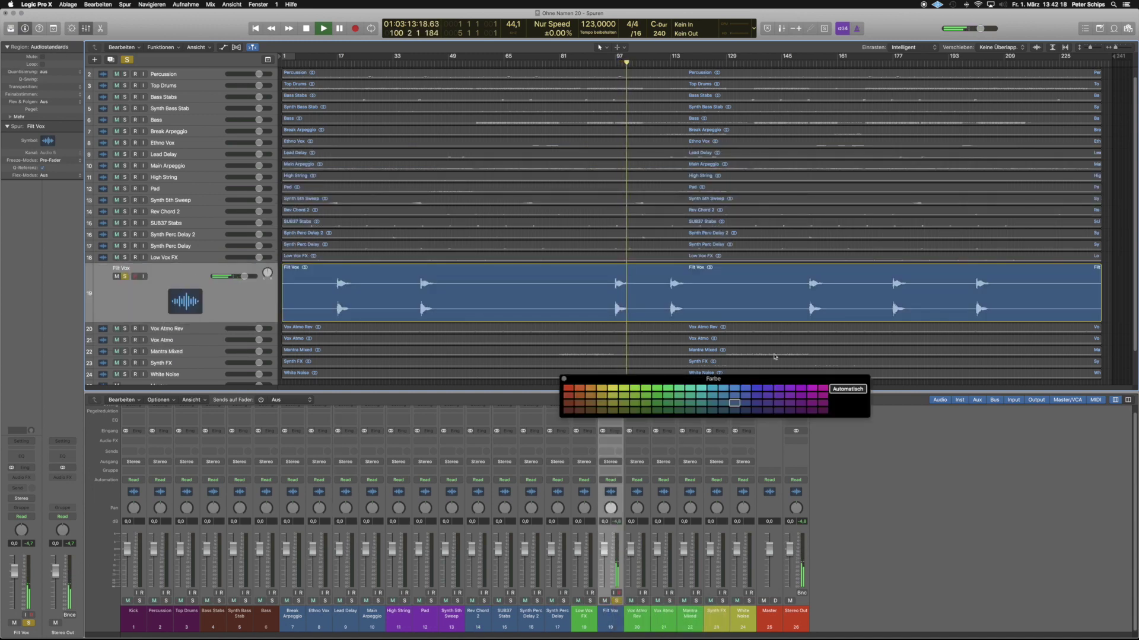
click(657, 396)
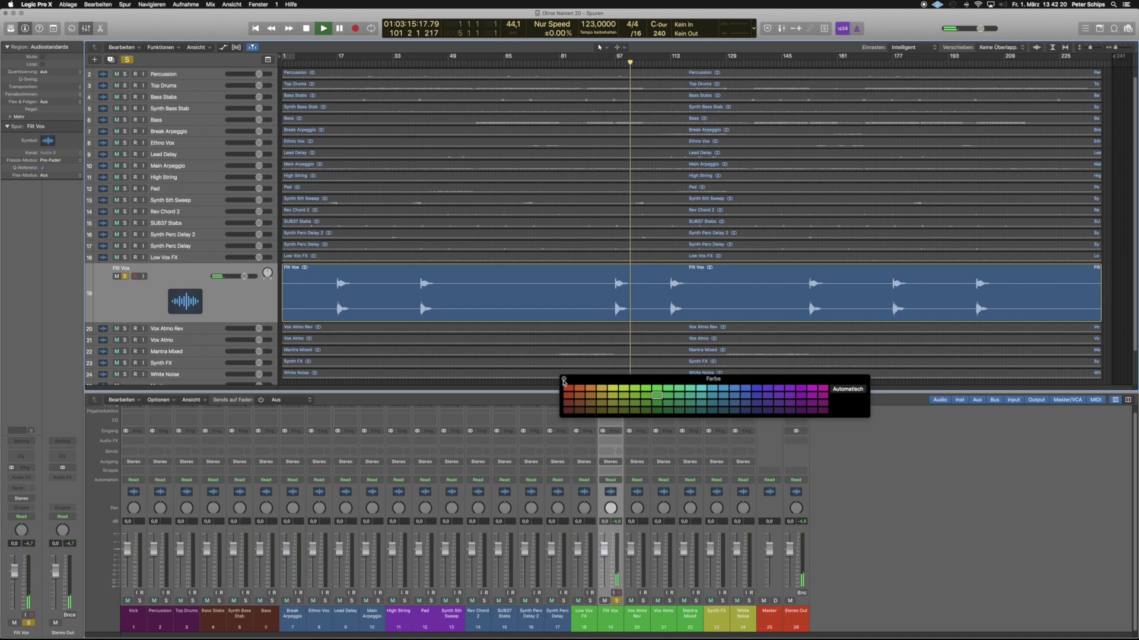
click(563, 380)
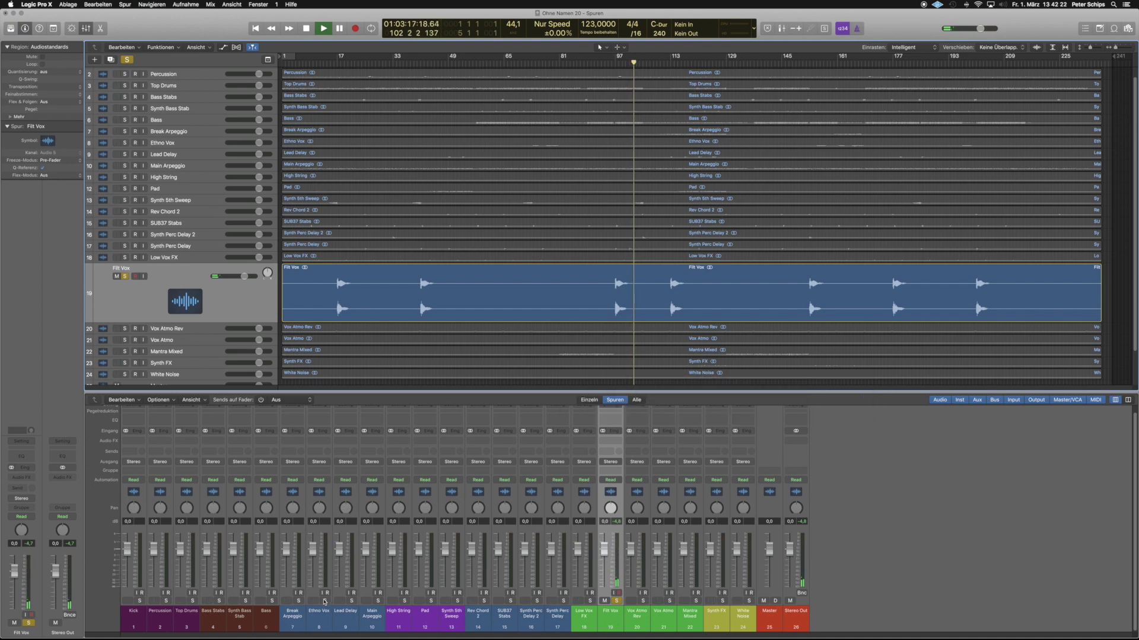
Move Ethno Vox down to track 21 beside the vocals and open its colour palette.
click(325, 601)
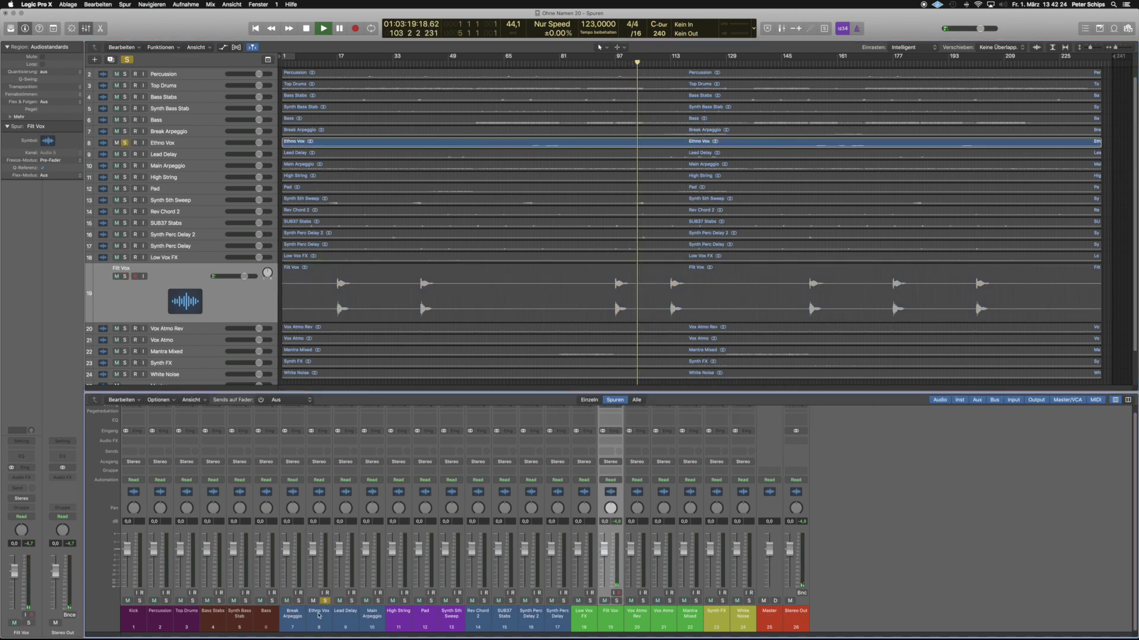
click(584, 141)
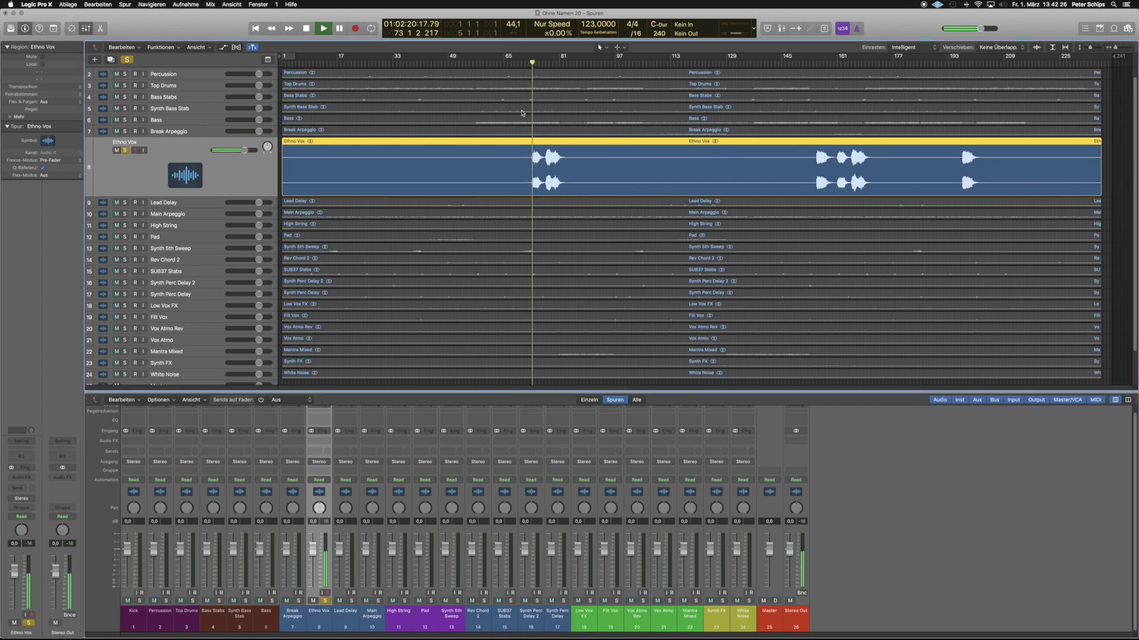
drag(192, 176, 187, 347)
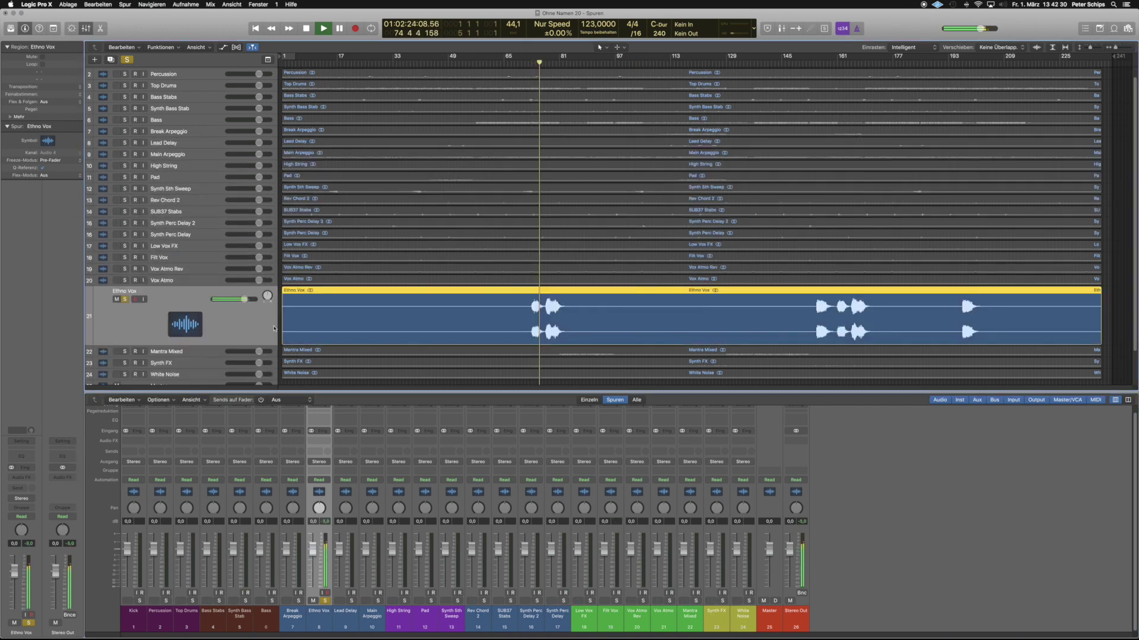
right_click(671, 620)
click(711, 615)
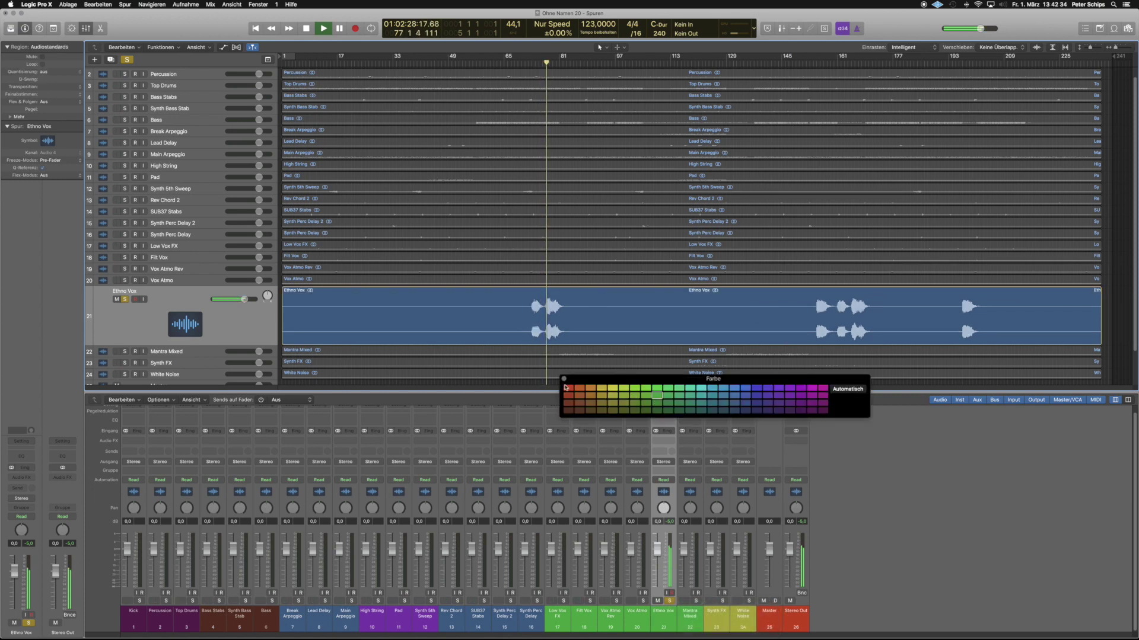
click(562, 379)
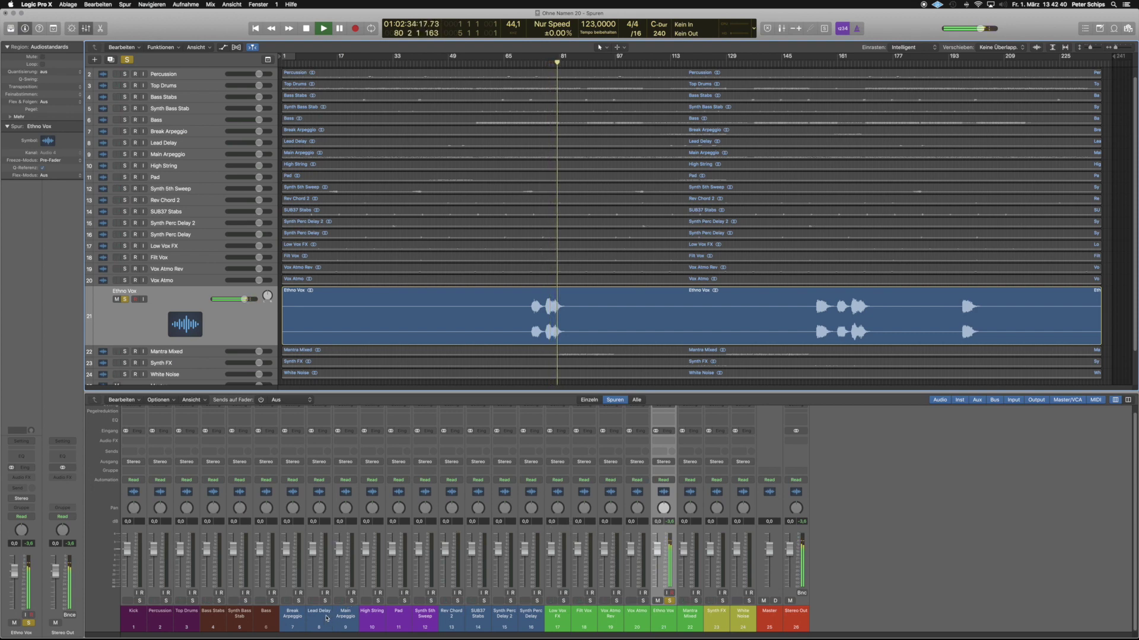
Audition Rev Chord 2 from bar 79 and colour it purple.
click(457, 601)
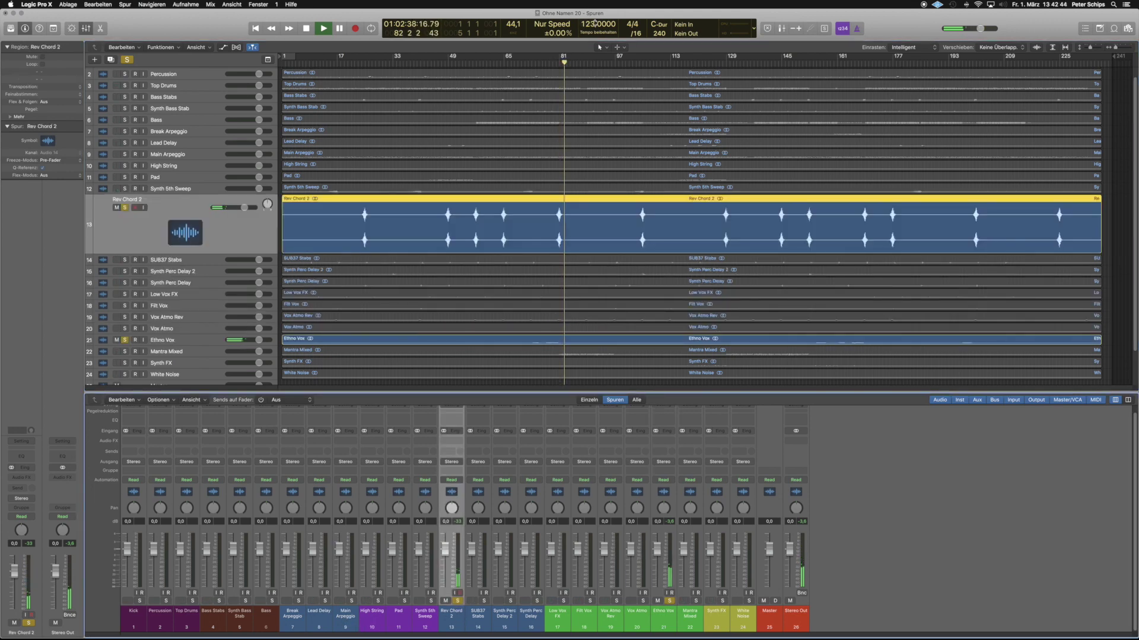
click(552, 63)
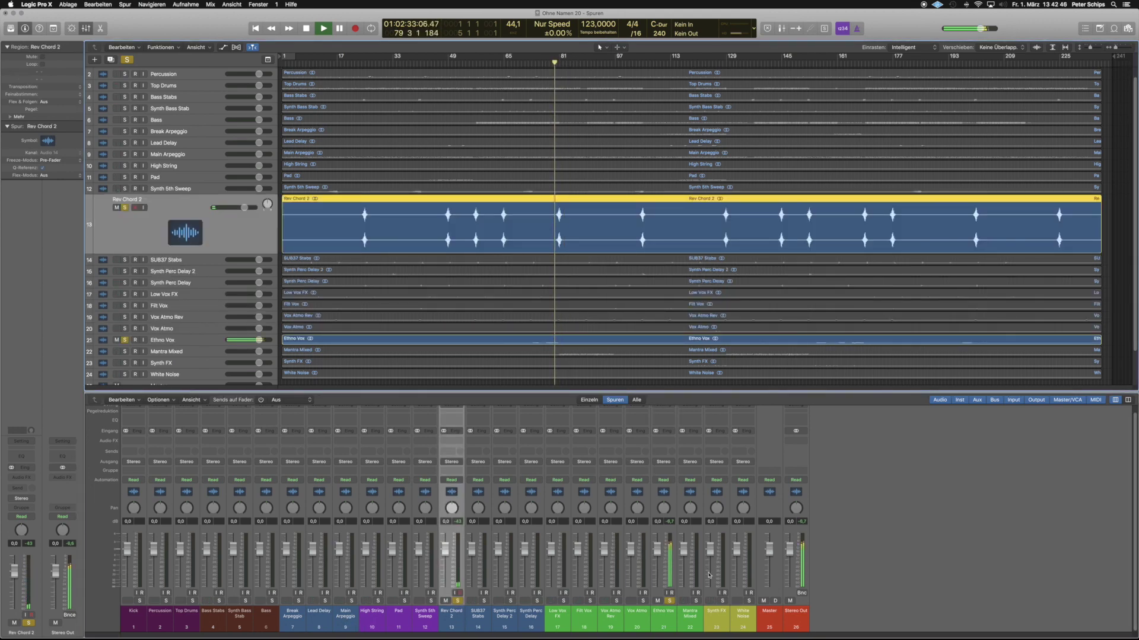
click(863, 526)
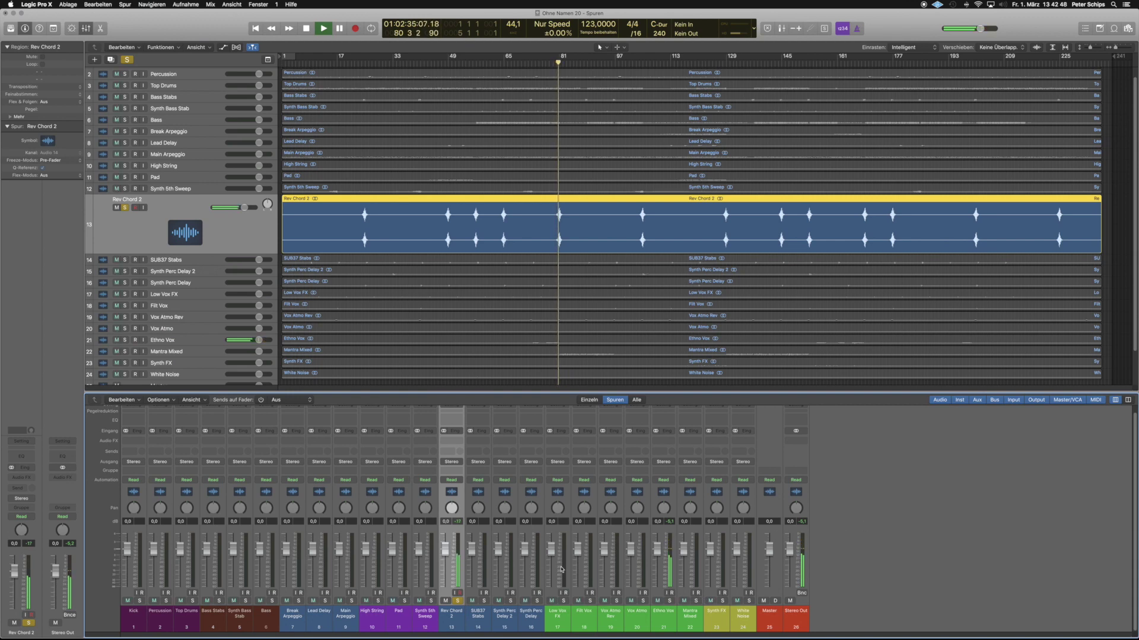
right_click(453, 619)
click(469, 617)
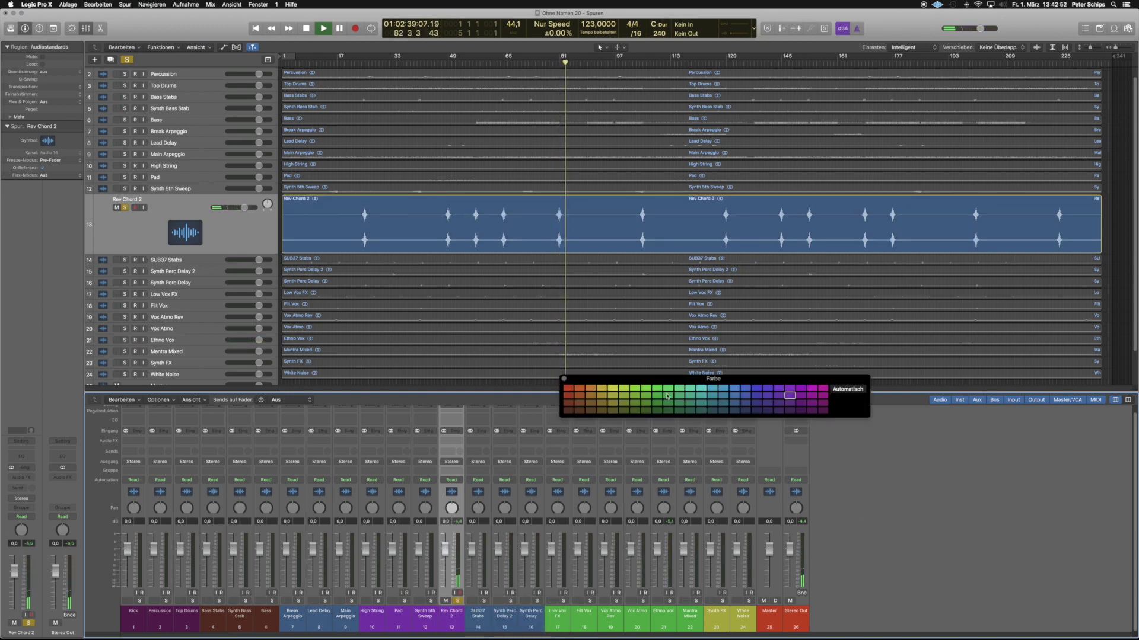
Move SUB37 Stabs up to track 6, below Synth Bass Stab.
click(483, 601)
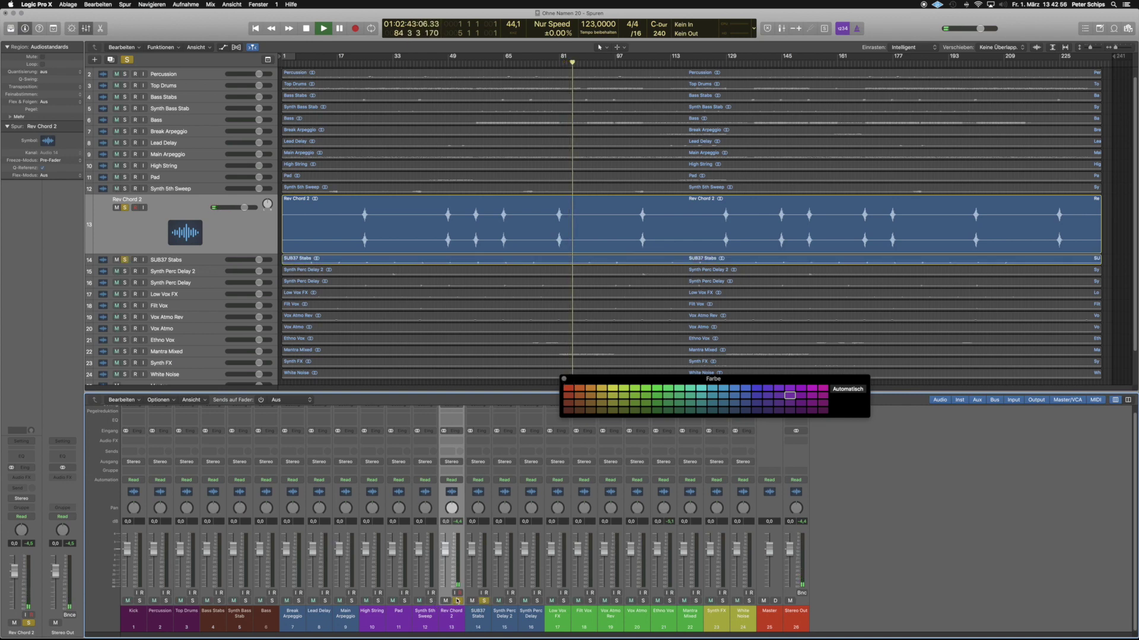
click(478, 614)
click(479, 63)
click(473, 64)
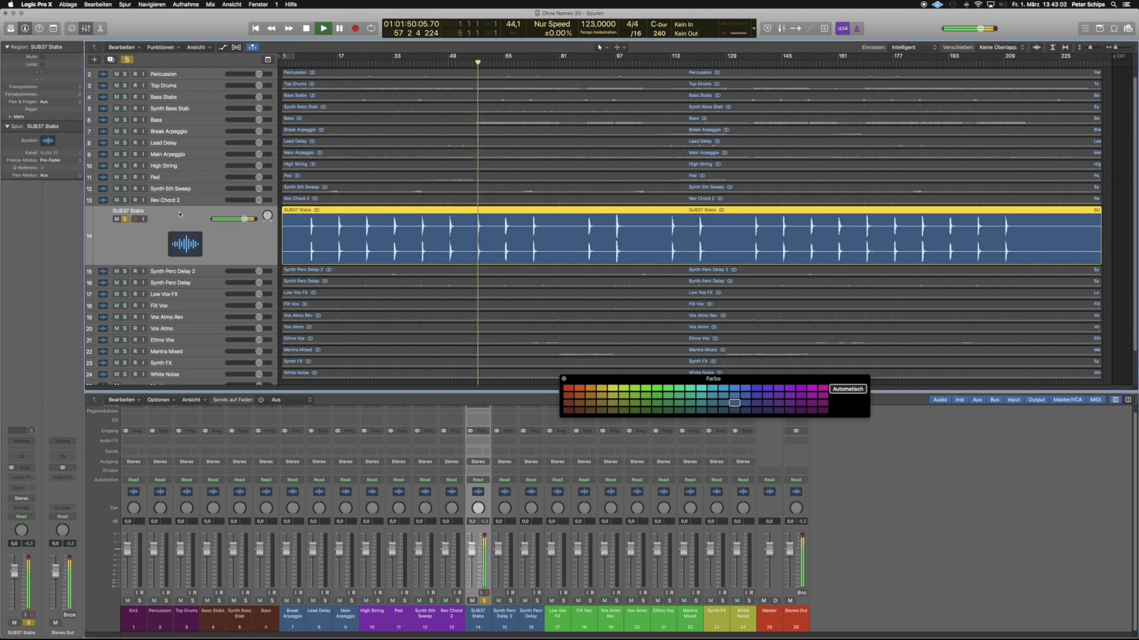
drag(180, 214, 195, 143)
right_click(270, 612)
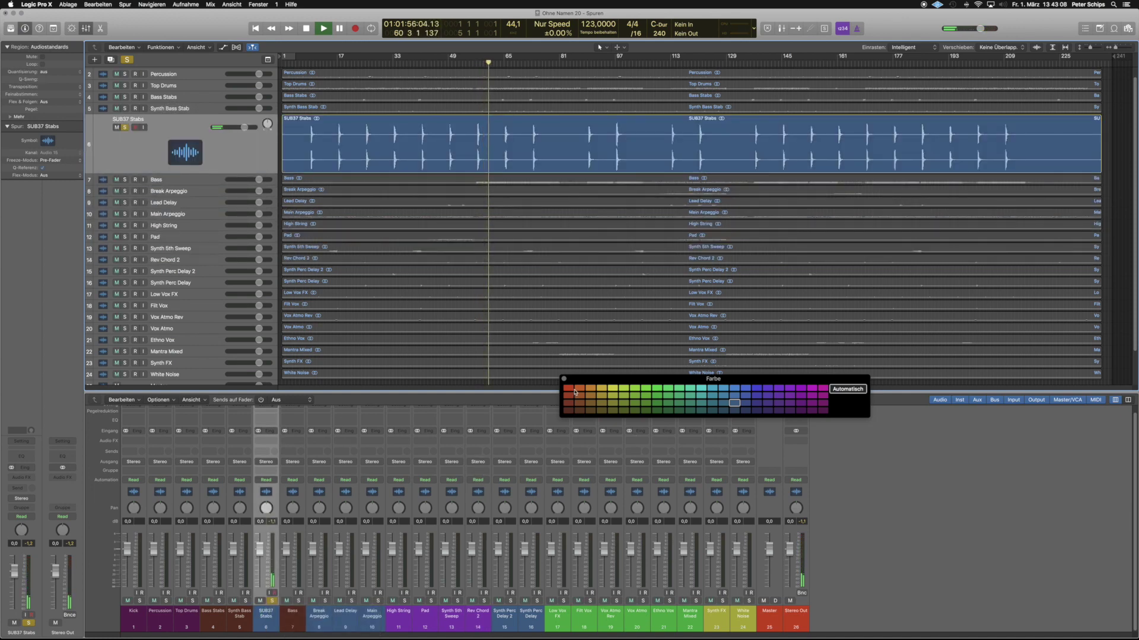
Colour SUB37 Stabs dark red-brown and switch the solo to Break Arpeggio.
click(567, 411)
click(564, 379)
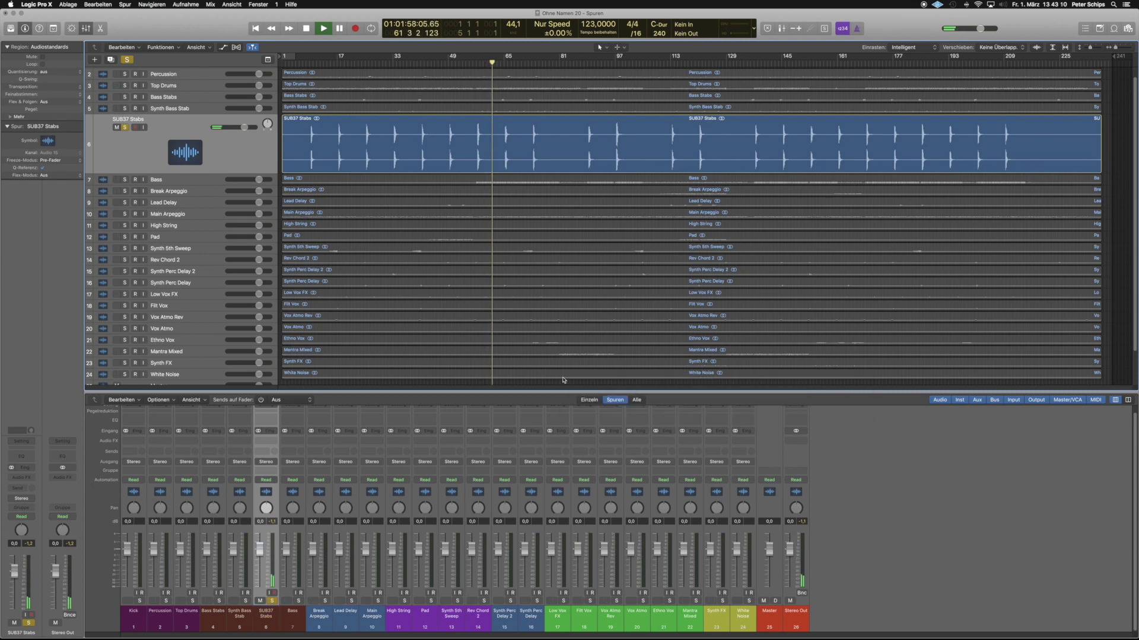
click(324, 601)
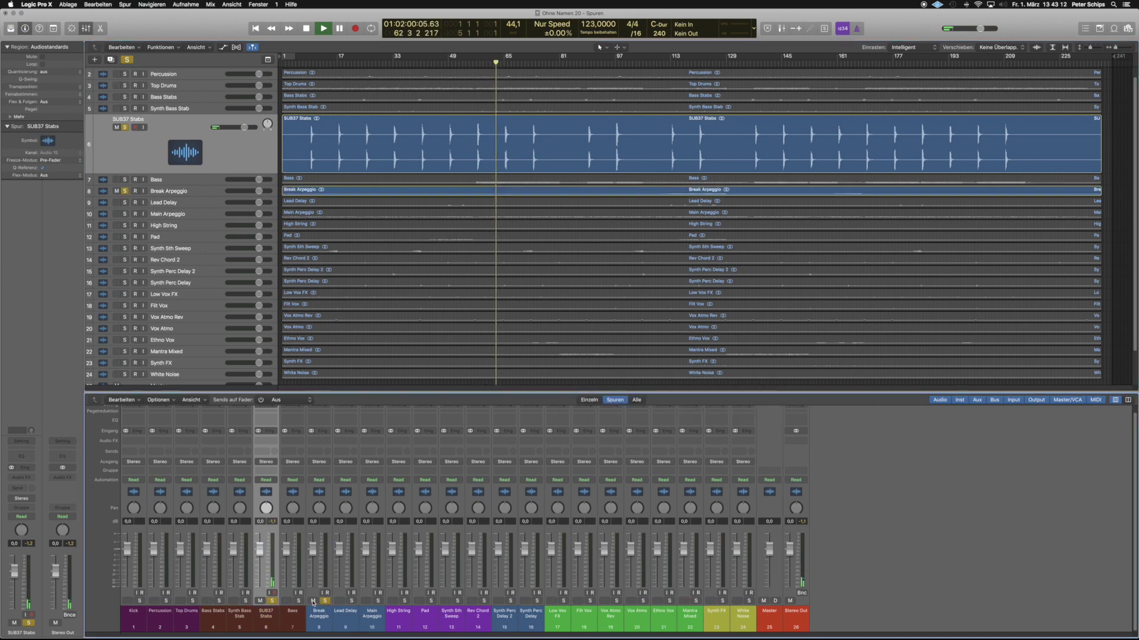
click(272, 601)
Move Main Arpeggio above Break Arpeggio as track 8.
click(306, 616)
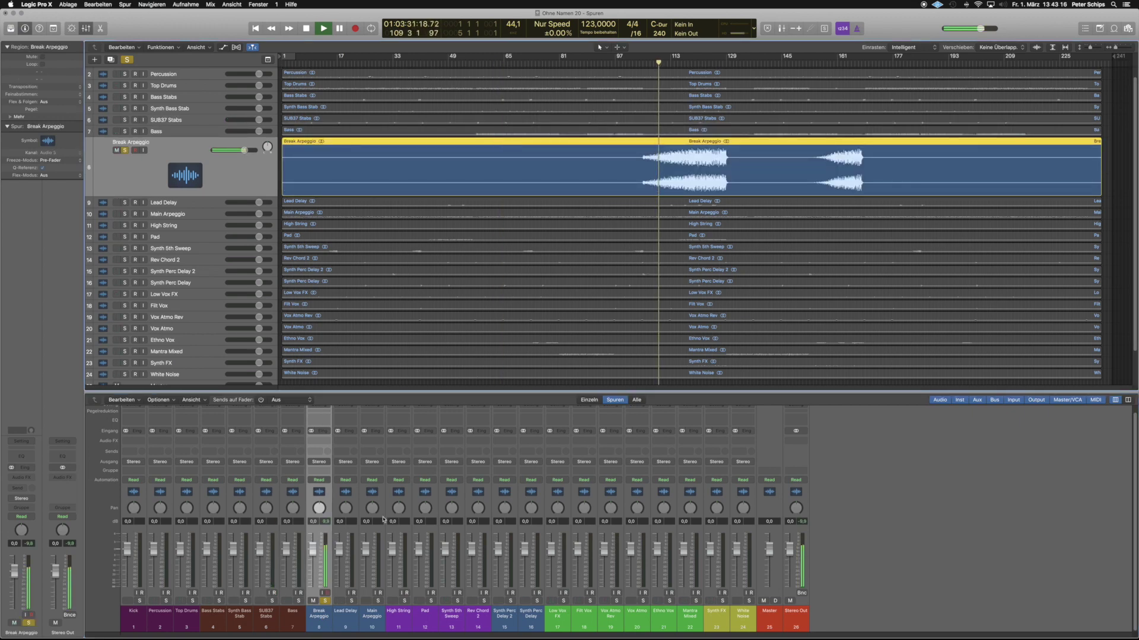
click(371, 611)
drag(189, 154, 186, 140)
Select both arpeggio strips and bring up their colour palette with Option-C.
click(325, 600)
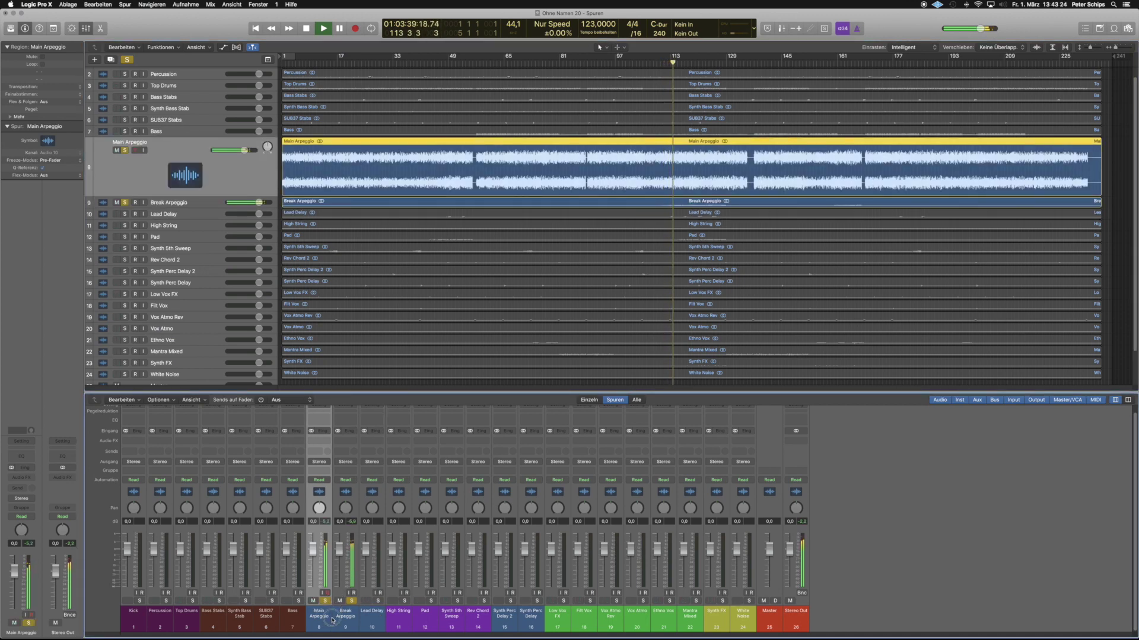
shift+click(341, 619)
right_click(347, 619)
click(381, 616)
key(alt+c)
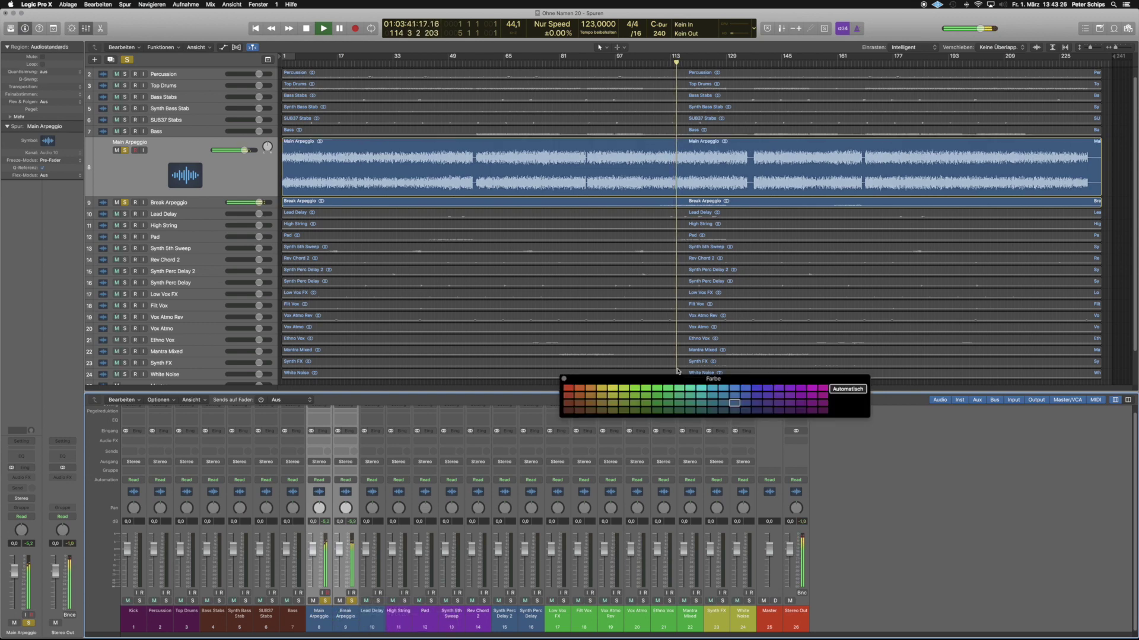
Colour Main Arpeggio, Break Arpeggio and Lead Delay orange.
click(592, 396)
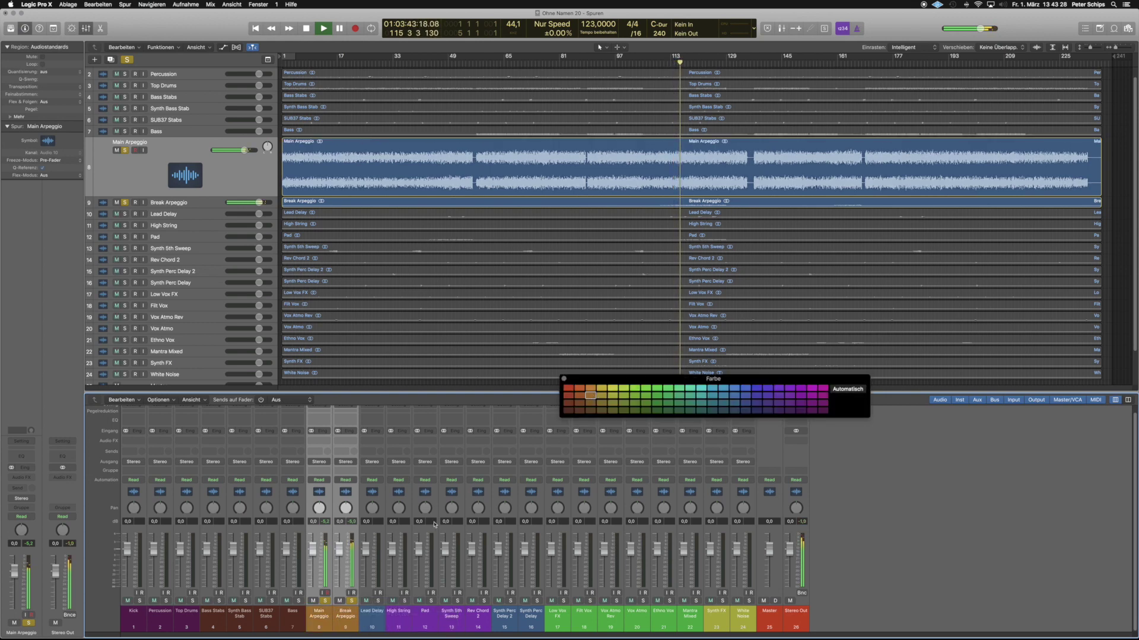
click(378, 601)
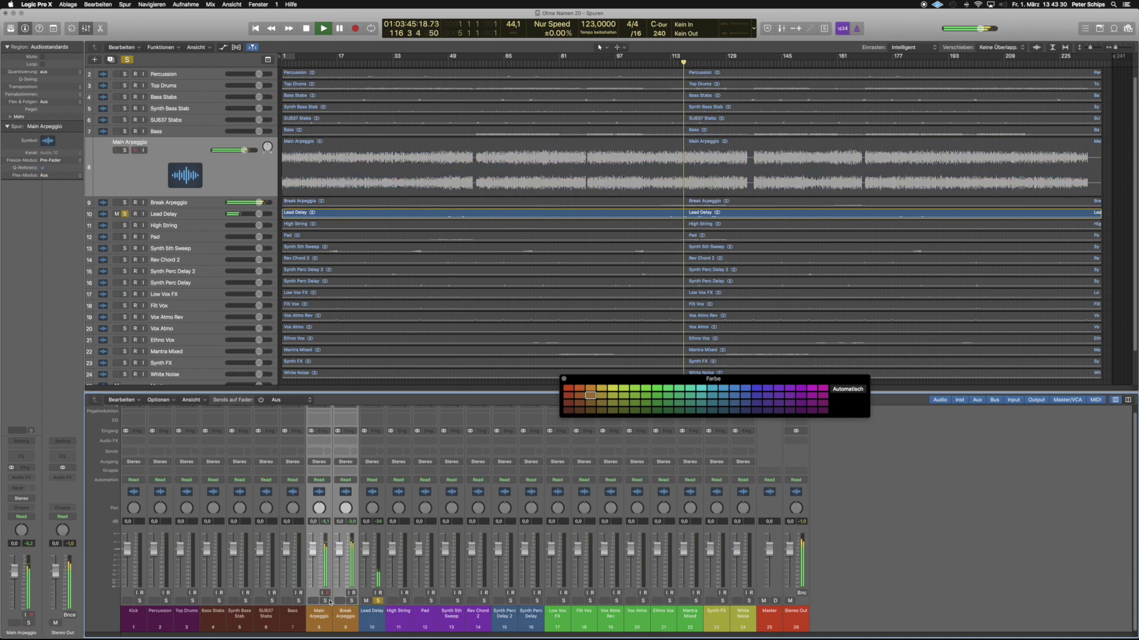
click(370, 613)
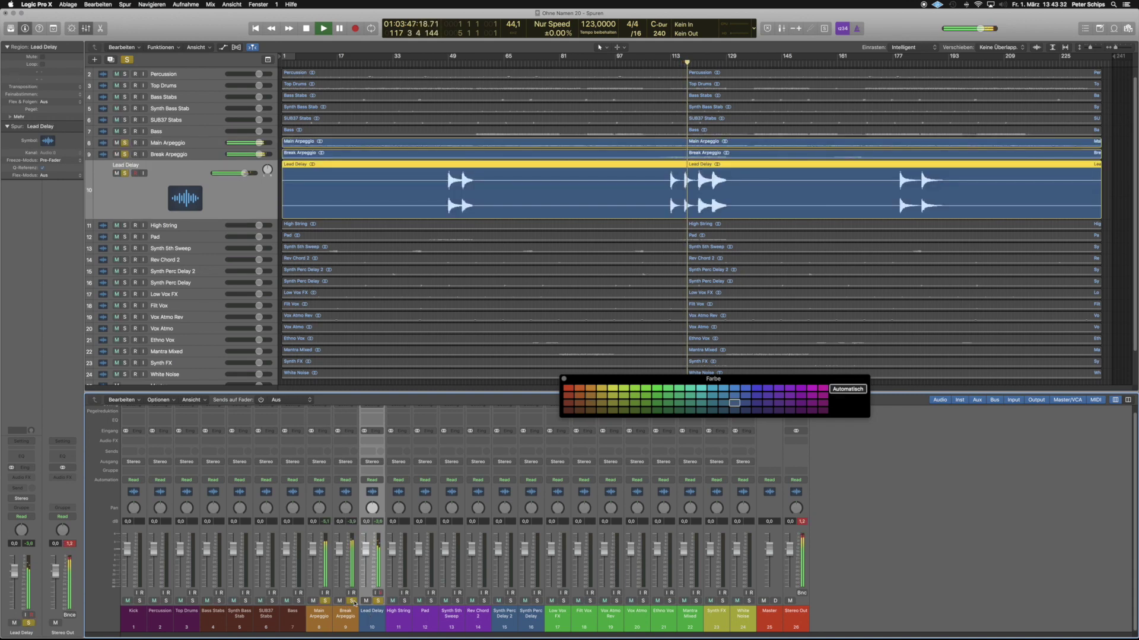
click(351, 602)
click(325, 601)
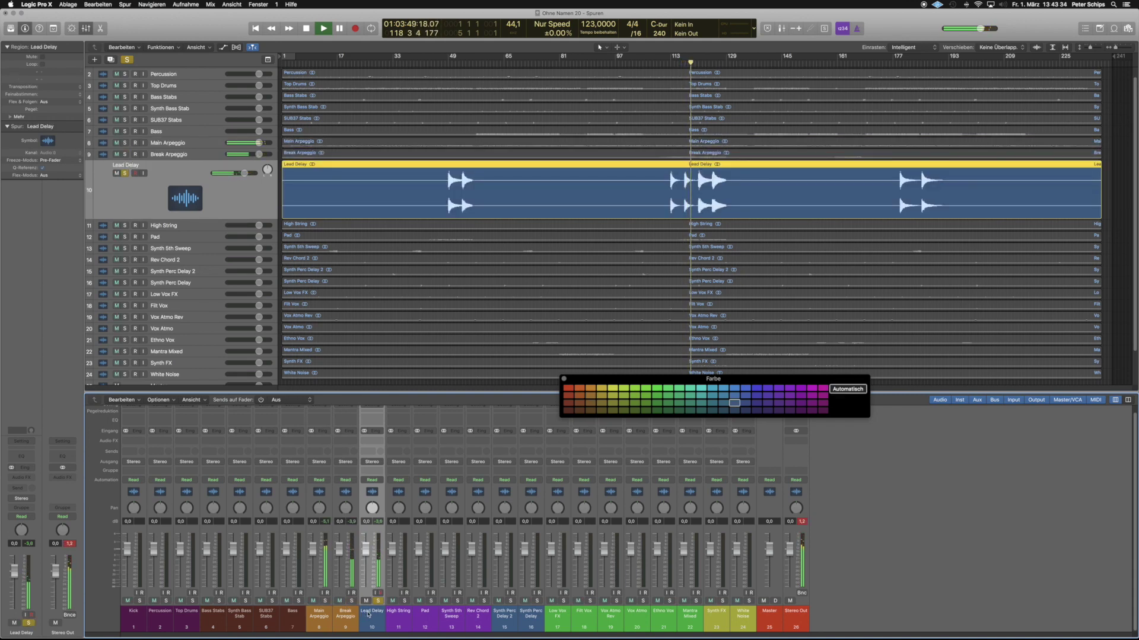
click(592, 397)
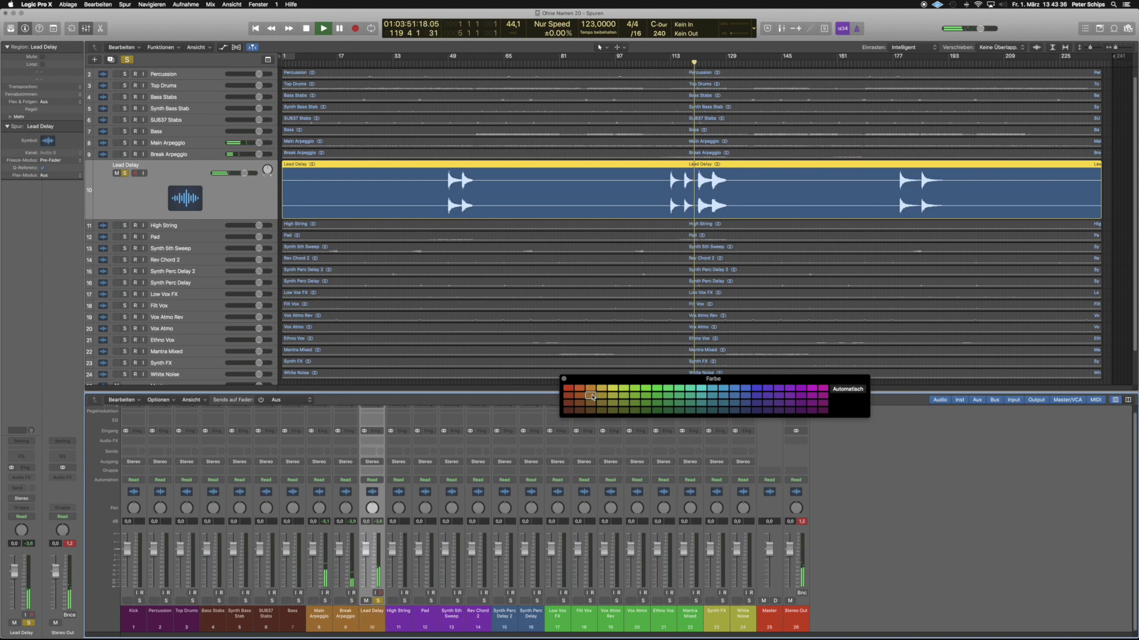
click(378, 601)
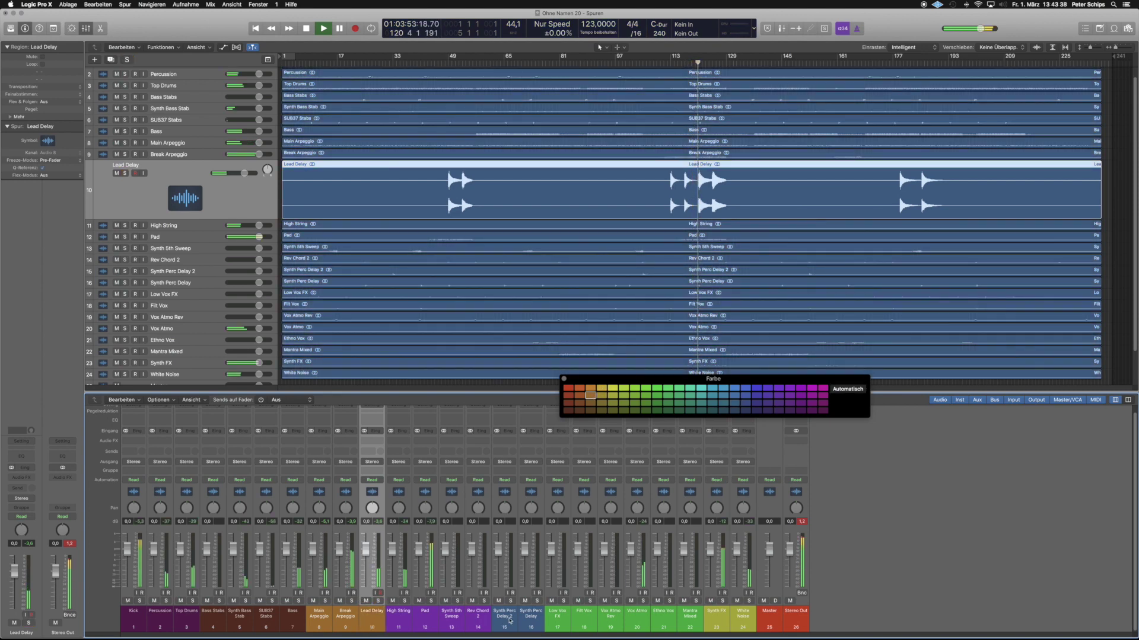
Colour both Synth Perc Delay tracks magenta.
click(504, 614)
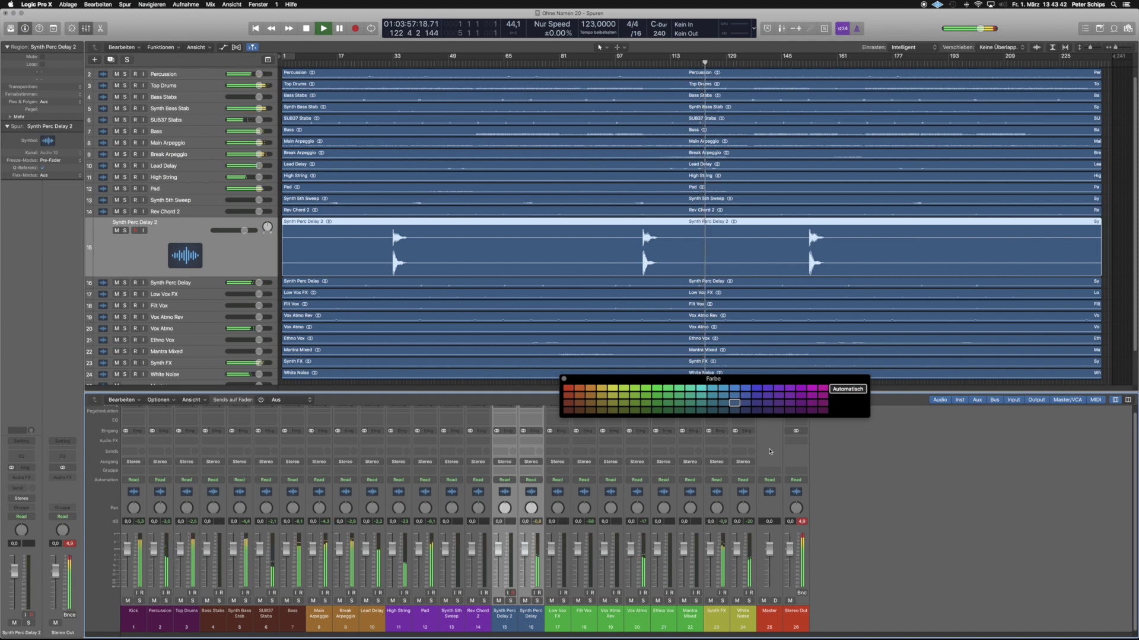
click(823, 396)
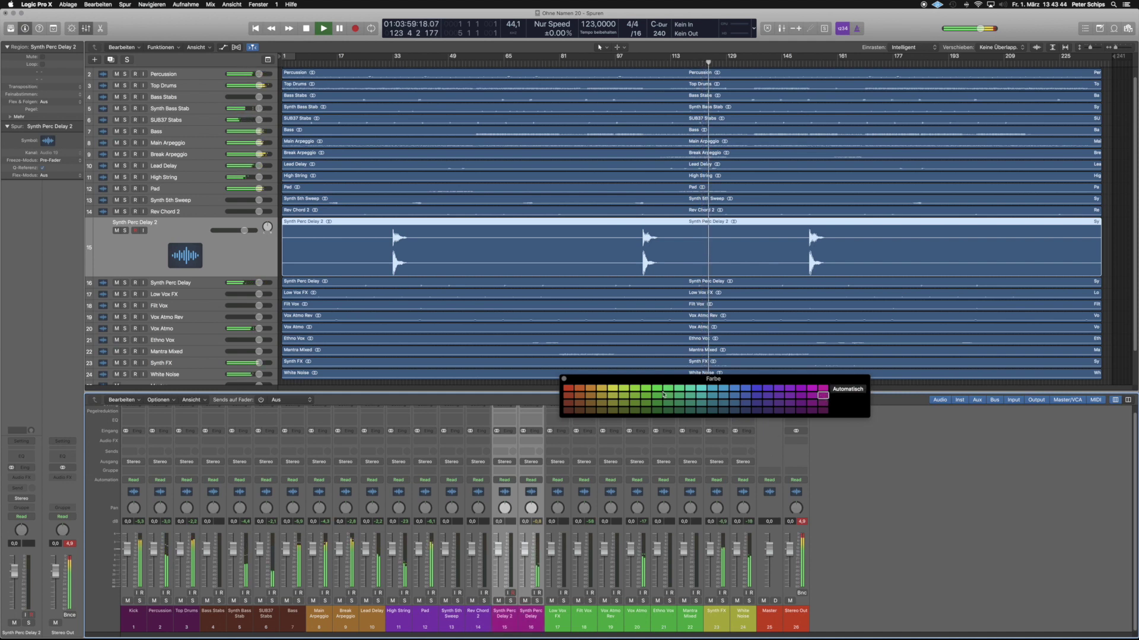
click(564, 380)
click(956, 497)
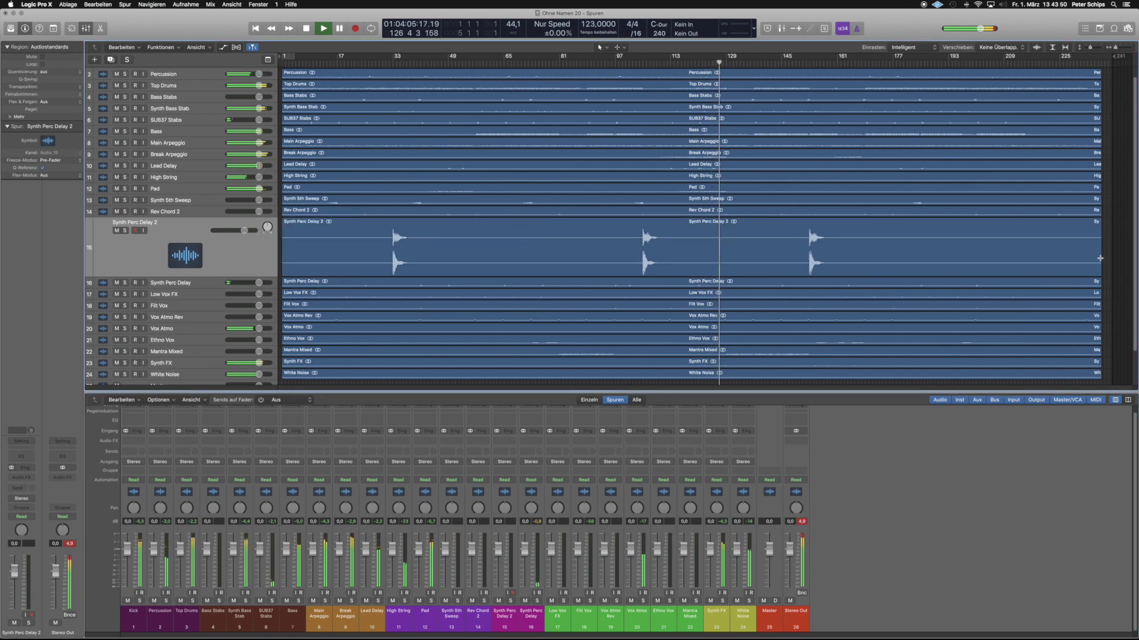
Colour and name all regions after their tracks, then fit every track vertically on screen.
key(super+a)
right_click(466, 247)
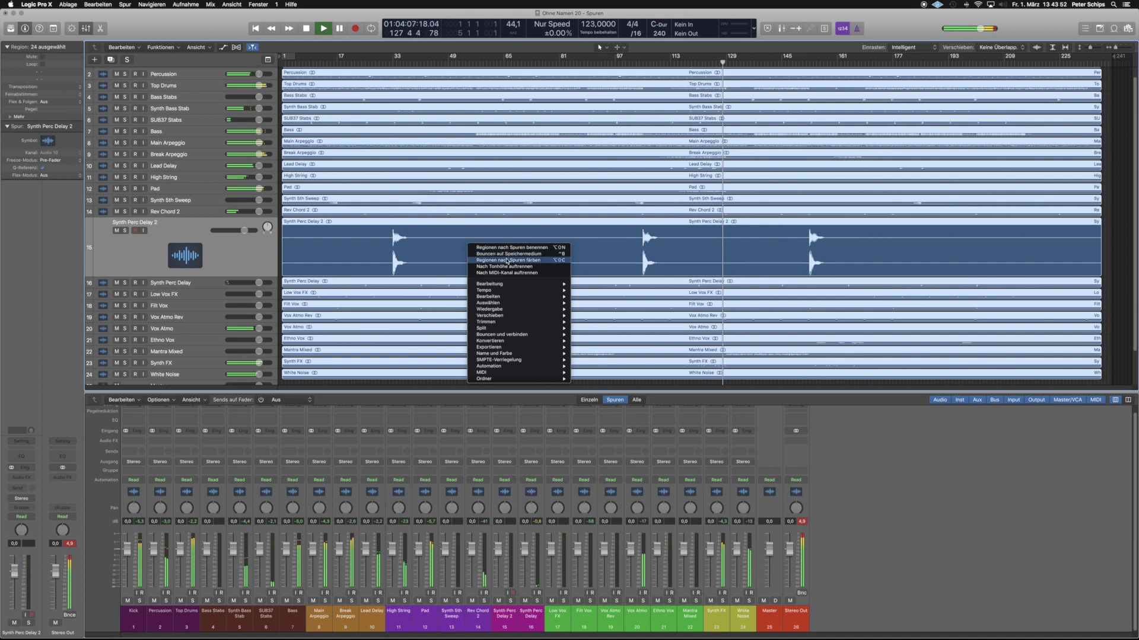
click(507, 261)
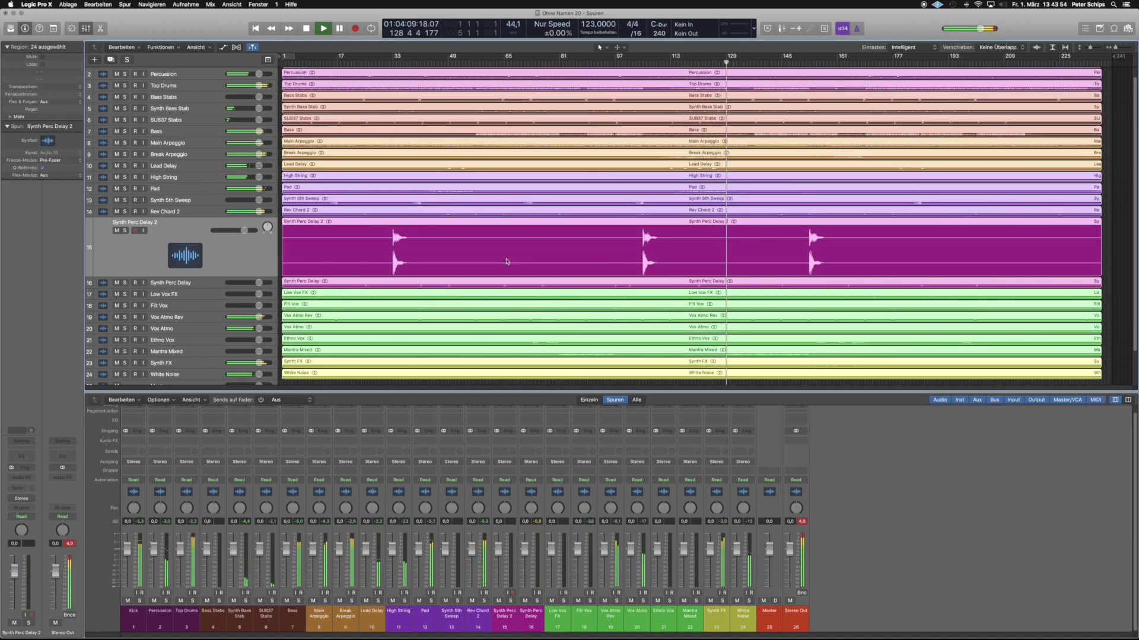
right_click(507, 261)
click(522, 269)
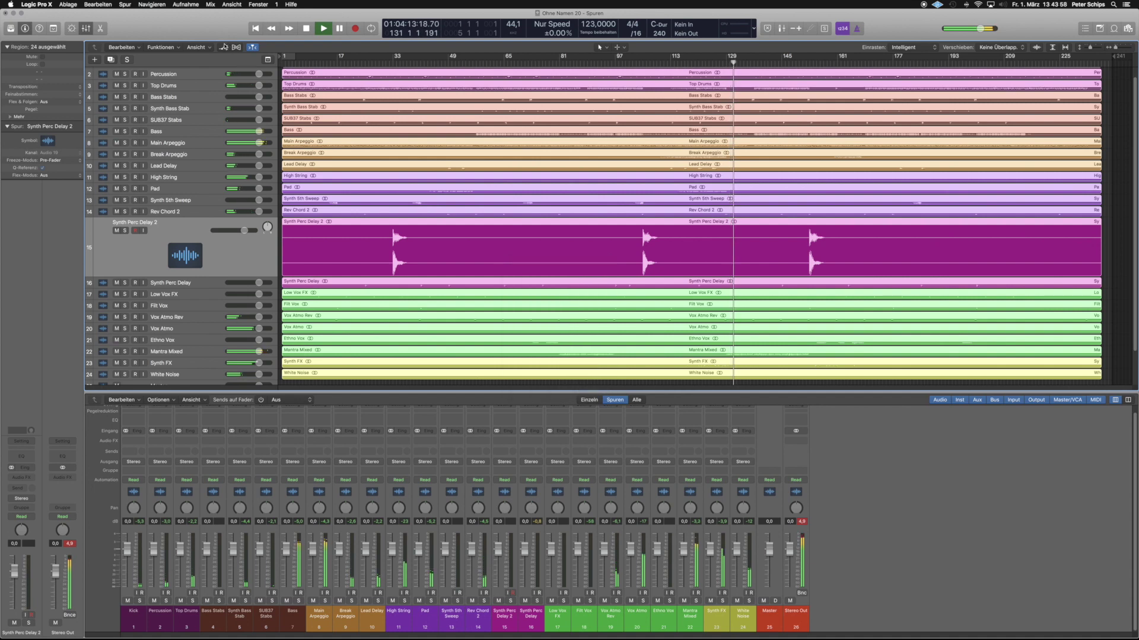
click(197, 48)
click(211, 63)
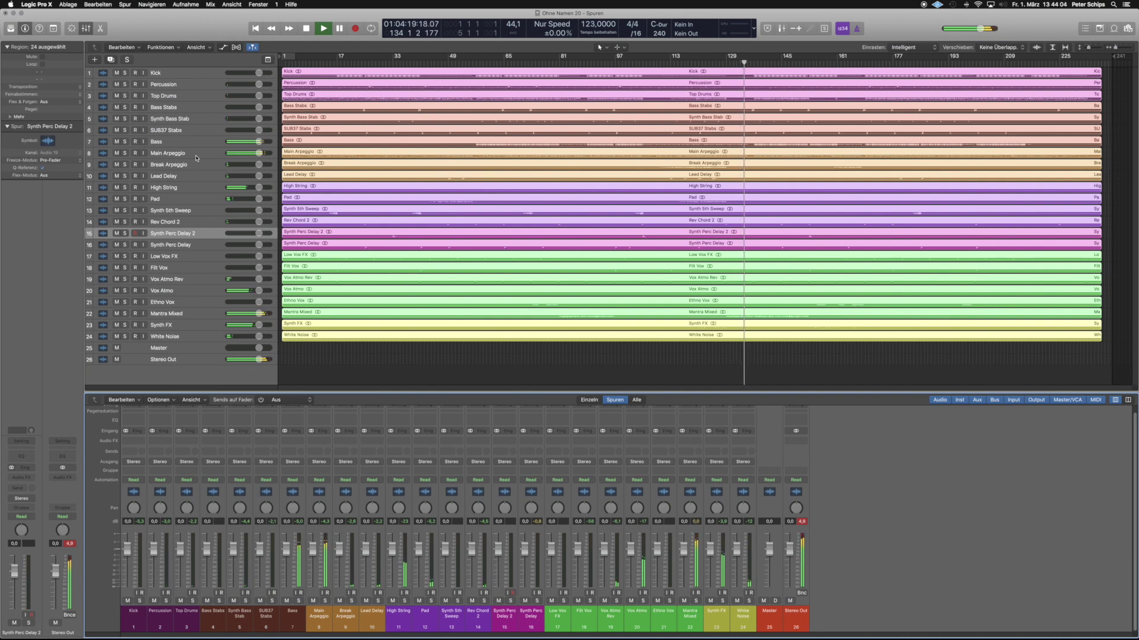
Give the Kick, Percussion and Top Drums tracks drum icons.
click(189, 73)
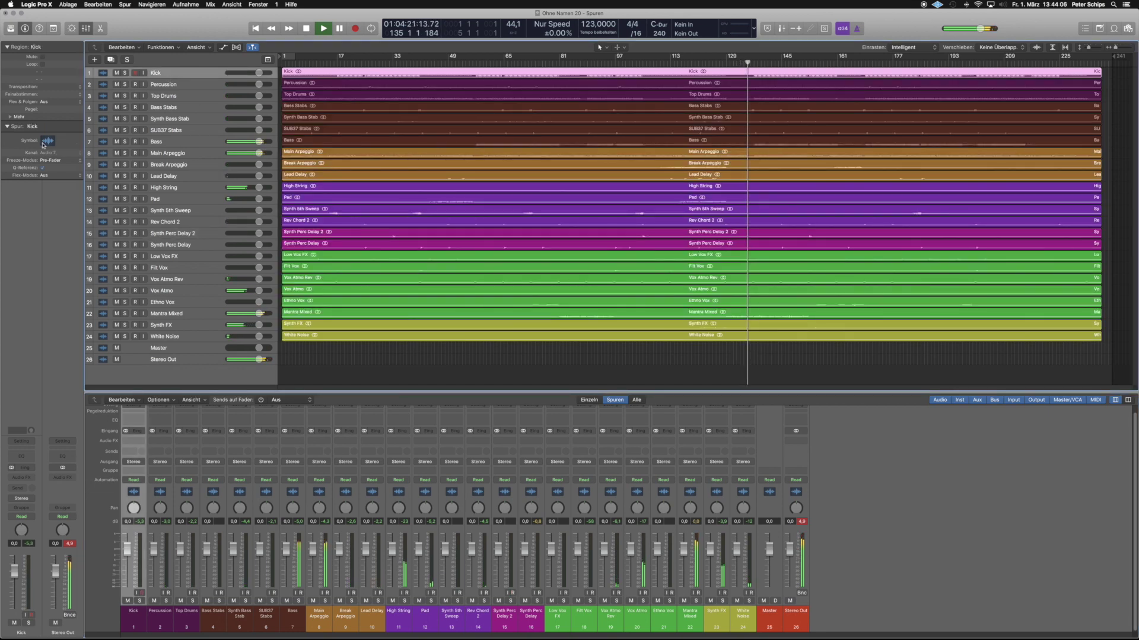
click(45, 143)
click(83, 60)
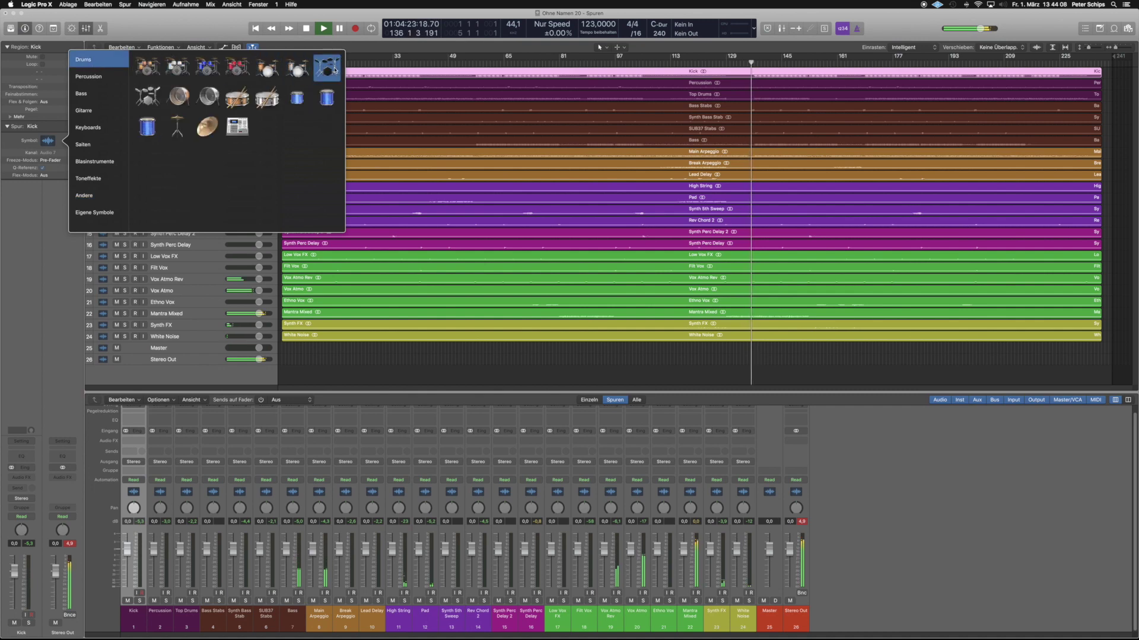
click(334, 69)
click(178, 82)
click(47, 143)
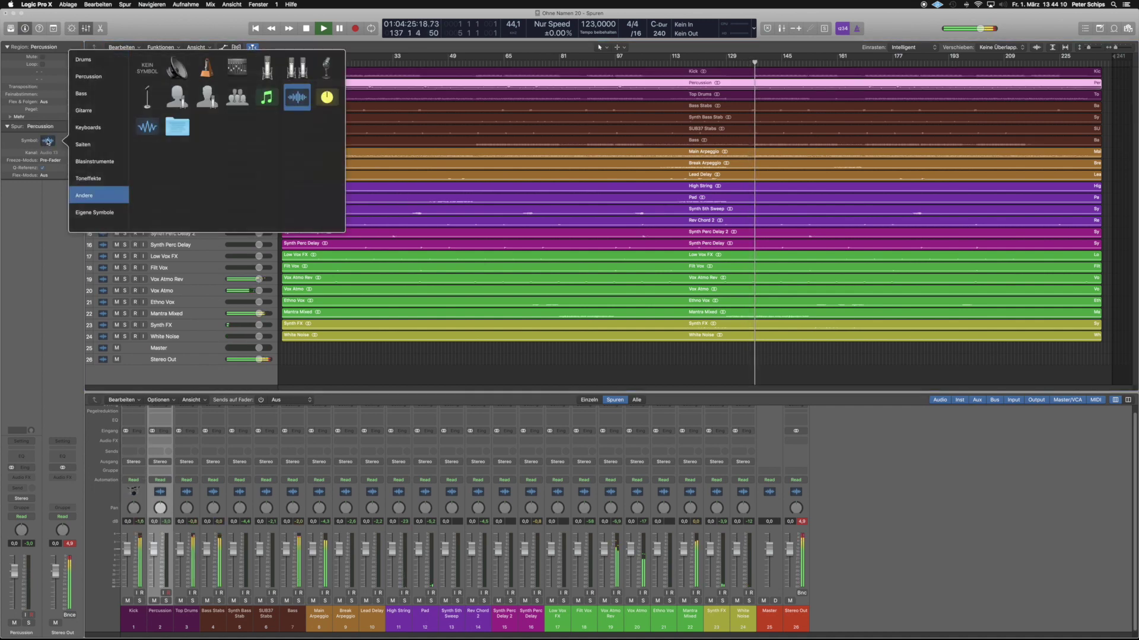
click(83, 60)
click(323, 71)
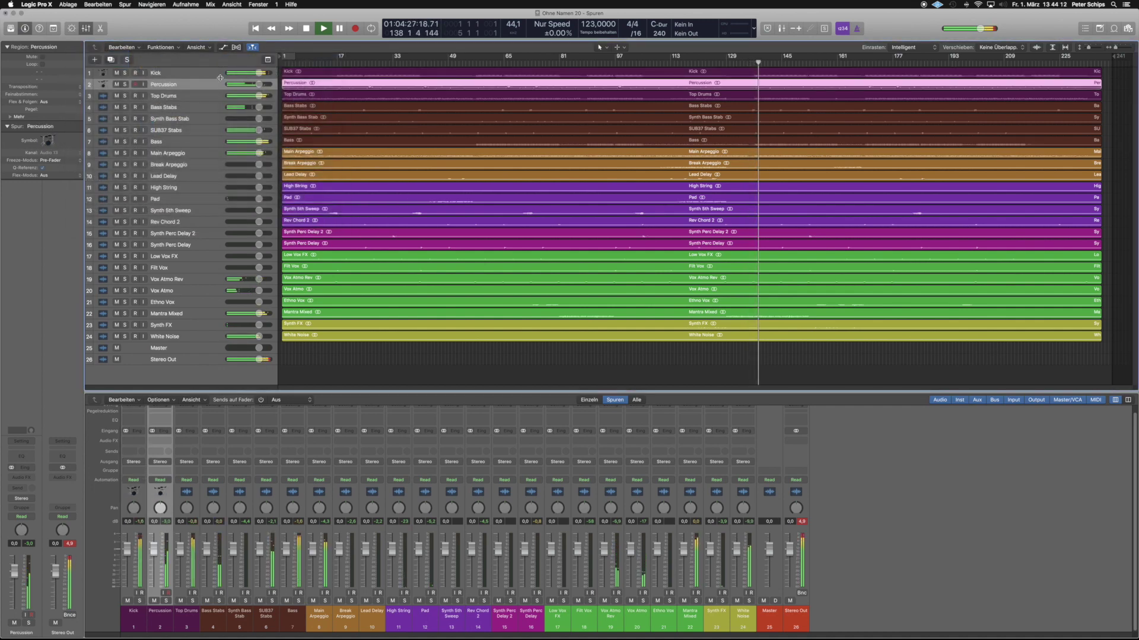
click(168, 95)
click(48, 140)
click(83, 60)
click(289, 70)
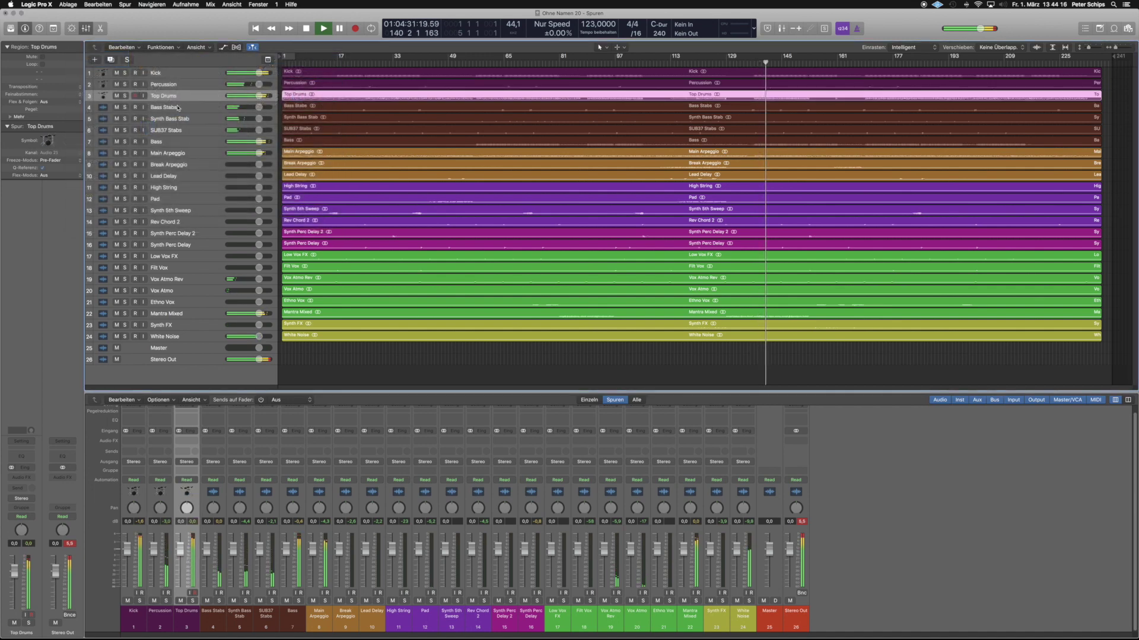
Give Bass Stabs, Synth Bass Stab, SUB37 Stabs and Bass keyboard icons.
click(164, 107)
click(49, 141)
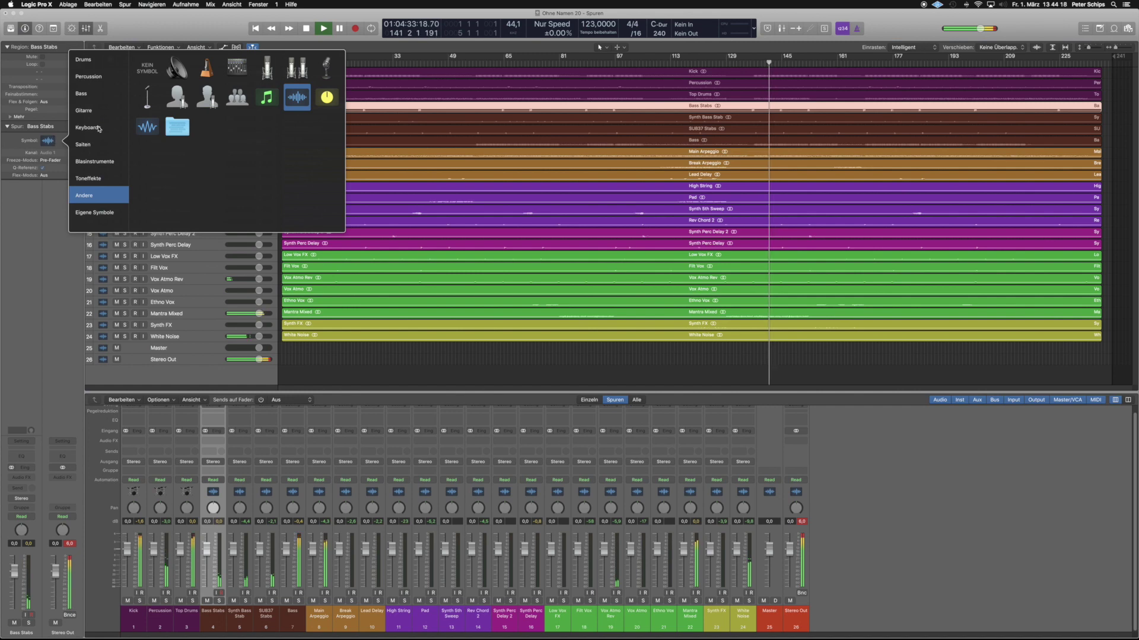
click(87, 127)
click(242, 101)
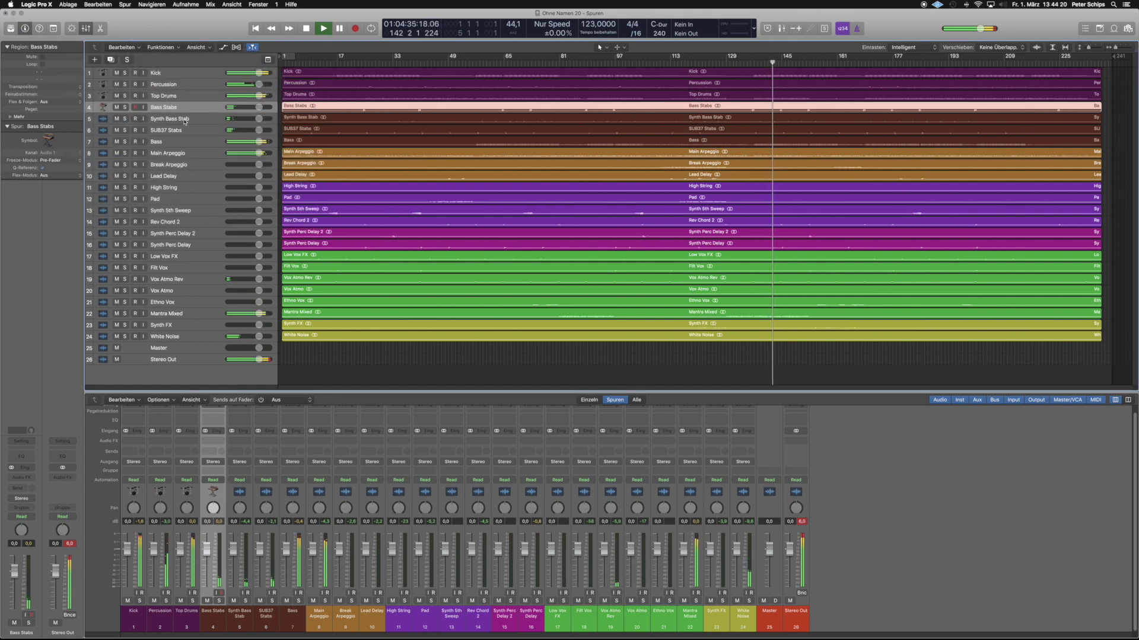
click(166, 119)
click(50, 140)
click(86, 127)
click(242, 101)
click(86, 133)
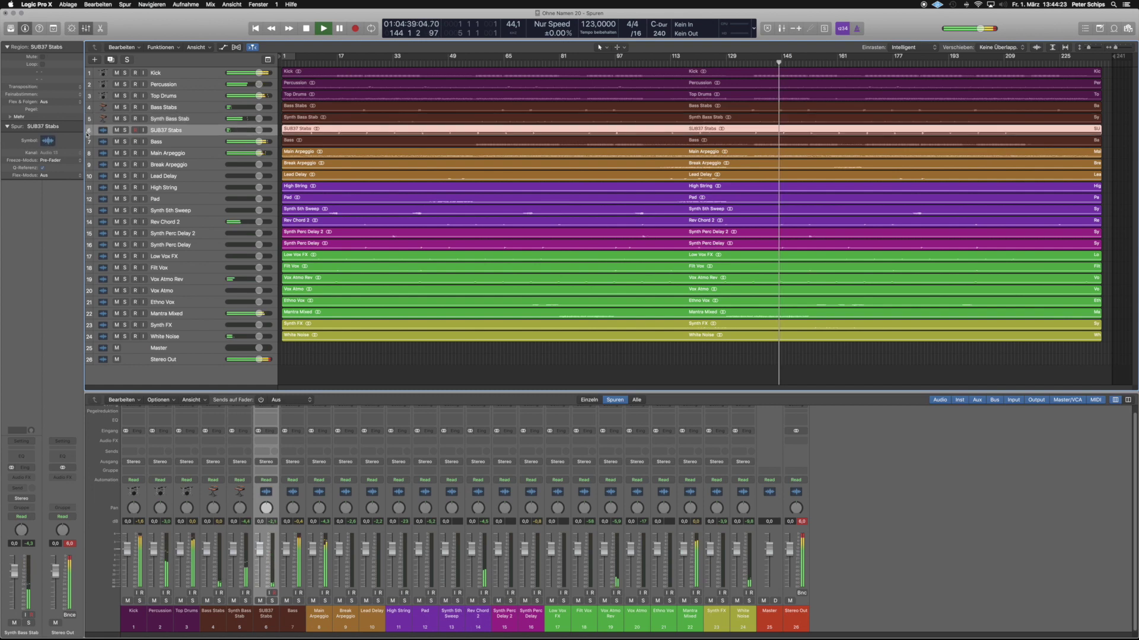
click(50, 141)
click(123, 129)
click(296, 81)
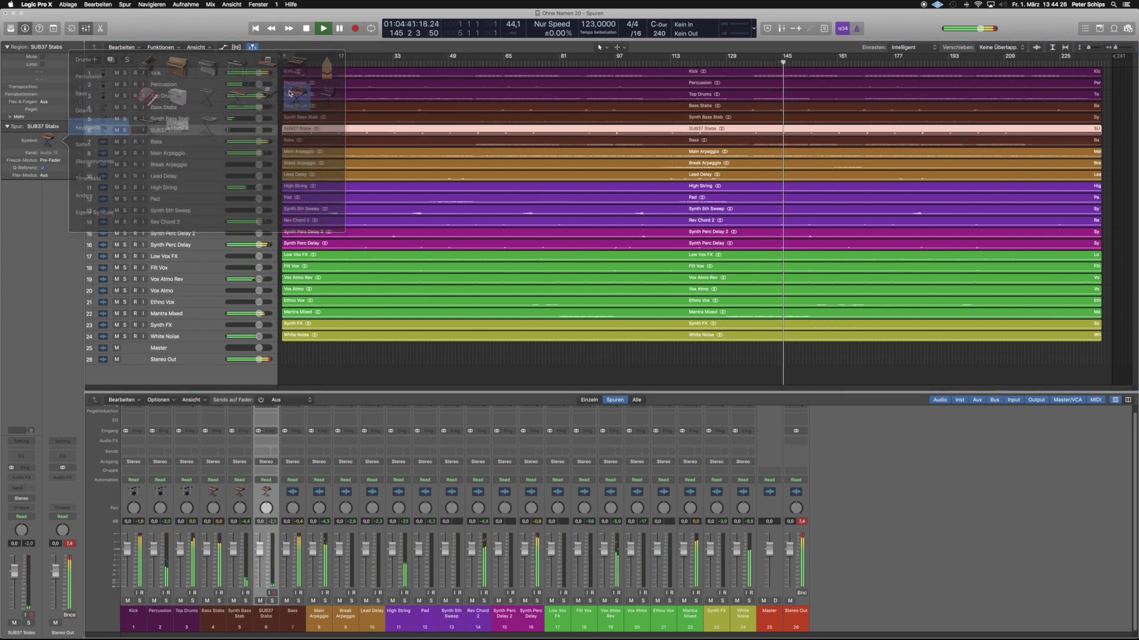
click(89, 142)
click(49, 141)
click(97, 128)
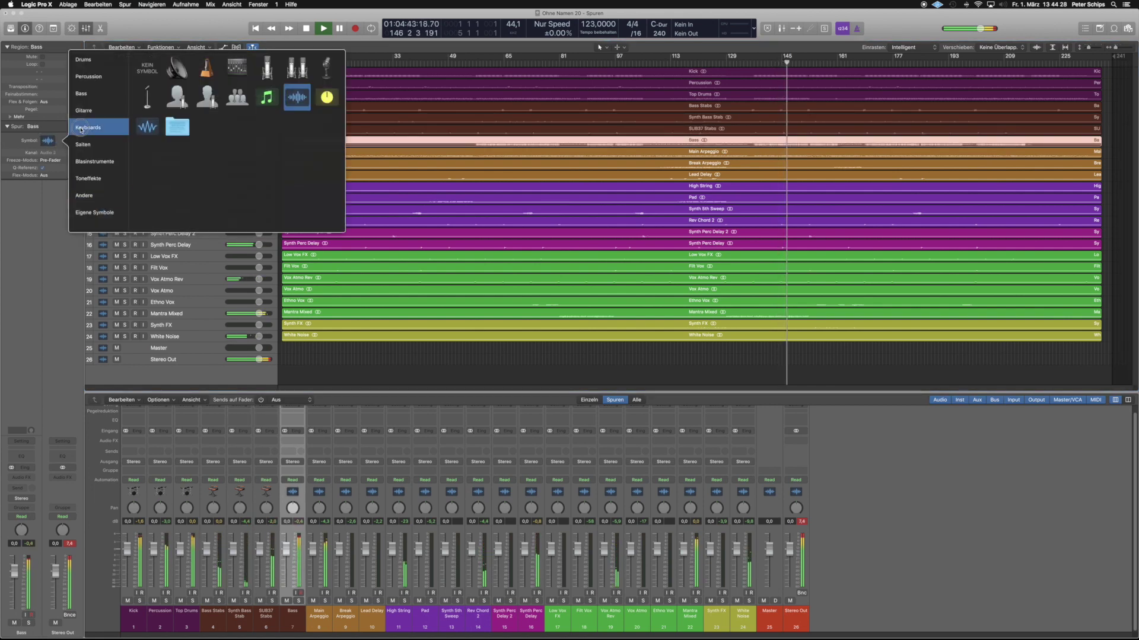
click(297, 95)
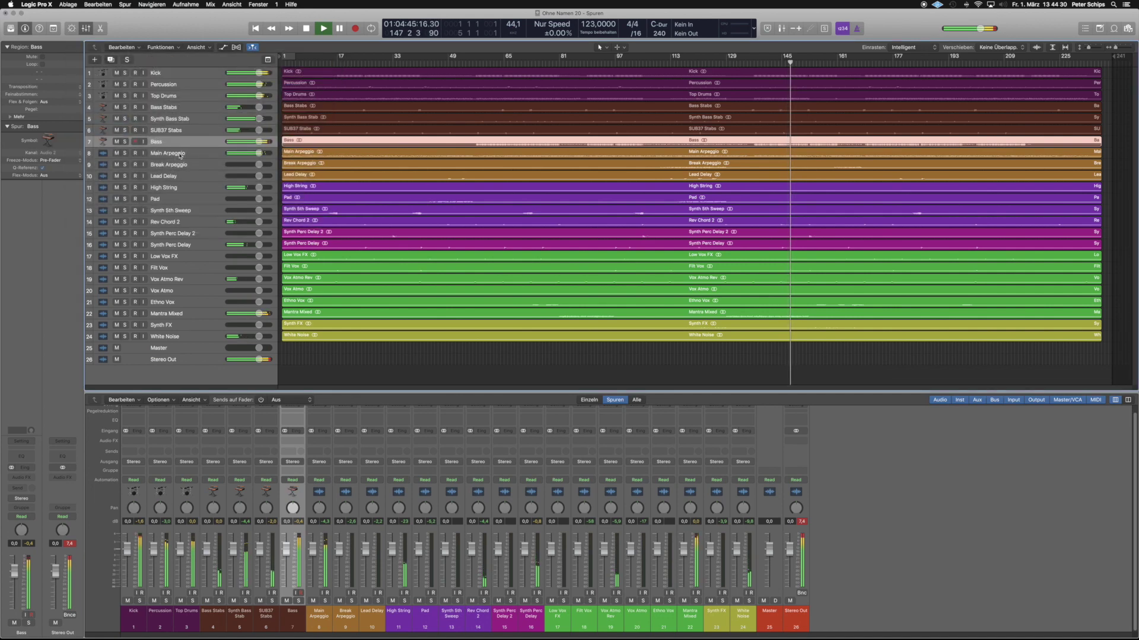
Give Main Arpeggio, Break Arpeggio, Lead Delay and High String keyboard icons.
click(178, 153)
click(49, 141)
click(83, 128)
click(233, 96)
click(161, 166)
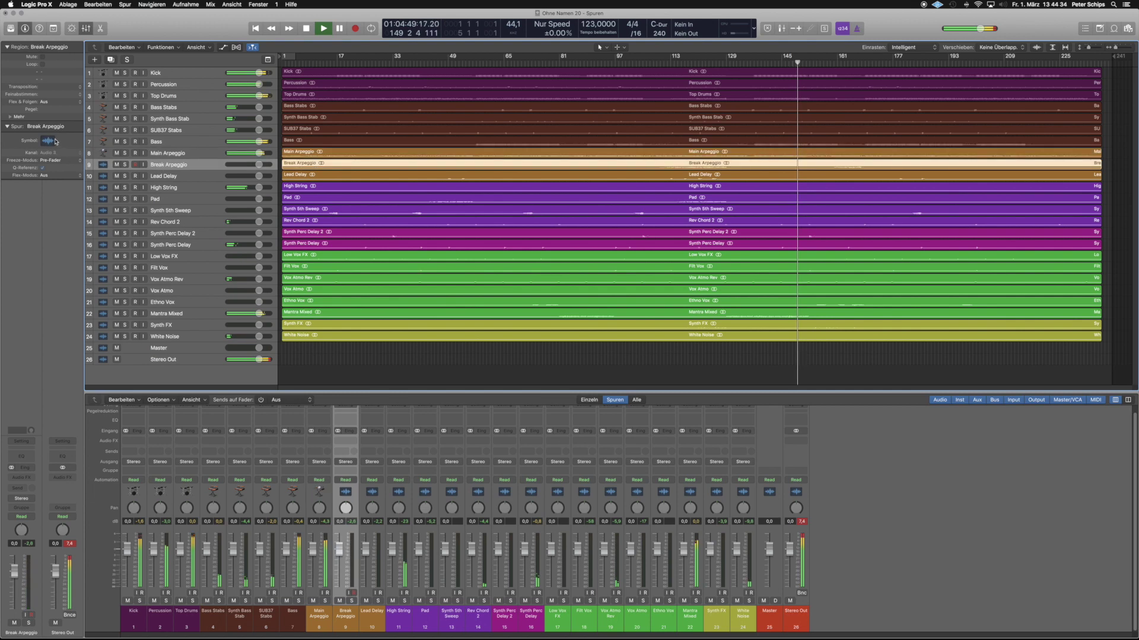
click(49, 141)
click(101, 128)
click(265, 93)
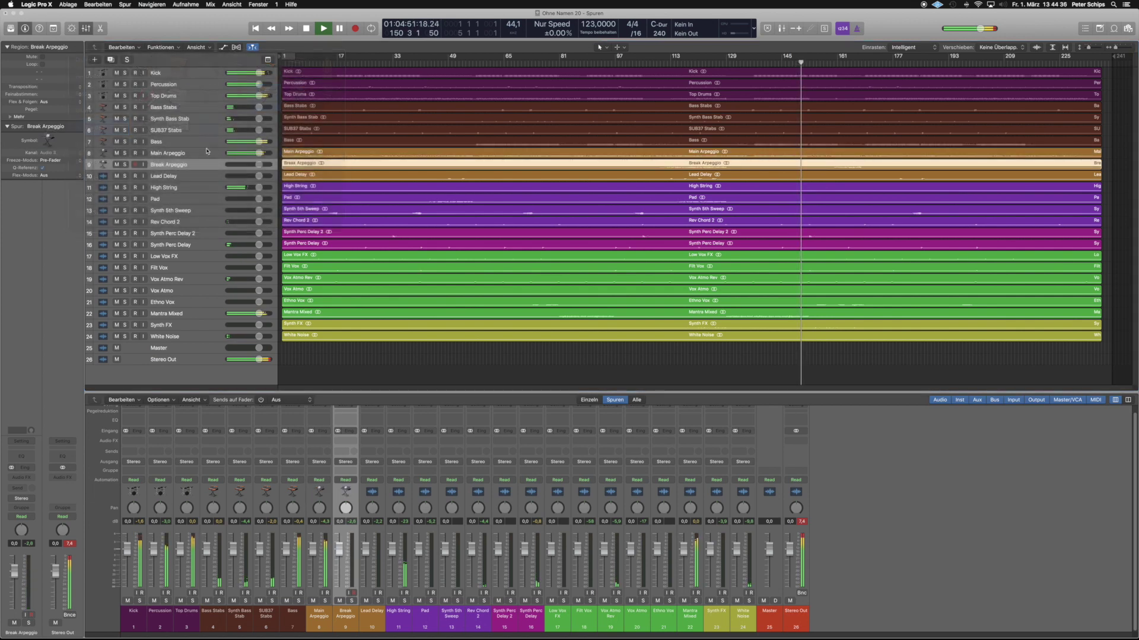
key(Down)
click(49, 141)
click(101, 129)
click(265, 94)
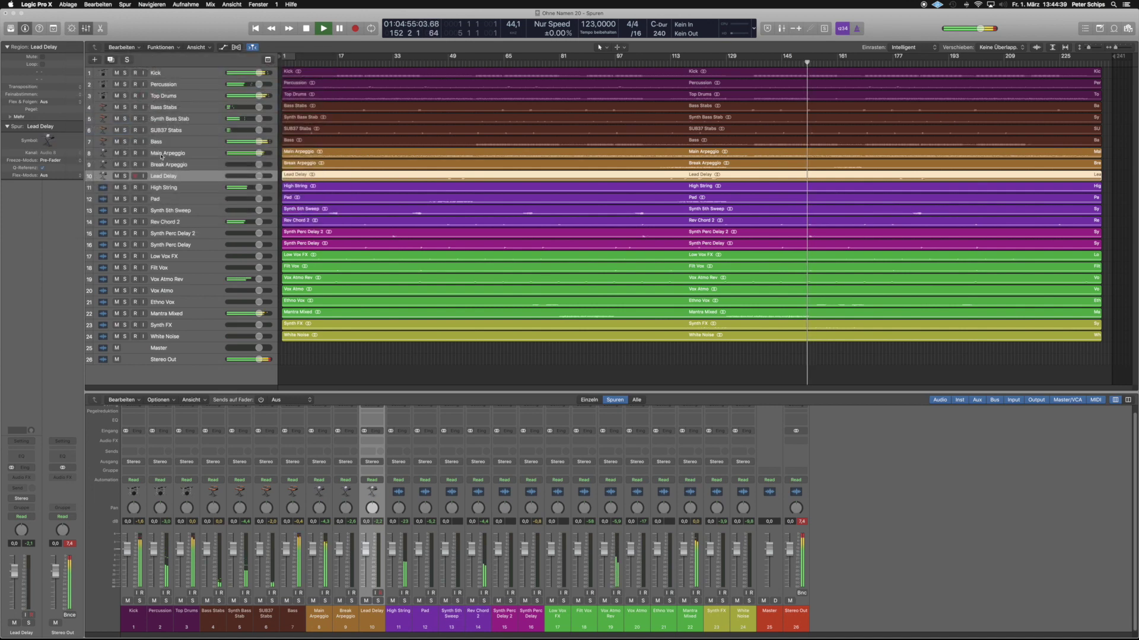
click(166, 189)
click(48, 141)
click(101, 128)
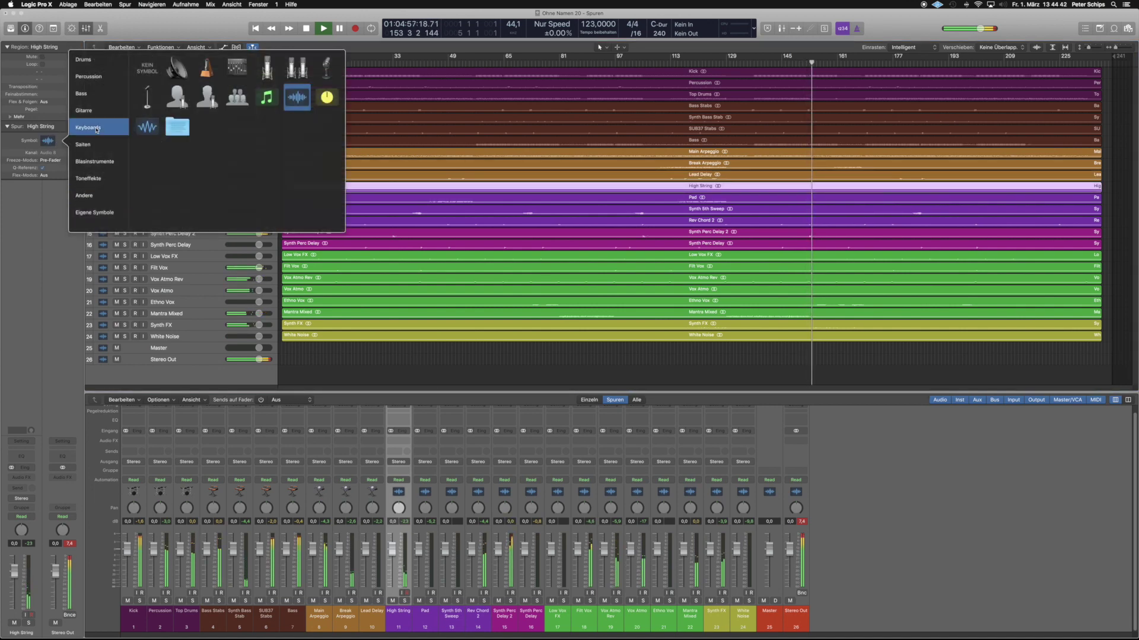
click(237, 95)
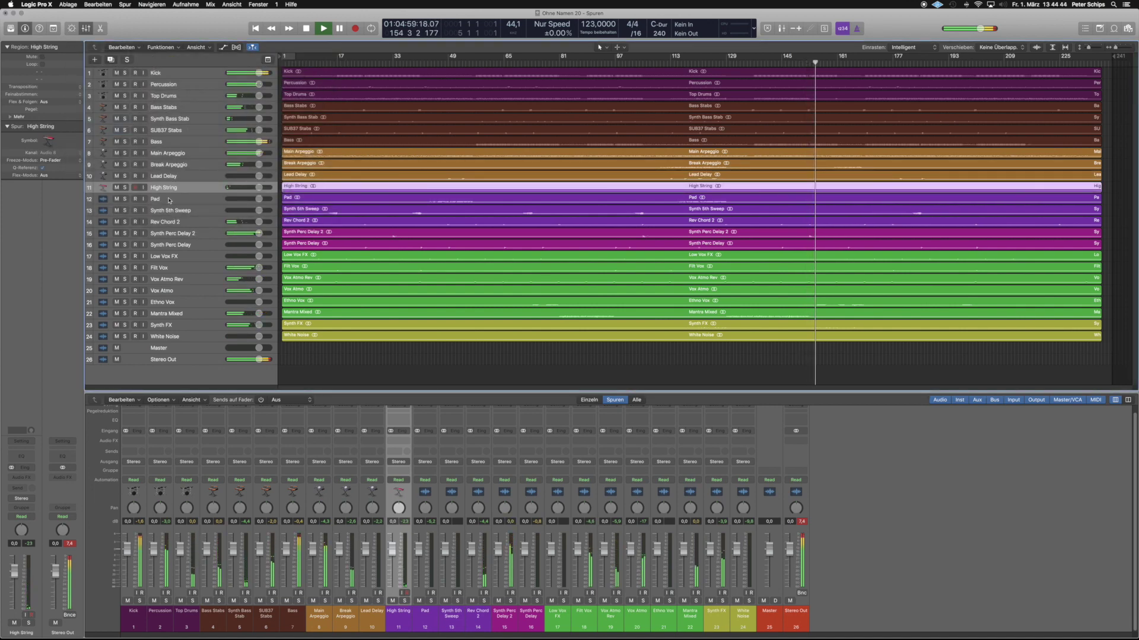
Give Pad, Synth 5th Sweep, Rev Chord 2 and both Synth Perc Delay tracks keyboard icons.
key(Down)
click(48, 141)
click(93, 128)
click(211, 96)
click(163, 212)
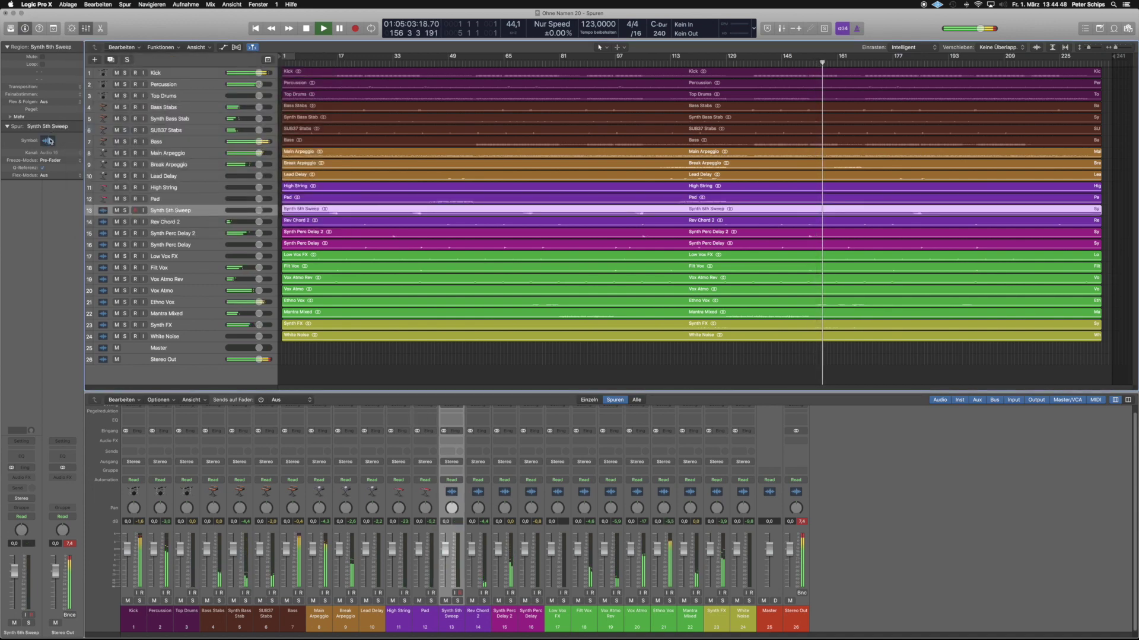
click(48, 141)
click(89, 127)
click(245, 99)
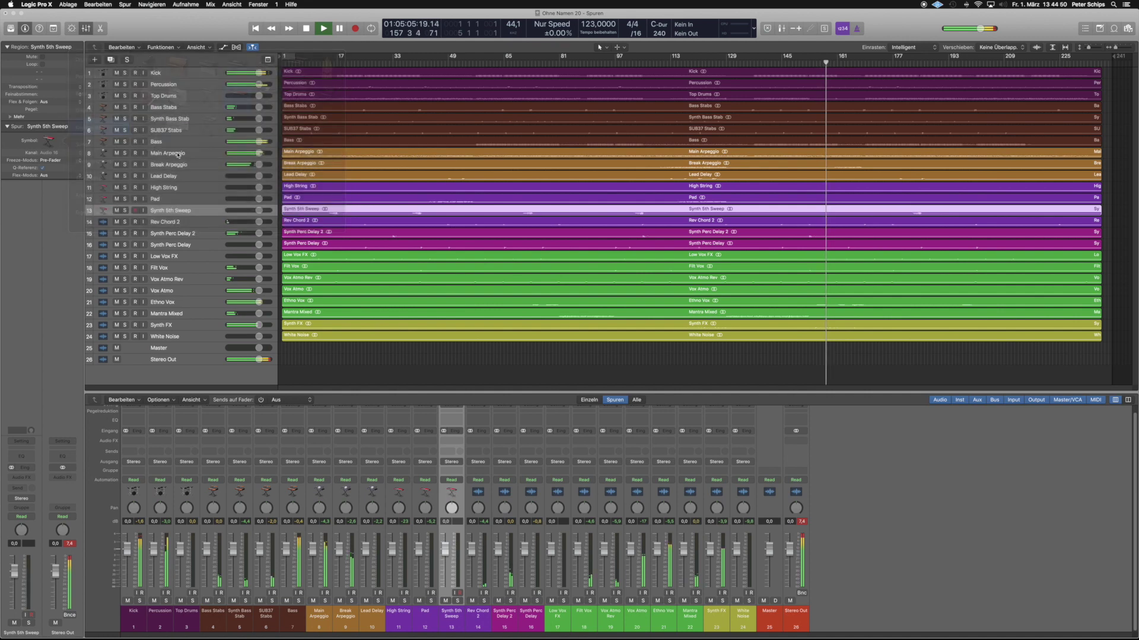
click(166, 222)
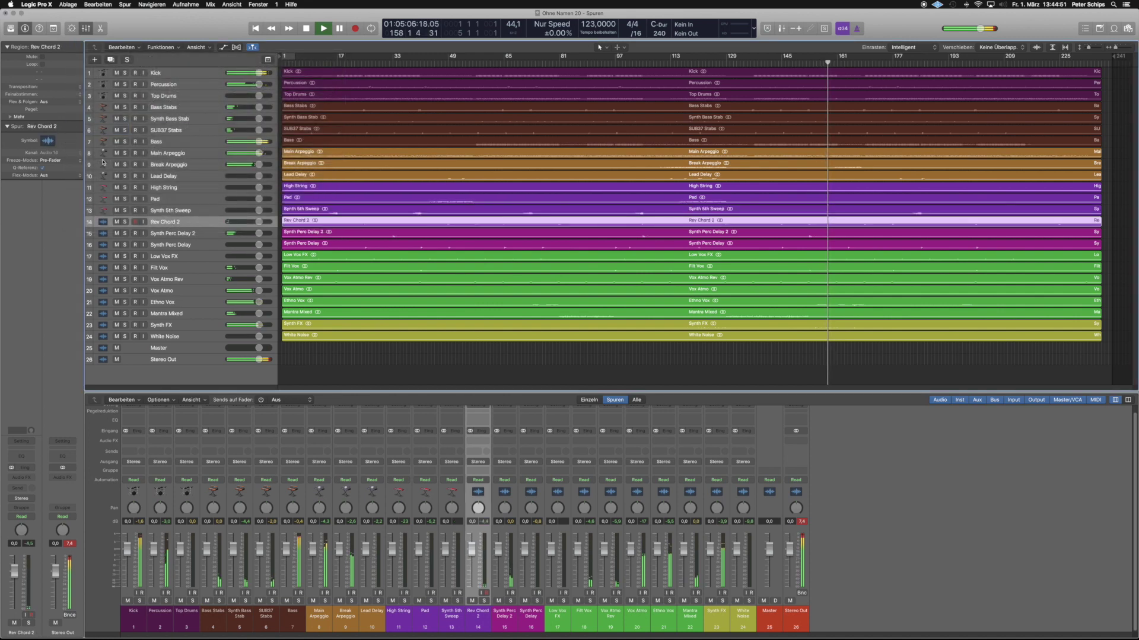
click(51, 143)
click(89, 127)
click(240, 100)
click(177, 235)
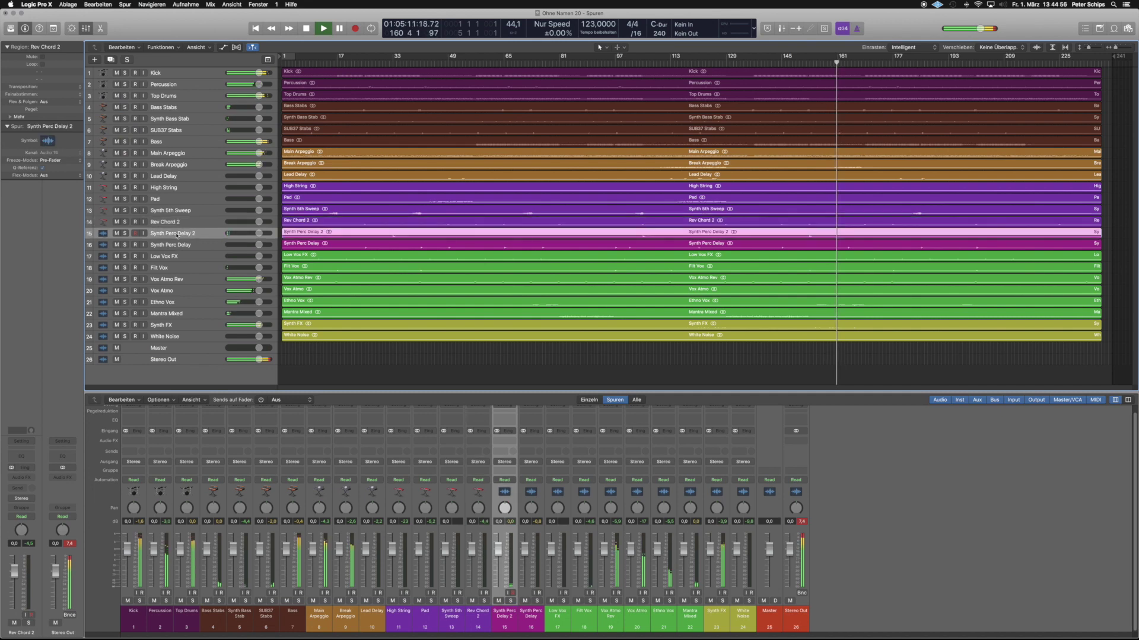
click(48, 140)
click(94, 131)
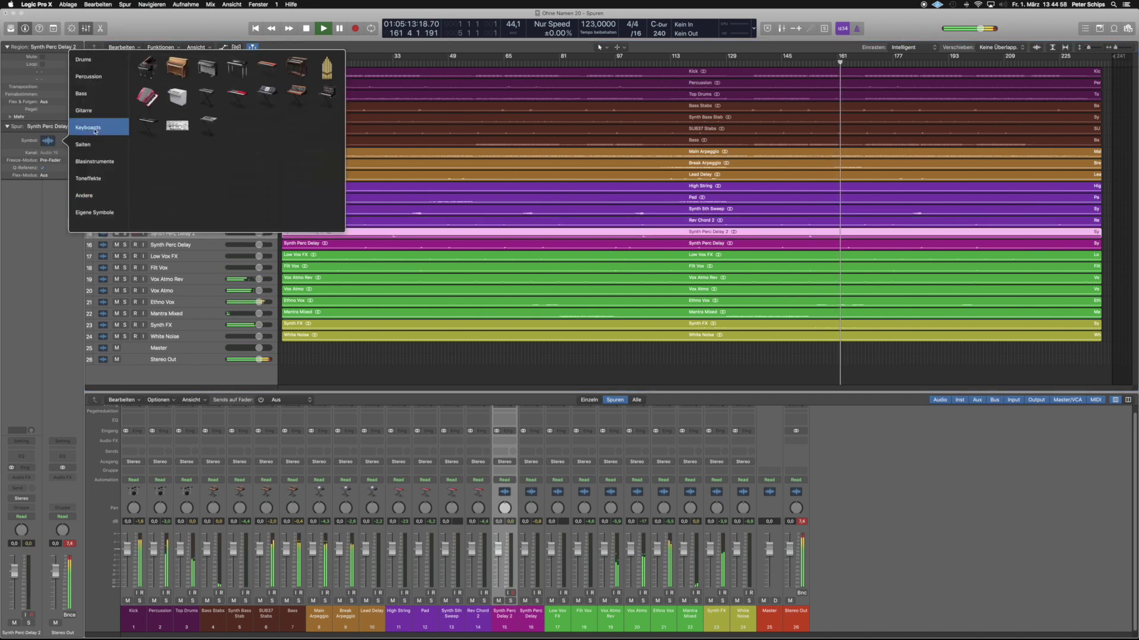
click(208, 122)
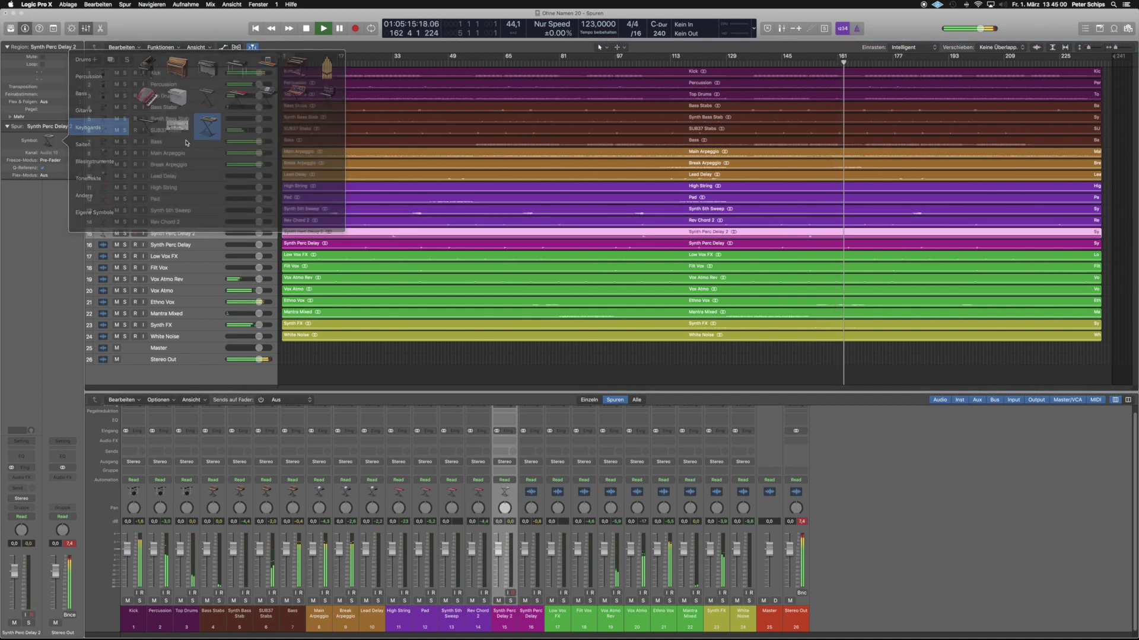
click(172, 245)
click(48, 140)
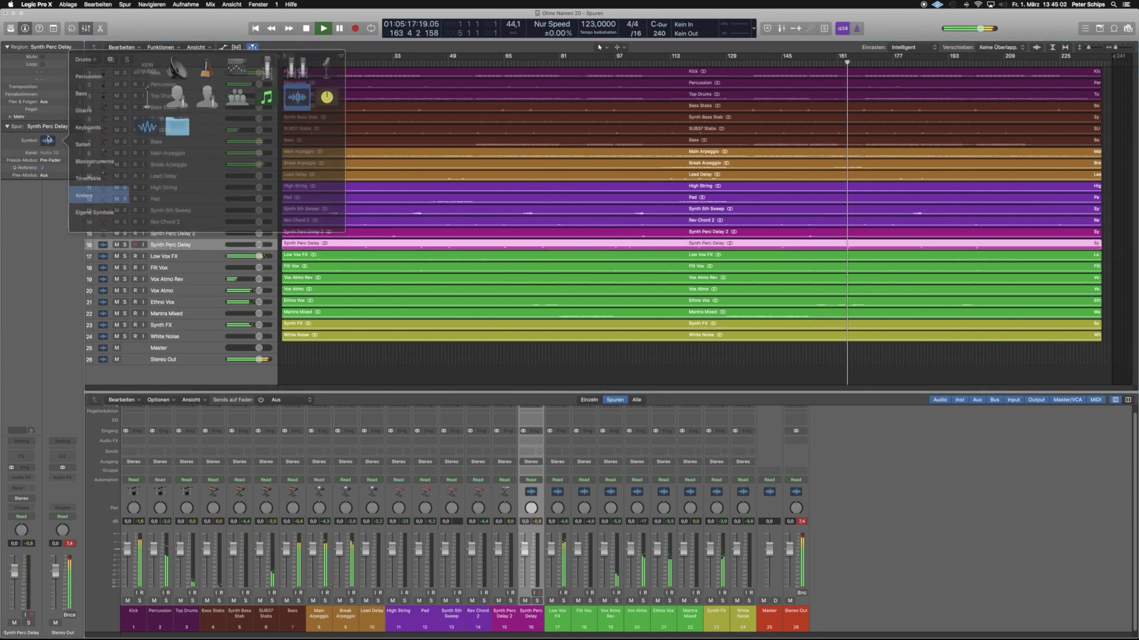
click(89, 127)
click(204, 122)
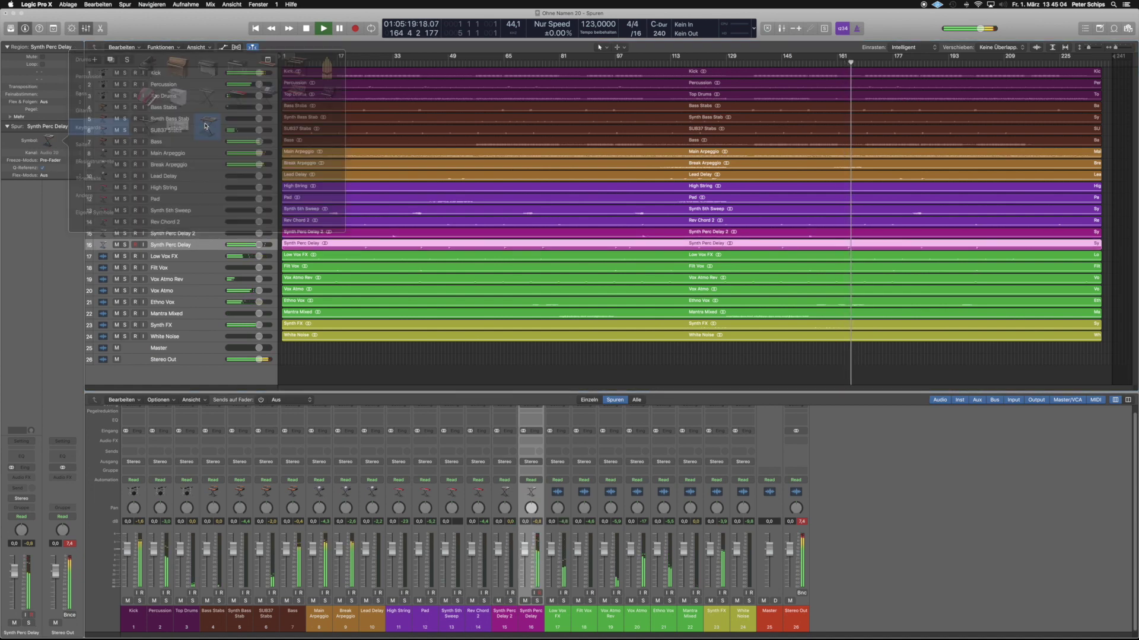
Give Low Vox FX, Filt Vox, Vox Atmo Rev, Vox Atmo, Ethno Vox and Mantra Mixed the singer icon.
click(174, 256)
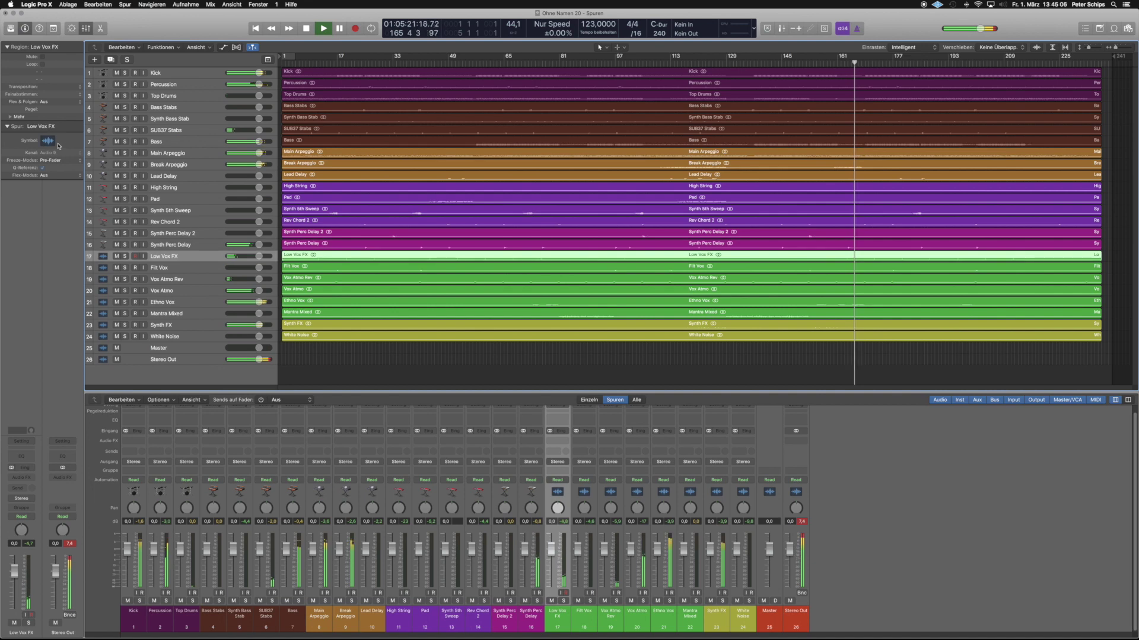
click(48, 141)
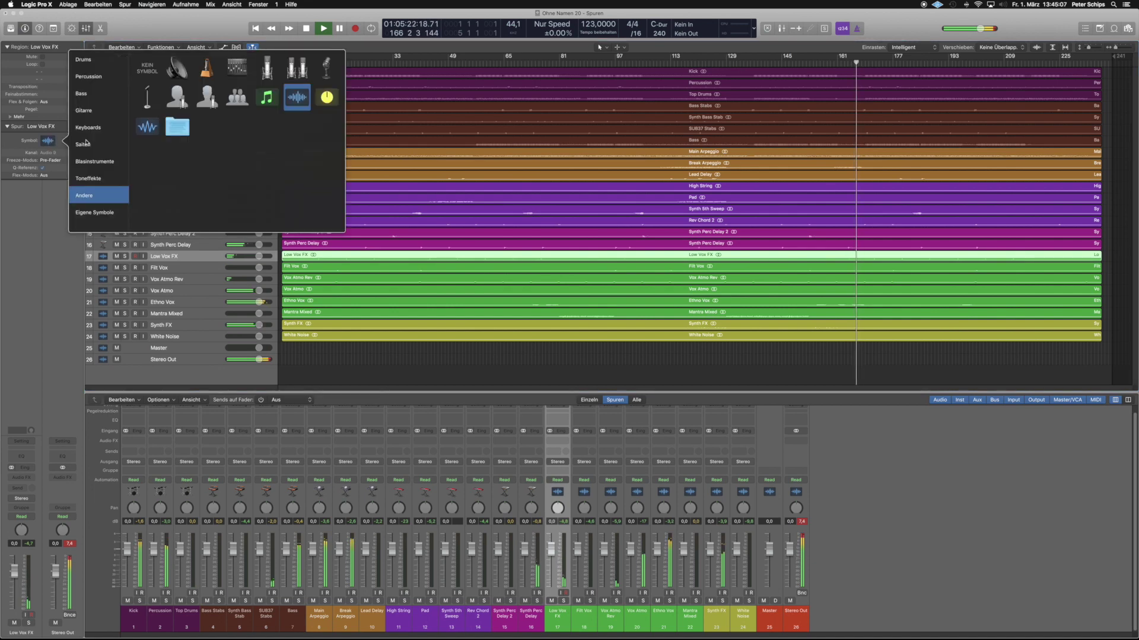
click(207, 102)
key(Down)
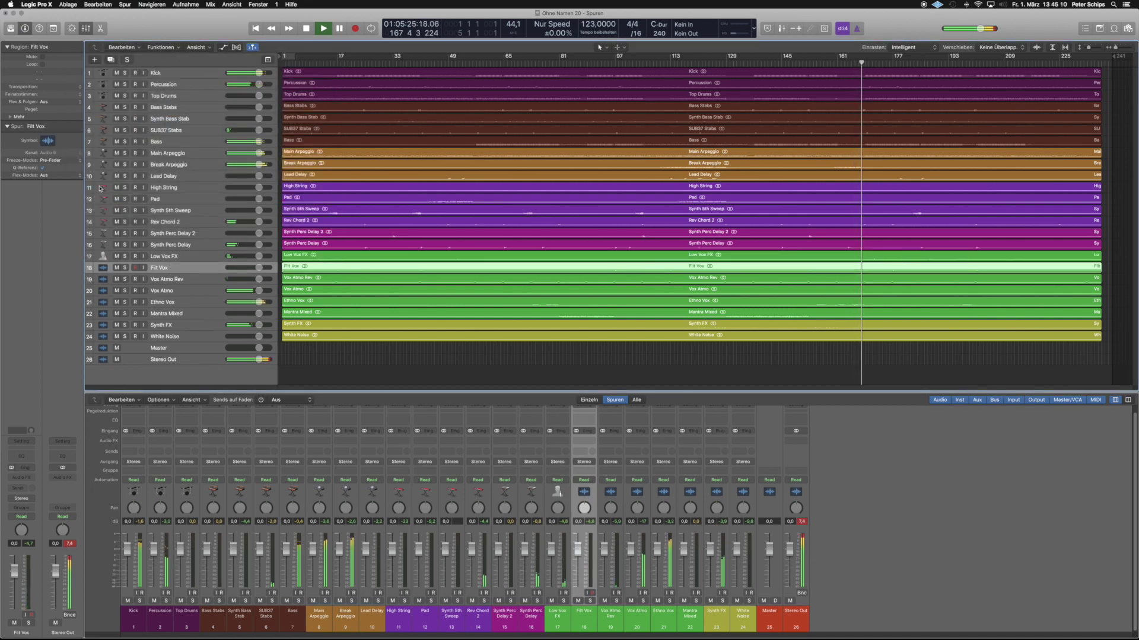
click(48, 140)
click(202, 100)
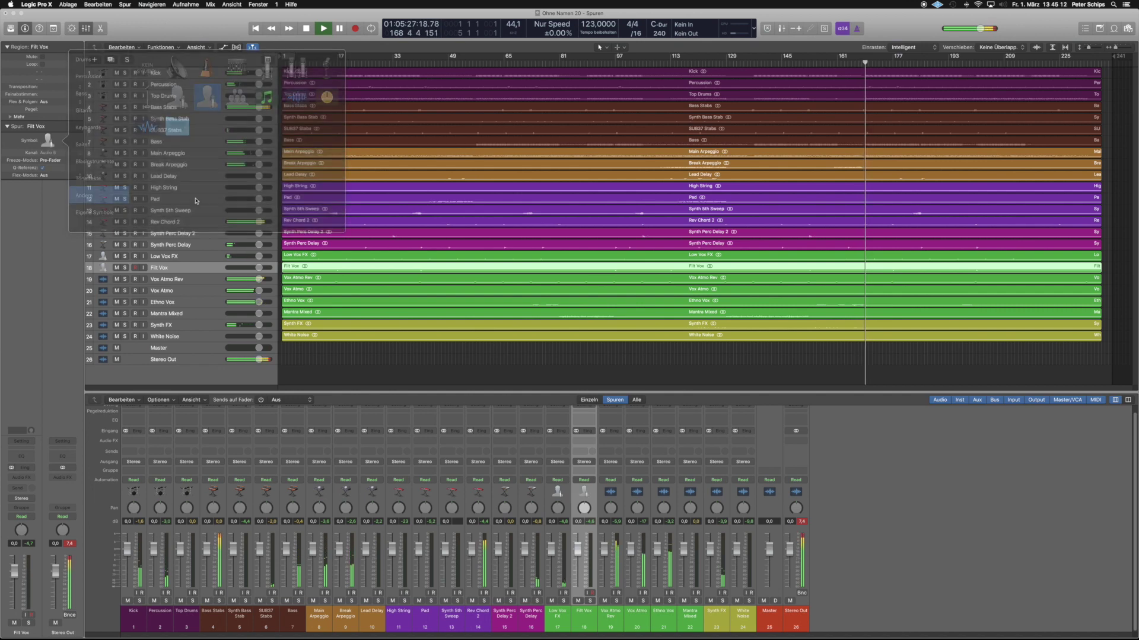
key(Down)
click(48, 140)
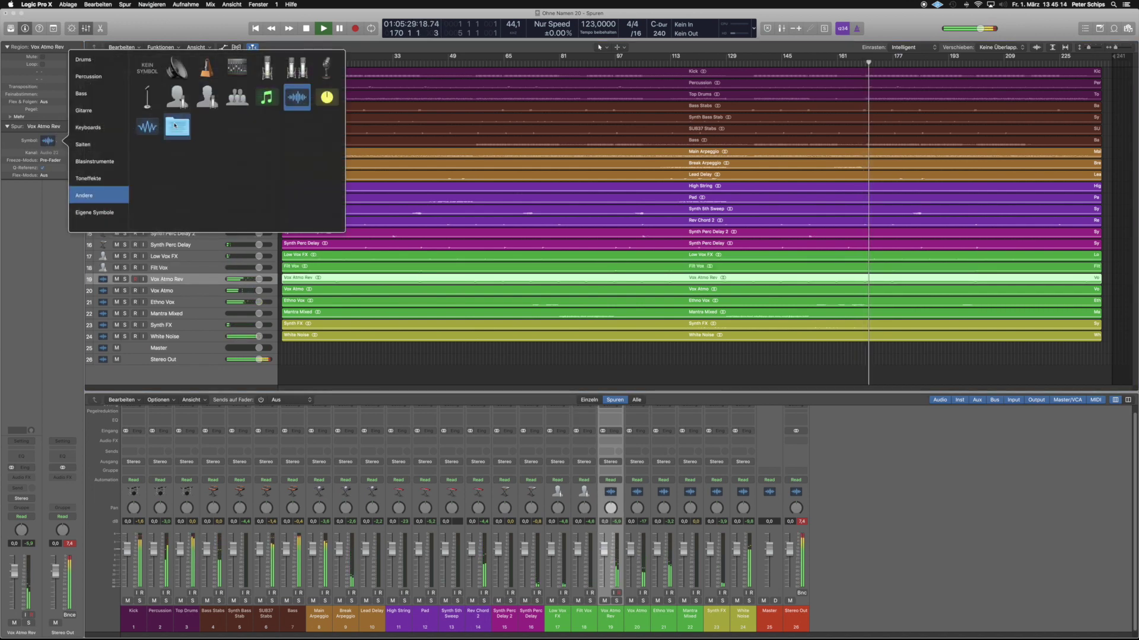
click(205, 101)
click(175, 290)
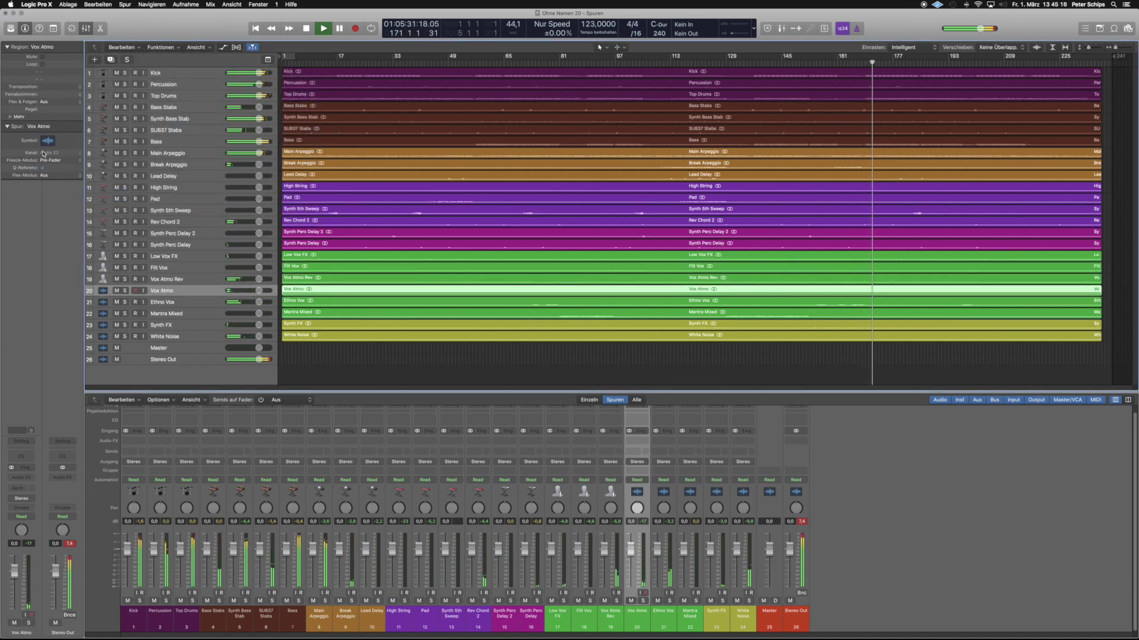
click(47, 140)
click(205, 101)
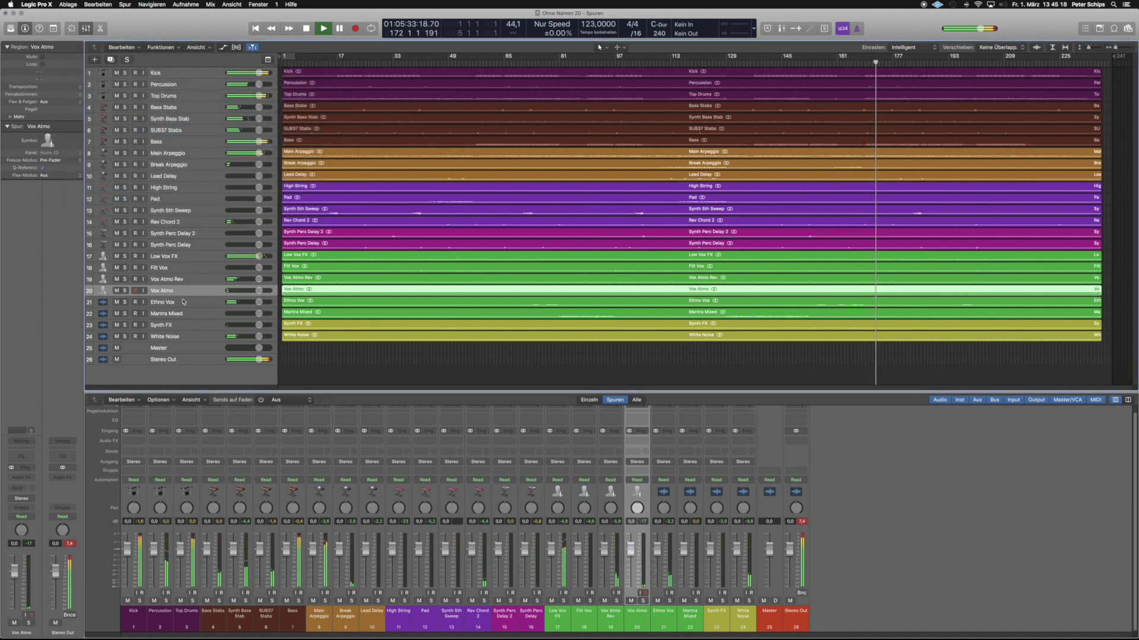
click(184, 302)
click(47, 141)
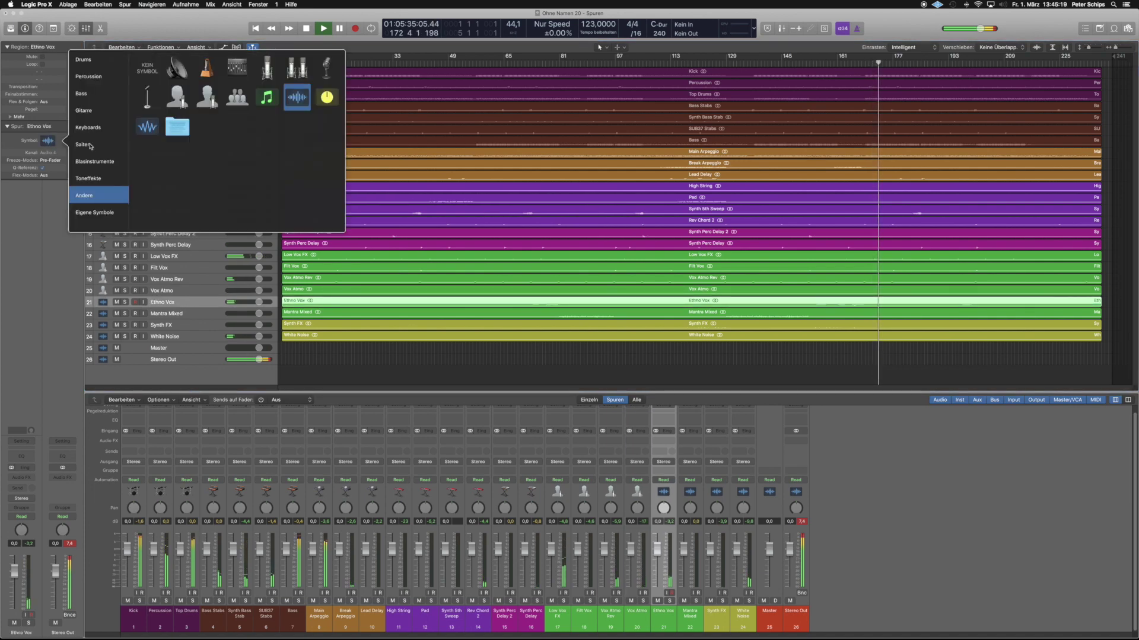
click(208, 99)
click(181, 314)
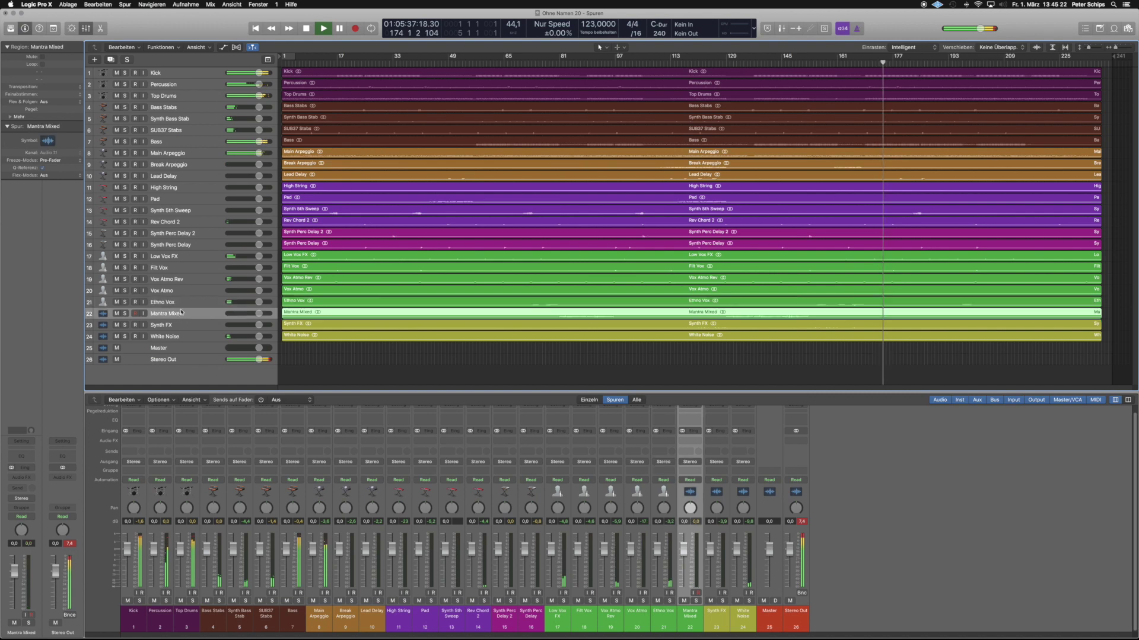
click(47, 140)
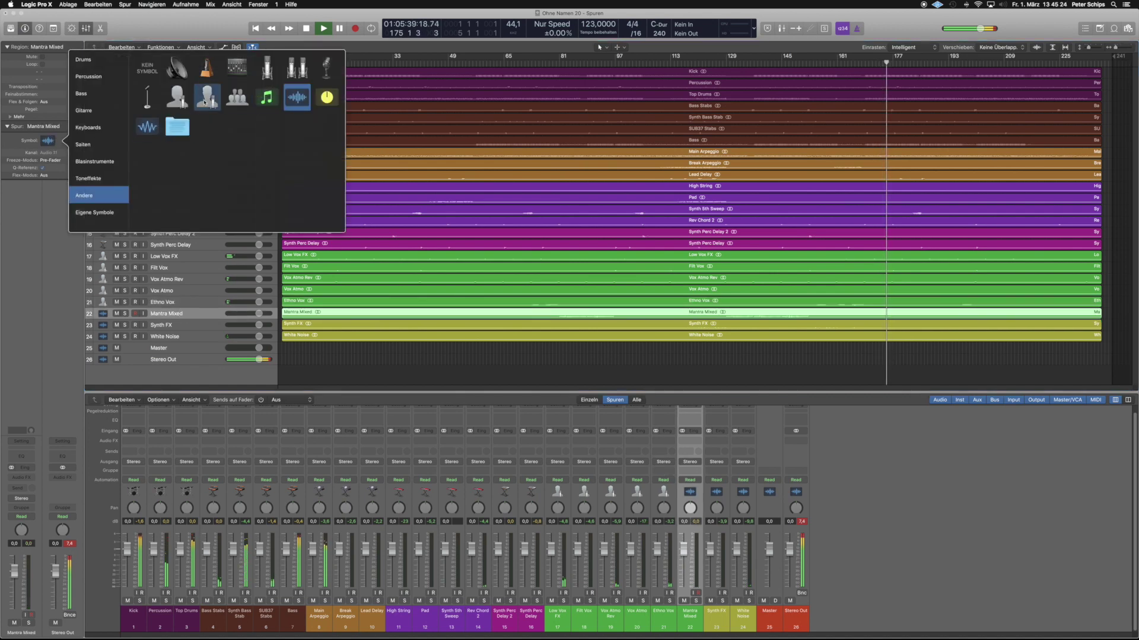
click(176, 98)
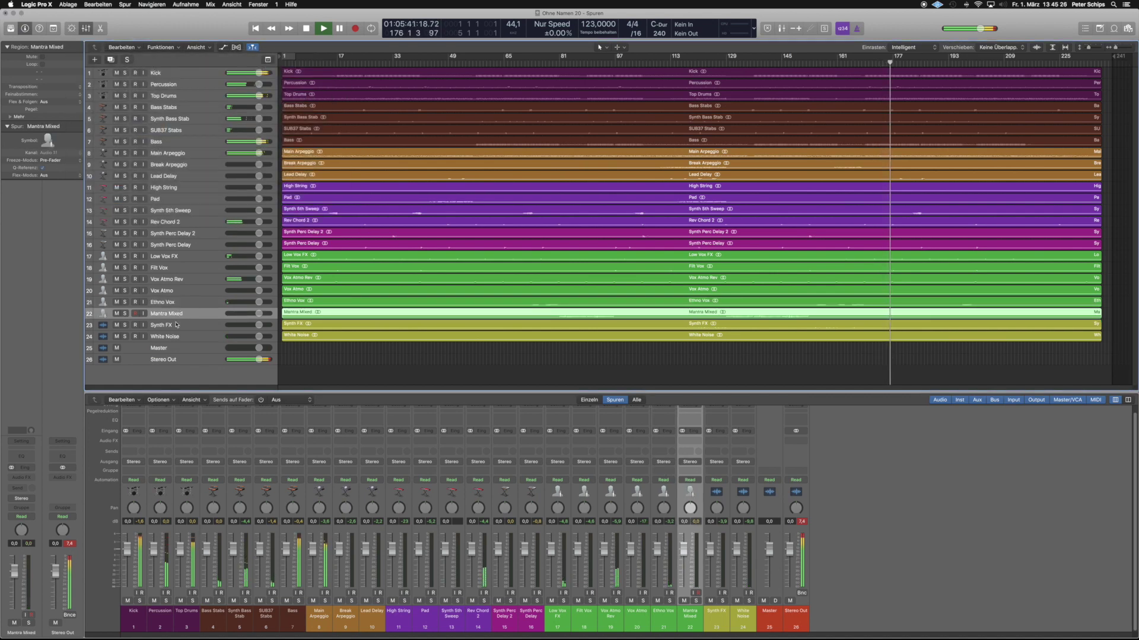
Give the Synth FX and White Noise tracks the sparkle sound-effect icon.
click(176, 326)
click(47, 141)
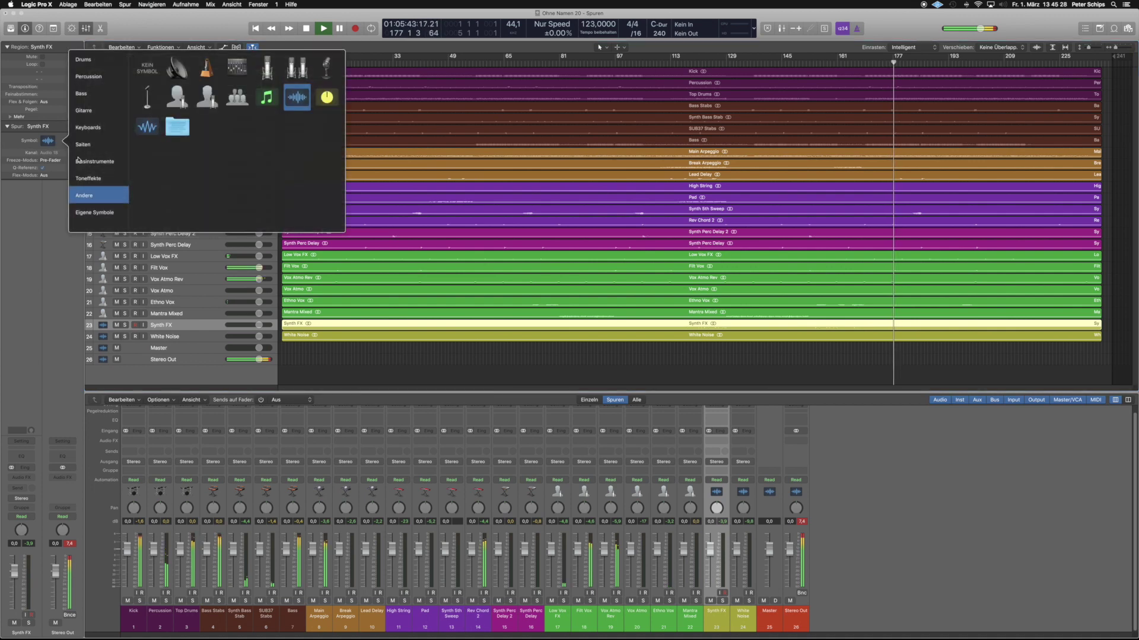
click(88, 178)
click(148, 67)
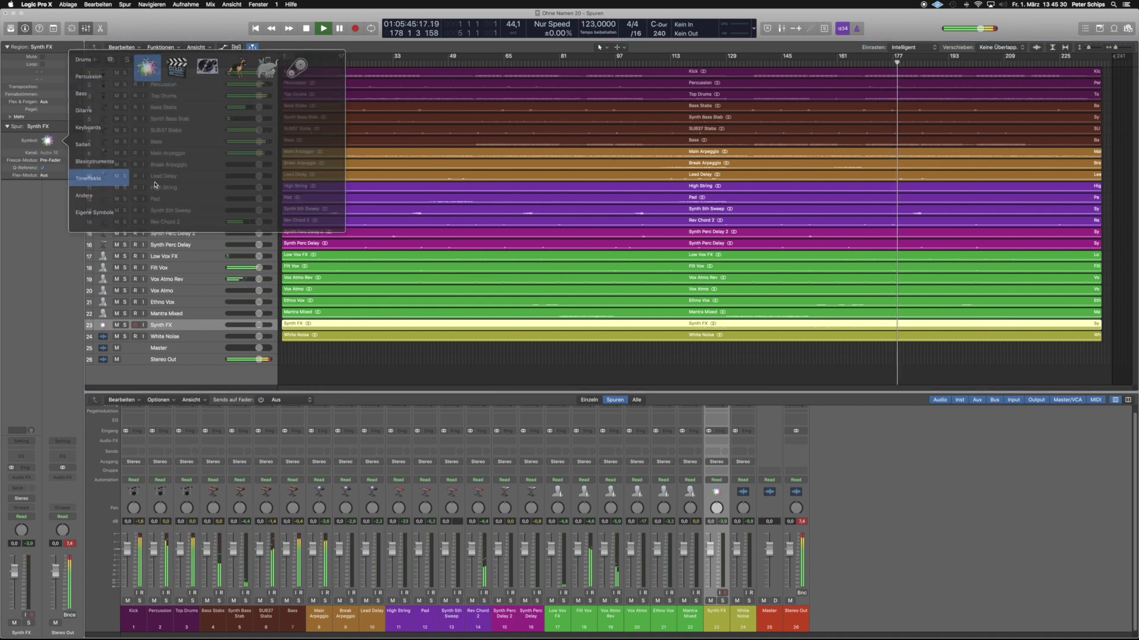
click(165, 336)
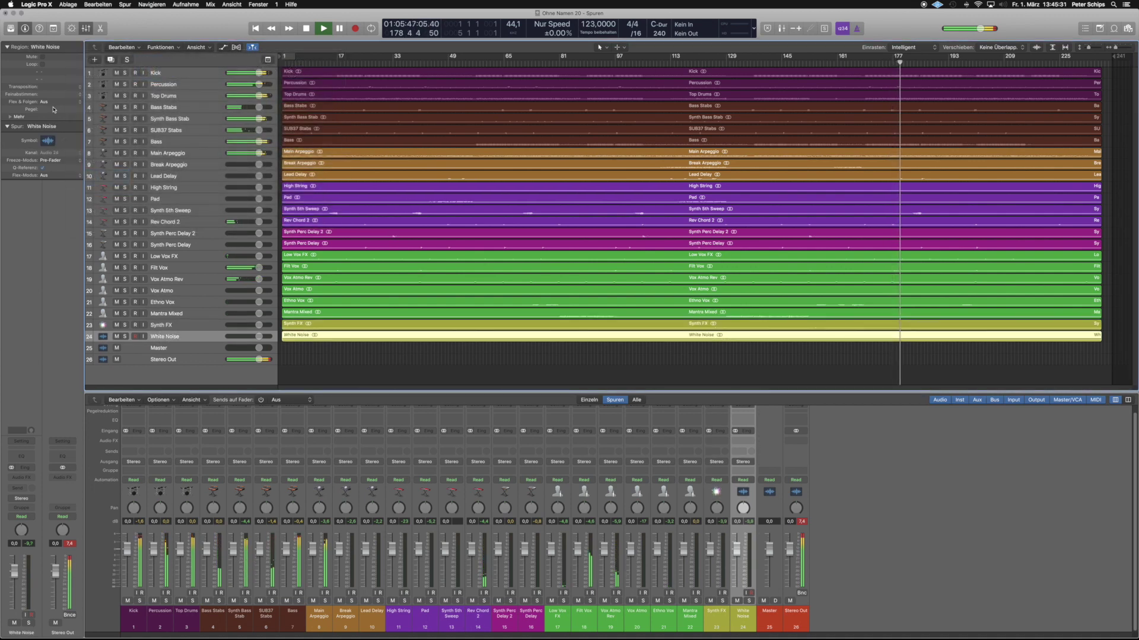
click(59, 143)
click(88, 178)
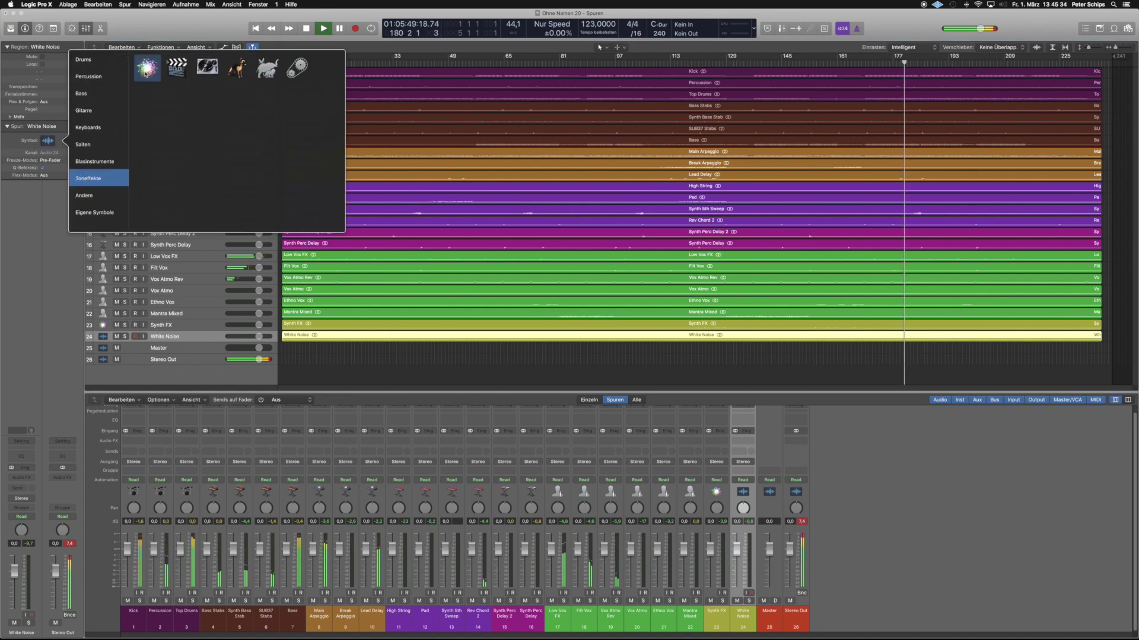
click(149, 67)
Give Master a custom icon and Stereo Out the grey-bar icon.
click(159, 348)
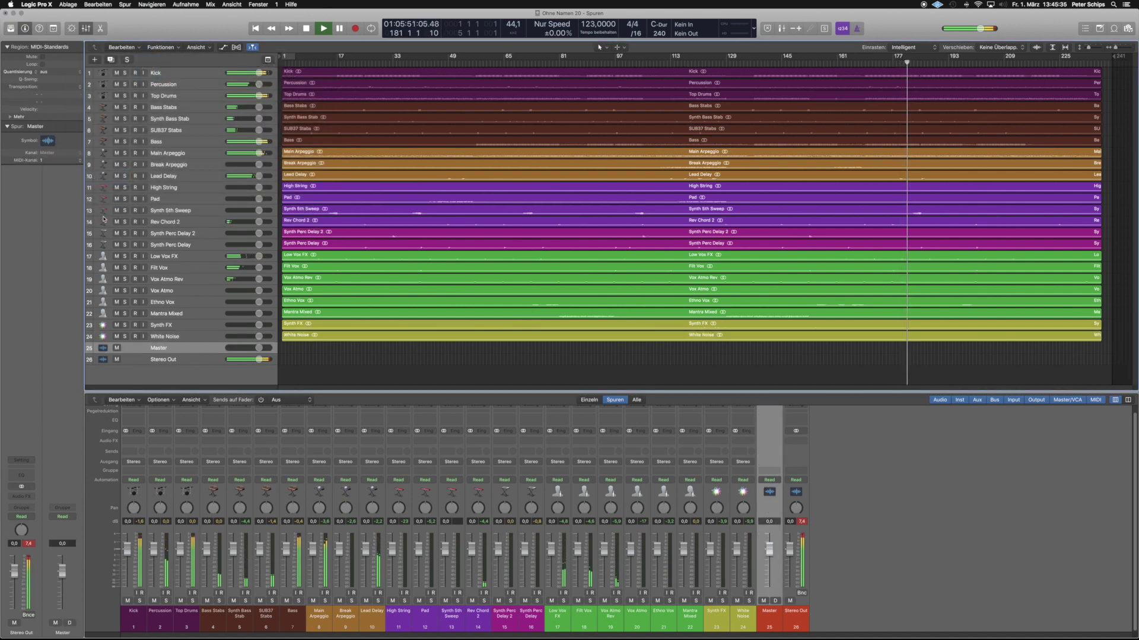
click(48, 140)
click(93, 212)
click(177, 69)
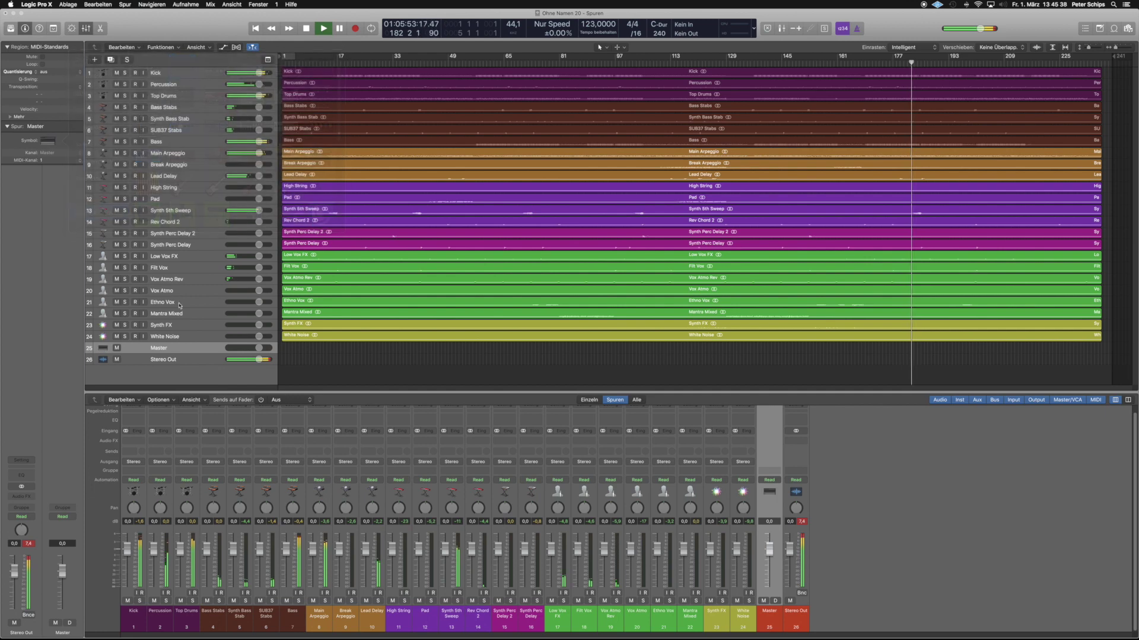
click(178, 362)
click(48, 141)
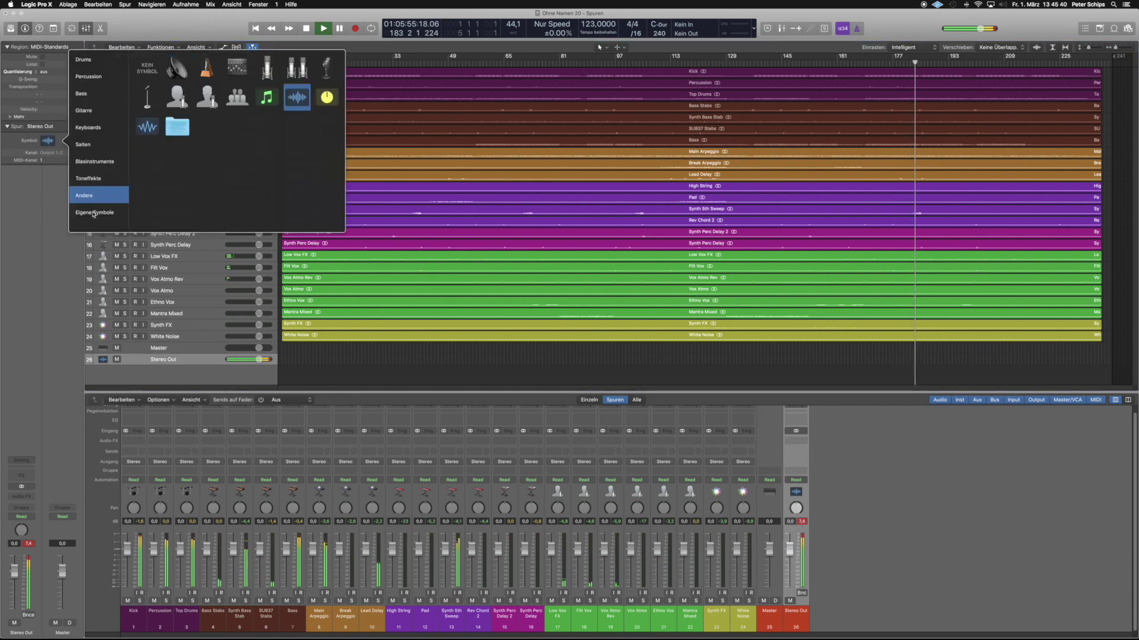
click(180, 69)
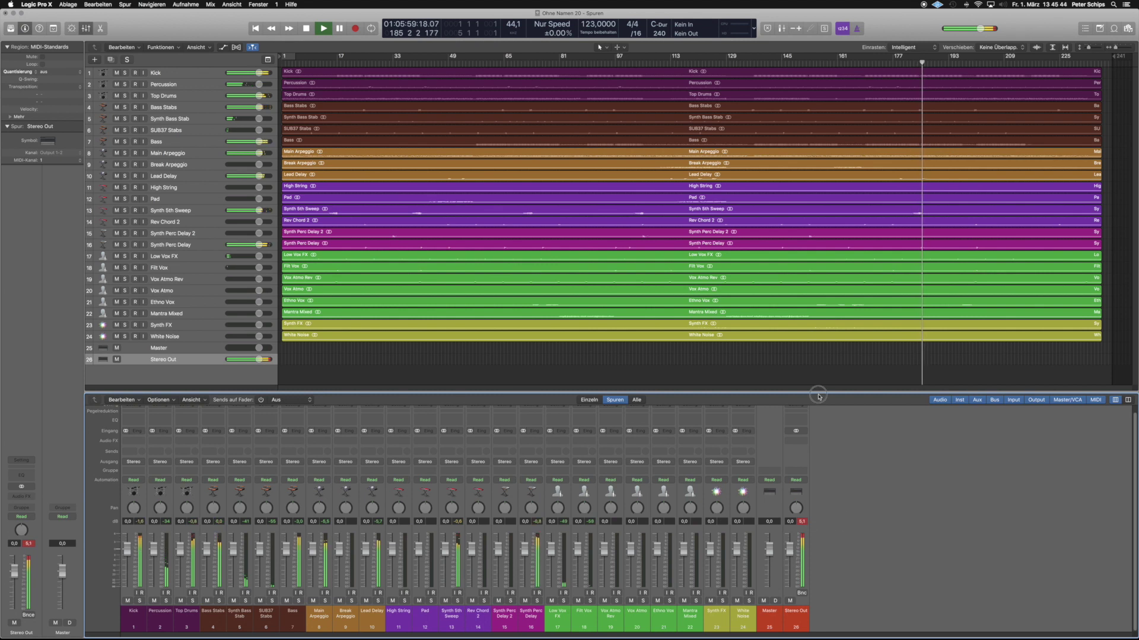
Enlarge the mixer and insert Utility > Gain at -12 dB on the Kick channel strip.
drag(818, 392, 834, 385)
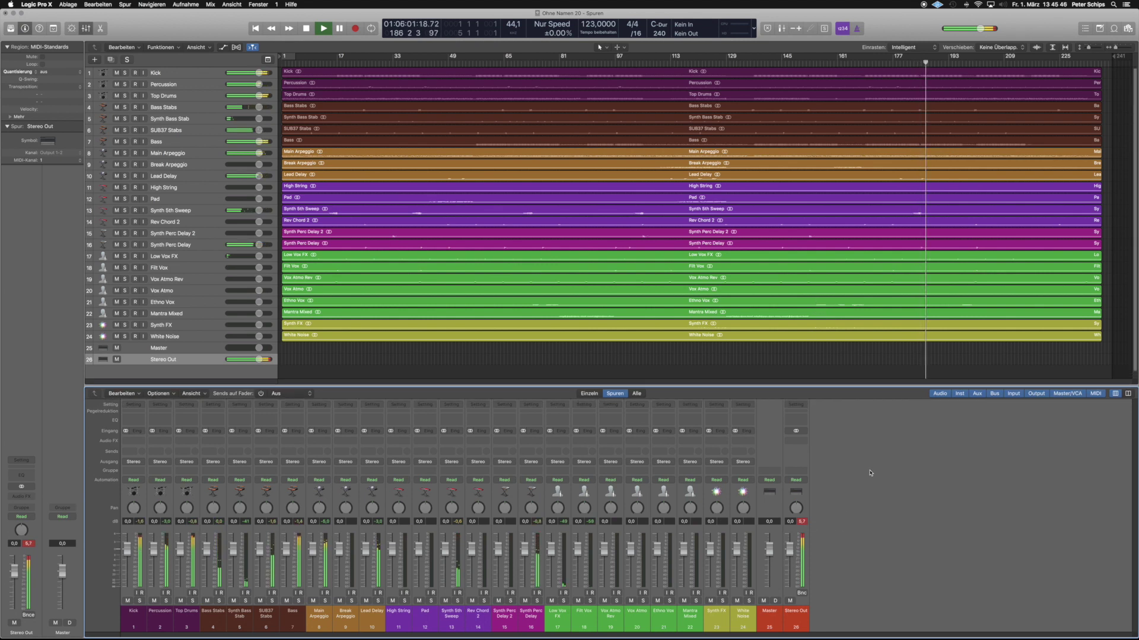
click(135, 612)
click(134, 440)
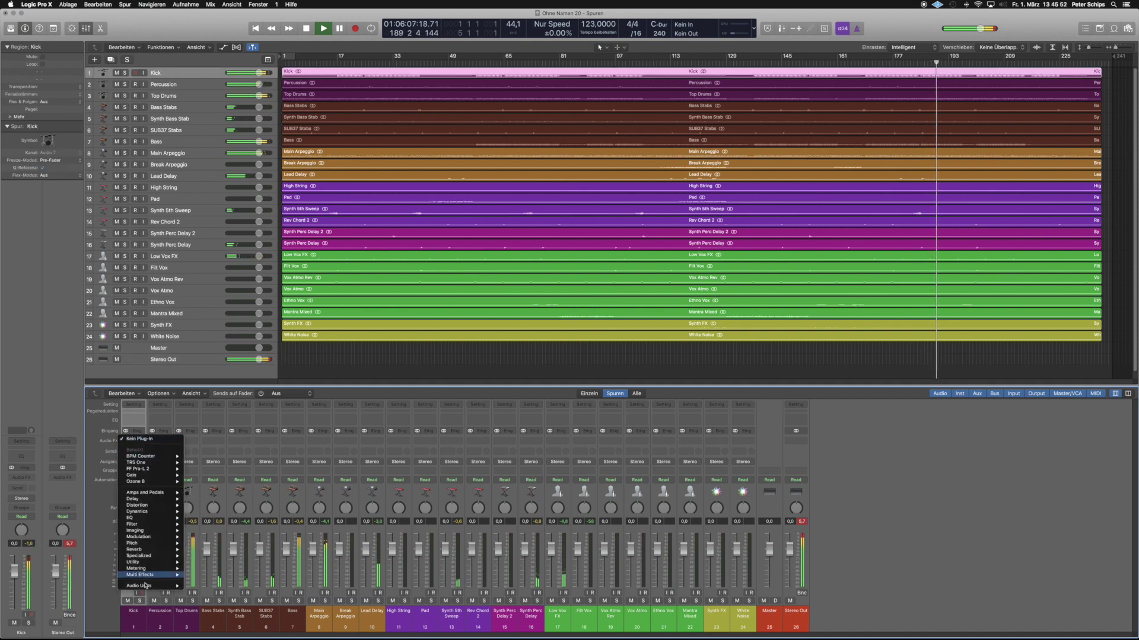
mouse_move(145, 590)
mouse_move(147, 563)
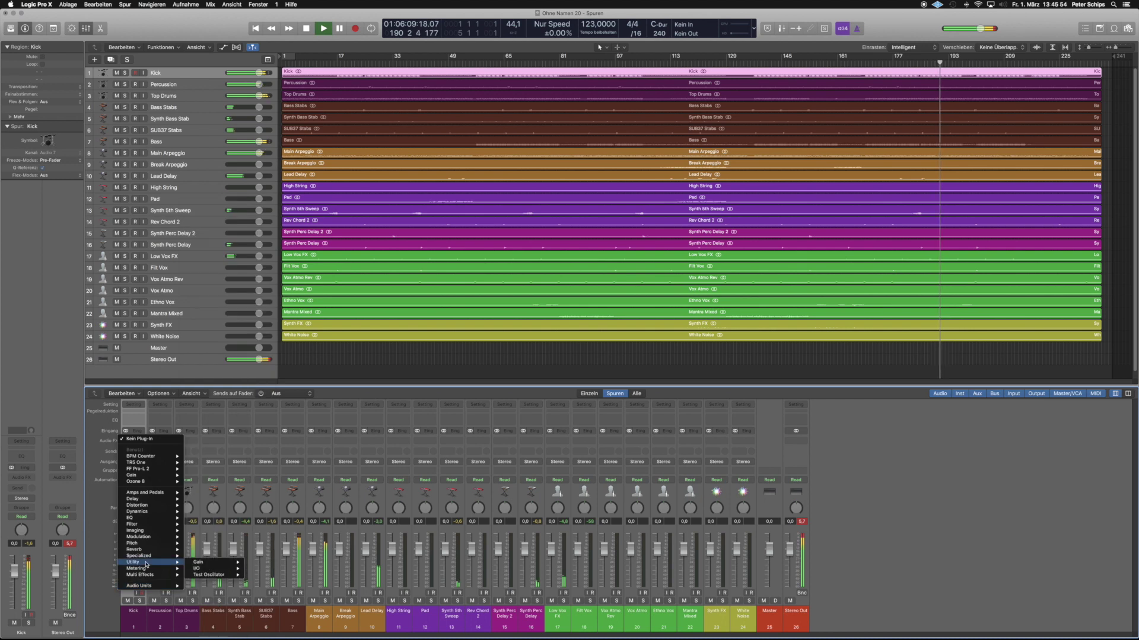
mouse_move(198, 562)
click(261, 564)
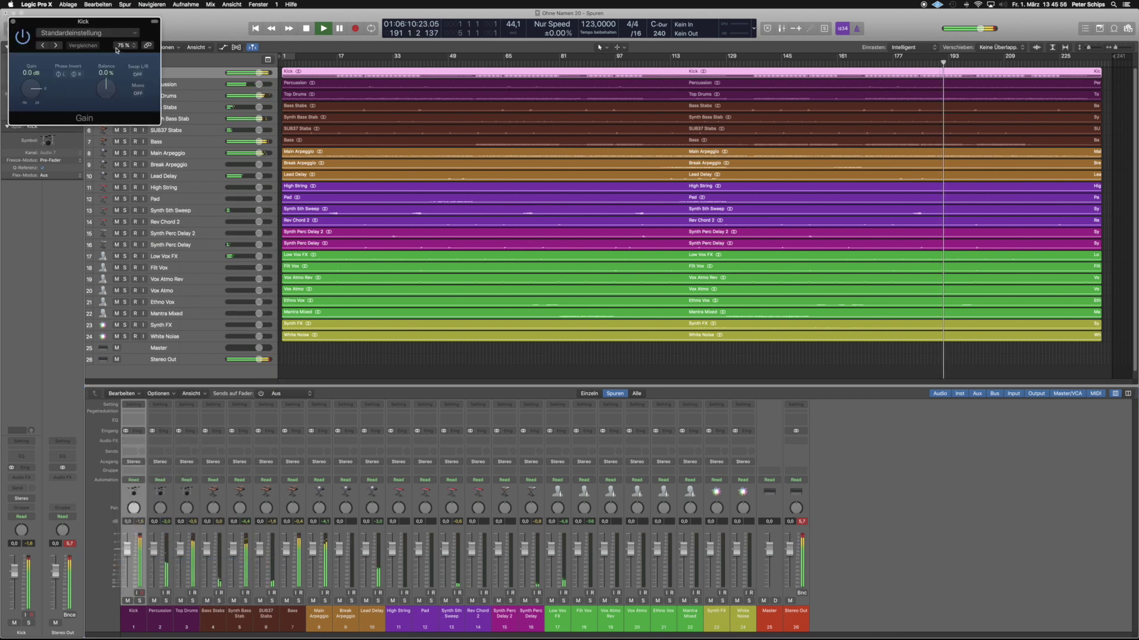
text(--12)
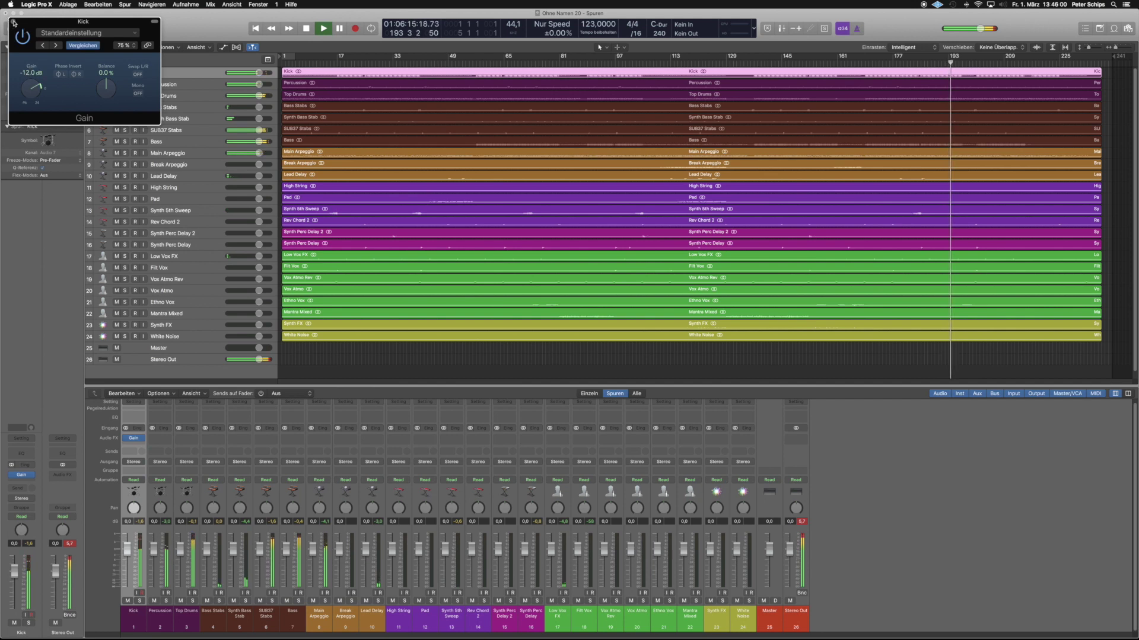
click(13, 22)
Copy the Kick's Gain plug-in onto the following stem channel strips through Pad.
mouse_move(137, 442)
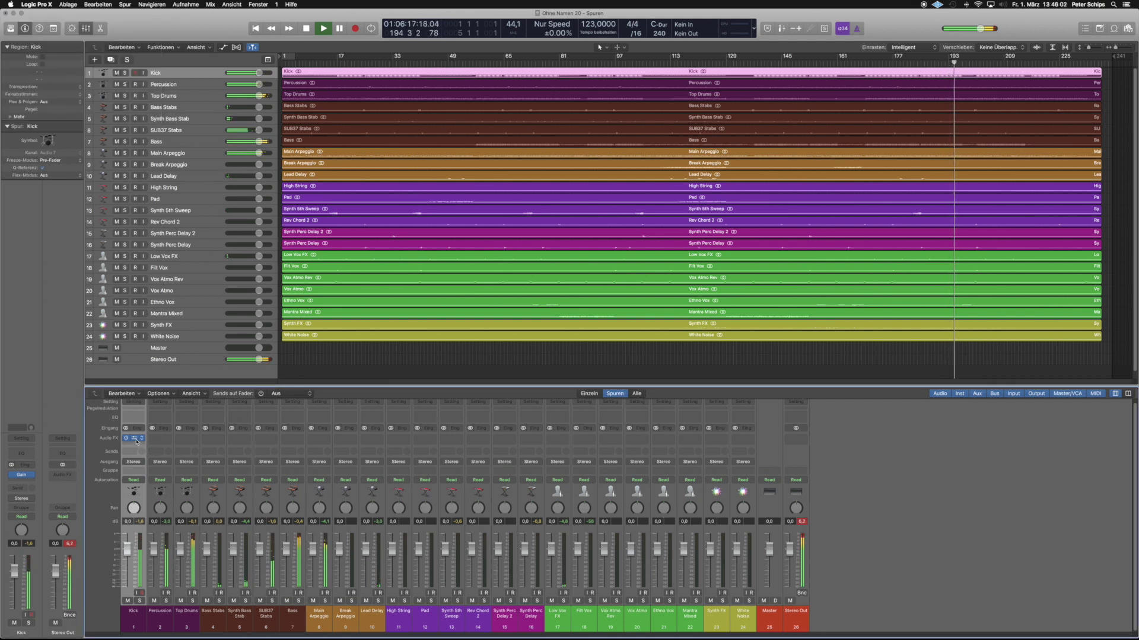
drag(146, 442, 160, 441)
drag(159, 441, 265, 441)
drag(266, 439, 366, 440)
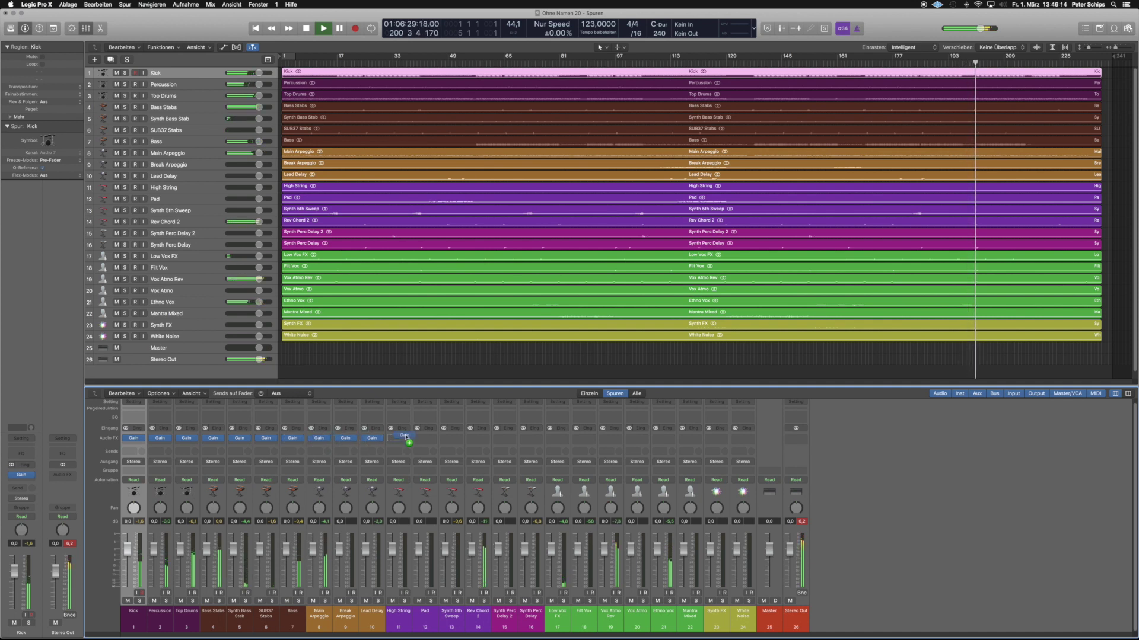
click(403, 439)
click(981, 450)
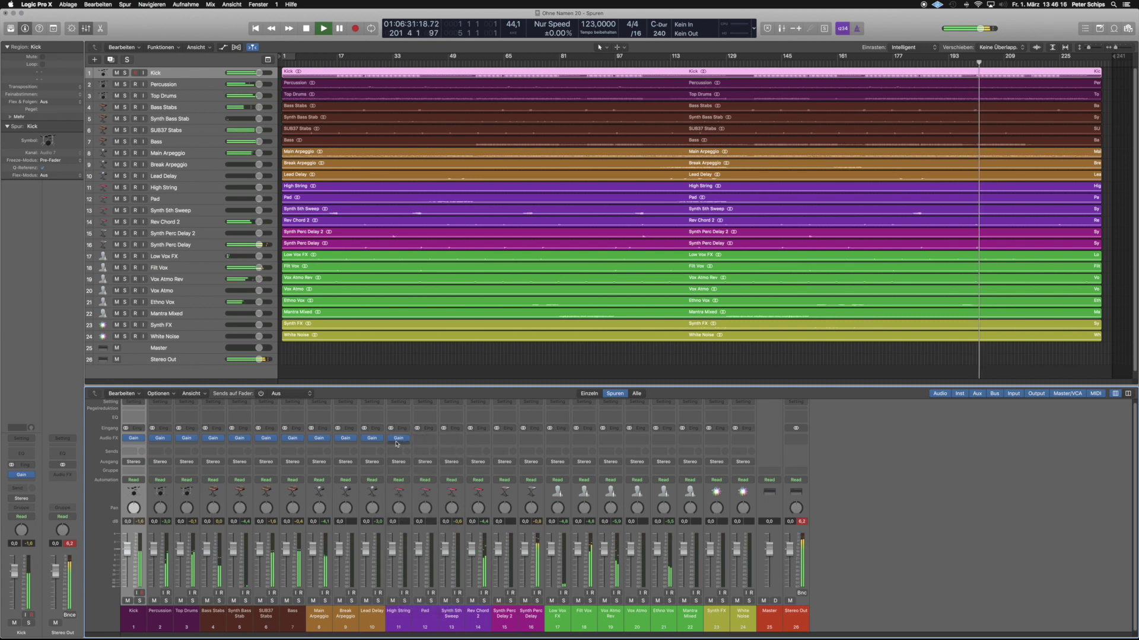
drag(399, 440, 744, 441)
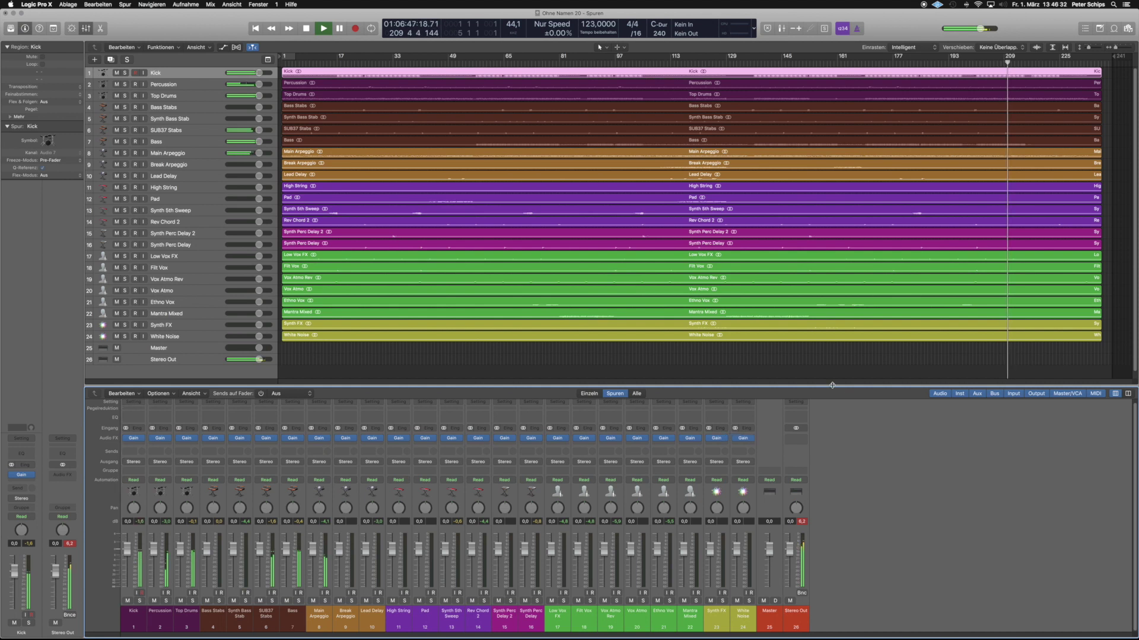
Make the mixer taller and set a cycle range from bar 1 to about bar 240.
drag(833, 386, 844, 306)
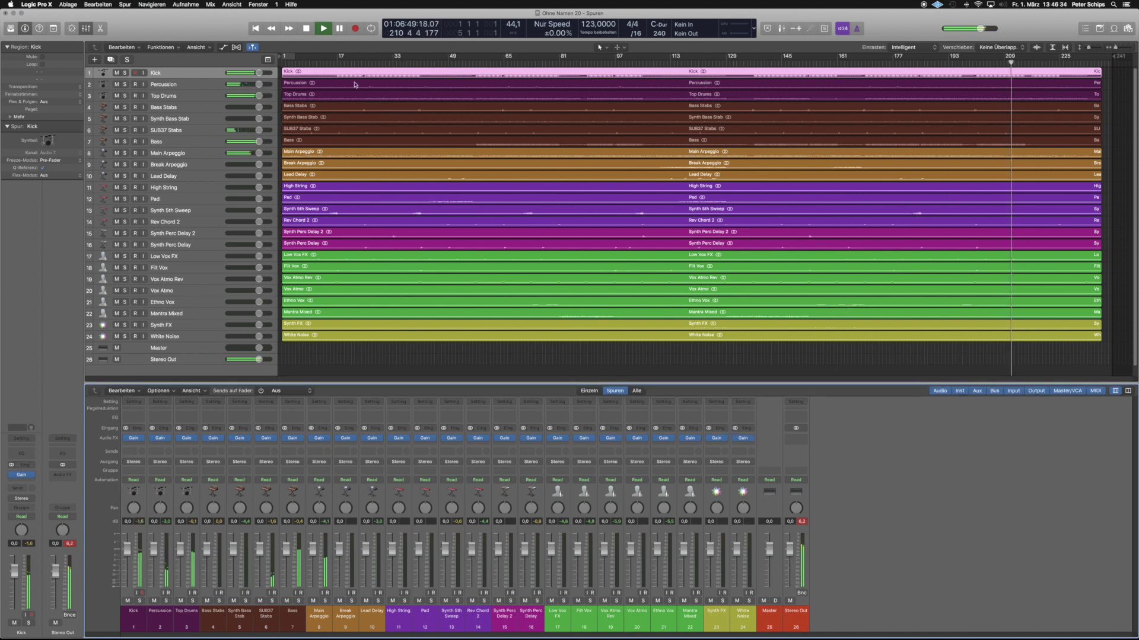
drag(282, 55, 1101, 108)
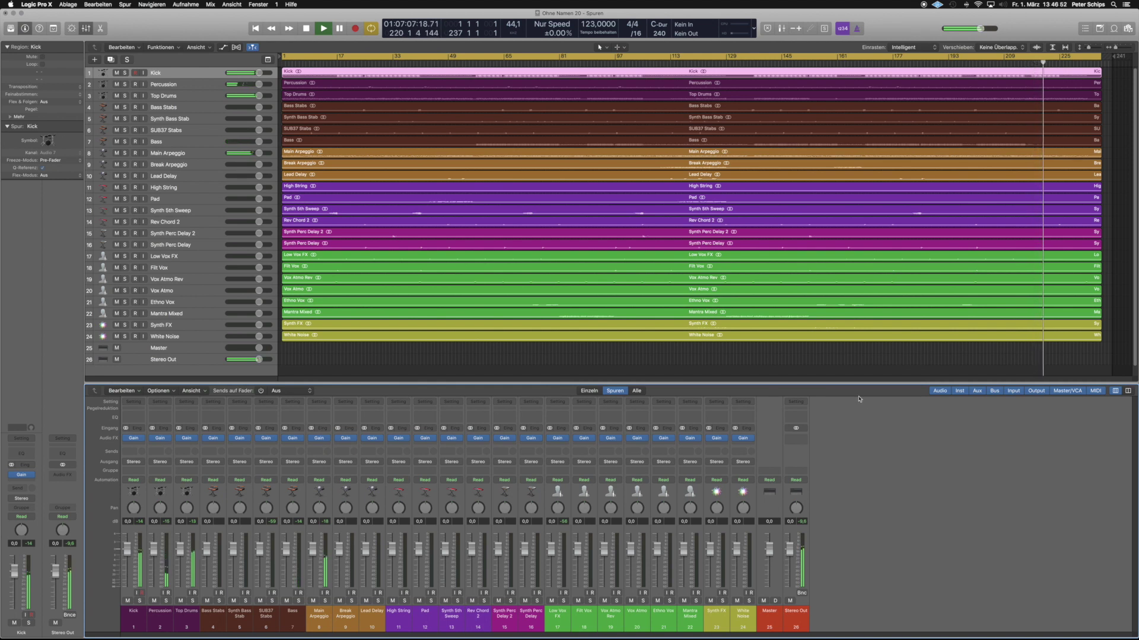
click(854, 364)
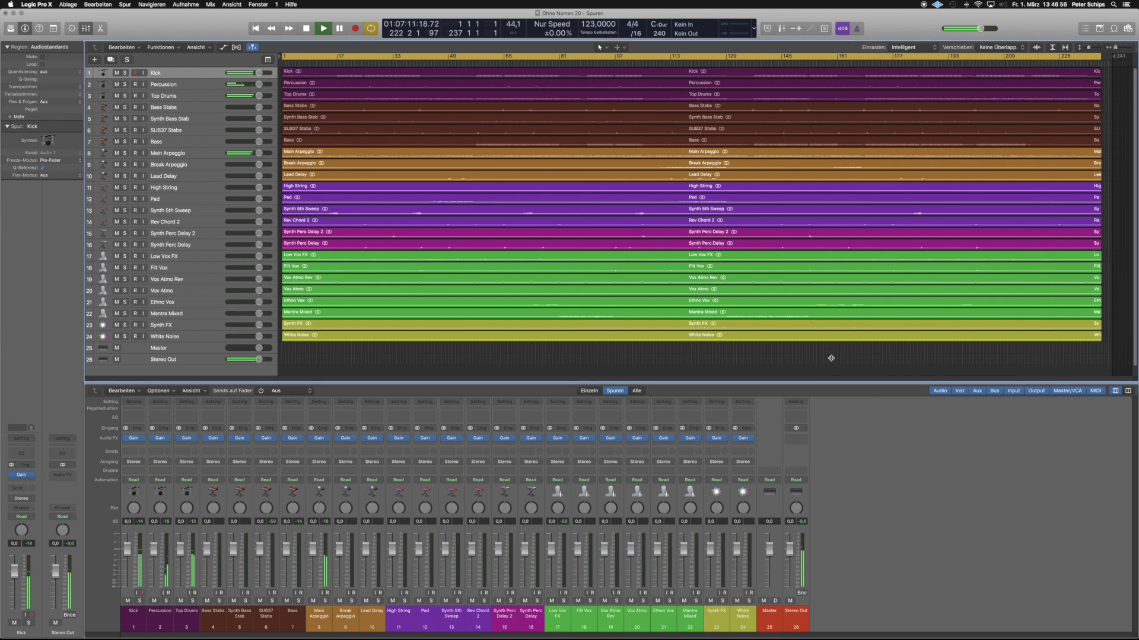
Insert a Gain plug-in on the Stereo Out strip.
click(797, 440)
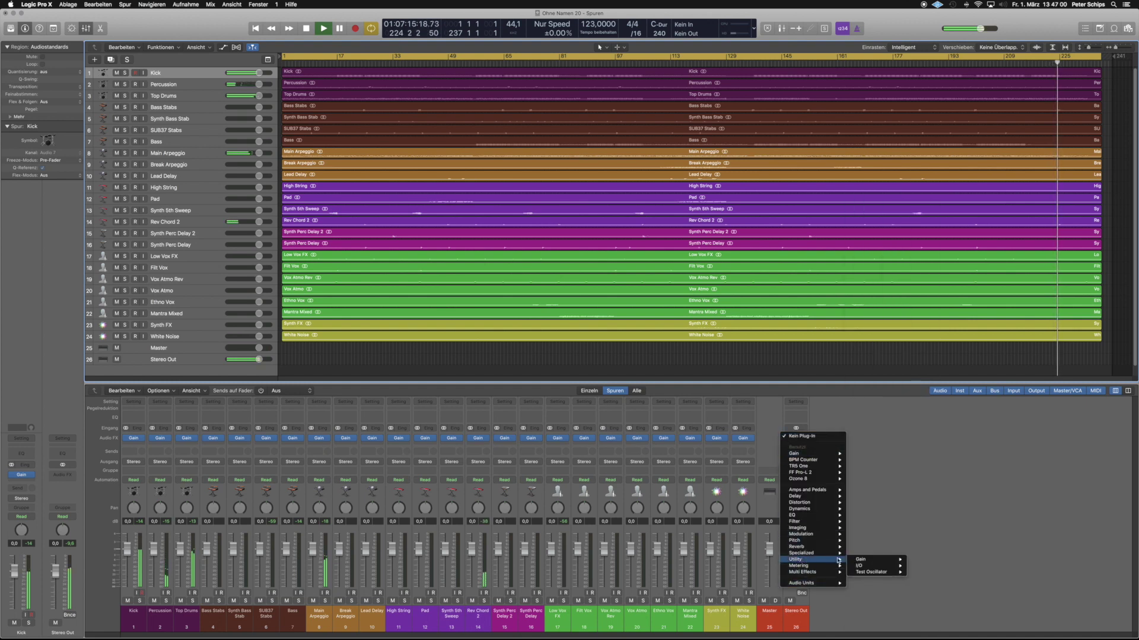
click(922, 560)
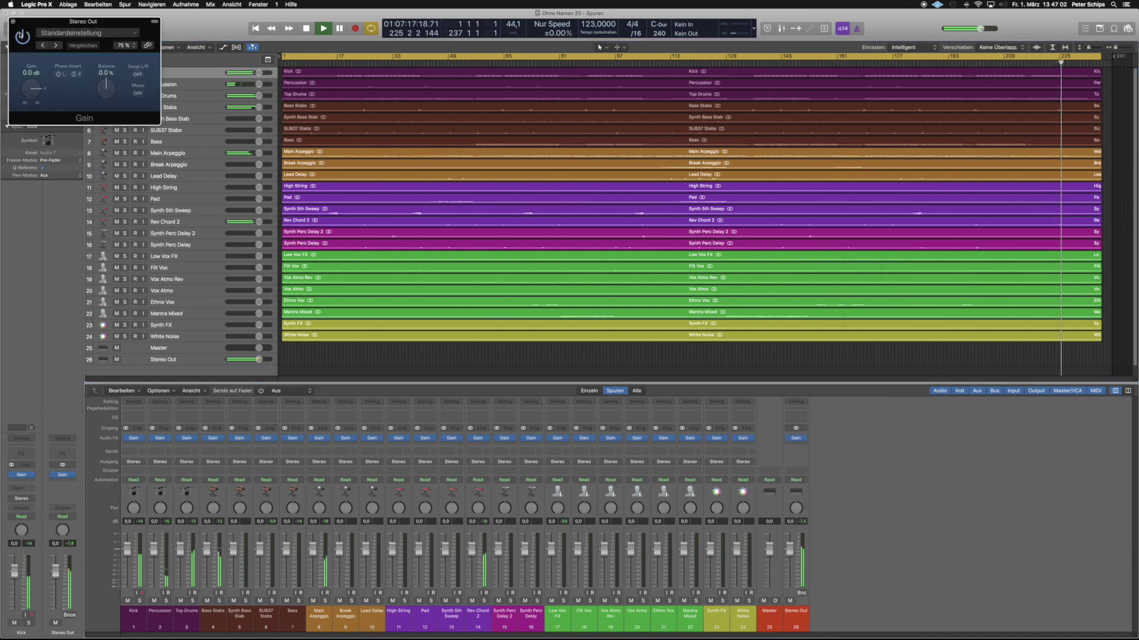
click(12, 22)
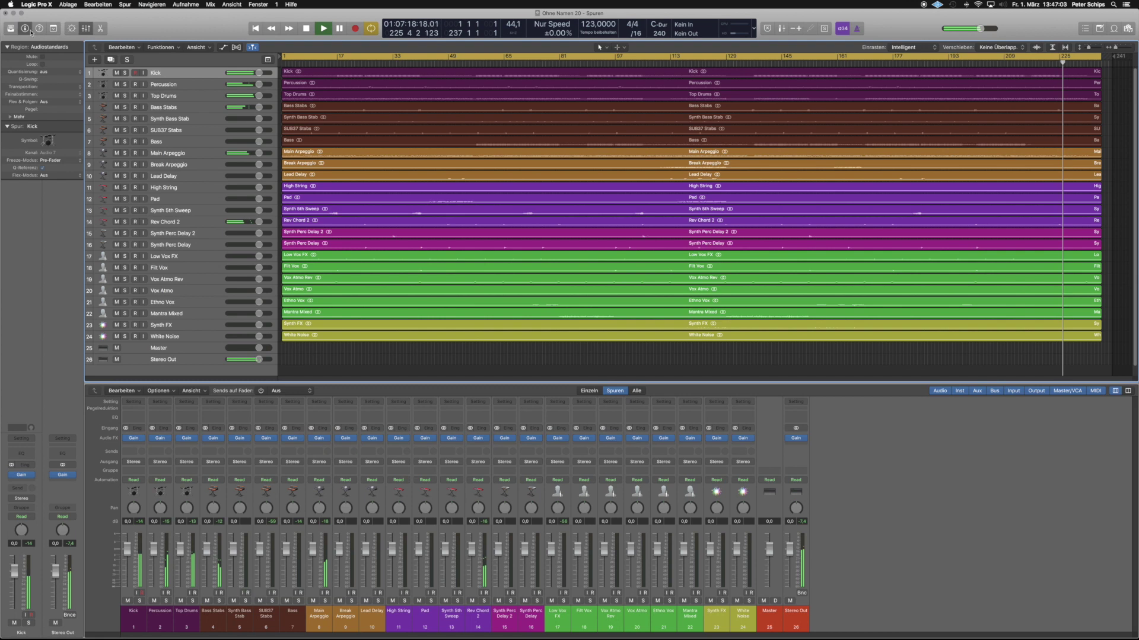
Add stereo FF Pro-Q 3 with the M/S 90Hz Stereo Mono Split 01 preset, then play from bar 1.
click(803, 445)
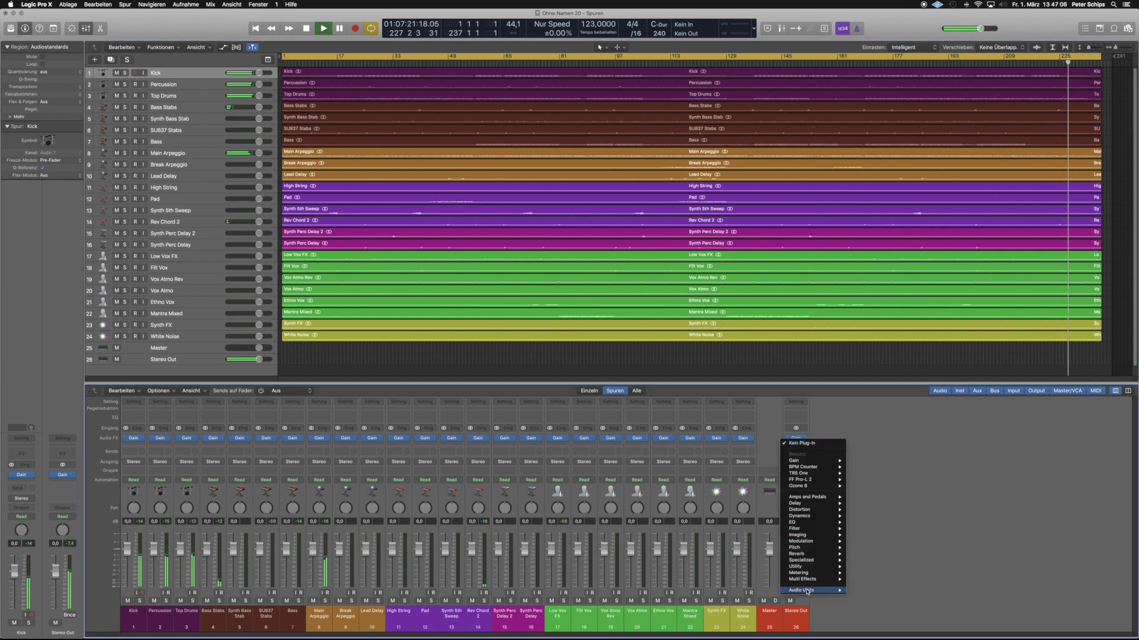
mouse_move(807, 591)
mouse_move(890, 328)
mouse_move(963, 354)
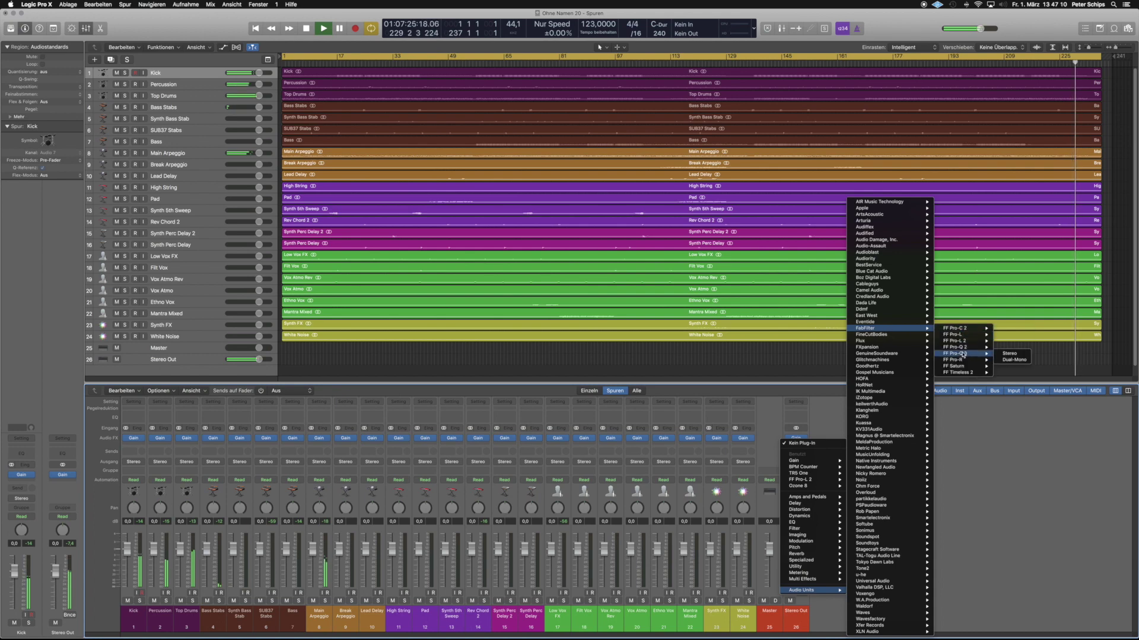
click(1012, 356)
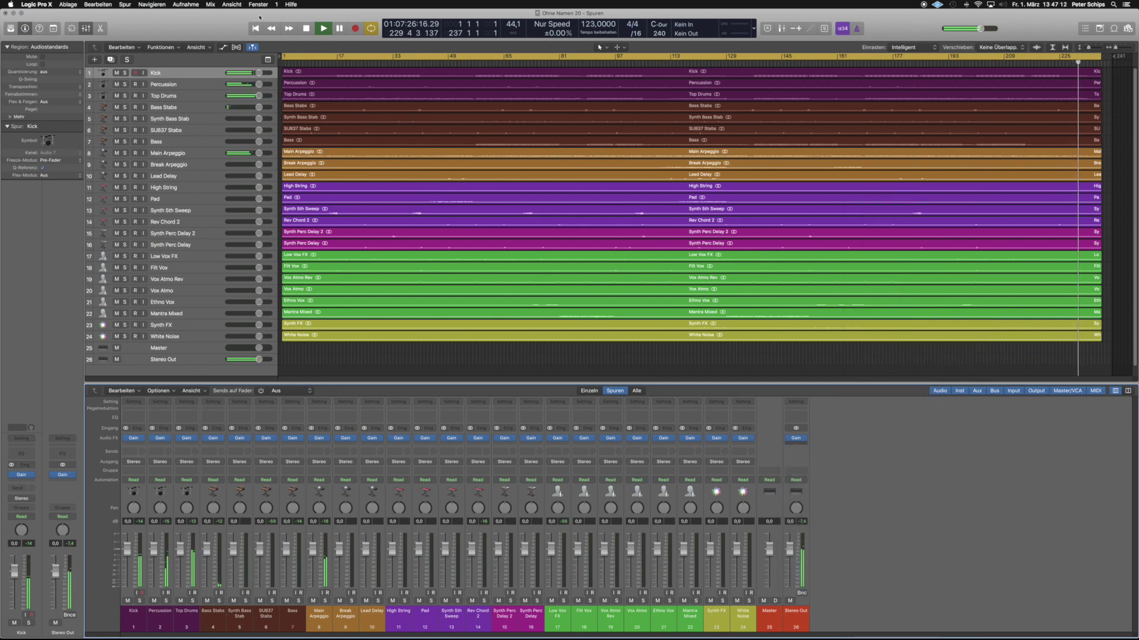
drag(124, 21, 370, 55)
click(370, 67)
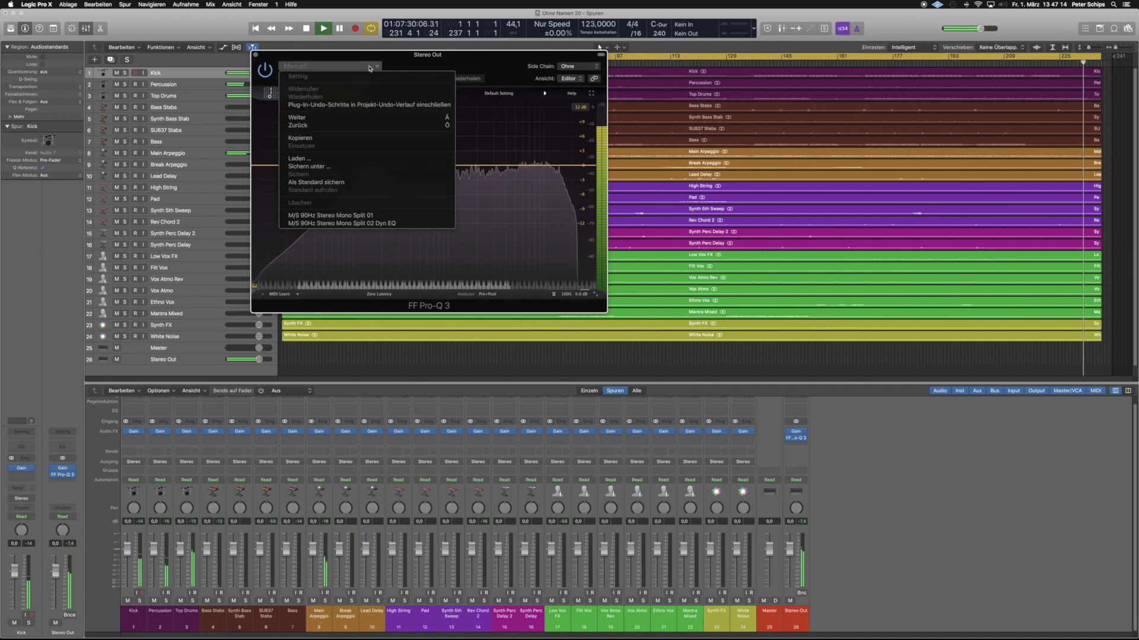
click(354, 216)
click(255, 54)
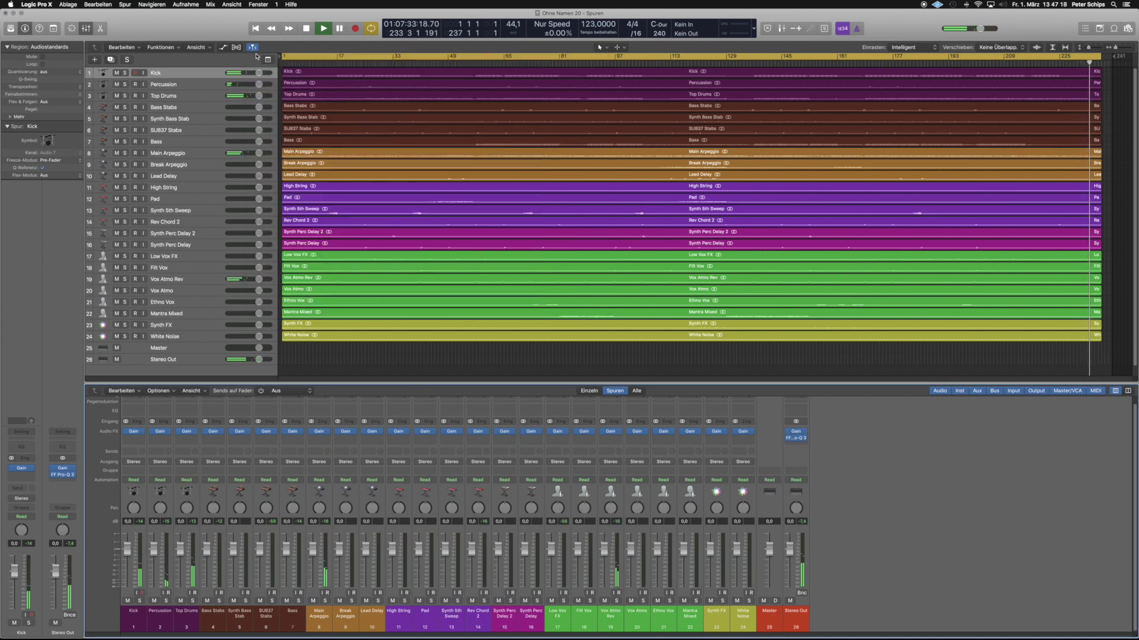
click(252, 32)
key(space)
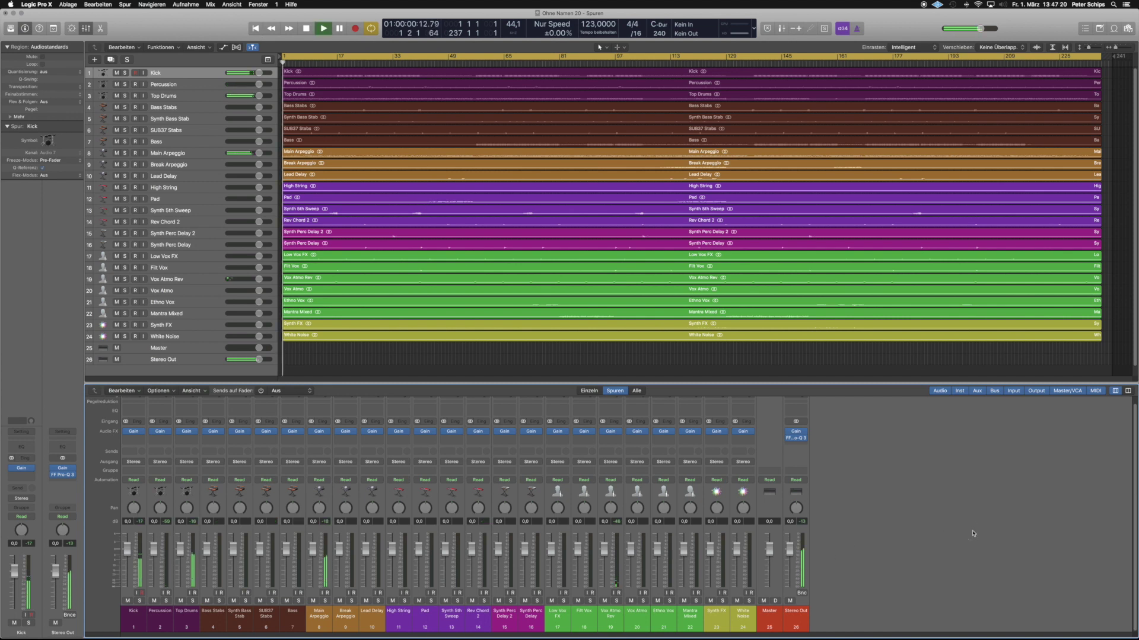
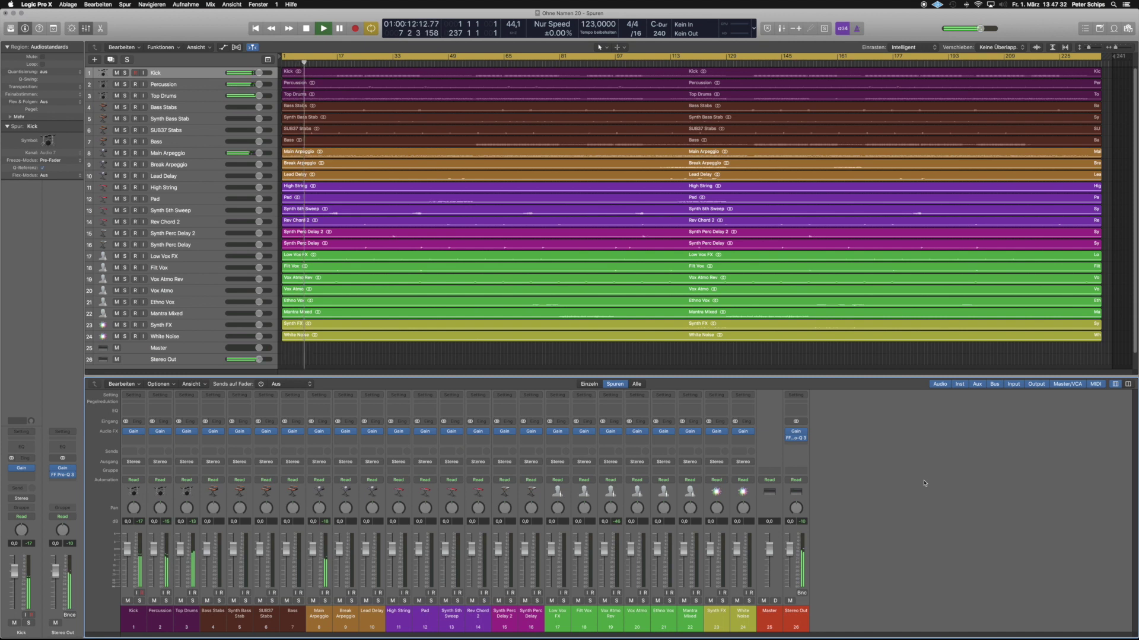
Route the Kick, Percussion and Top Drums channels to Bus 65.
drag(137, 617, 183, 613)
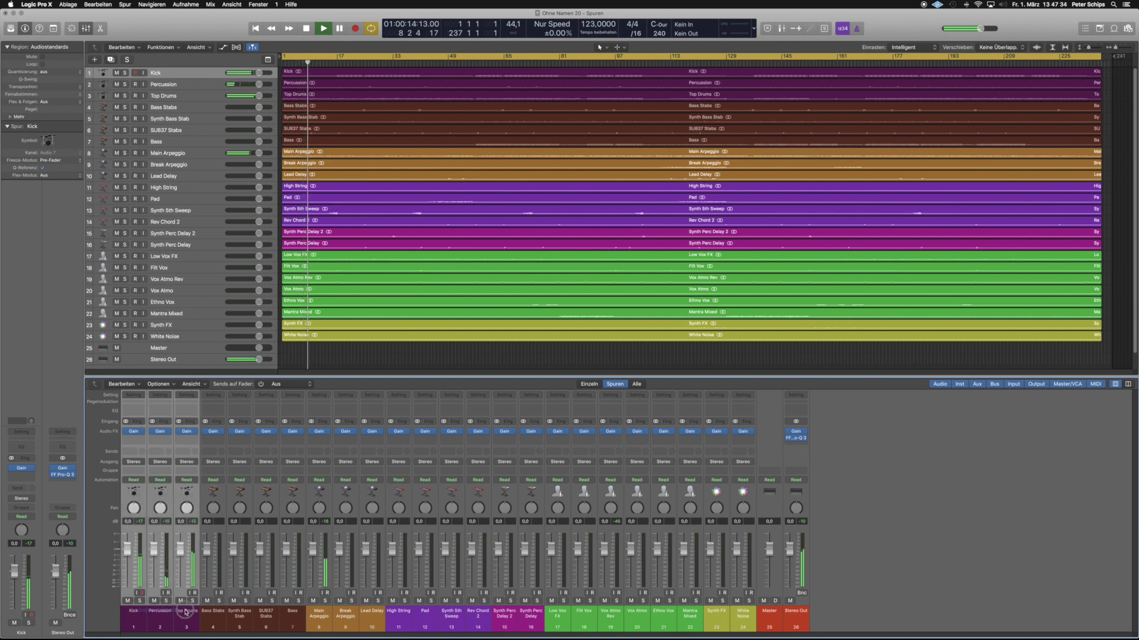
click(134, 462)
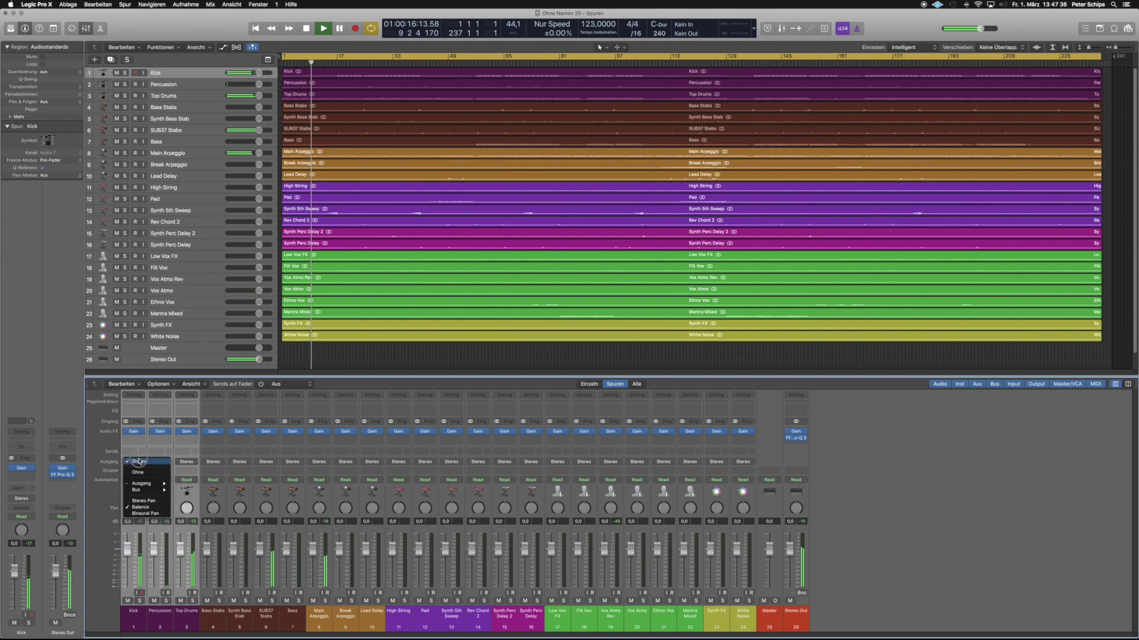
mouse_move(142, 488)
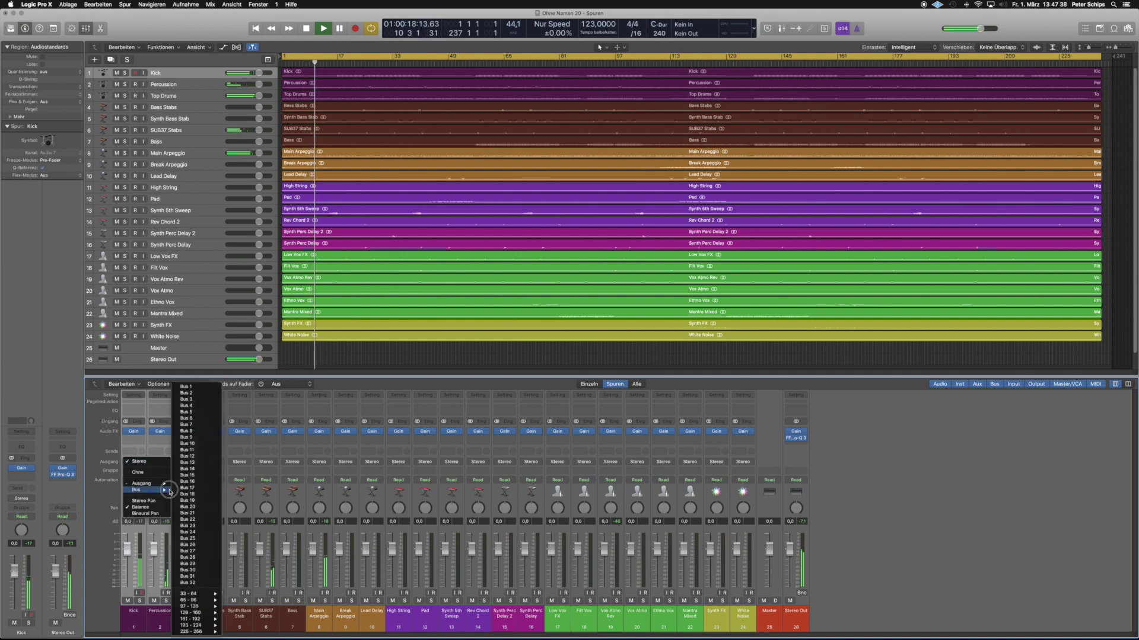
mouse_move(194, 600)
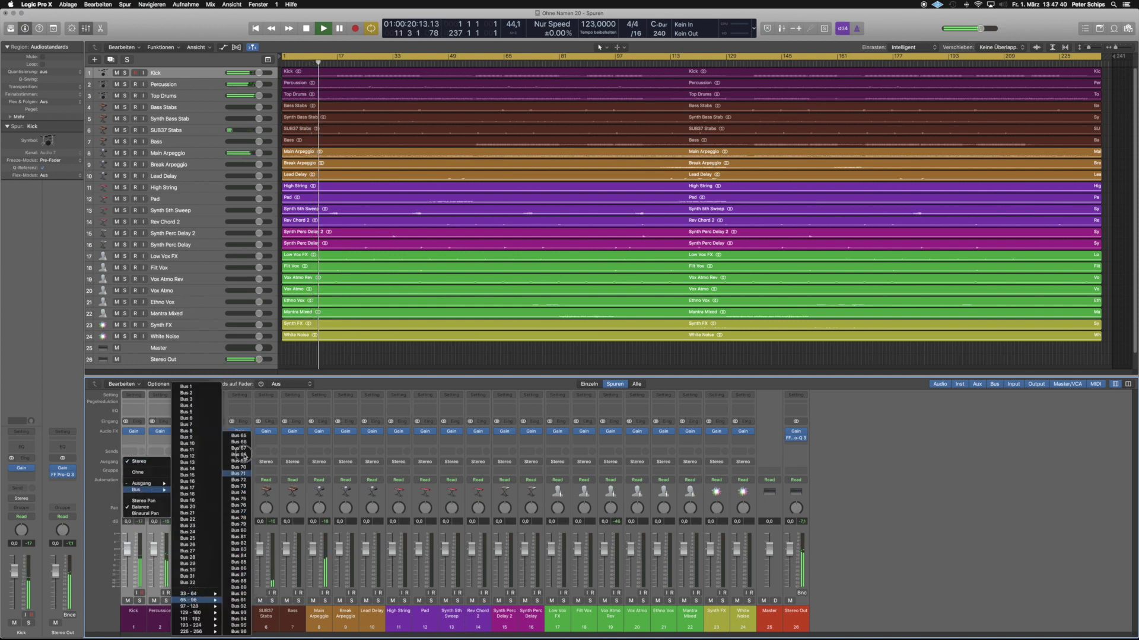
click(242, 436)
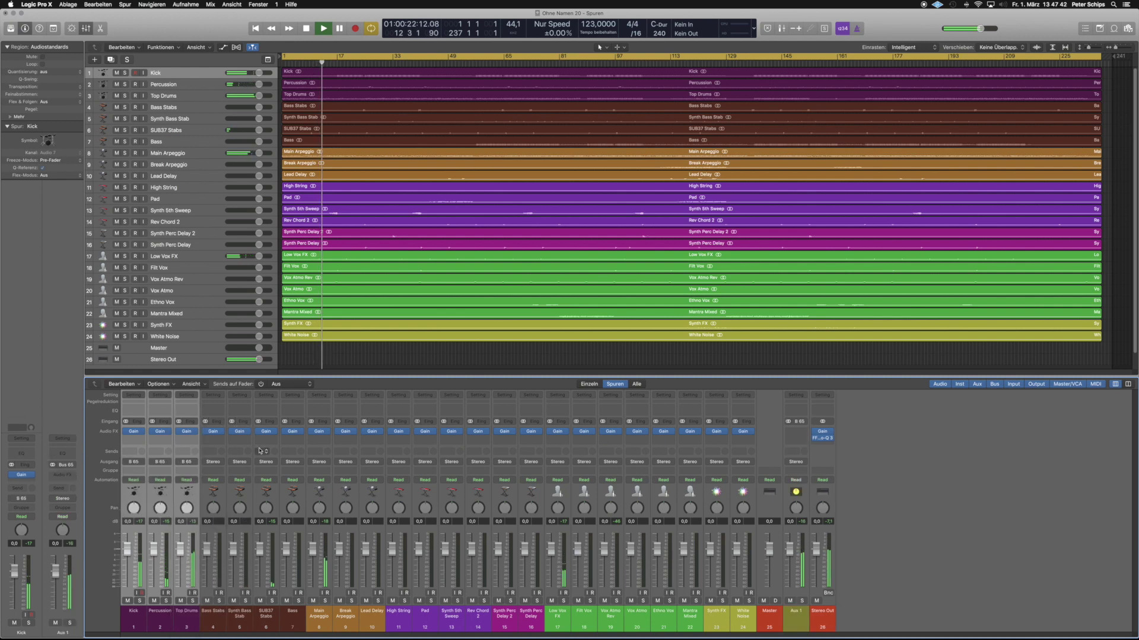
Rename the new Aux 1 channel to 'Drum Bus' and colour it magenta.
click(745, 626)
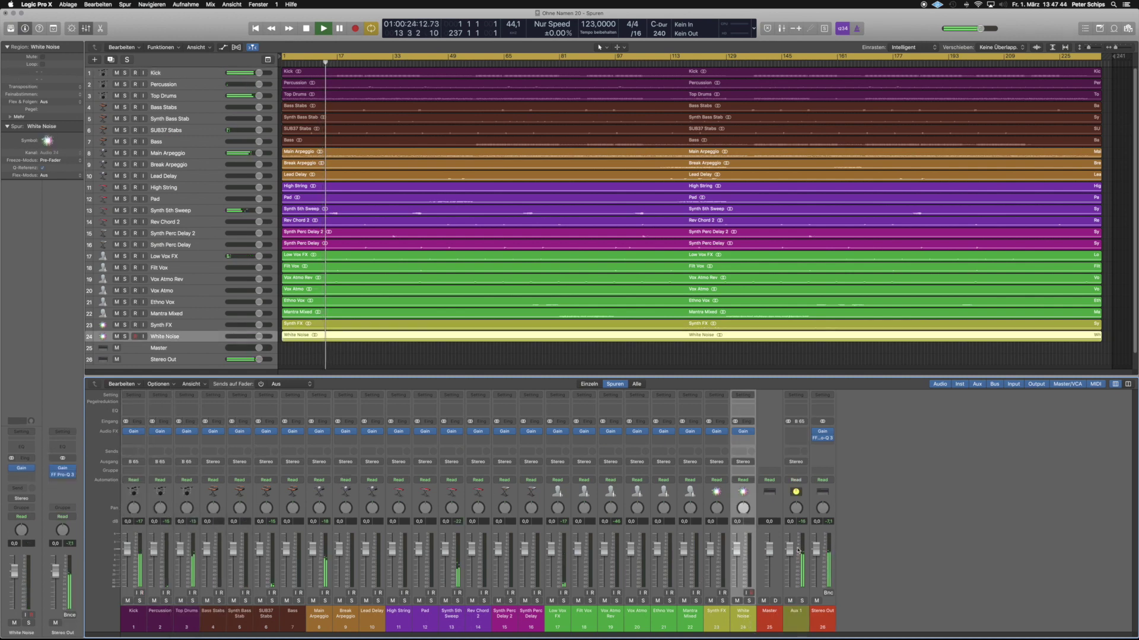
click(793, 479)
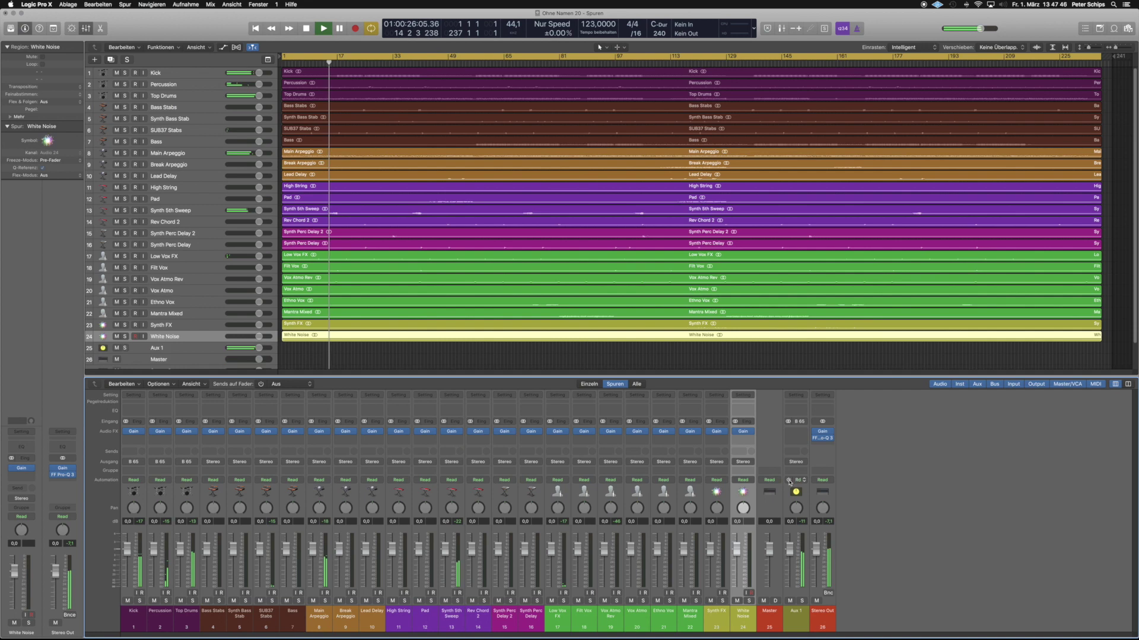
double_click(773, 612)
text(Drum Bus)
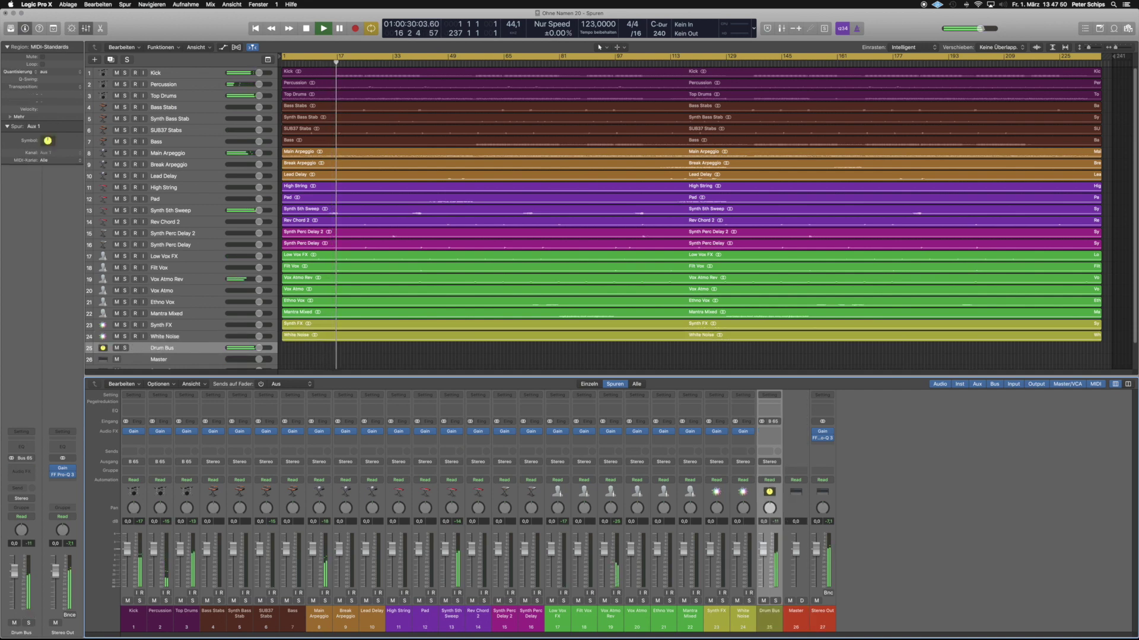
right_click(772, 611)
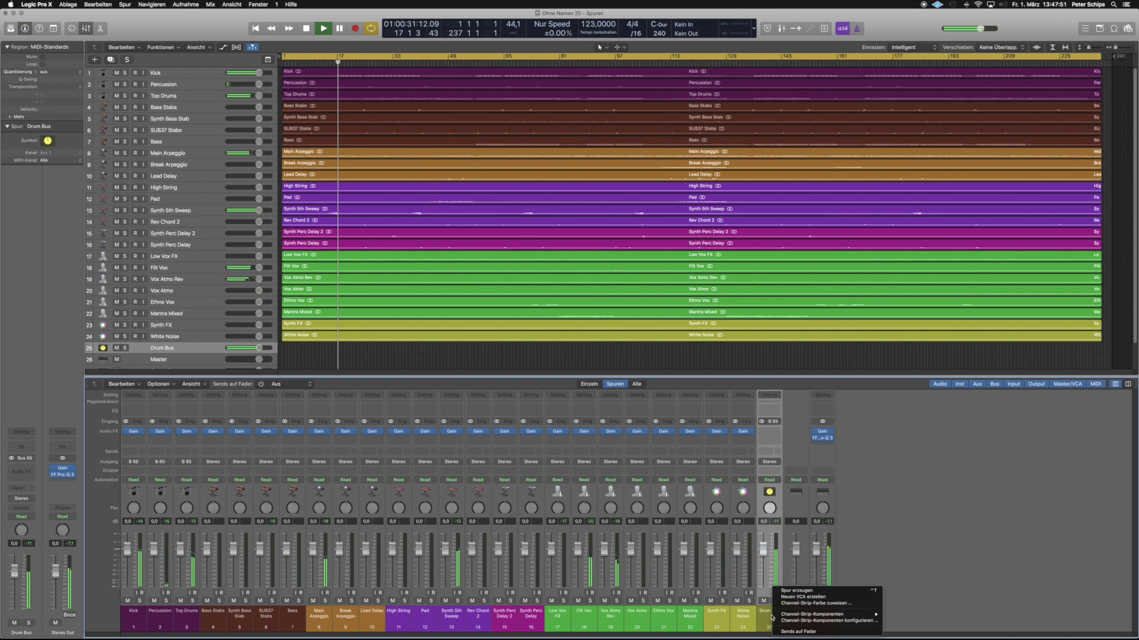
click(802, 604)
click(822, 389)
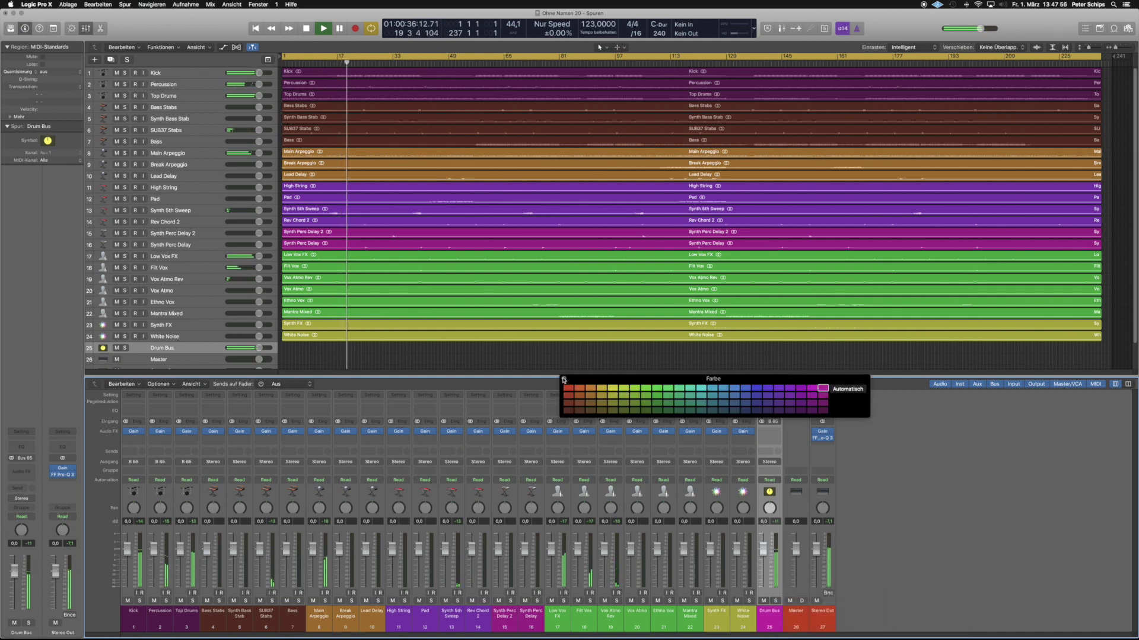
click(563, 380)
Give Drum Bus a rack icon from the Eigene Symbole category.
click(47, 141)
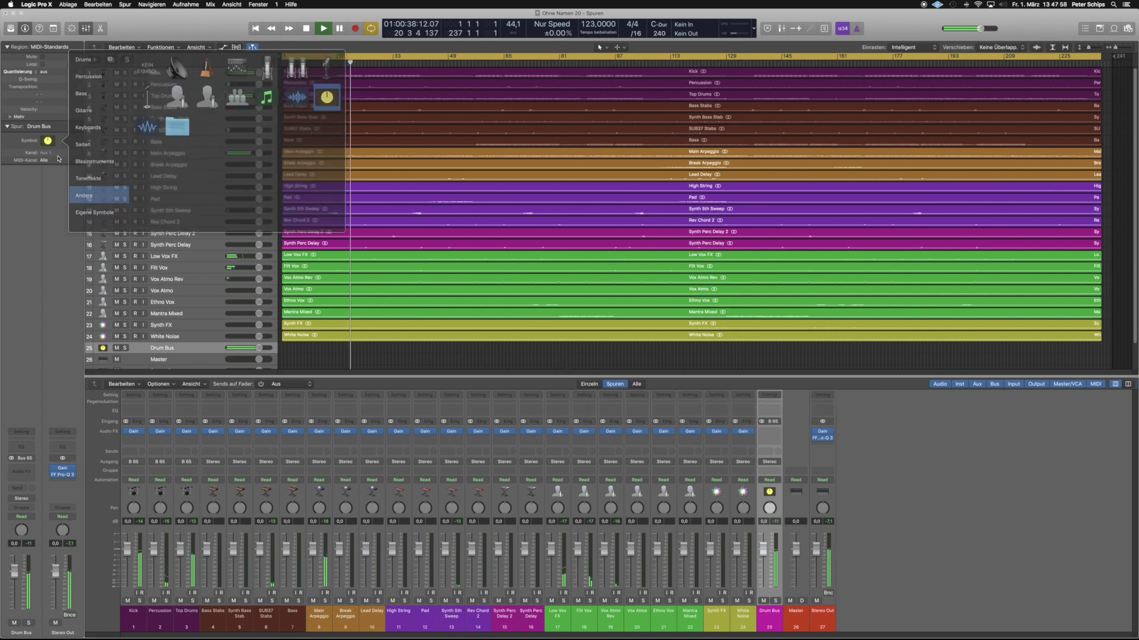
click(90, 213)
click(183, 68)
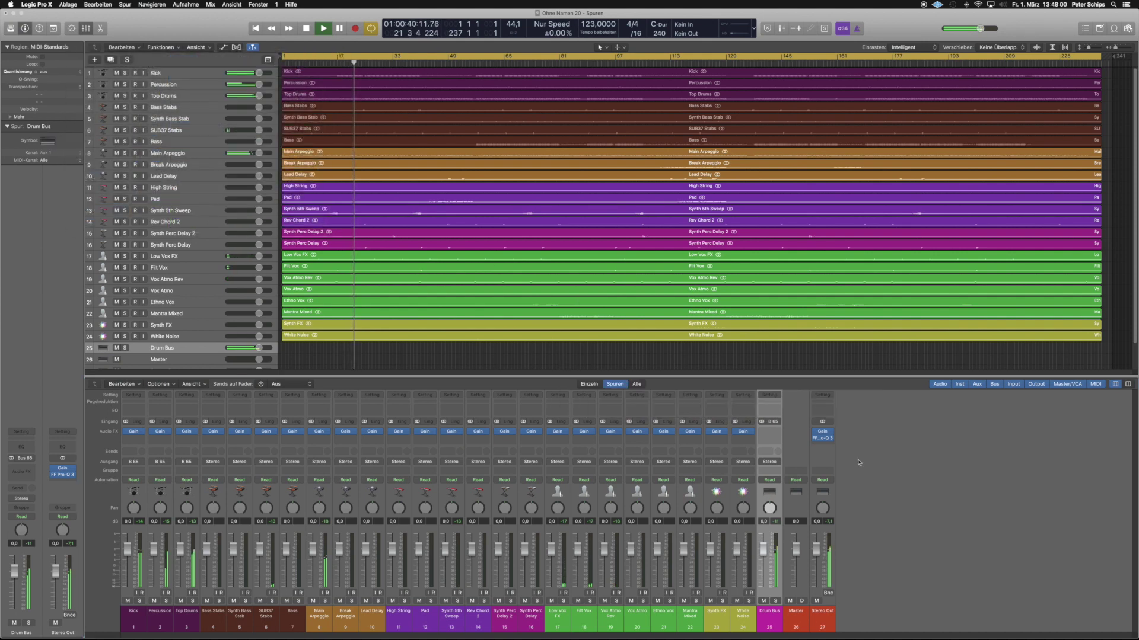
click(940, 491)
drag(212, 614, 285, 616)
Route the Bass Stabs, Synth Bass Stab, SUB37 Stabs and Bass channels to Bus 66.
click(213, 462)
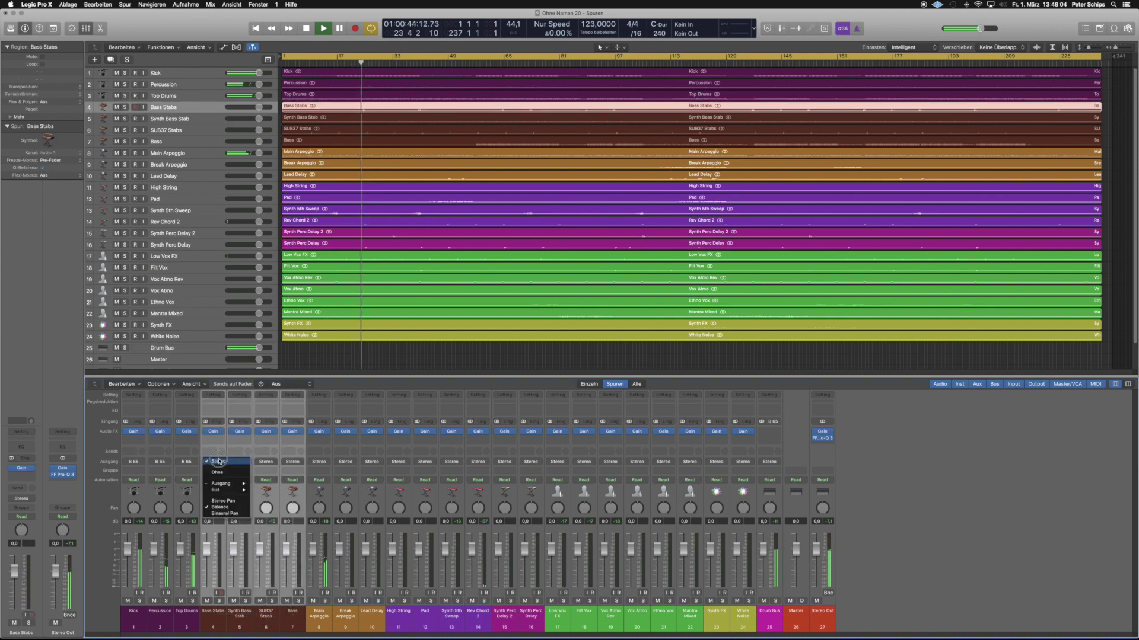
mouse_move(222, 490)
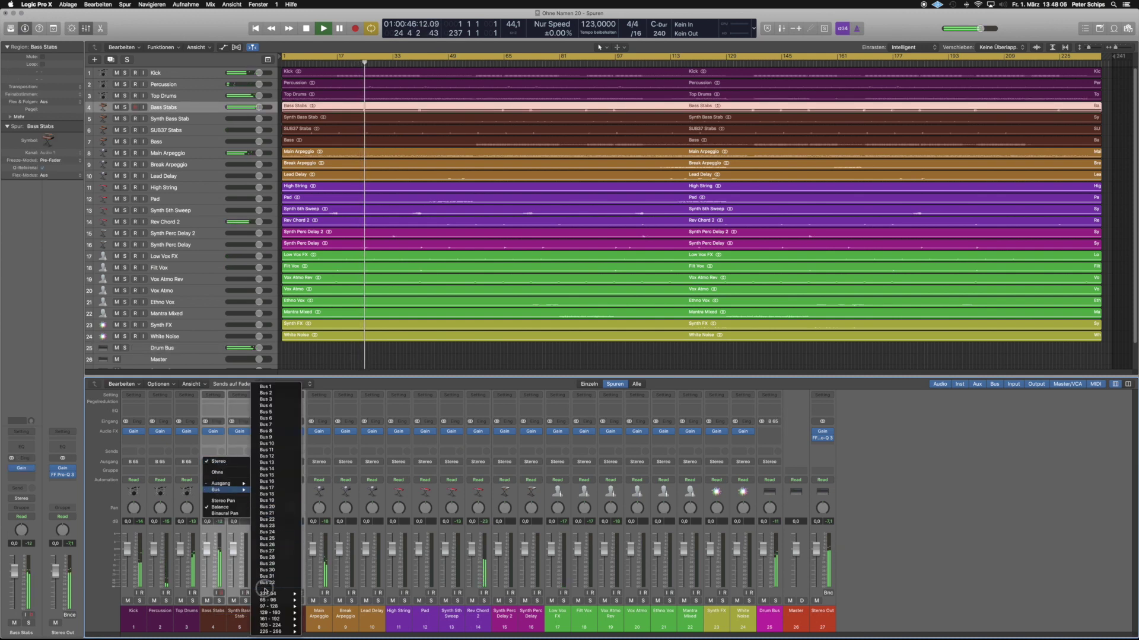
mouse_move(265, 601)
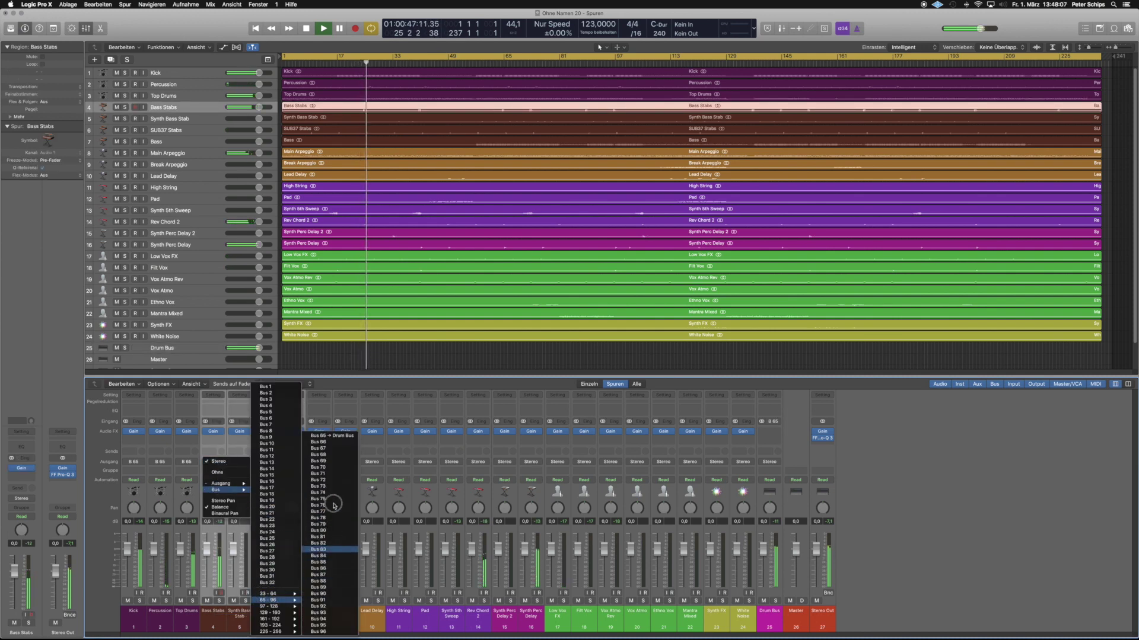
click(318, 442)
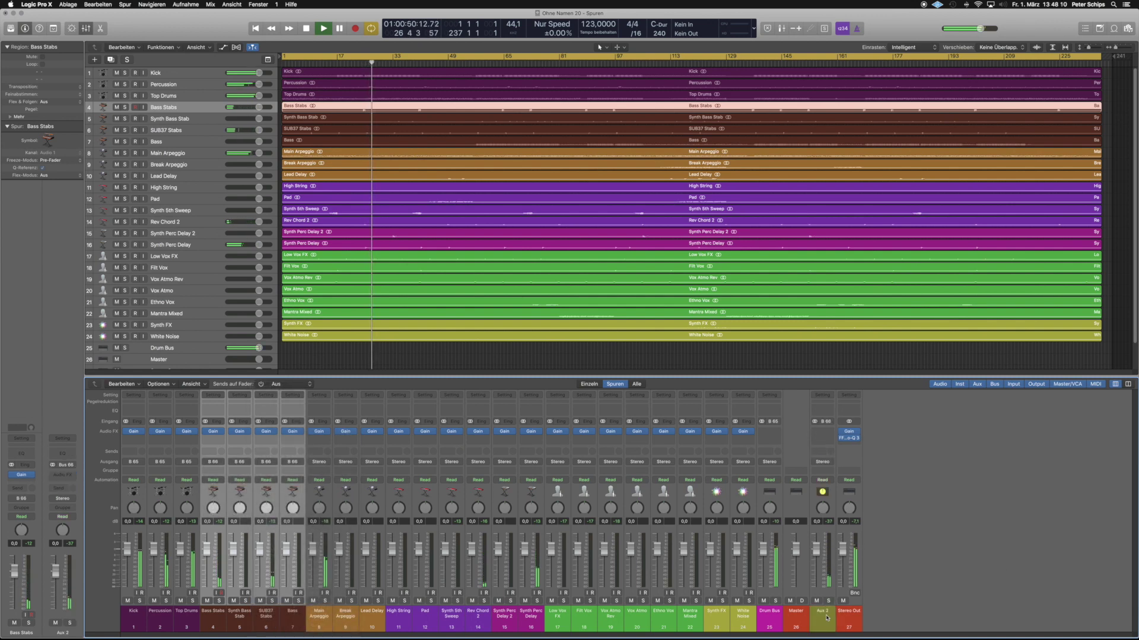
Rename Aux 2 to 'Bass Bus' and create a track for it with Ctrl+T.
double_click(827, 617)
text(Bass Bus)
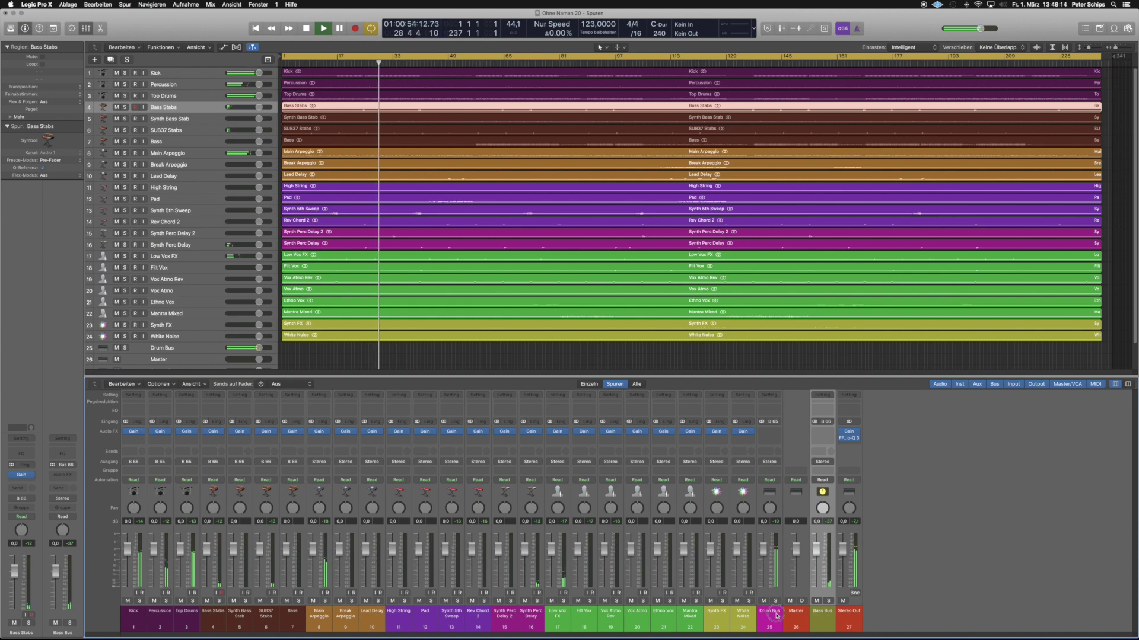
click(777, 616)
key(ctrl+t)
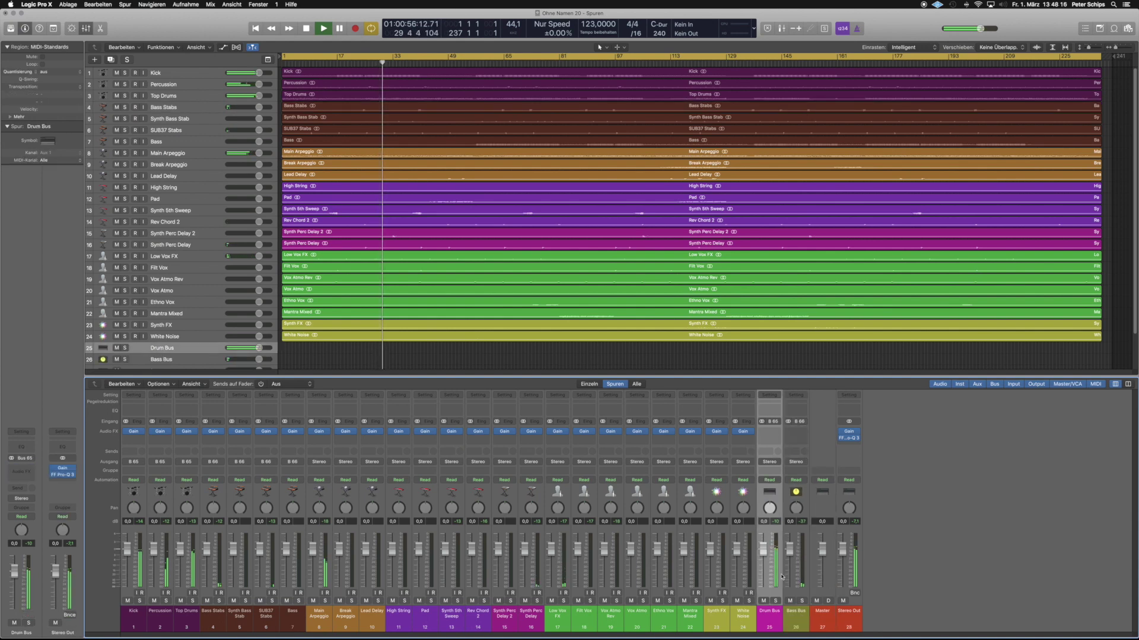
Assign Bass Bus a channel colour and a fader track icon.
click(798, 584)
right_click(799, 587)
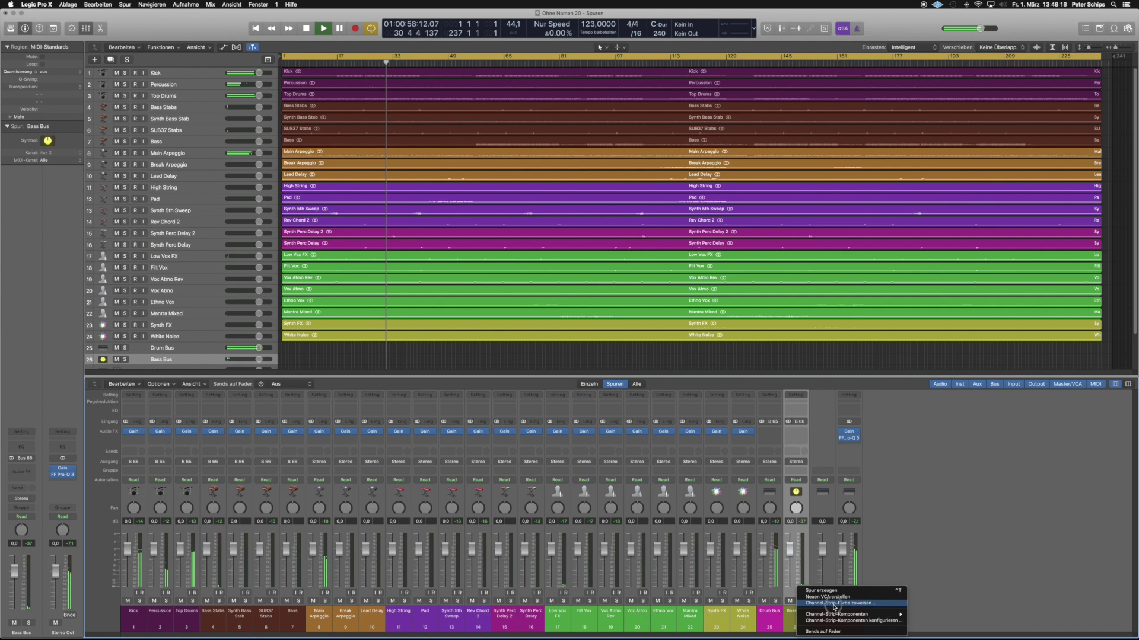
click(834, 603)
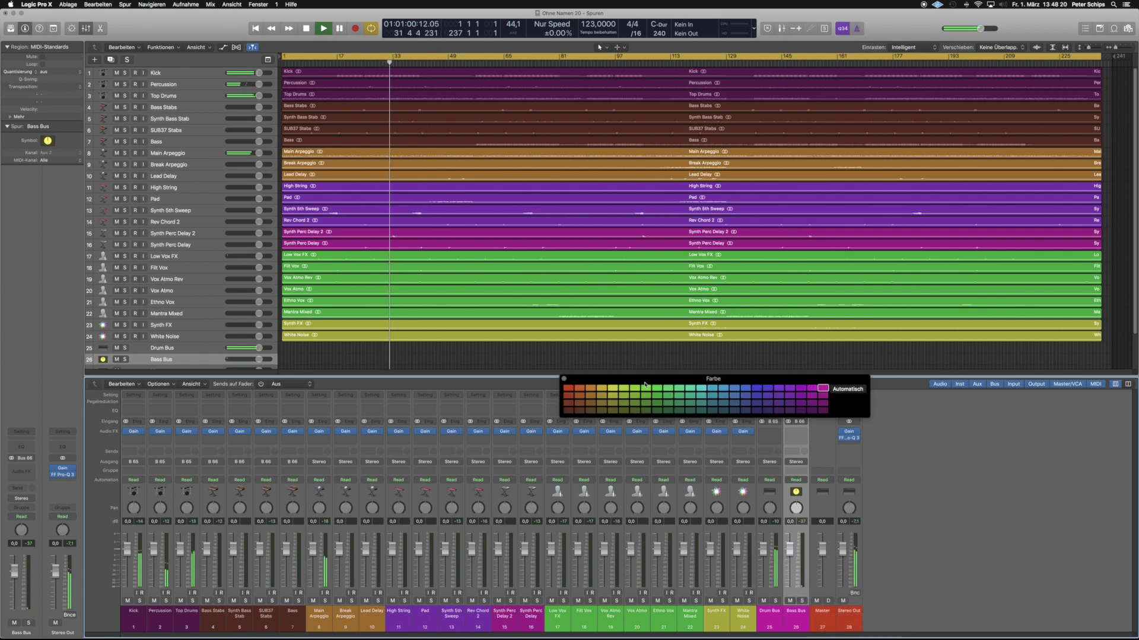
click(564, 379)
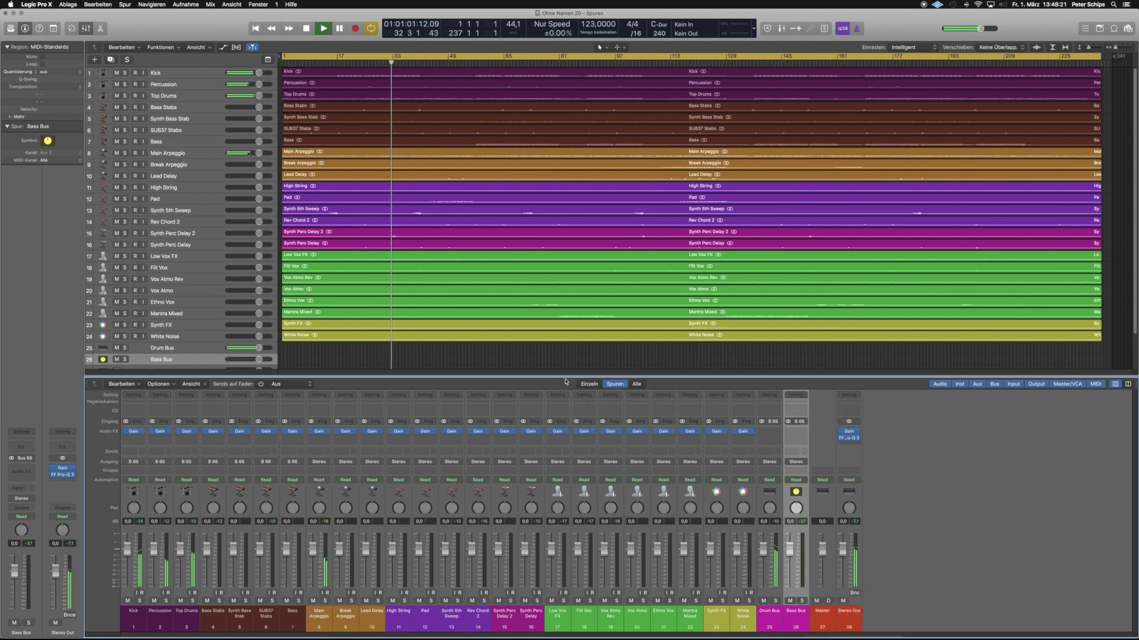
click(48, 141)
click(97, 214)
click(179, 77)
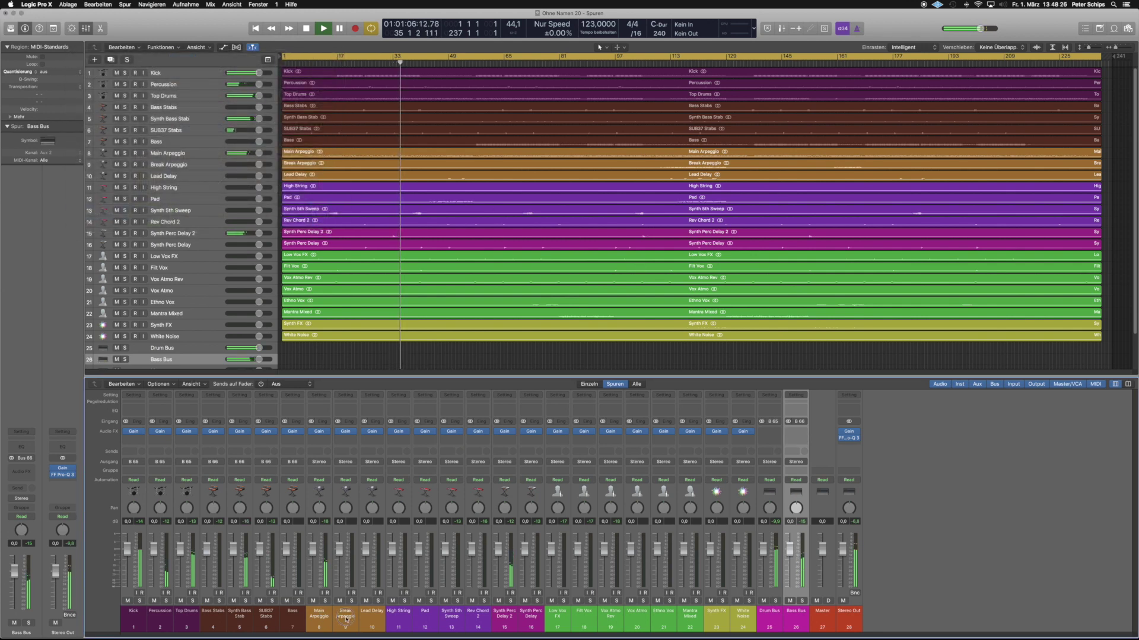
Route the Main Arpeggio, Break Arpeggio and Lead Delay channels to Bus 67.
drag(346, 620, 368, 620)
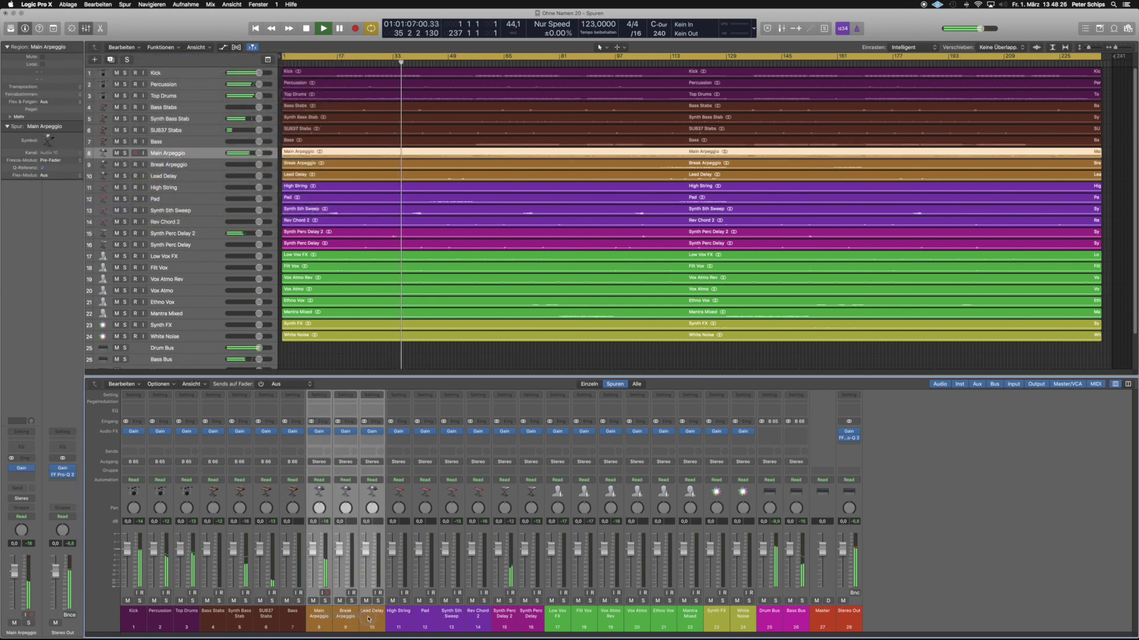
click(323, 464)
mouse_move(332, 490)
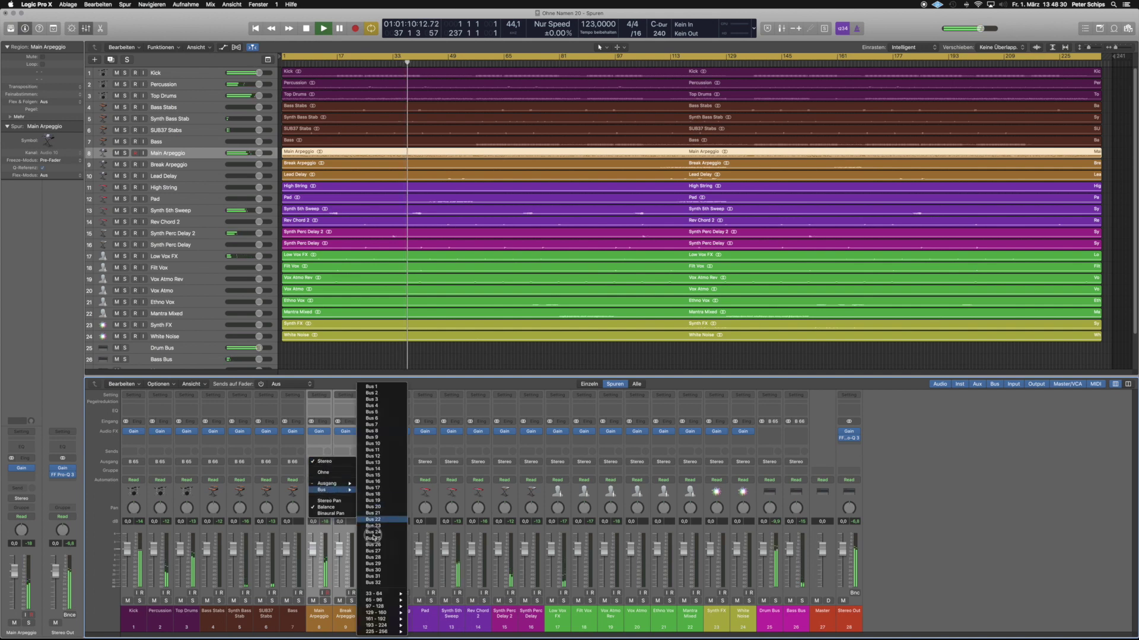
mouse_move(376, 600)
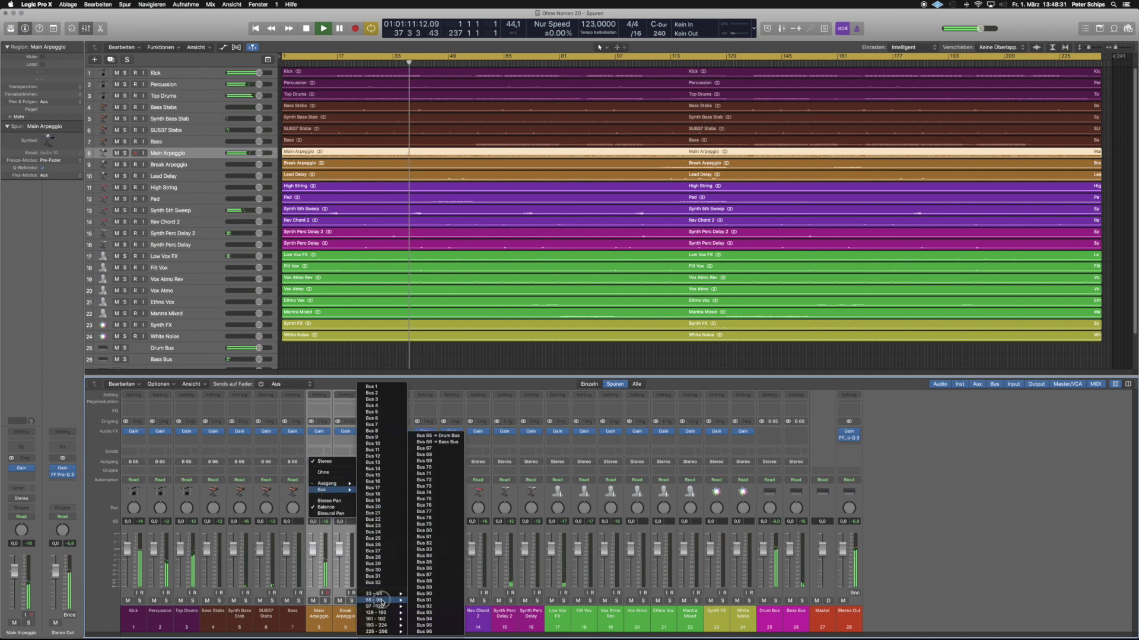
click(441, 450)
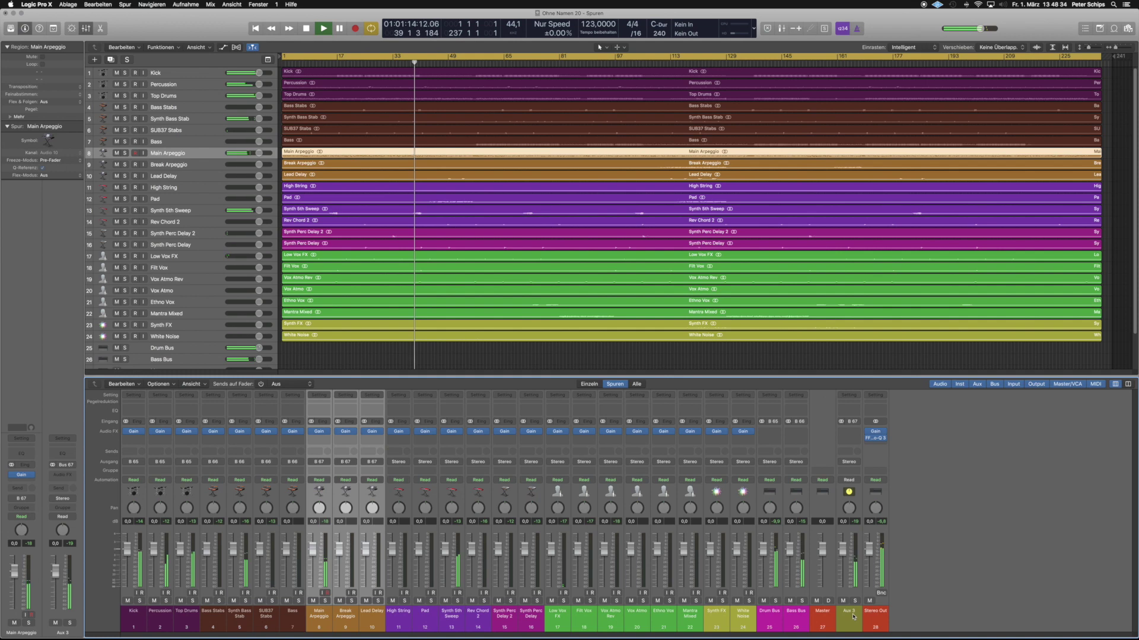
Rename Aux 3 to 'Synth Bus' and give it its own track.
double_click(853, 616)
text(Synth Bus)
key(Return)
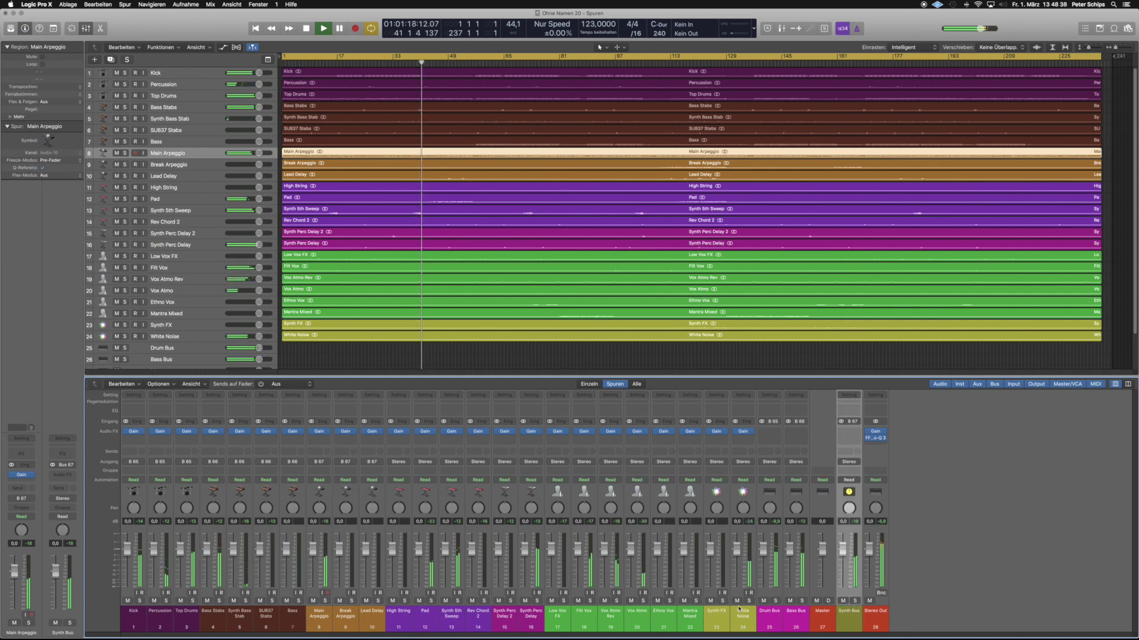
click(800, 612)
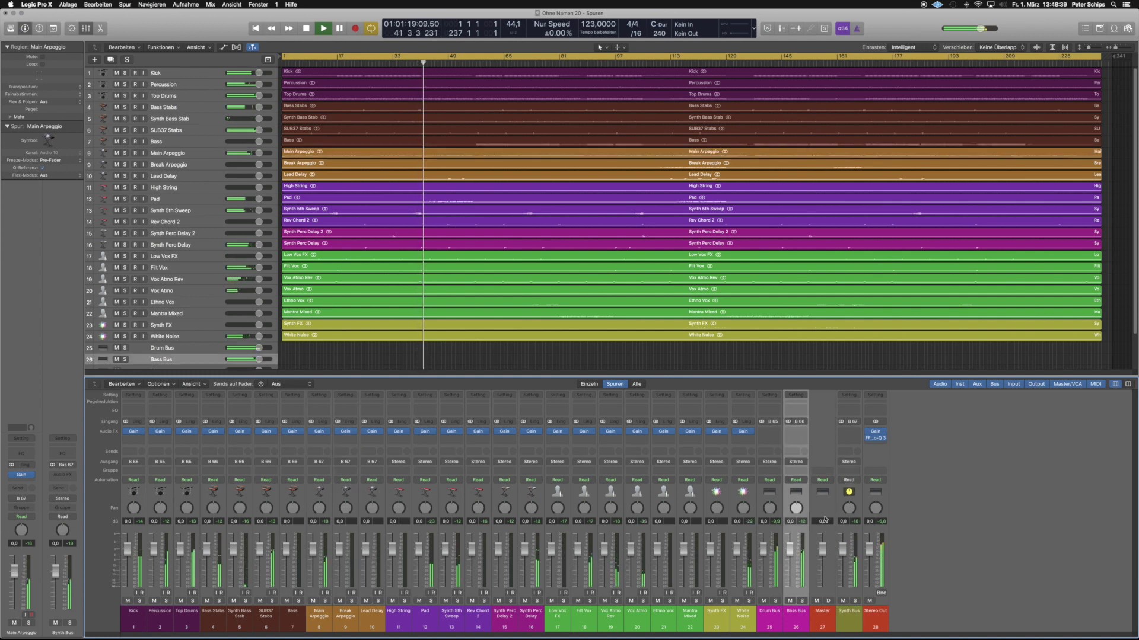
click(840, 481)
Colour Synth Bus magenta and give it a dark rack symbol from the custom category.
right_click(824, 618)
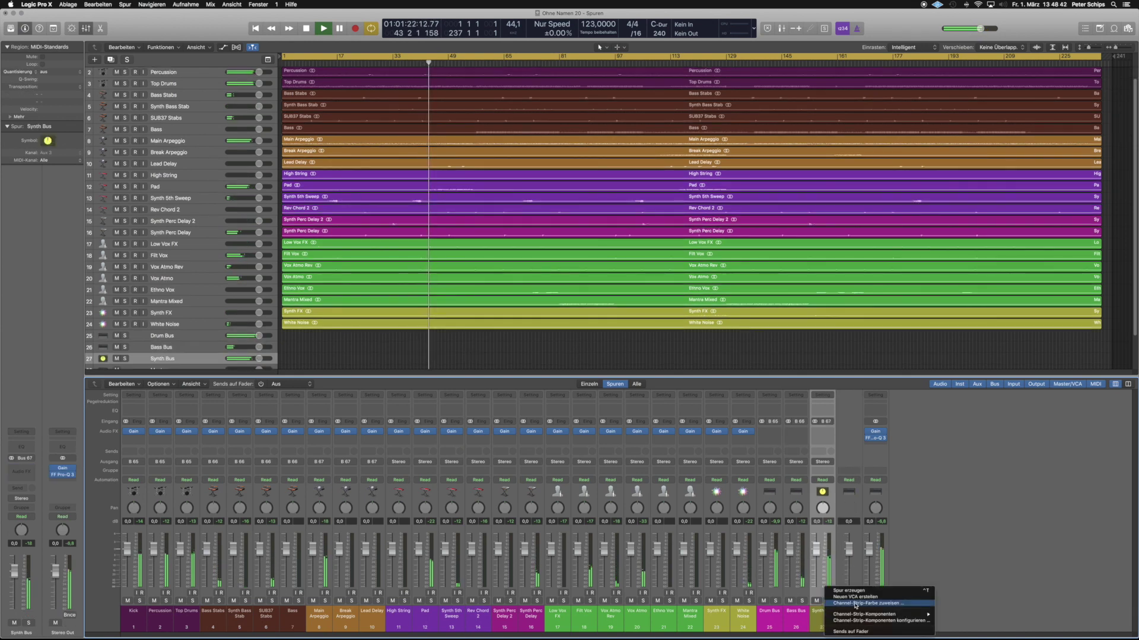
click(848, 603)
click(823, 388)
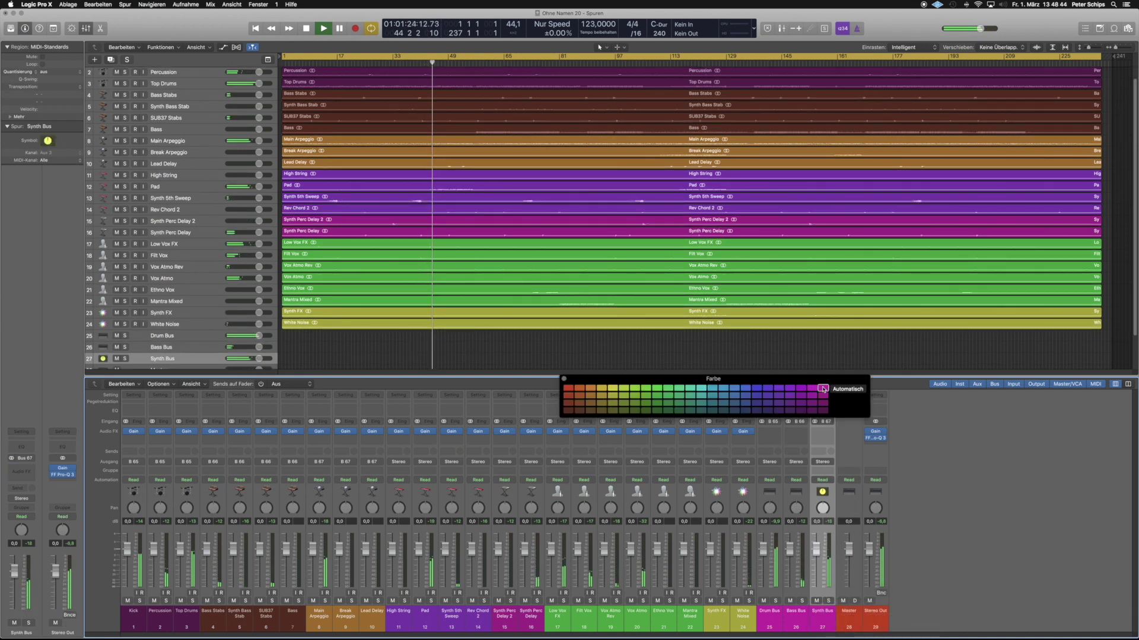
click(564, 379)
click(52, 141)
click(96, 212)
click(182, 68)
click(970, 497)
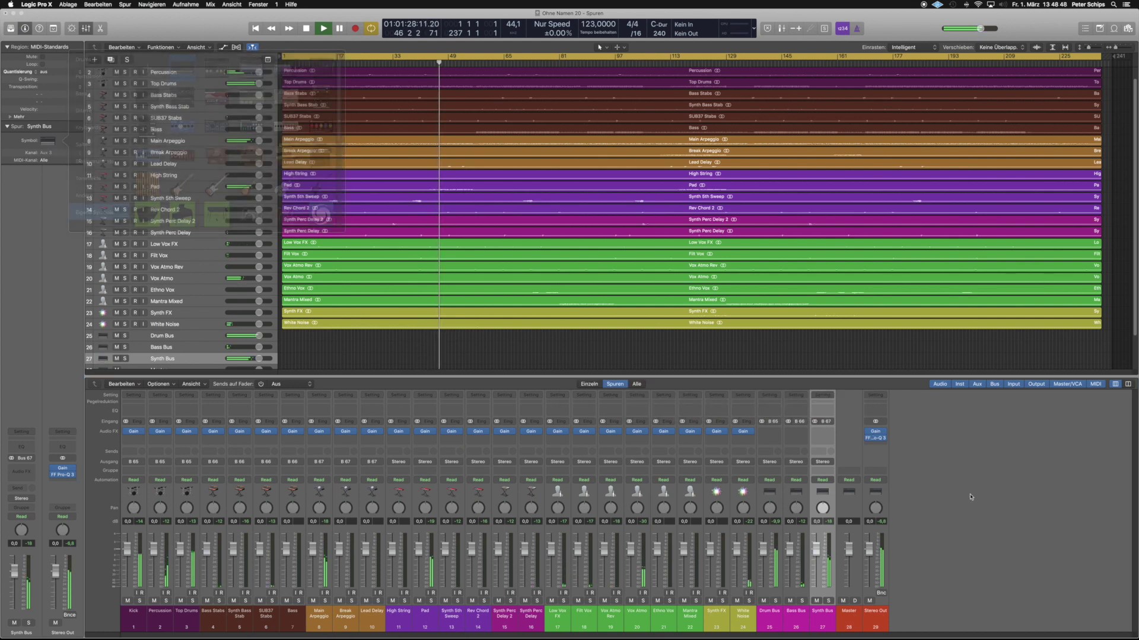
click(398, 614)
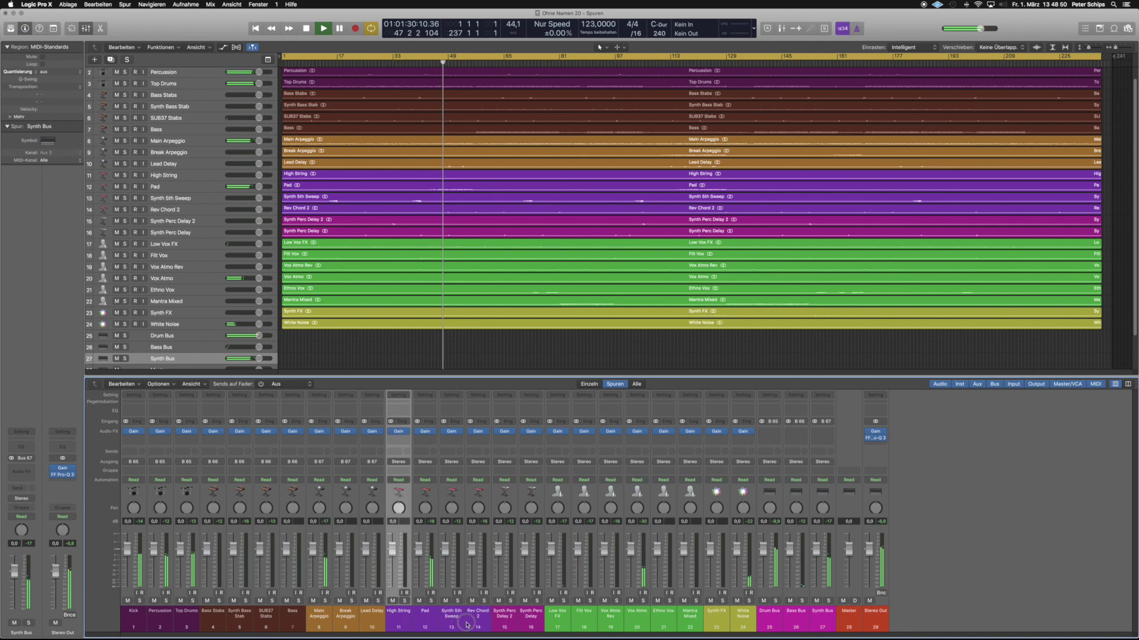
Route High String, Pad, Synth 5th Sweep and Rev Chord 2 to Bus 68.
shift+click(477, 617)
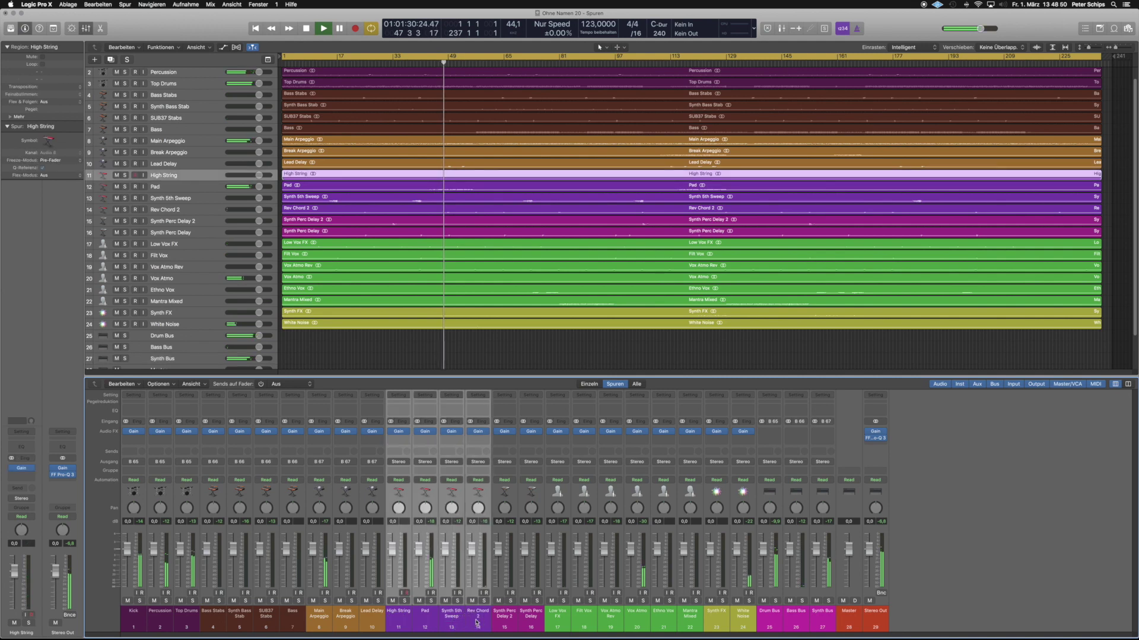
click(403, 462)
mouse_move(418, 490)
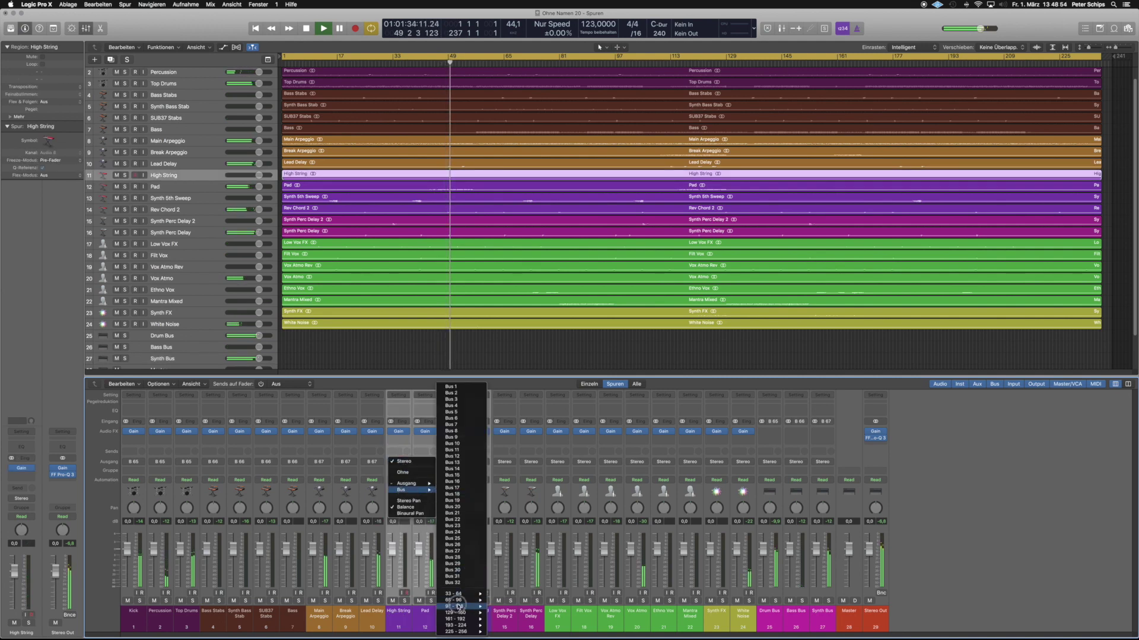
mouse_move(458, 600)
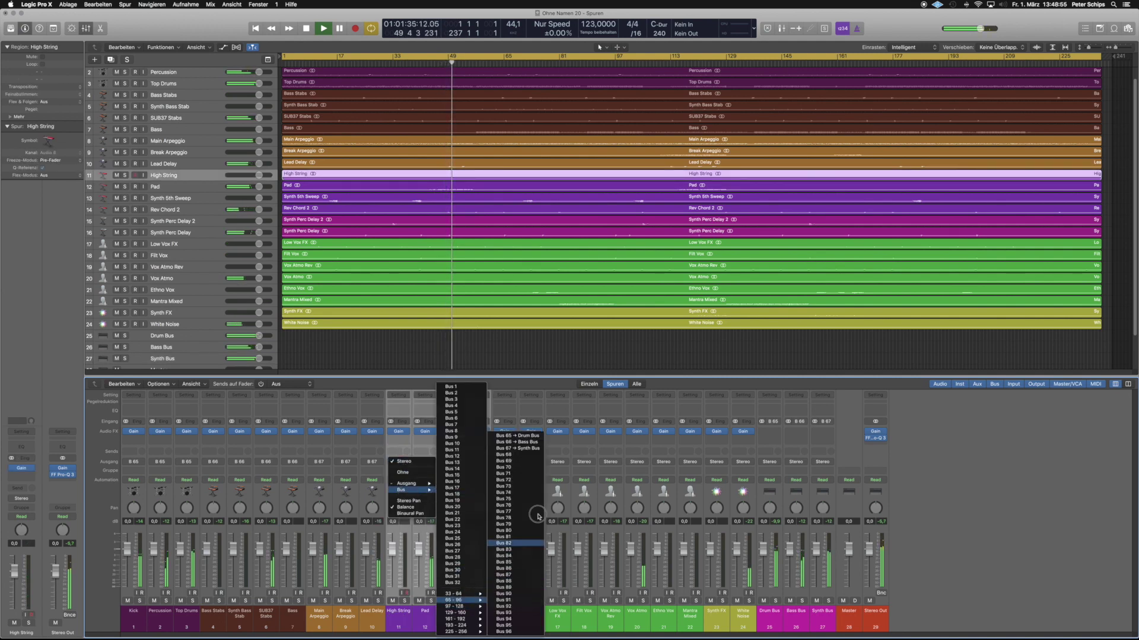
click(533, 457)
Rename the new aux to 'Pad Bus' and give it its own track.
double_click(877, 614)
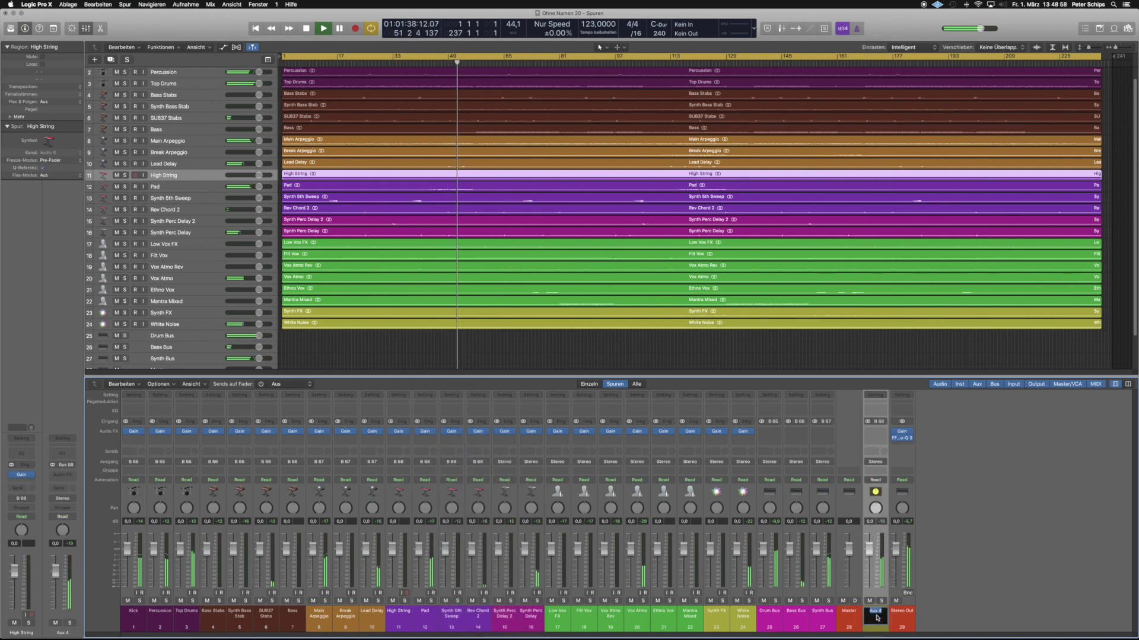
text(Pad Bus)
key(Return)
click(825, 619)
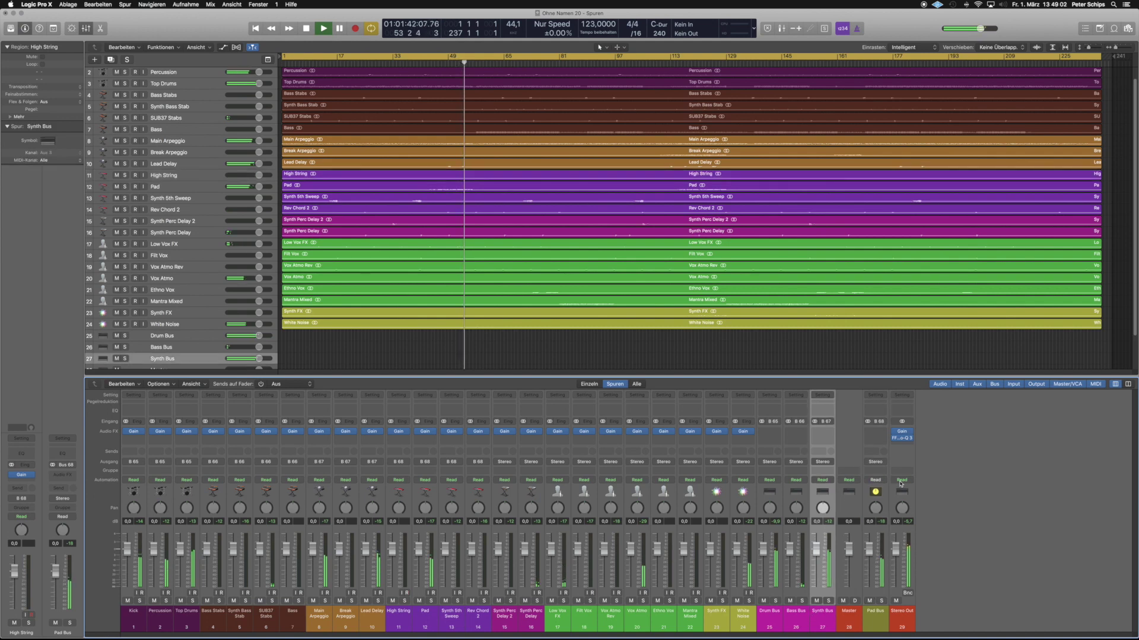
click(869, 481)
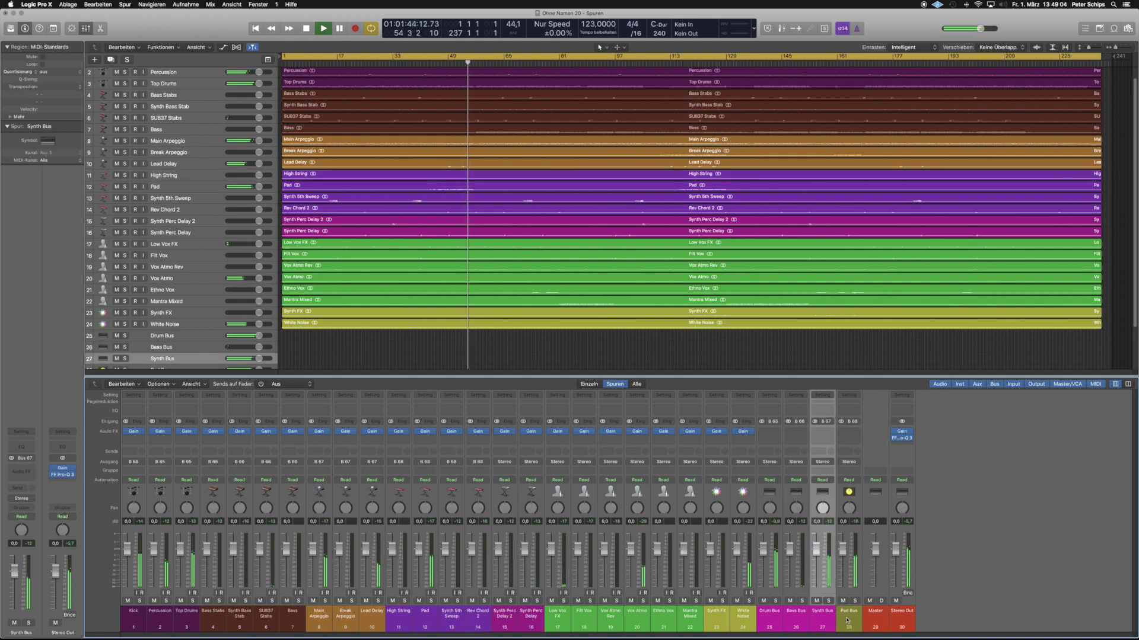
Colour Pad Bus magenta and give it a dark keyboard symbol.
right_click(847, 621)
click(875, 605)
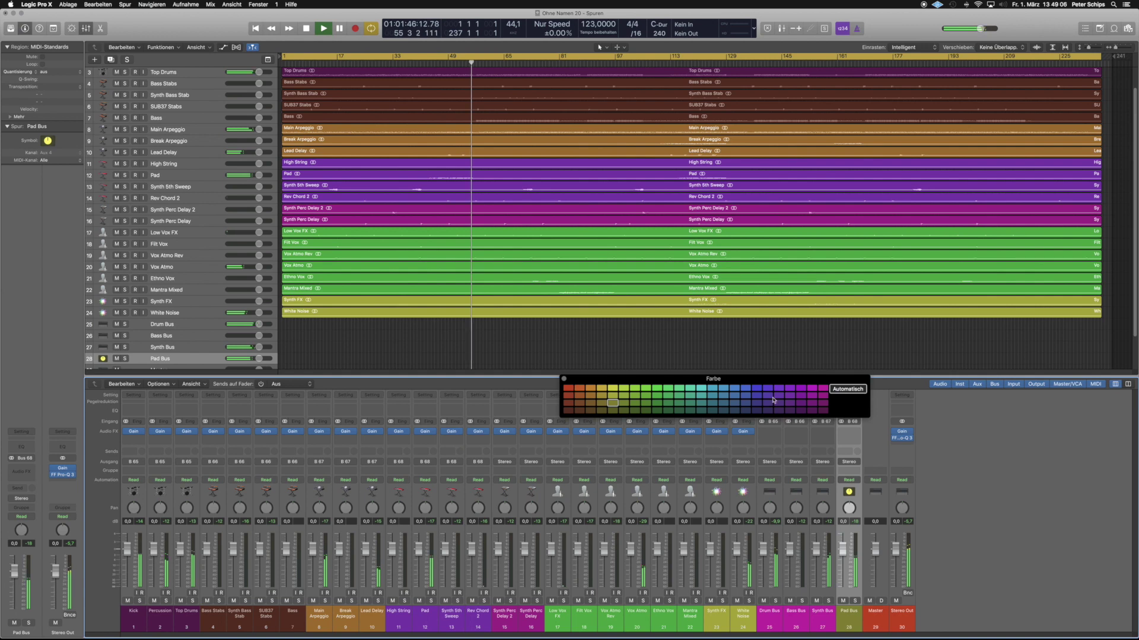
click(822, 389)
click(563, 379)
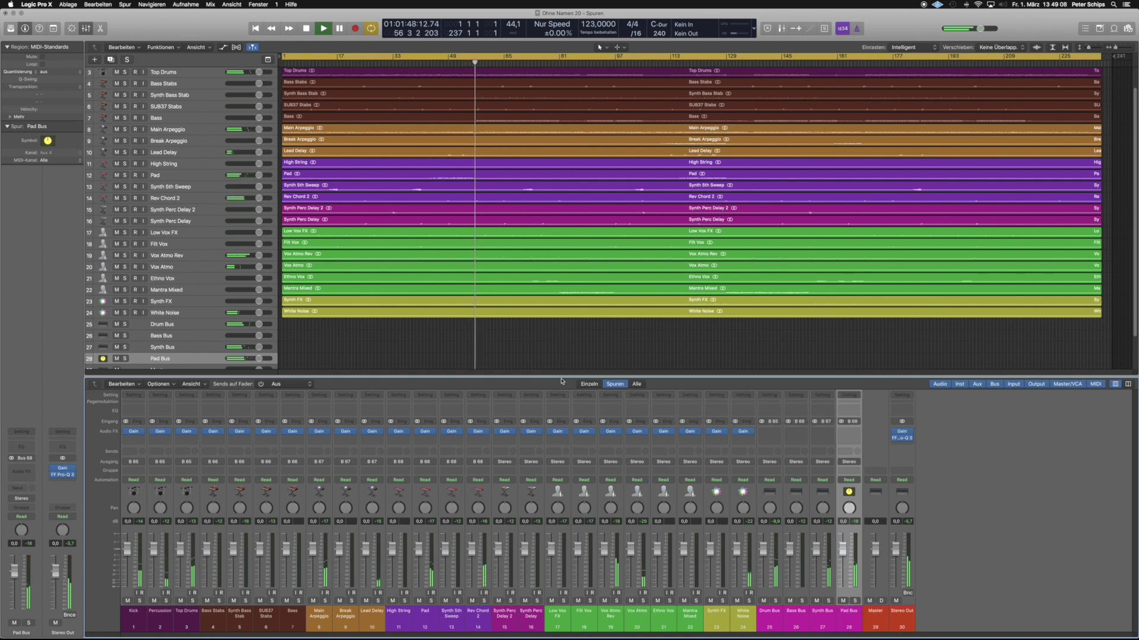
click(48, 140)
click(99, 210)
click(180, 66)
click(516, 530)
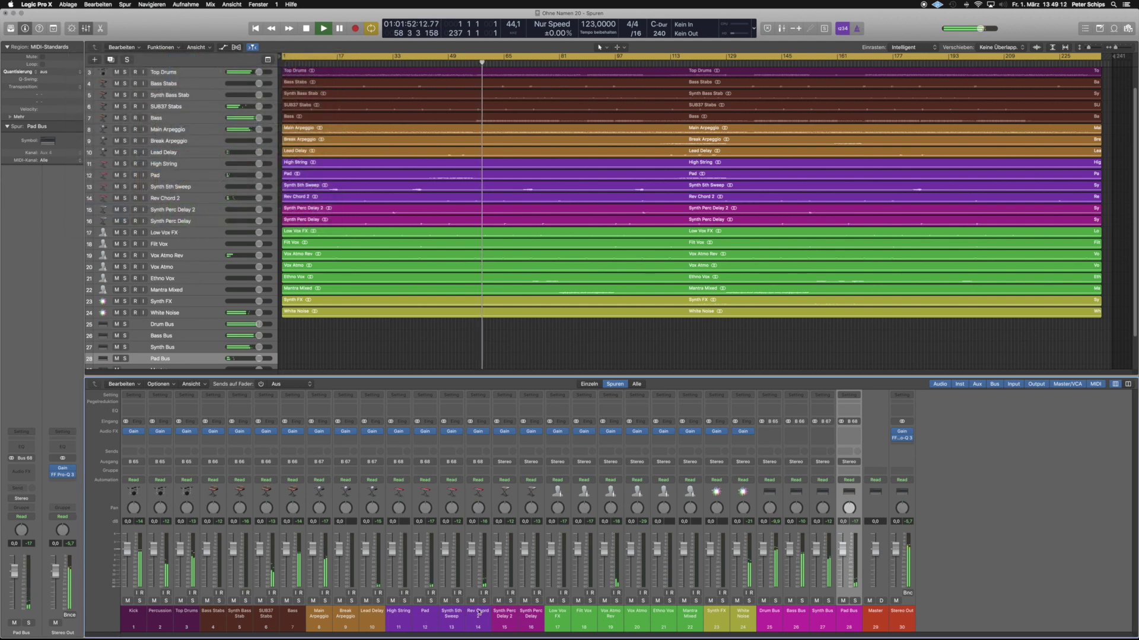
Route the Synth Perc Delay stems to Bus 69.
click(504, 617)
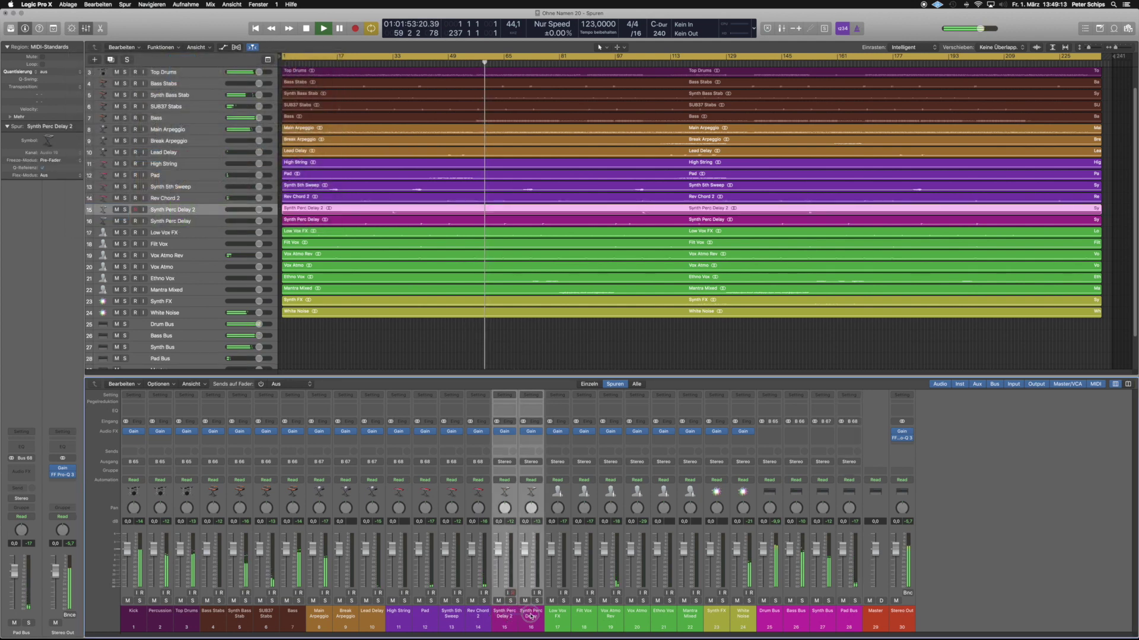
click(510, 465)
mouse_move(508, 490)
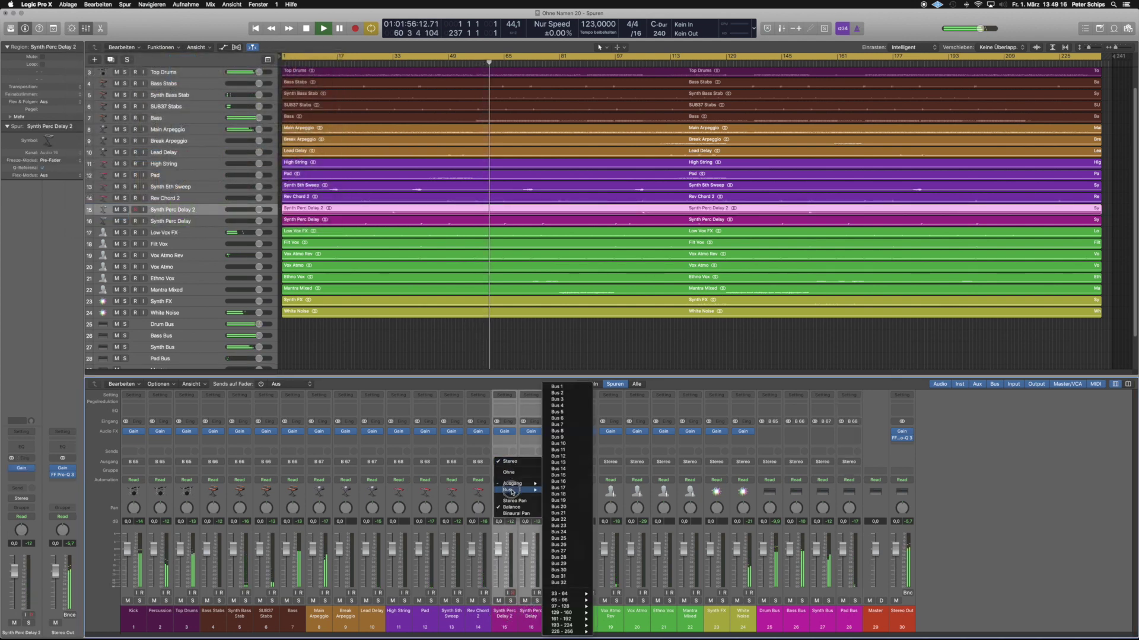
mouse_move(579, 599)
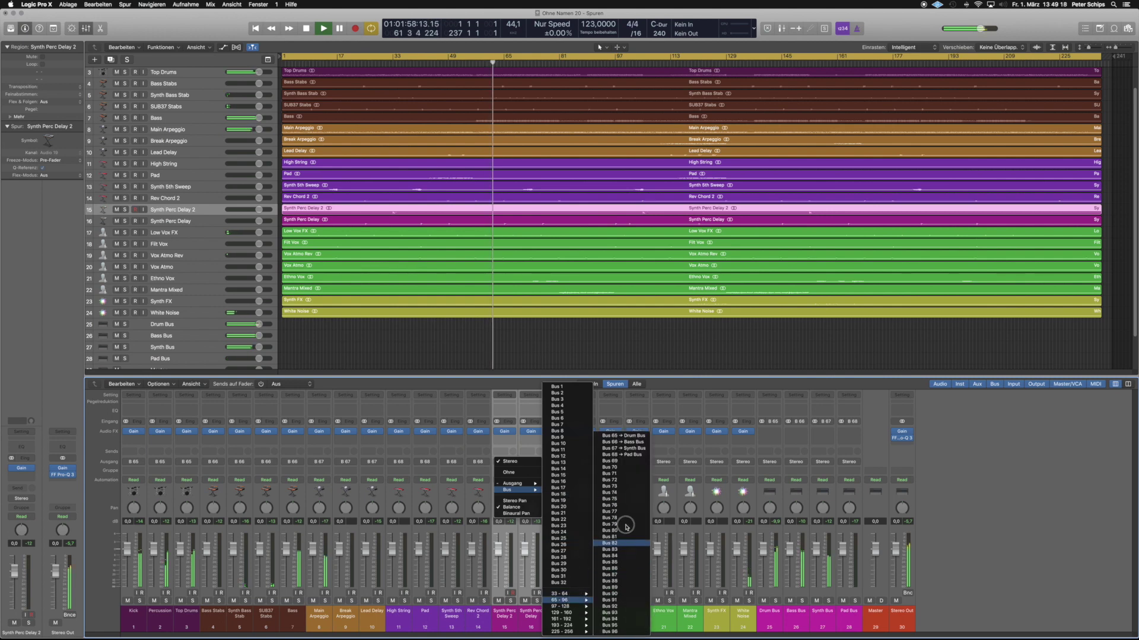
click(611, 461)
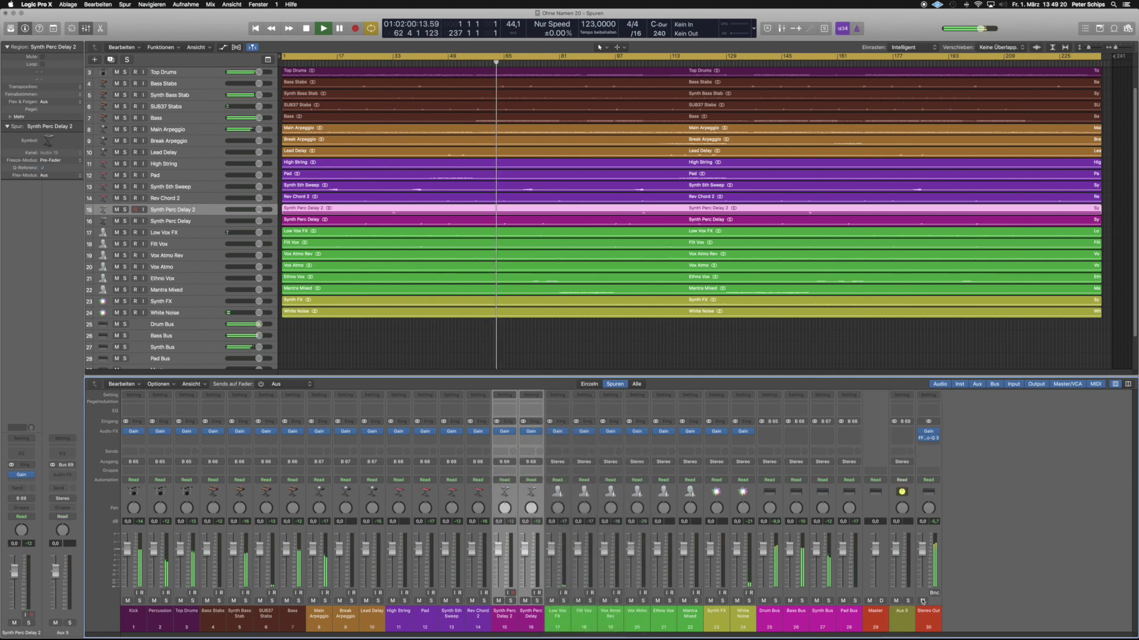
Name the new aux 'Synth Perc Bus' and colour it magenta.
text(Synth Perc Bus)
key(Return)
right_click(897, 614)
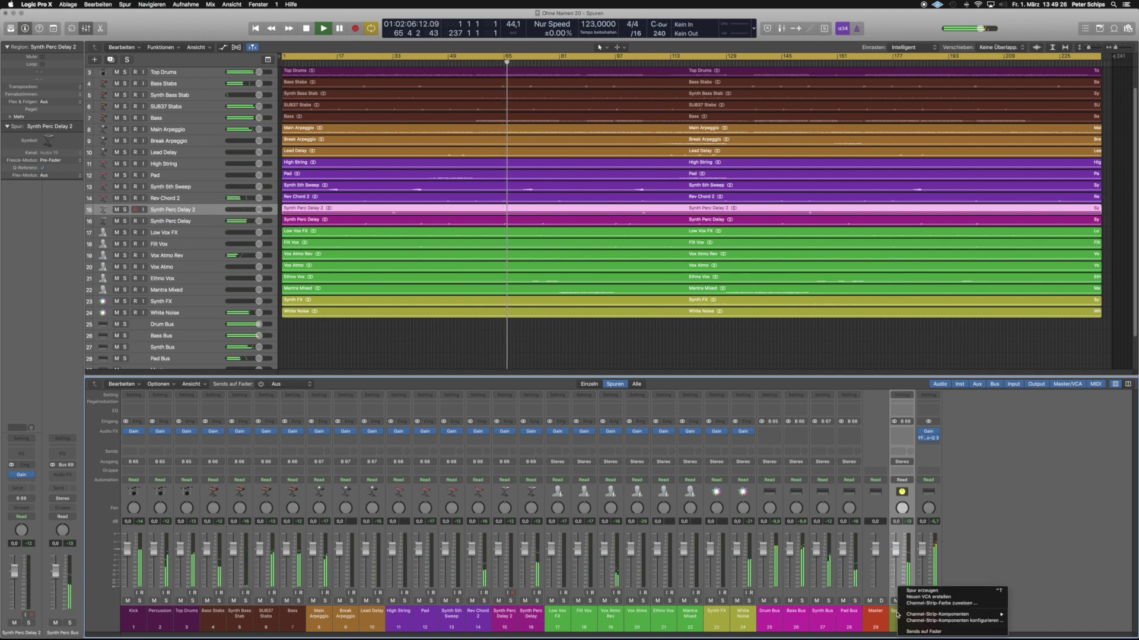
key(Return)
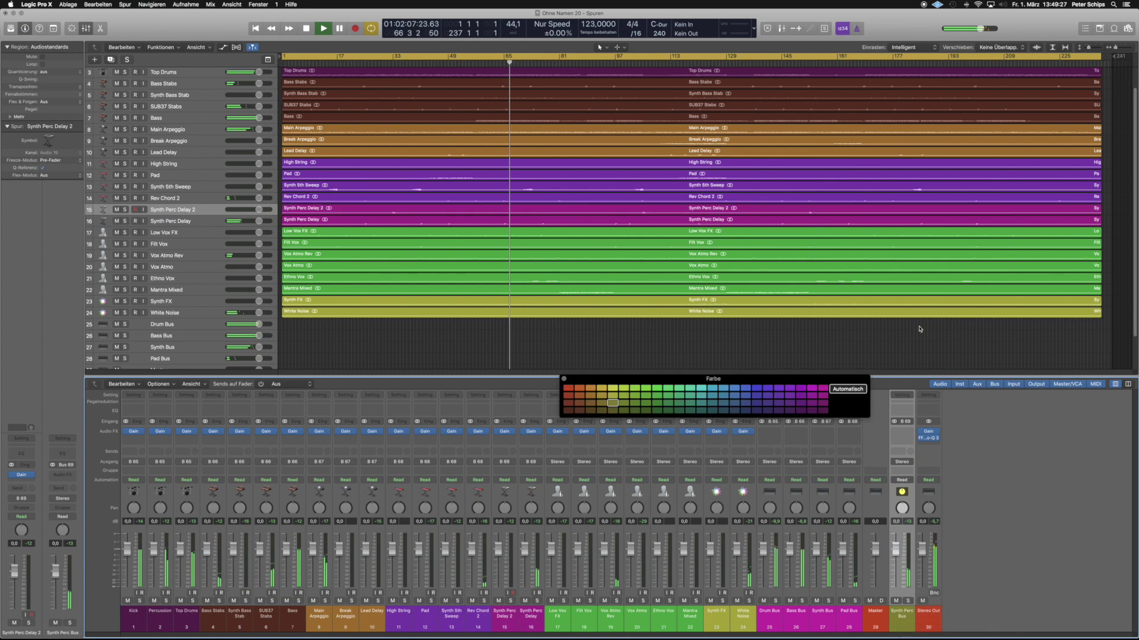
click(819, 389)
click(564, 379)
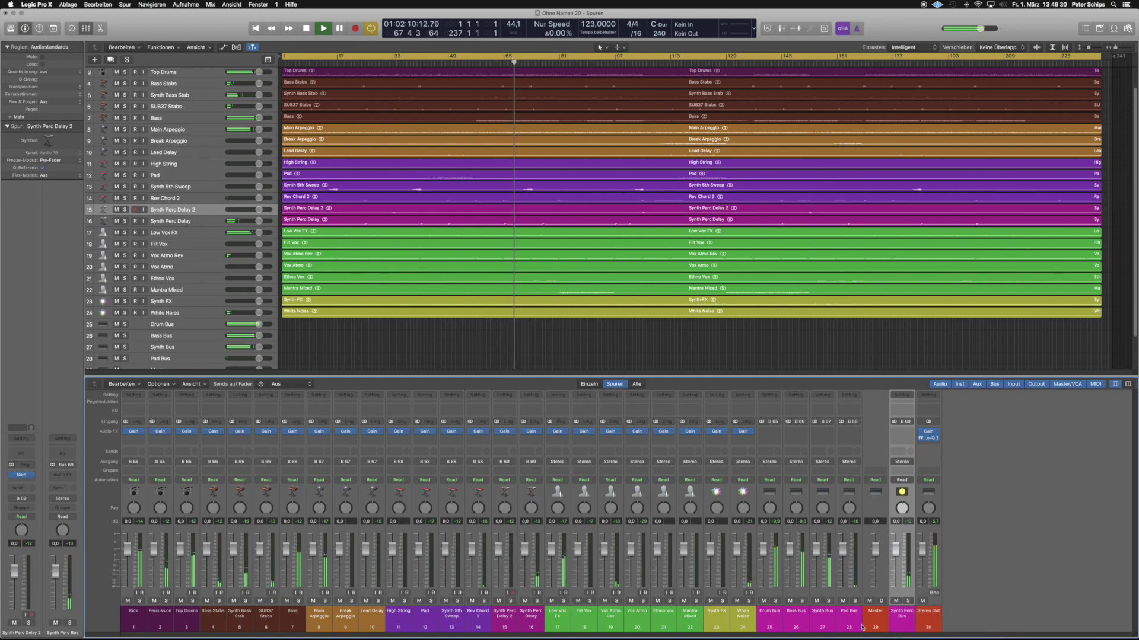
Create a track for Synth Perc Bus and give it a grey bar symbol.
click(853, 620)
click(897, 481)
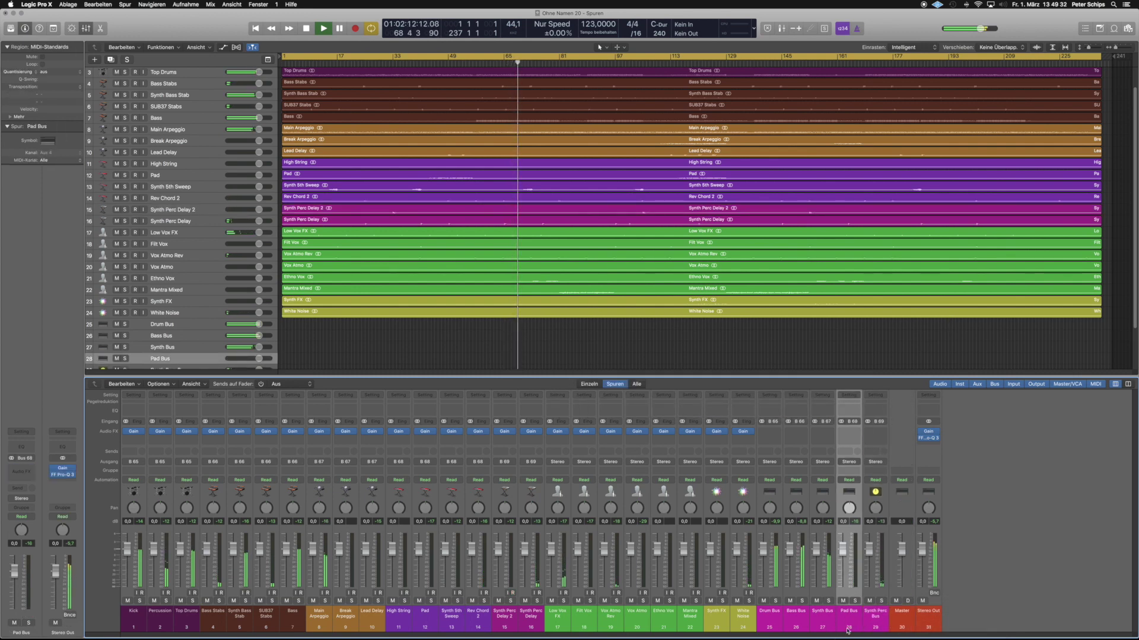
click(48, 141)
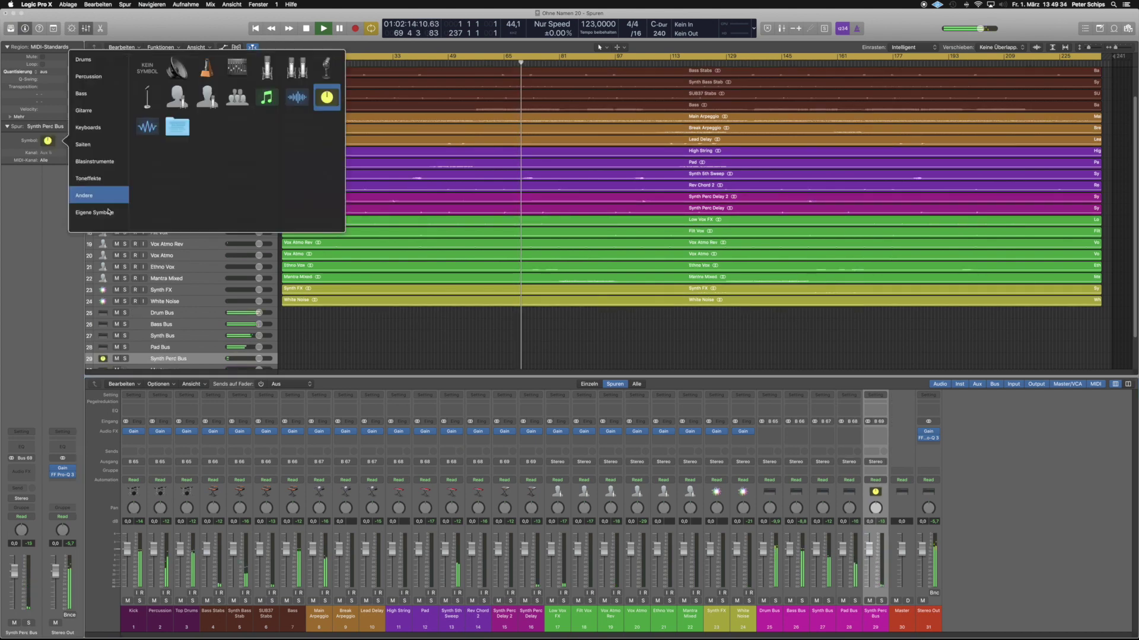
click(182, 68)
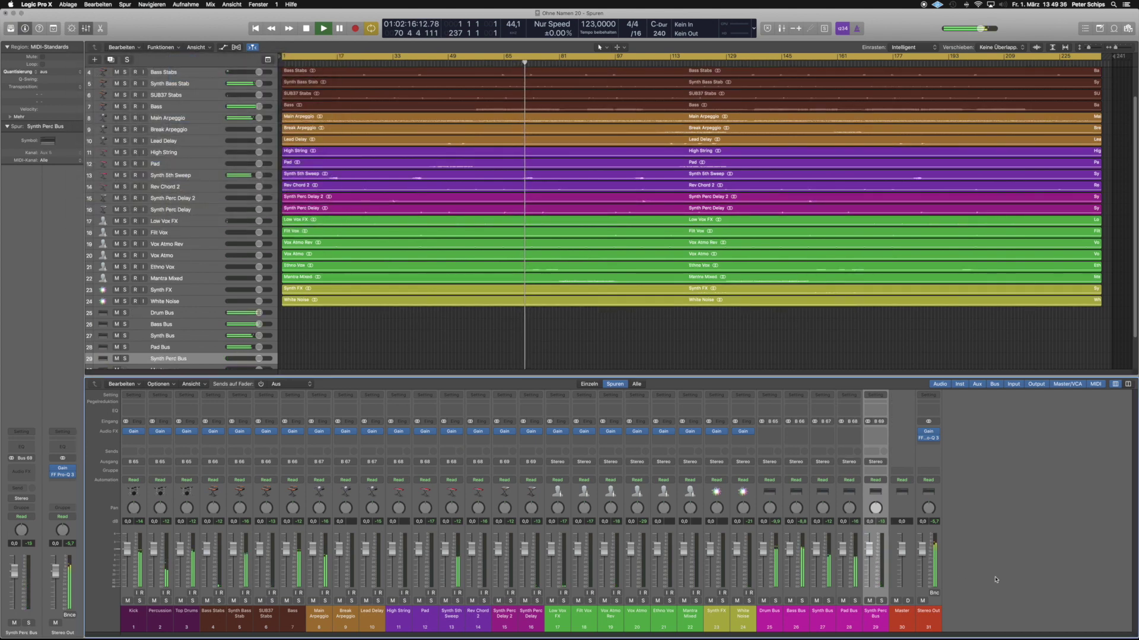
Route the six vocal stems starting from Low Vox FX to Bus 70.
drag(560, 617, 699, 617)
click(558, 461)
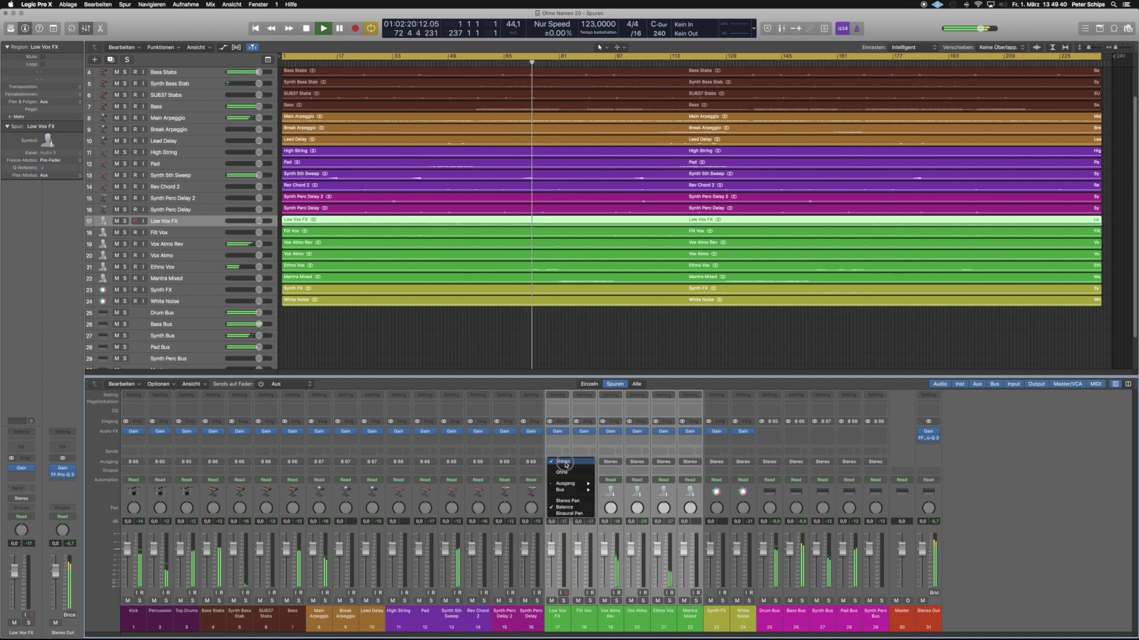
mouse_move(578, 489)
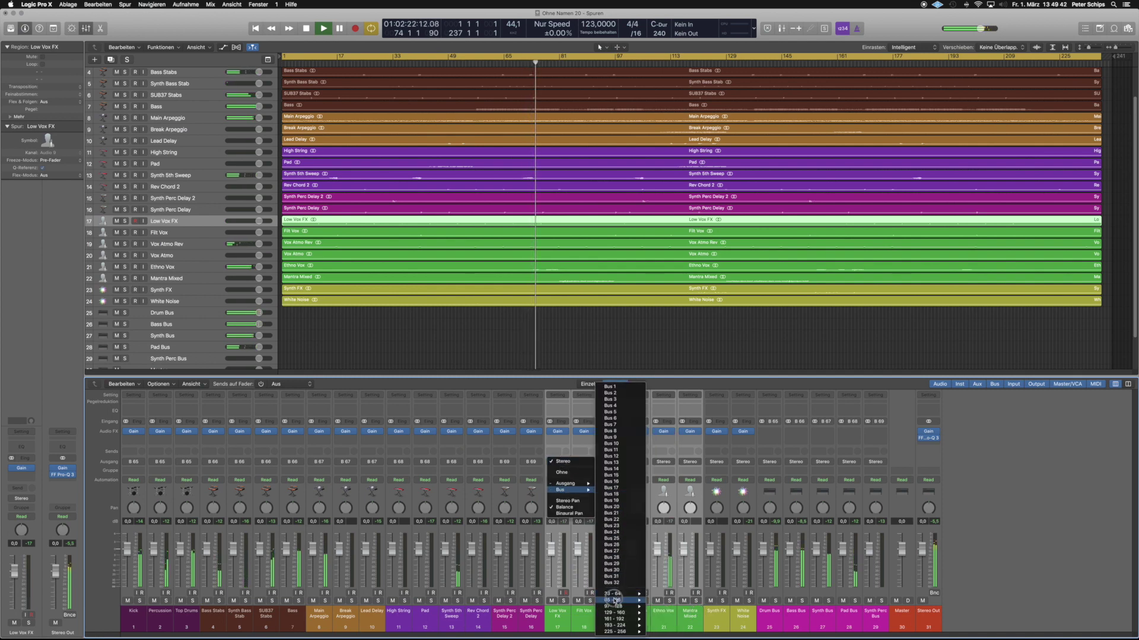
mouse_move(619, 600)
click(678, 467)
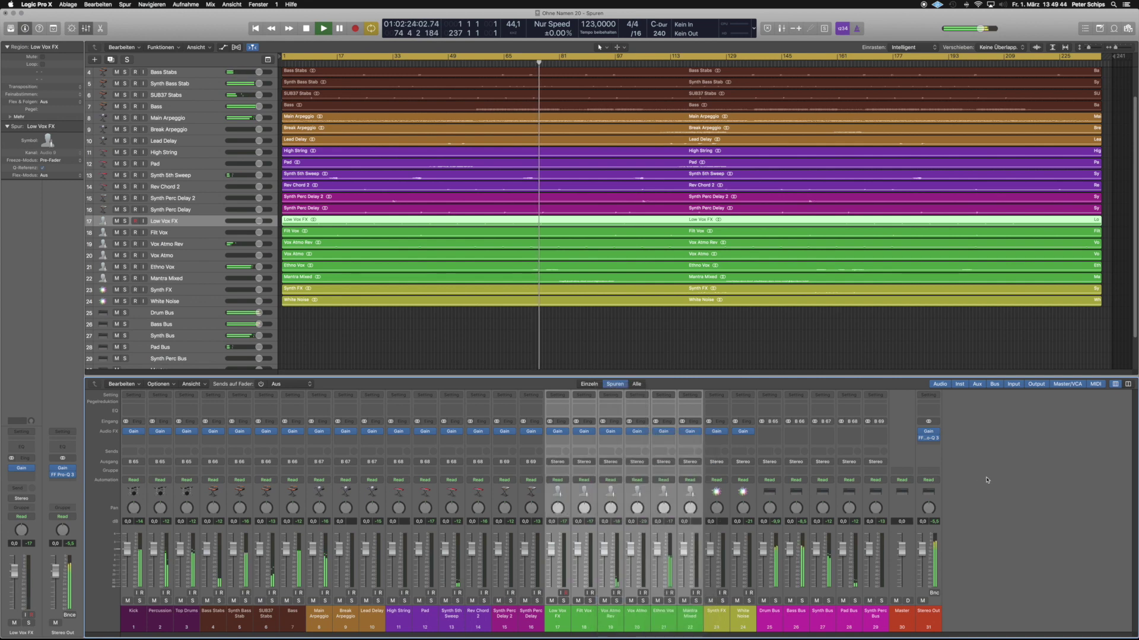
Rename the new aux to 'Vocals Bus' and give it its own track.
click(928, 621)
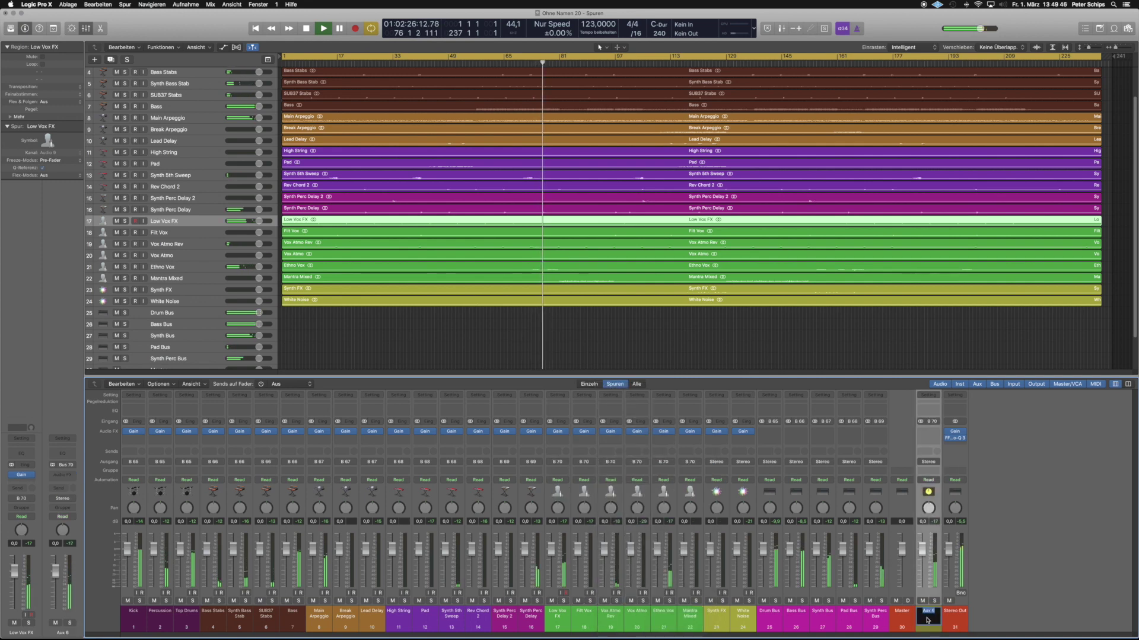
text(Vocals Bus)
key(Return)
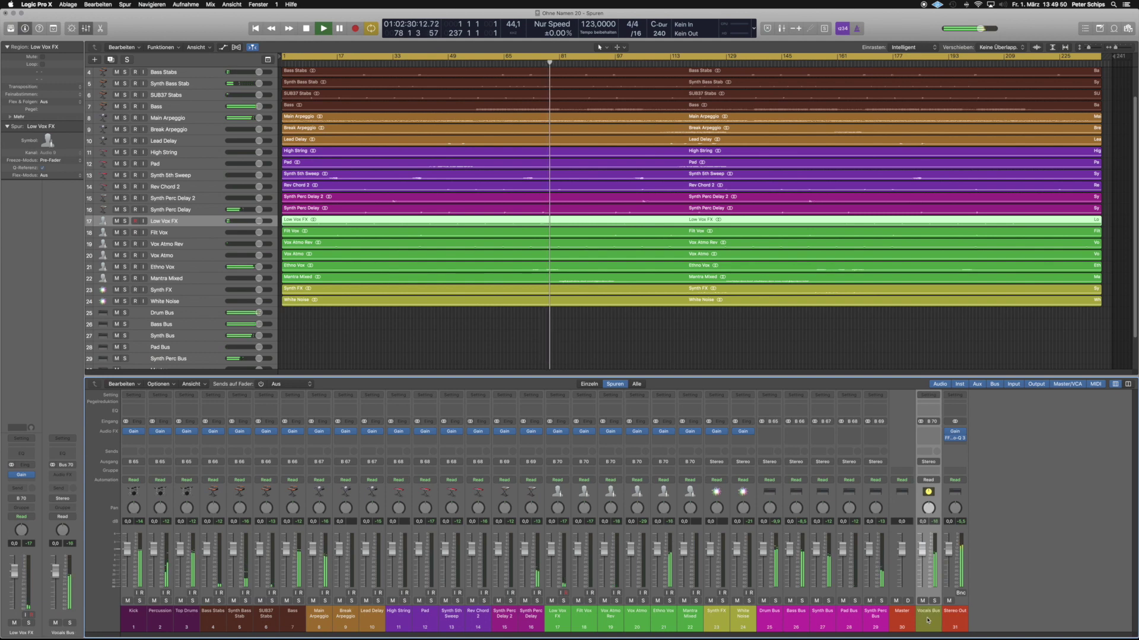
click(882, 497)
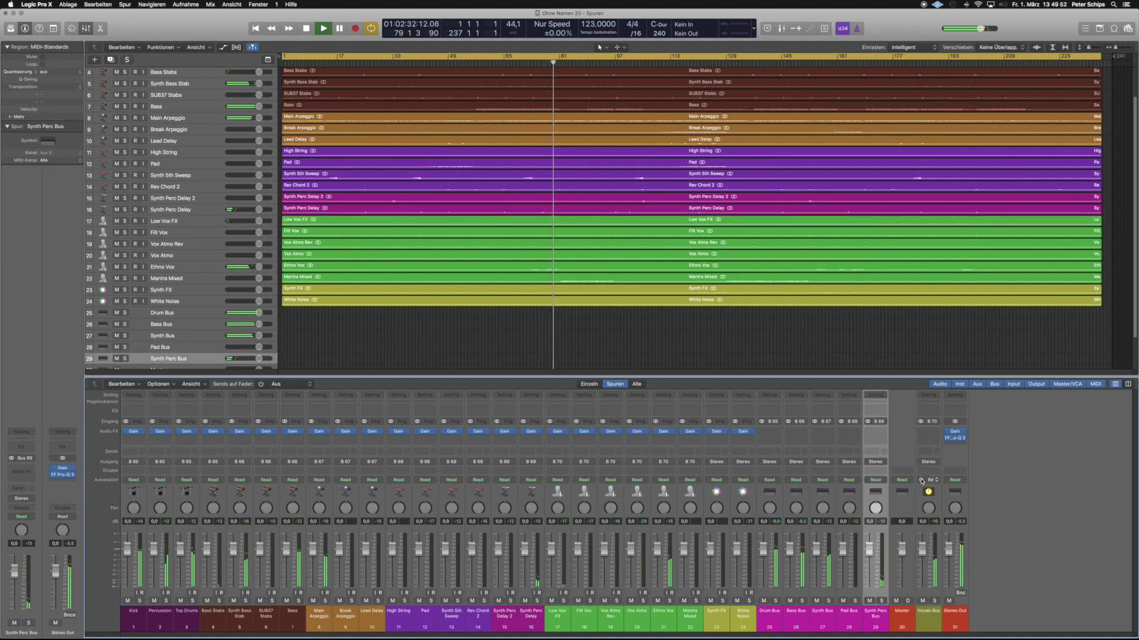
click(921, 481)
Colour Vocals Bus magenta and give it a custom grey icon.
right_click(900, 612)
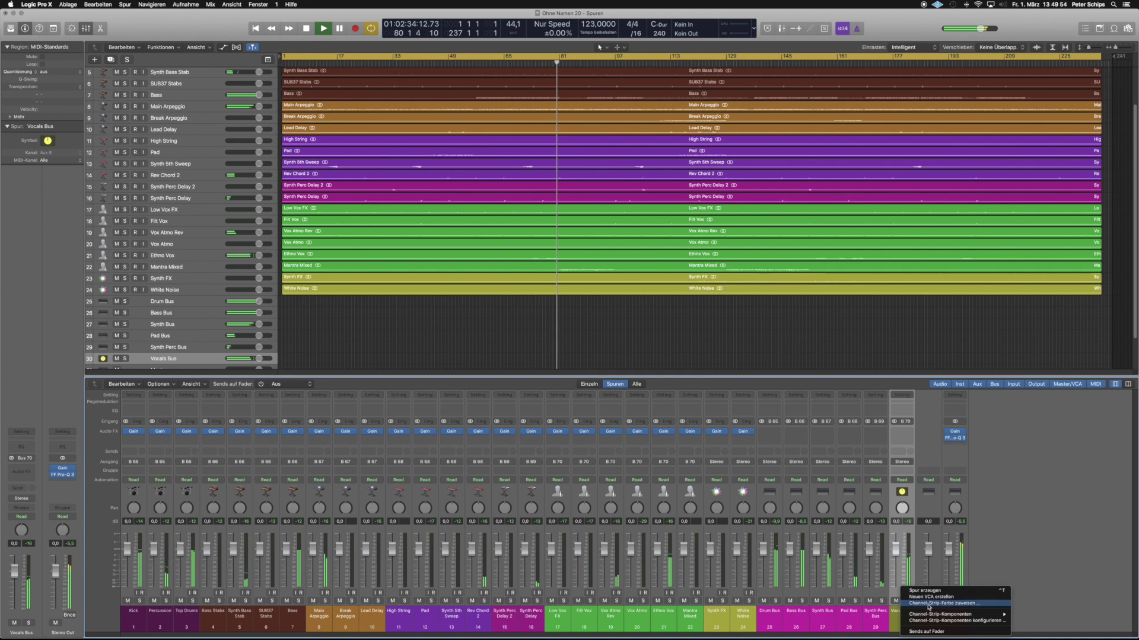
click(928, 603)
click(823, 390)
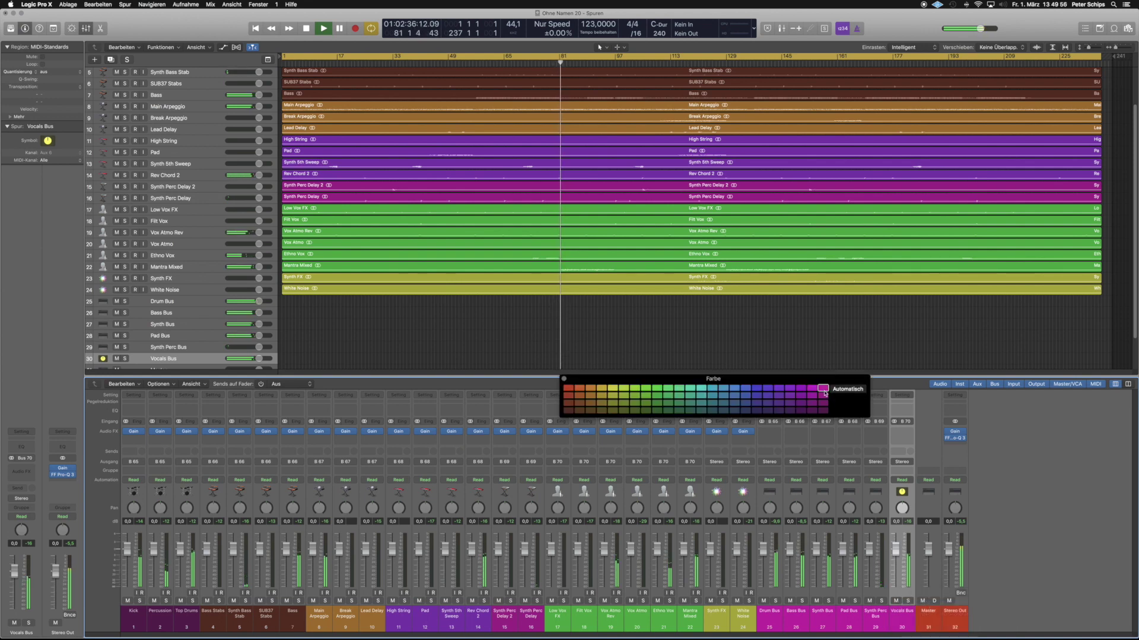
click(564, 379)
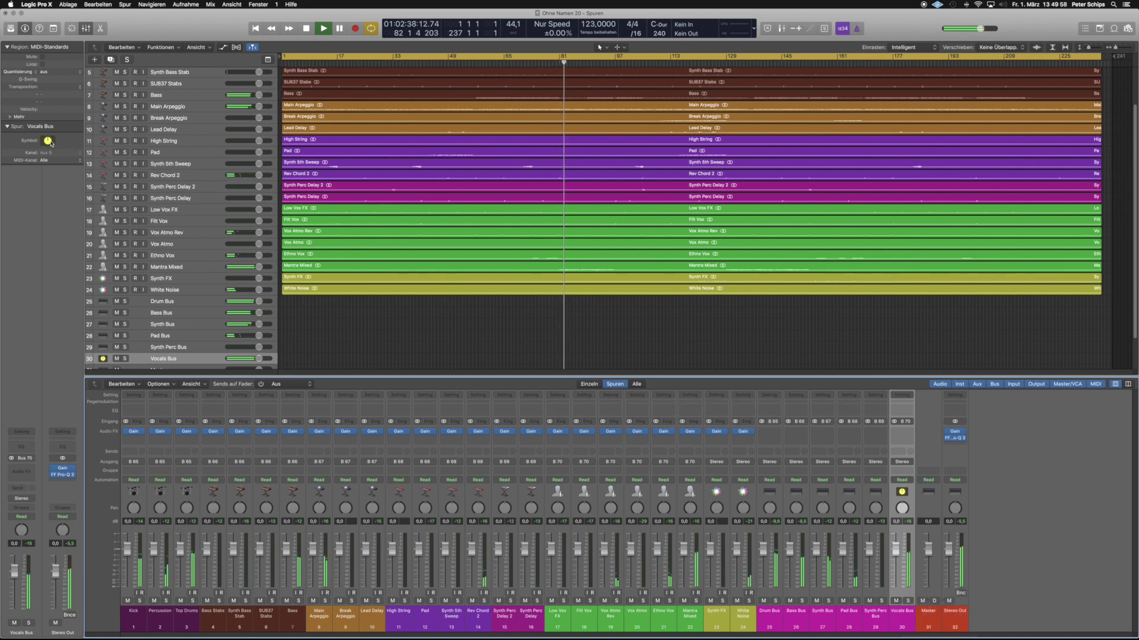
click(48, 141)
click(95, 212)
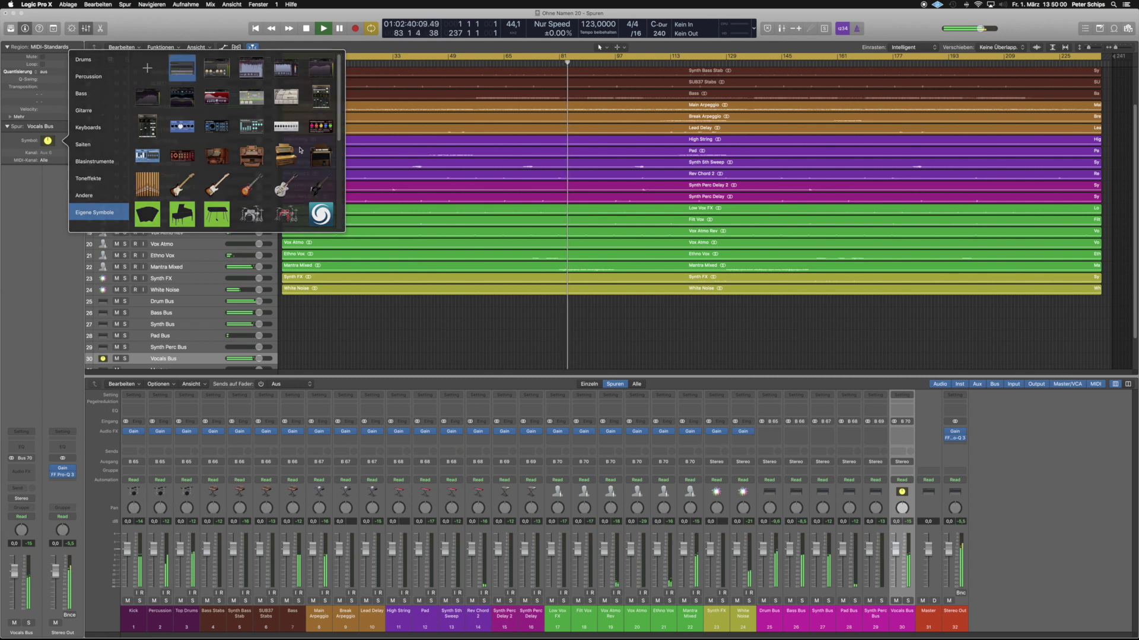
click(300, 150)
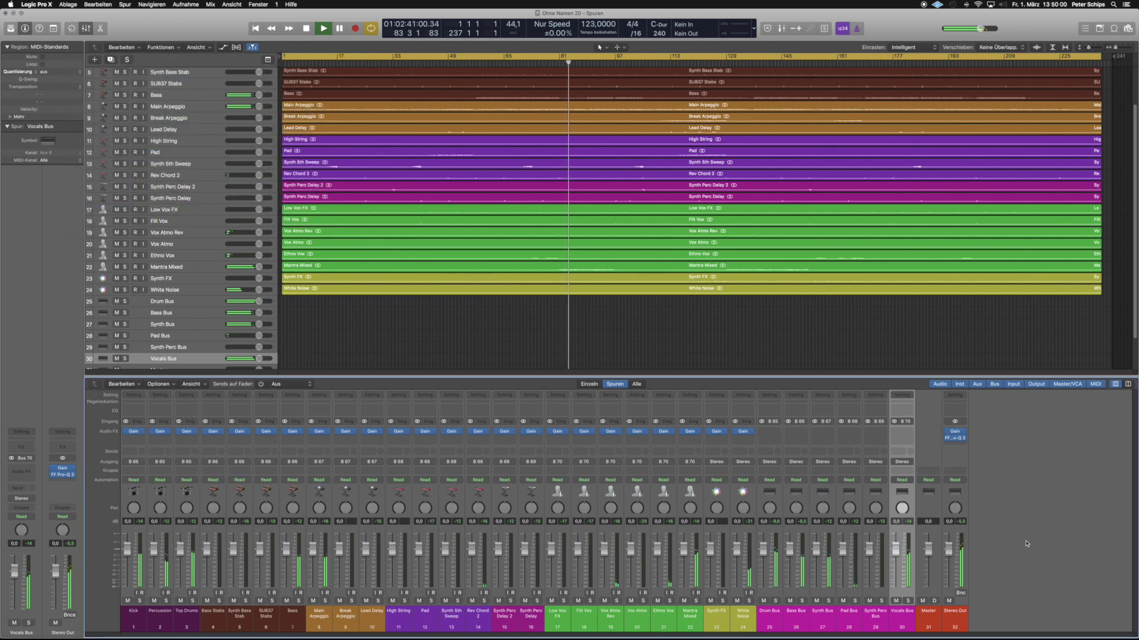
click(723, 615)
Route the Synth FX and White Noise channels to Bus 71.
click(742, 461)
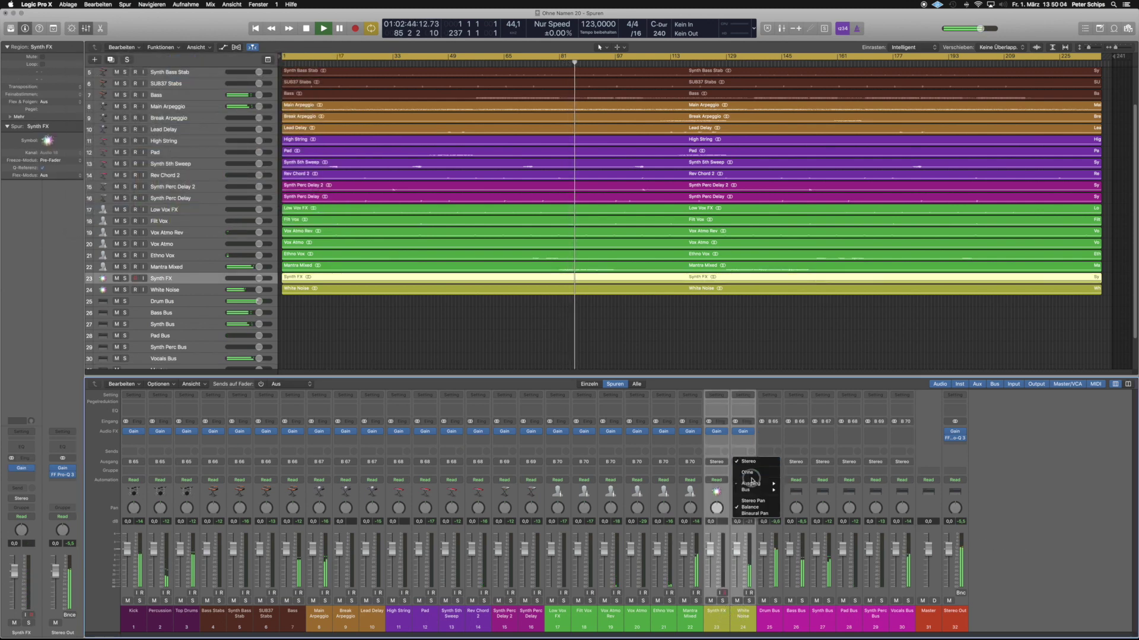
mouse_move(756, 490)
mouse_move(813, 600)
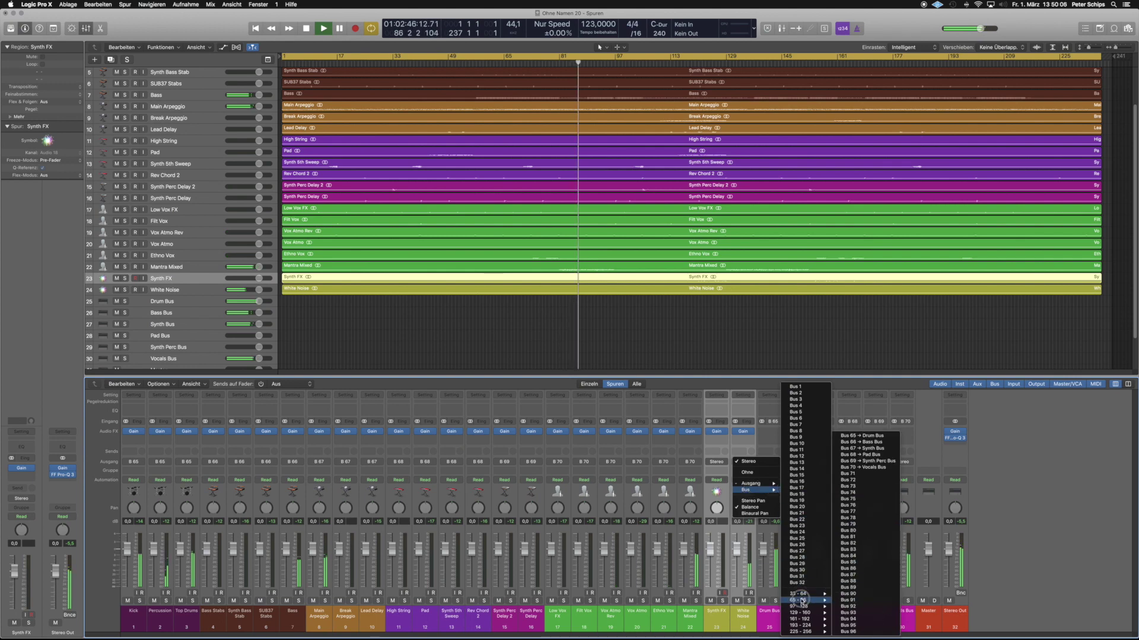
click(857, 474)
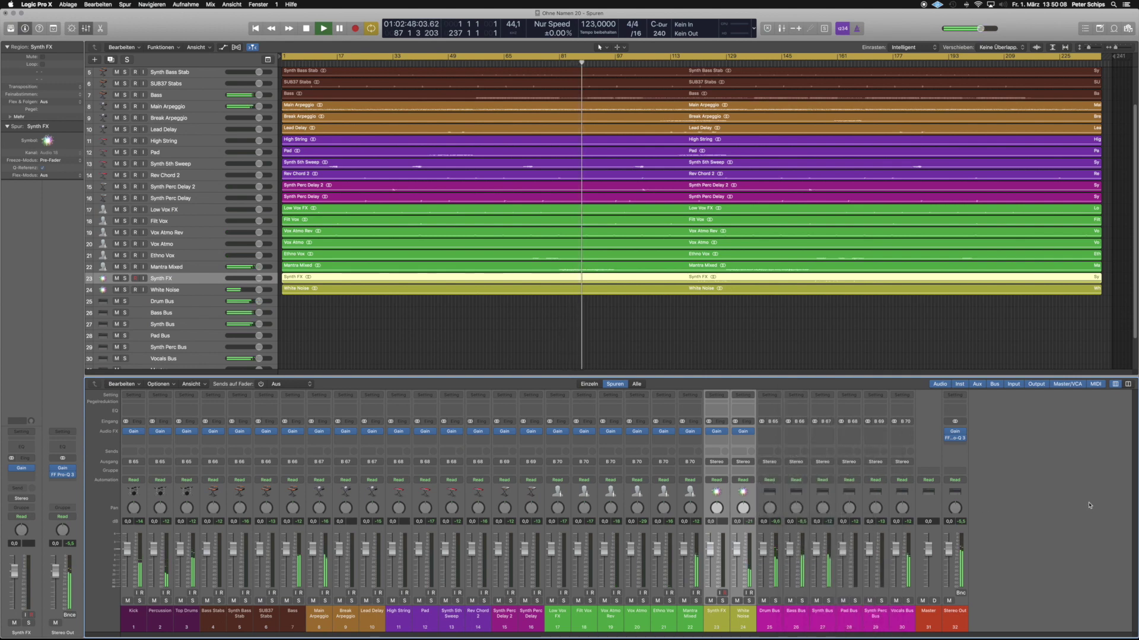
Rename Aux 7 to 'SFX Bus' and give it its own track.
double_click(953, 617)
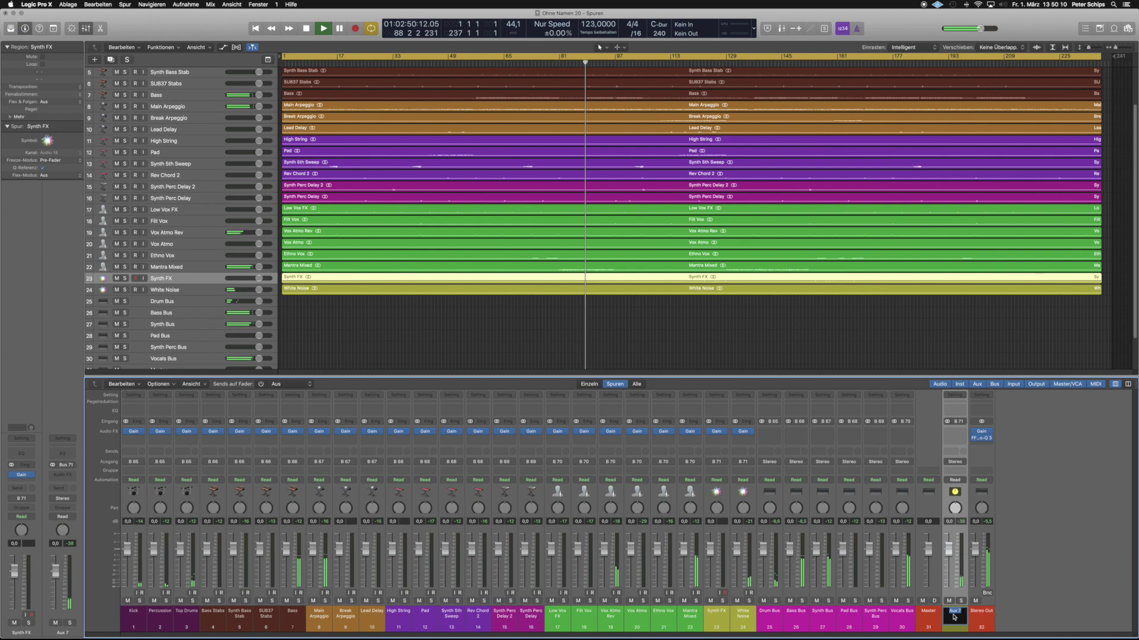
text(SFX Bus)
key(Return)
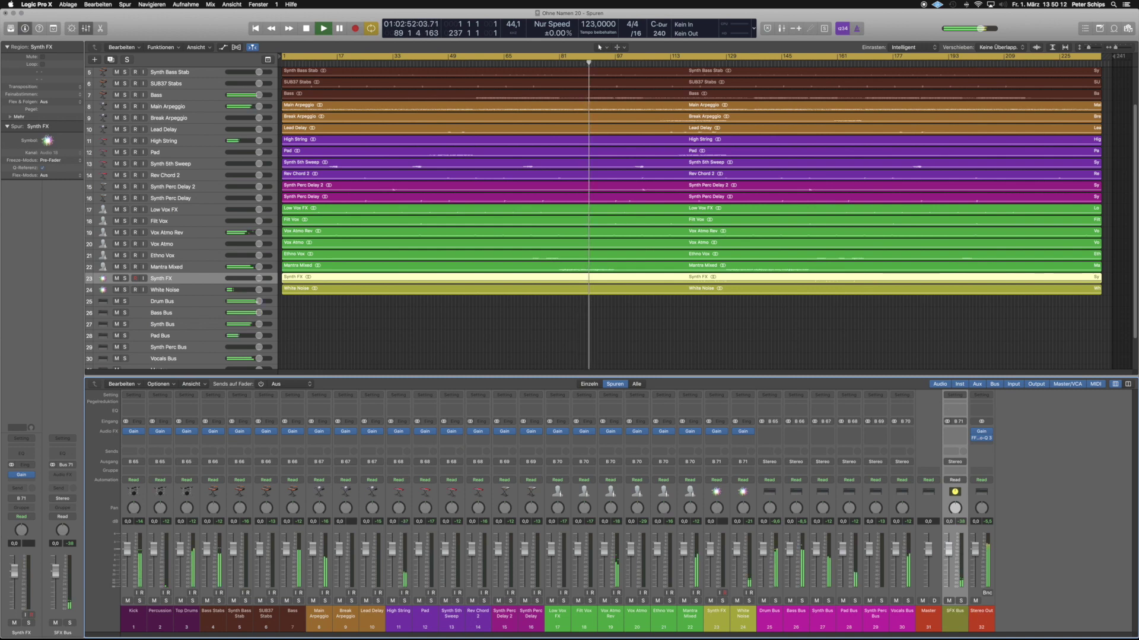
click(903, 614)
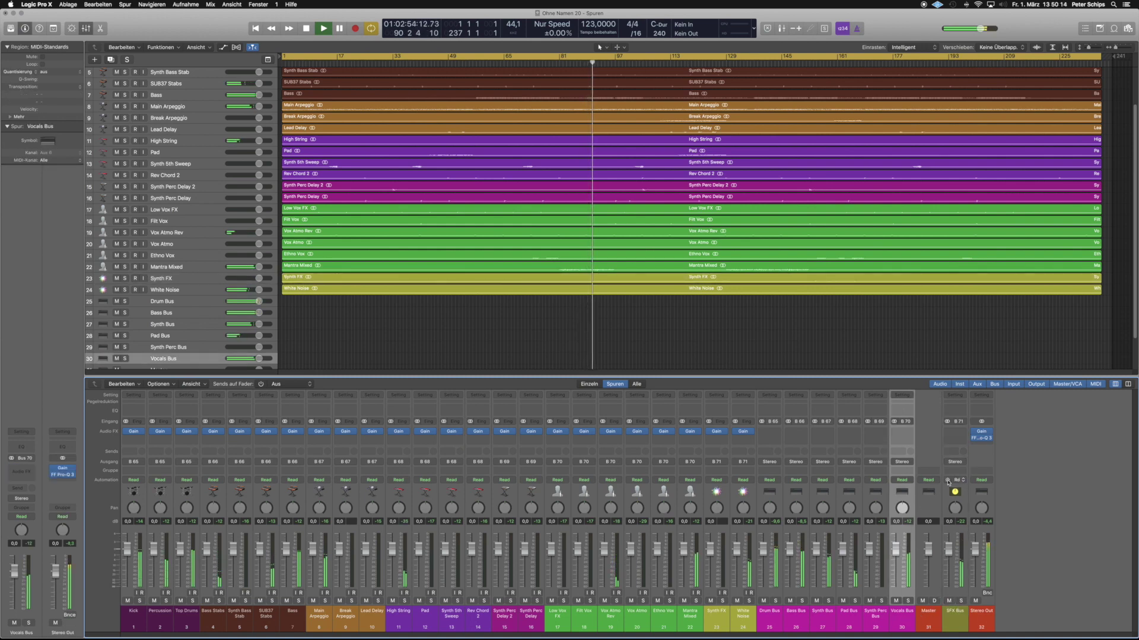
click(949, 480)
Colour SFX Bus magenta with Alt+C.
click(931, 615)
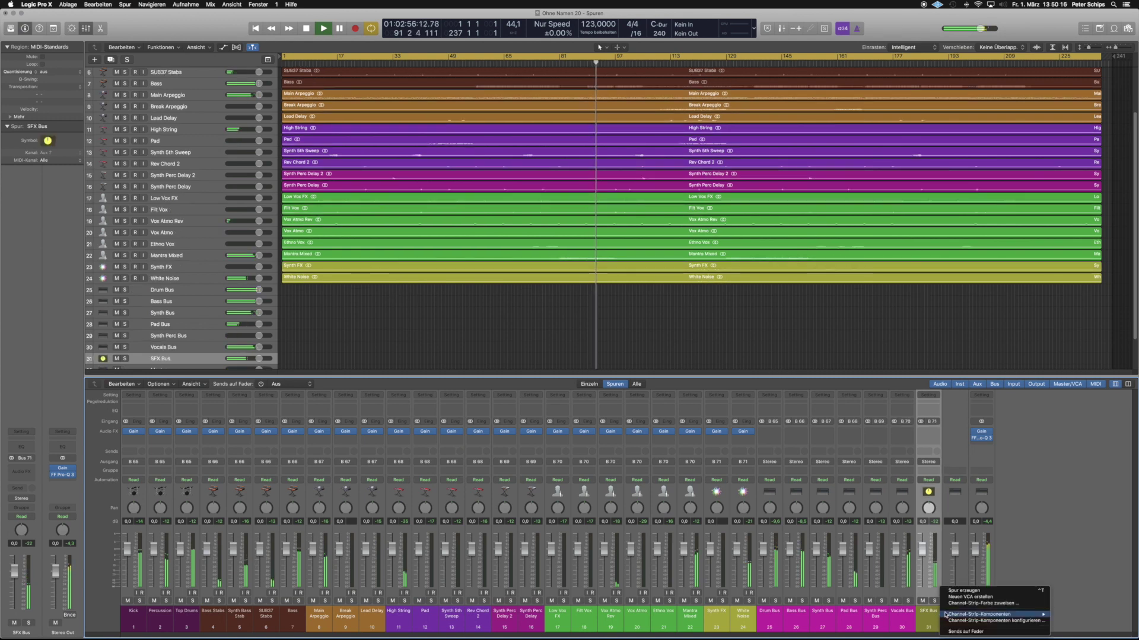
key(alt+c)
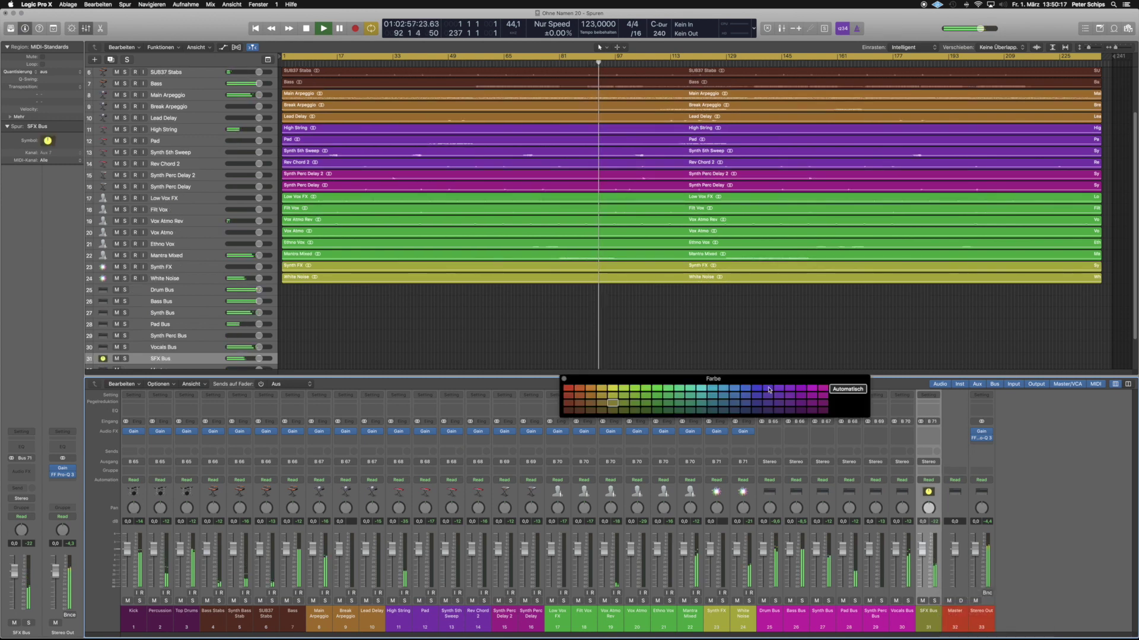
click(823, 388)
click(562, 378)
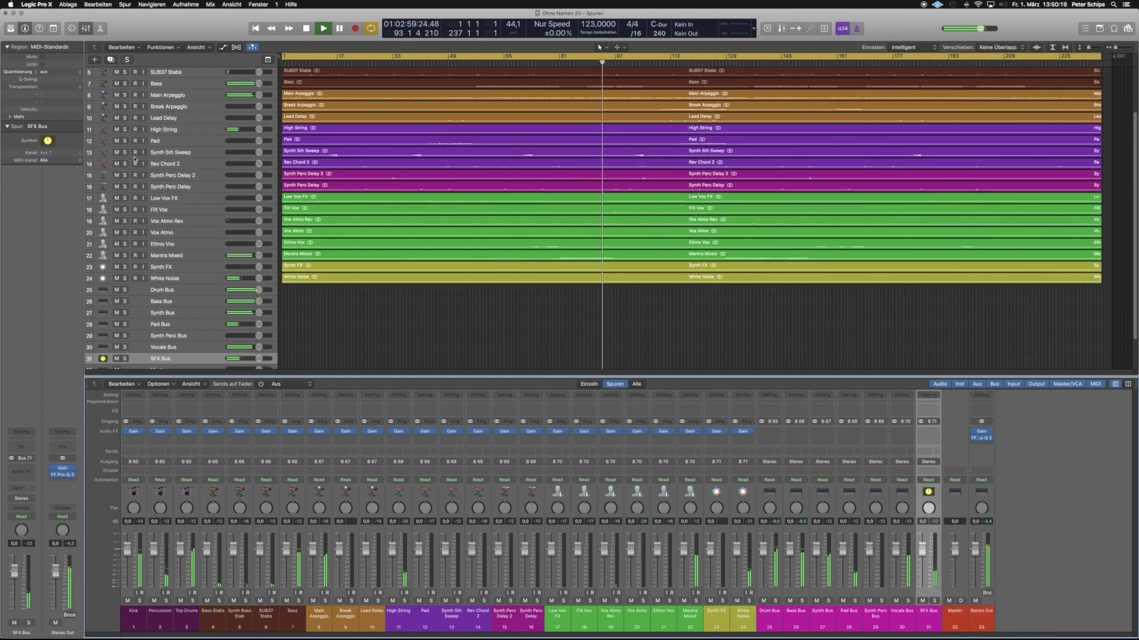
click(48, 141)
click(93, 213)
Give SFX Bus a custom rack icon.
click(180, 69)
click(1066, 499)
click(1066, 500)
Solo each bus from Drum Bus to SFX Bus in turn, ending with none soloed.
click(775, 600)
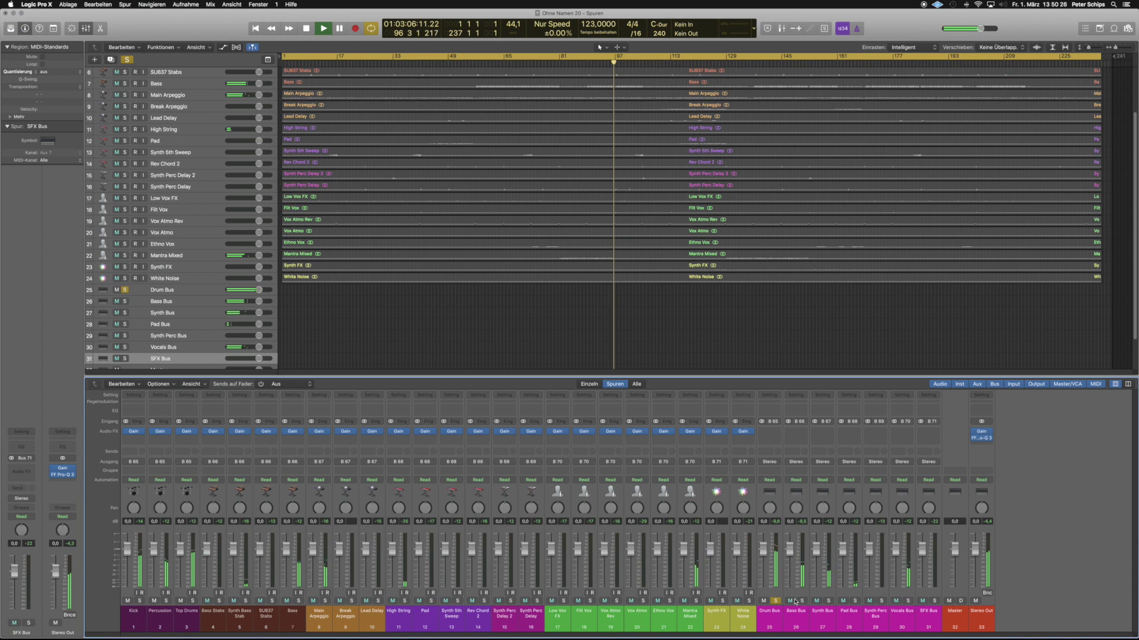
click(802, 601)
click(775, 602)
click(828, 601)
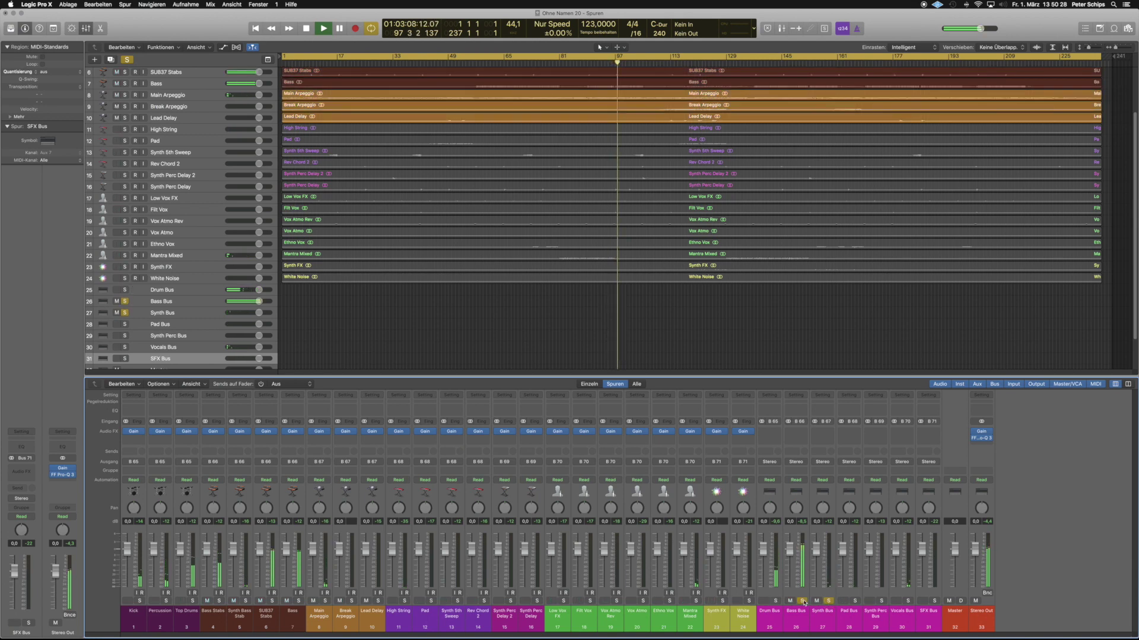
click(801, 601)
click(855, 601)
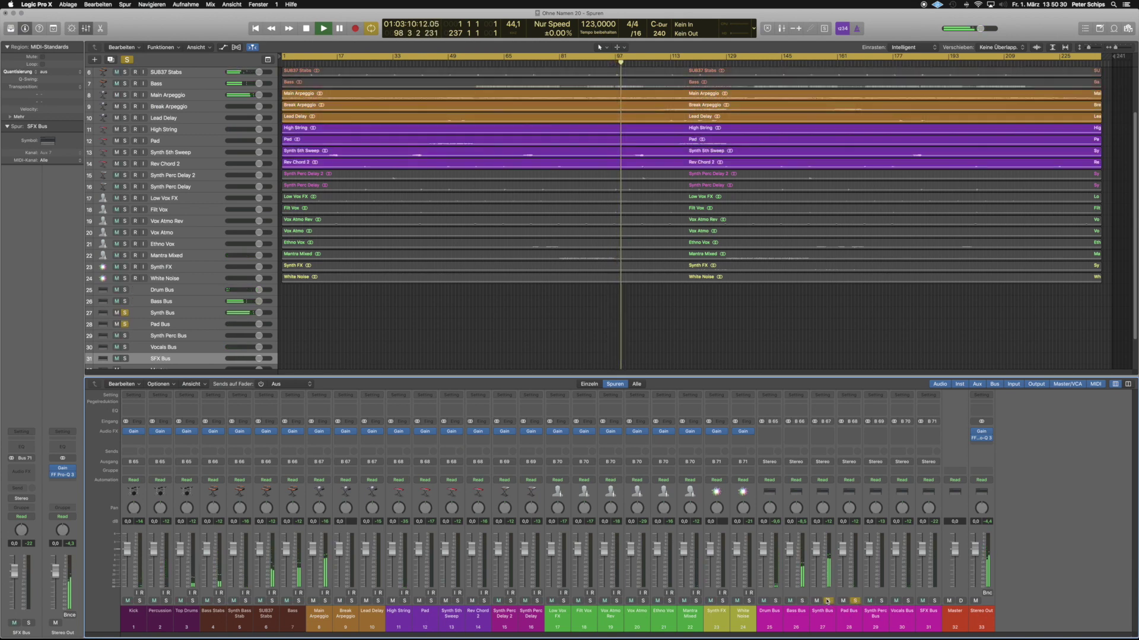
click(828, 601)
click(881, 601)
click(855, 601)
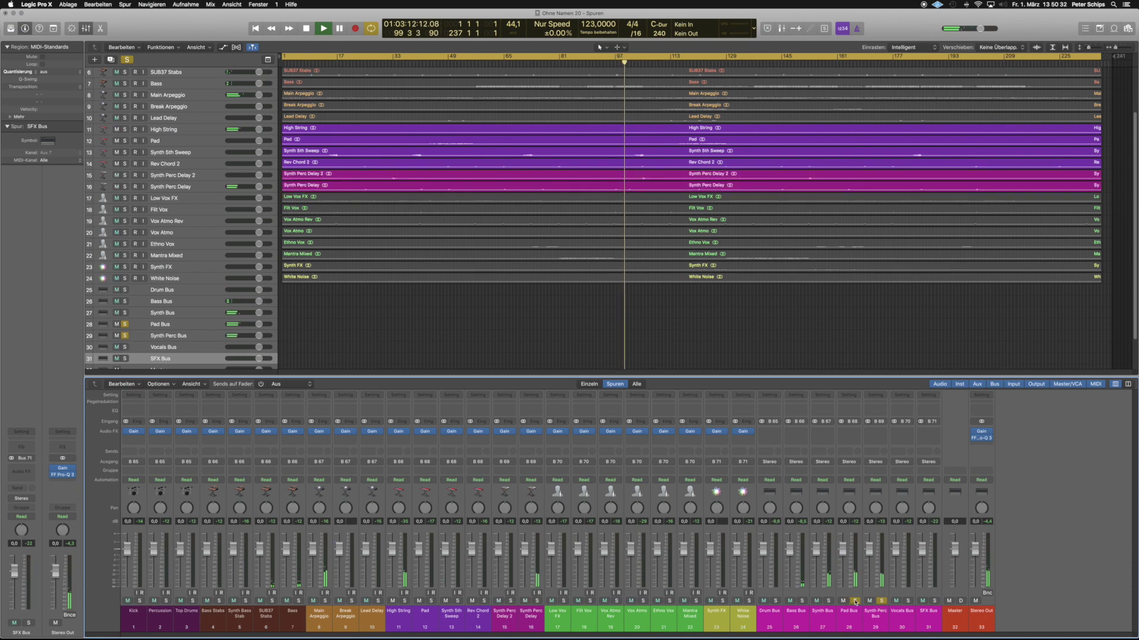
click(908, 601)
click(882, 601)
click(934, 601)
click(908, 601)
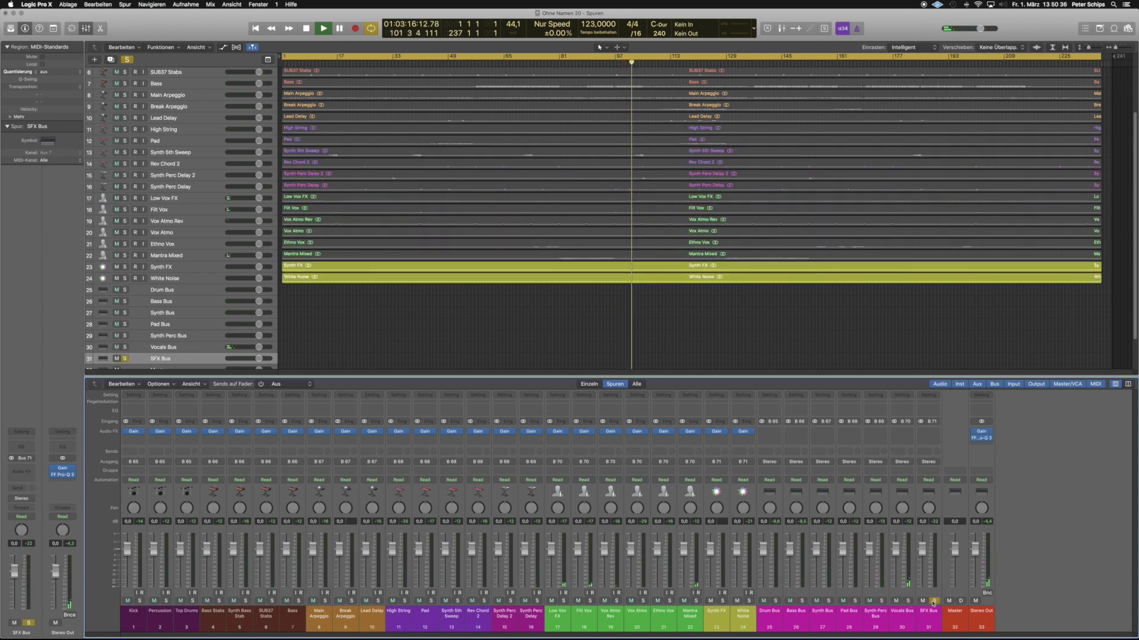
click(933, 601)
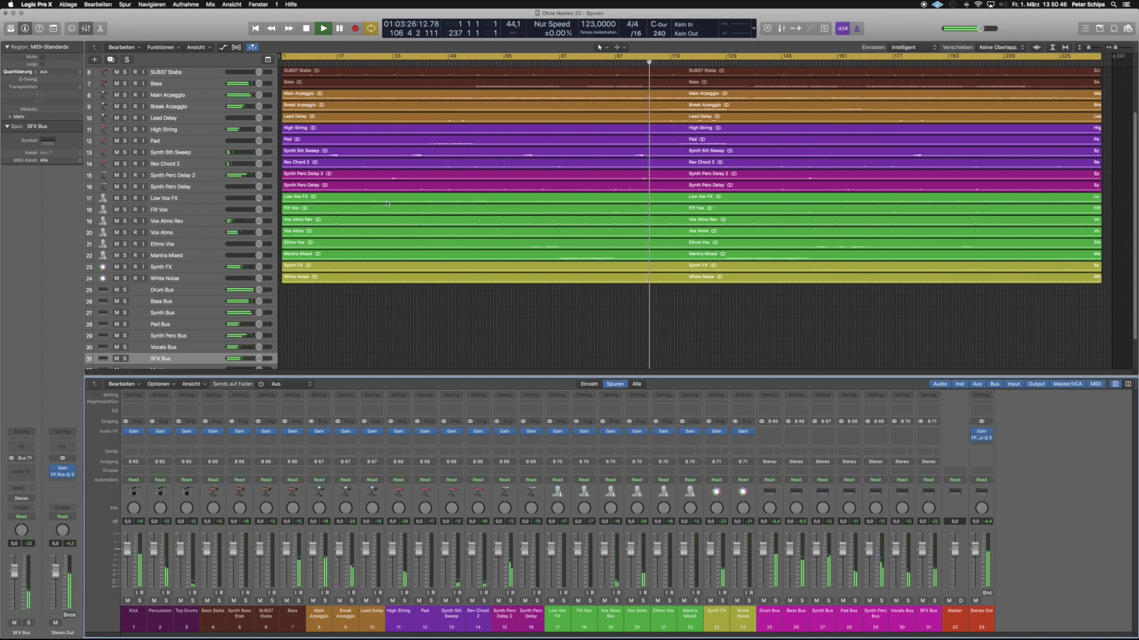
Select the bus tracks from Drum Bus through SFX Bus.
scroll(384, 202, down, 3)
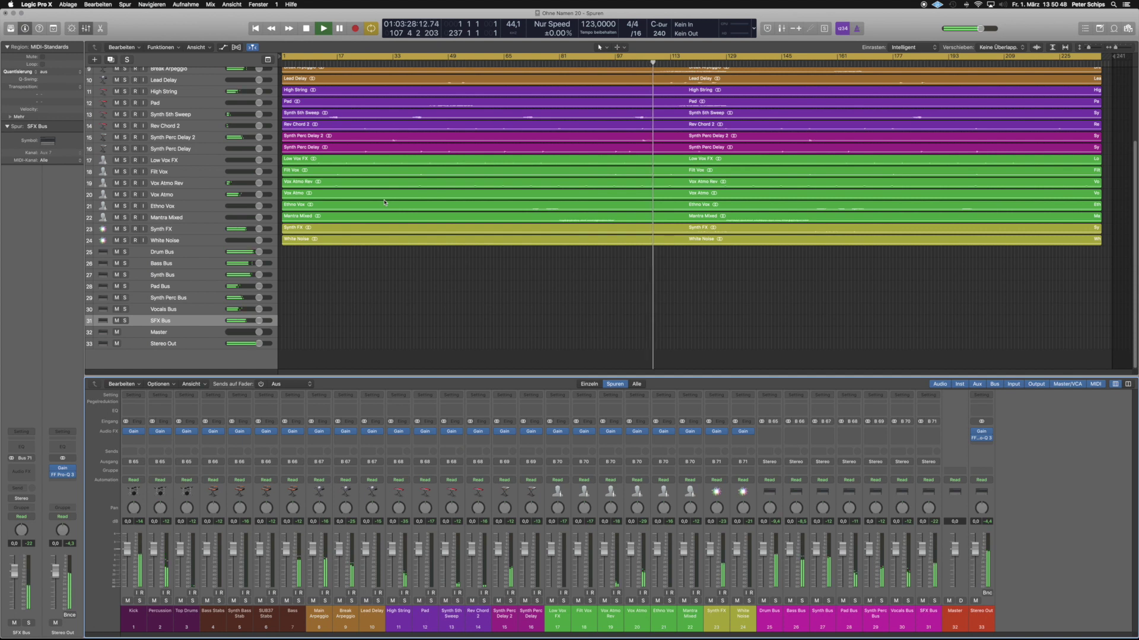
click(171, 254)
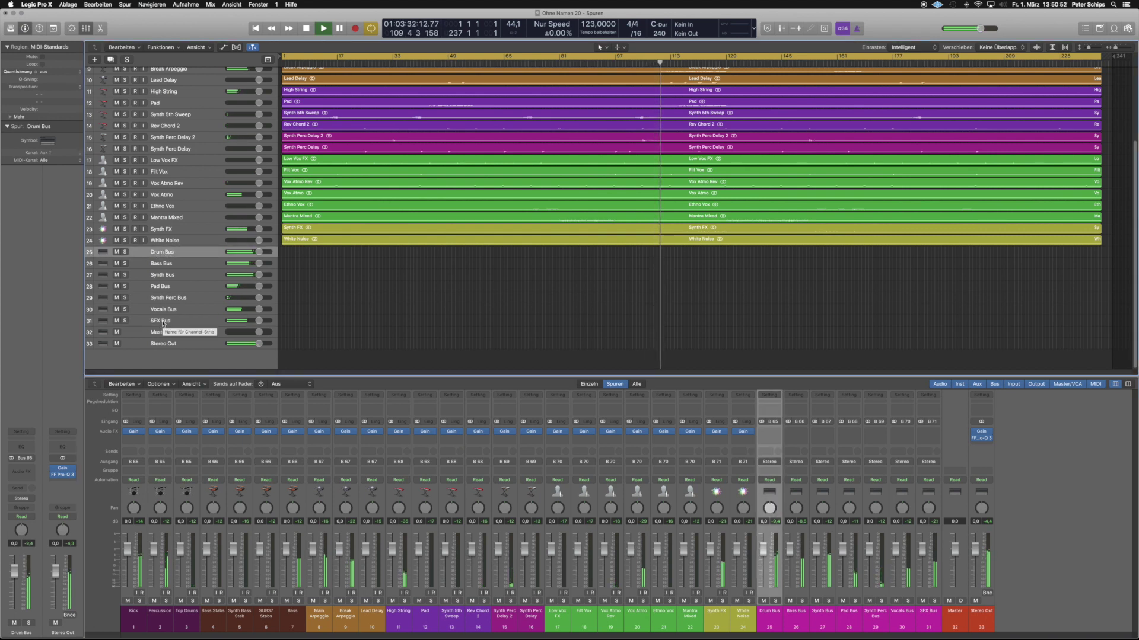
shift+click(163, 321)
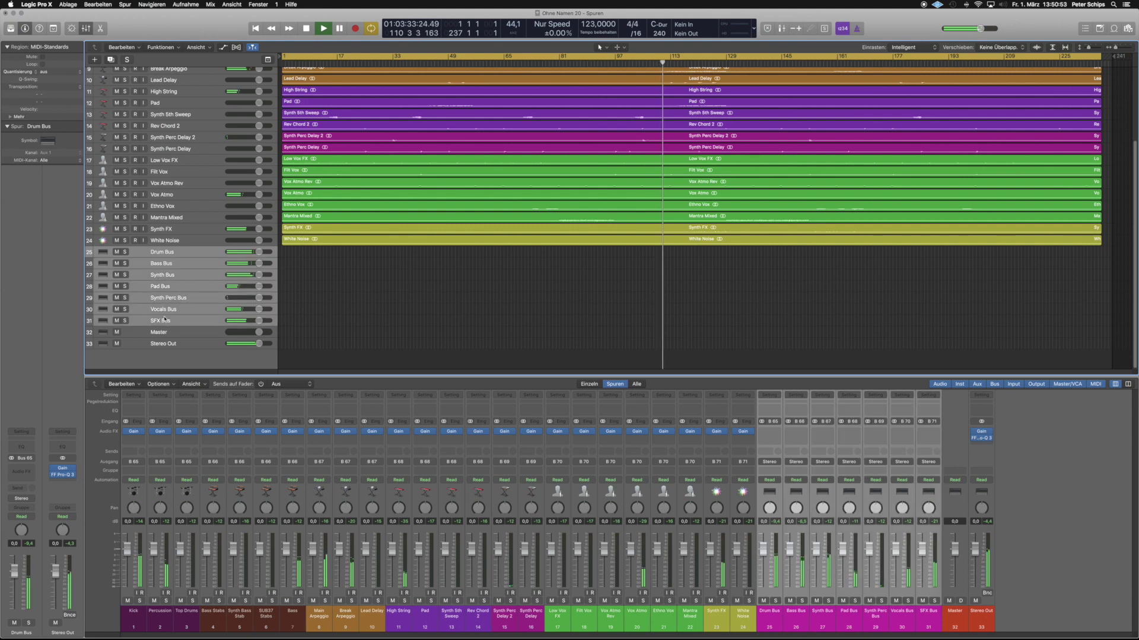
Mark the seven selected bus tracks, Drum Bus through SFX Bus, as hidden with Spur ausblenden.
right_click(175, 261)
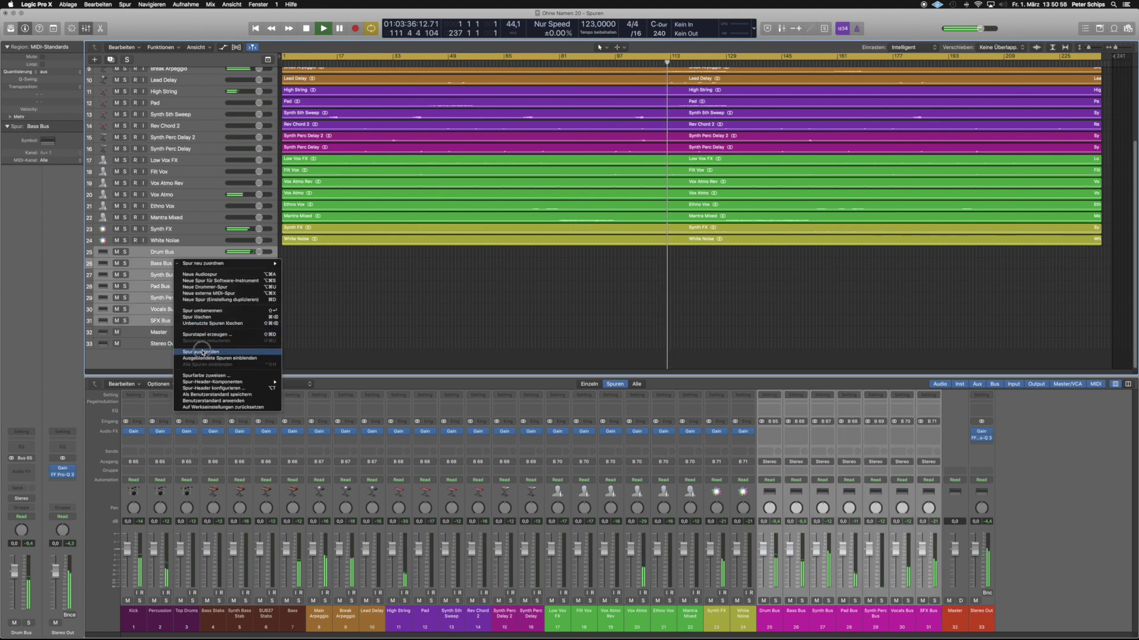
click(202, 352)
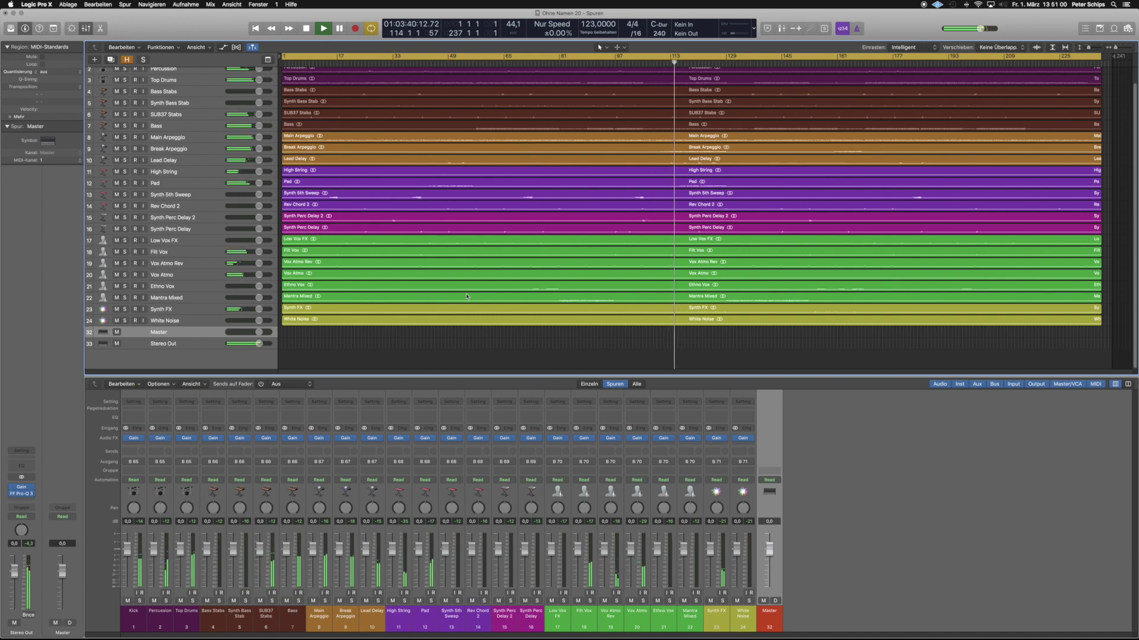
click(861, 478)
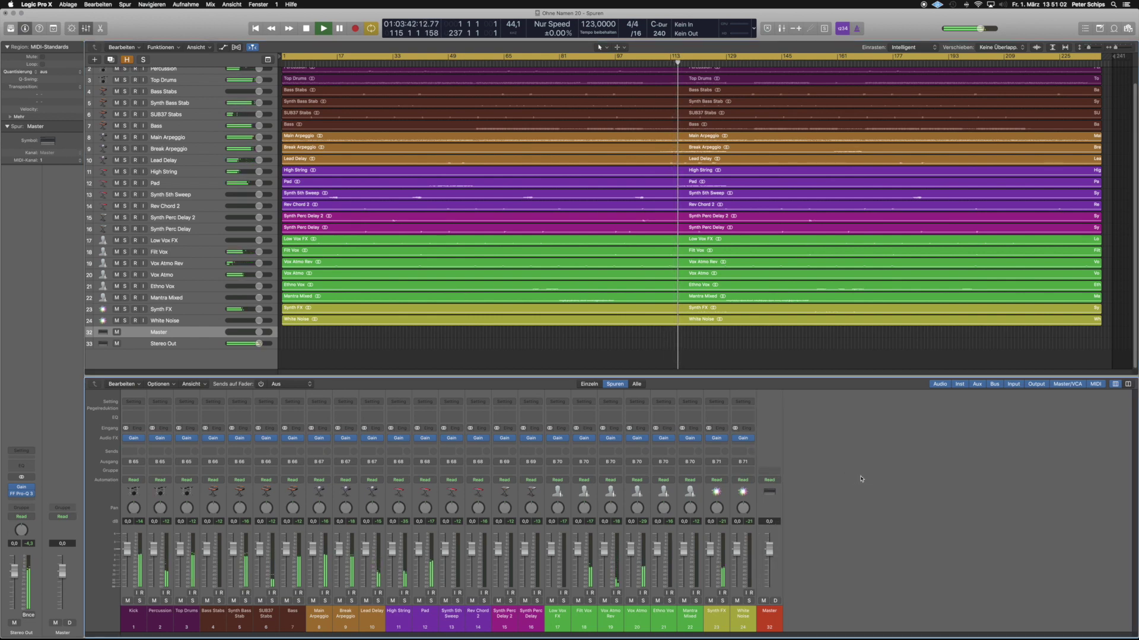
Toggle the track list's H button so the bus tracks disappear, and enlarge the track area to show Percussion.
click(126, 59)
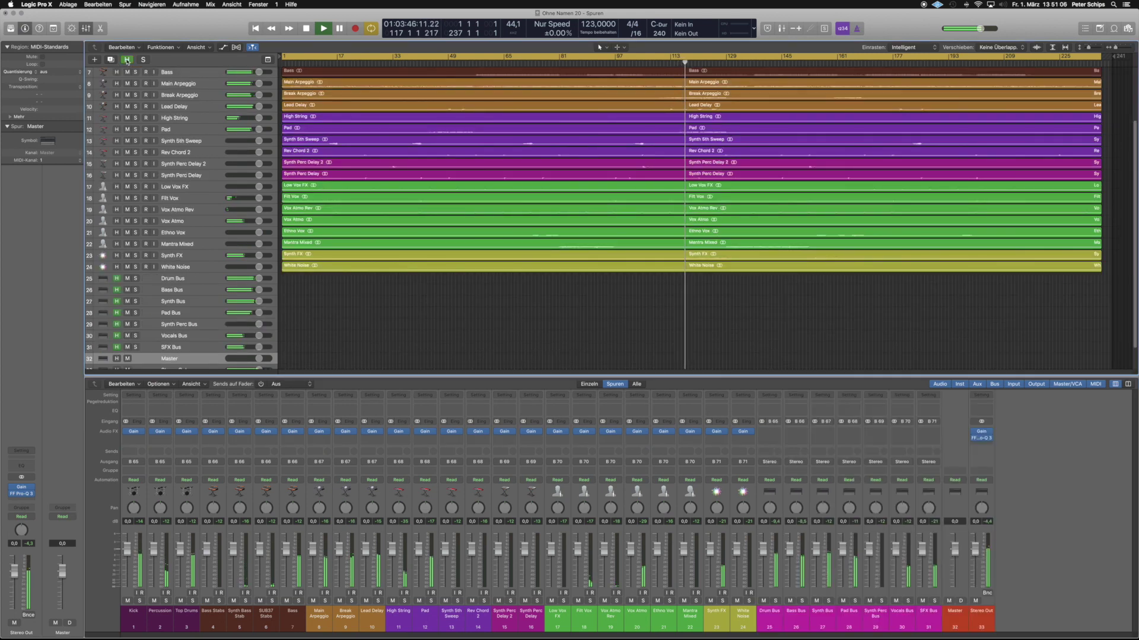
click(127, 59)
click(912, 478)
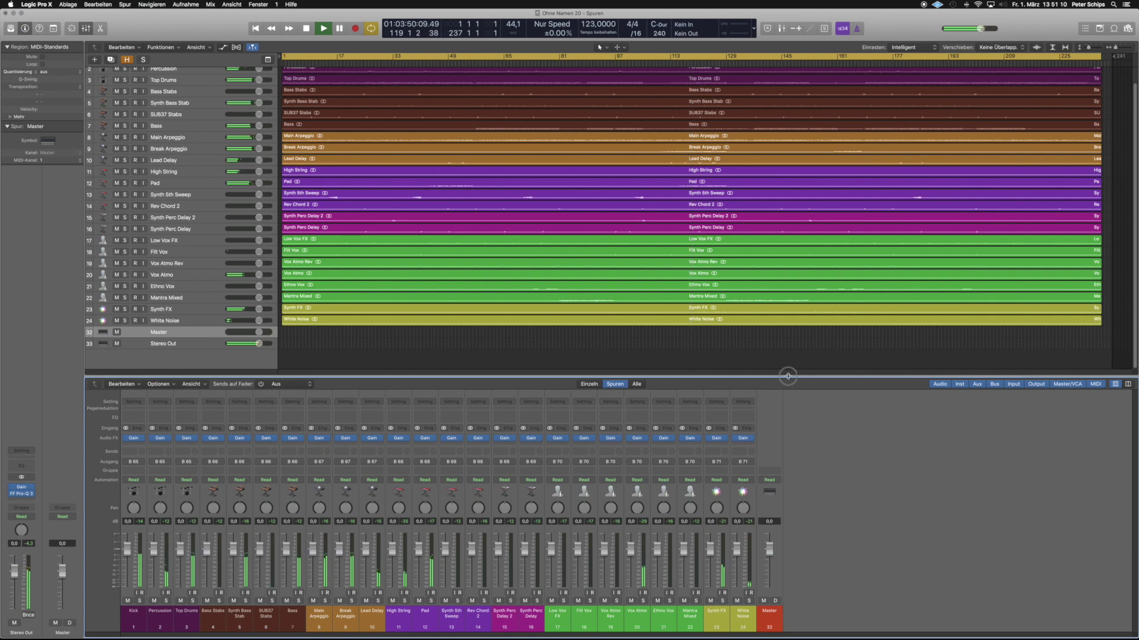
drag(788, 376, 788, 334)
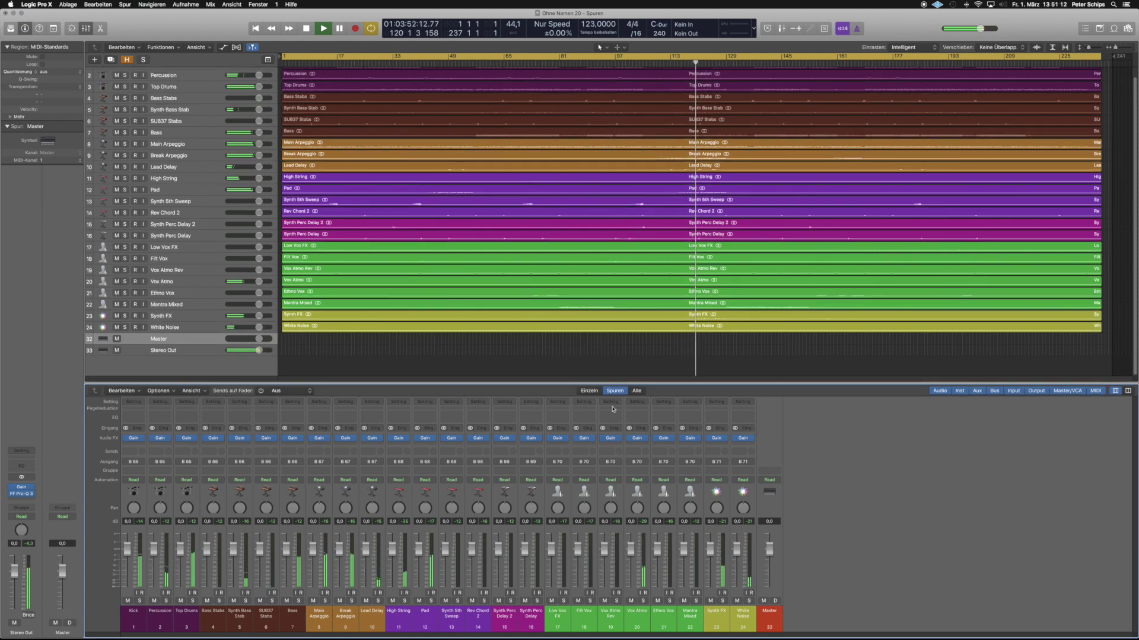
Select Stereo Out, toggle the mixer's Output and Master filters, and switch H off to show hidden tracks 25–31.
click(192, 350)
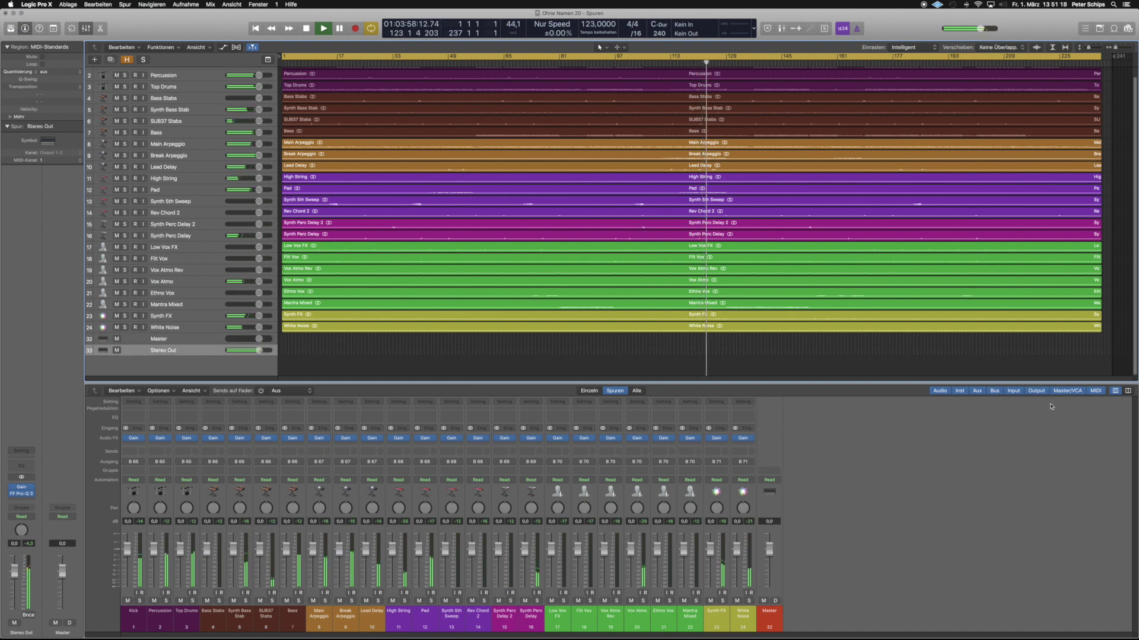
click(1034, 393)
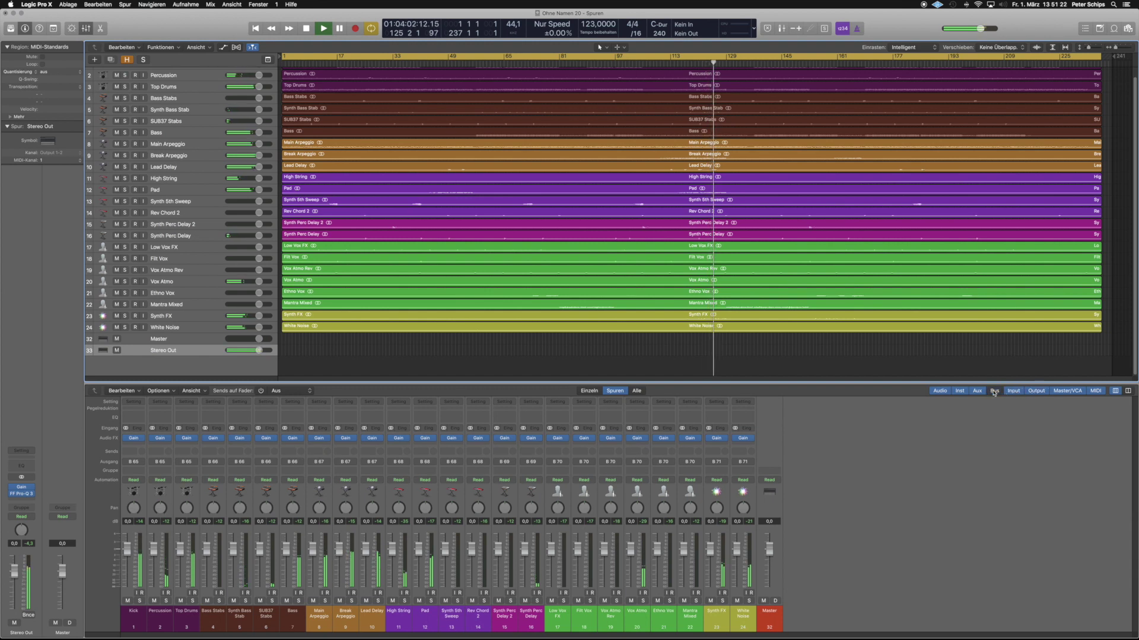
click(1061, 391)
click(1062, 392)
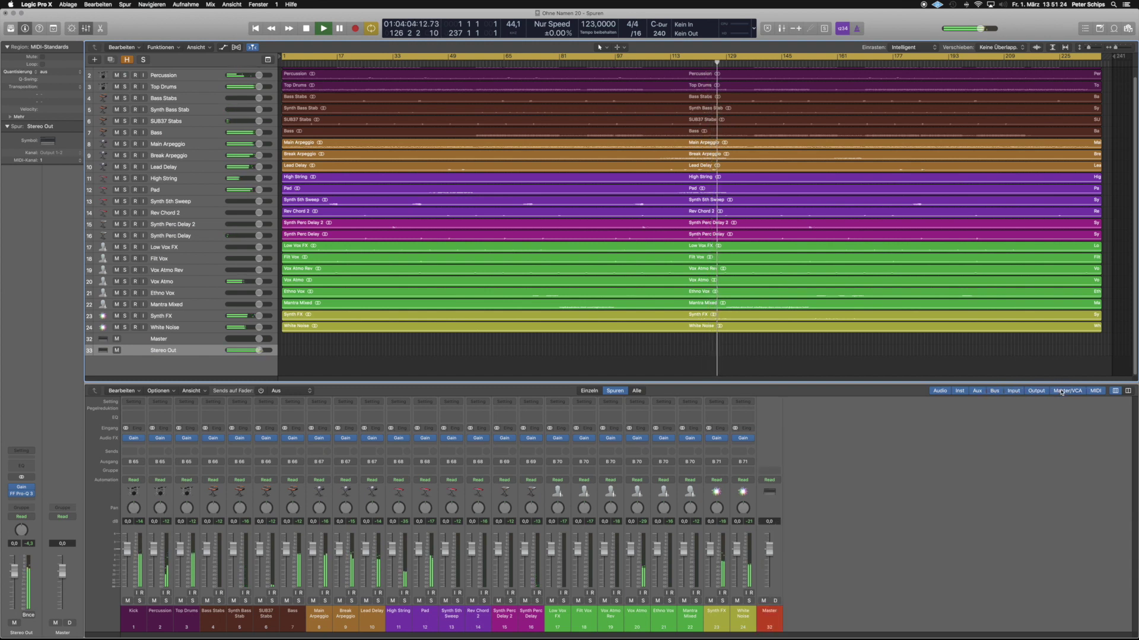
click(126, 60)
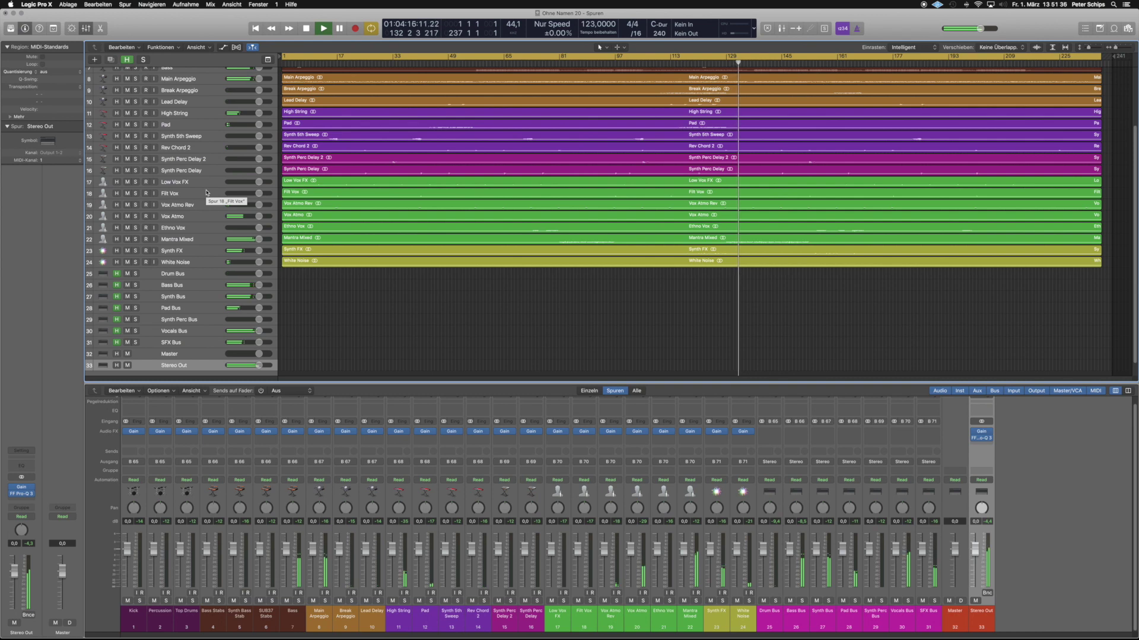
Toggle bus tracks 25–31 hidden and shown with H, leave them hidden, and select the Kick track.
click(127, 60)
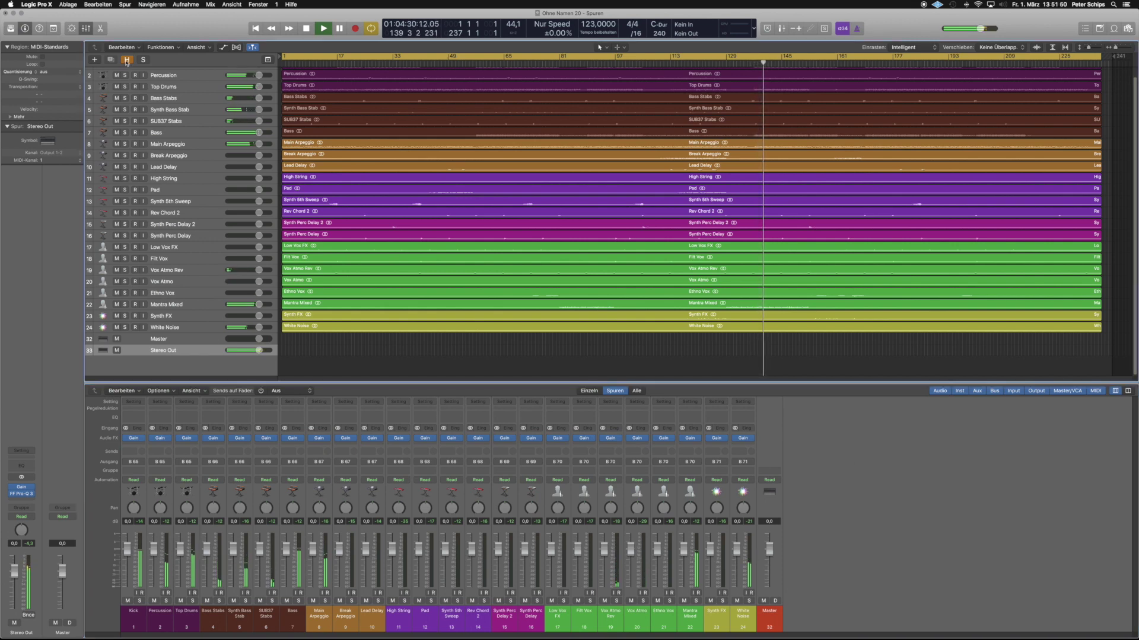
key(h)
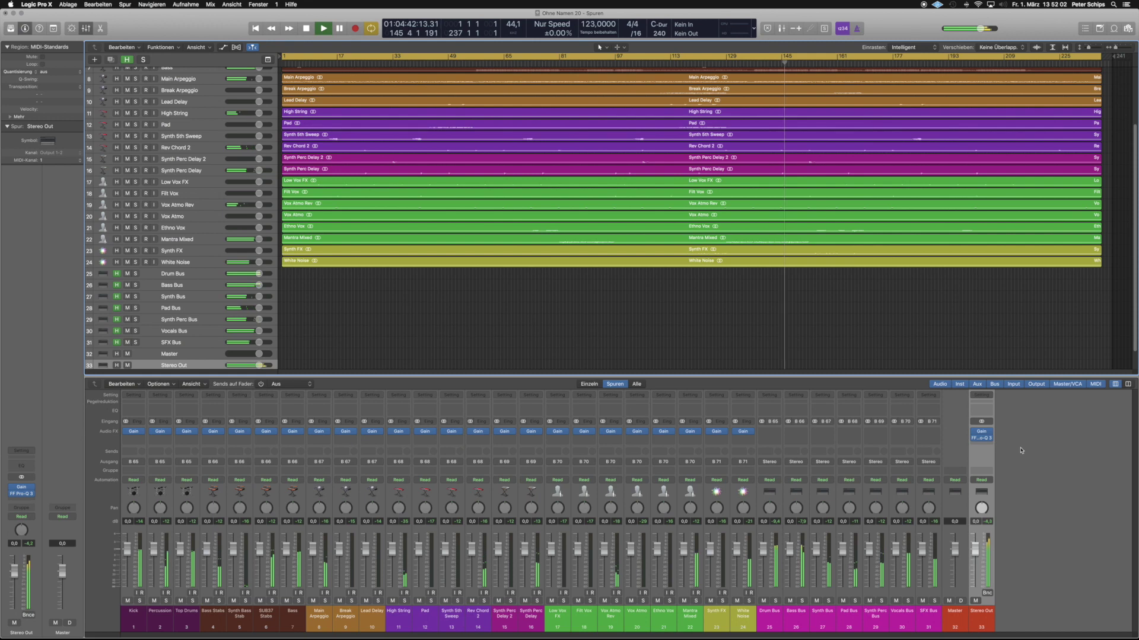
click(1035, 461)
click(126, 60)
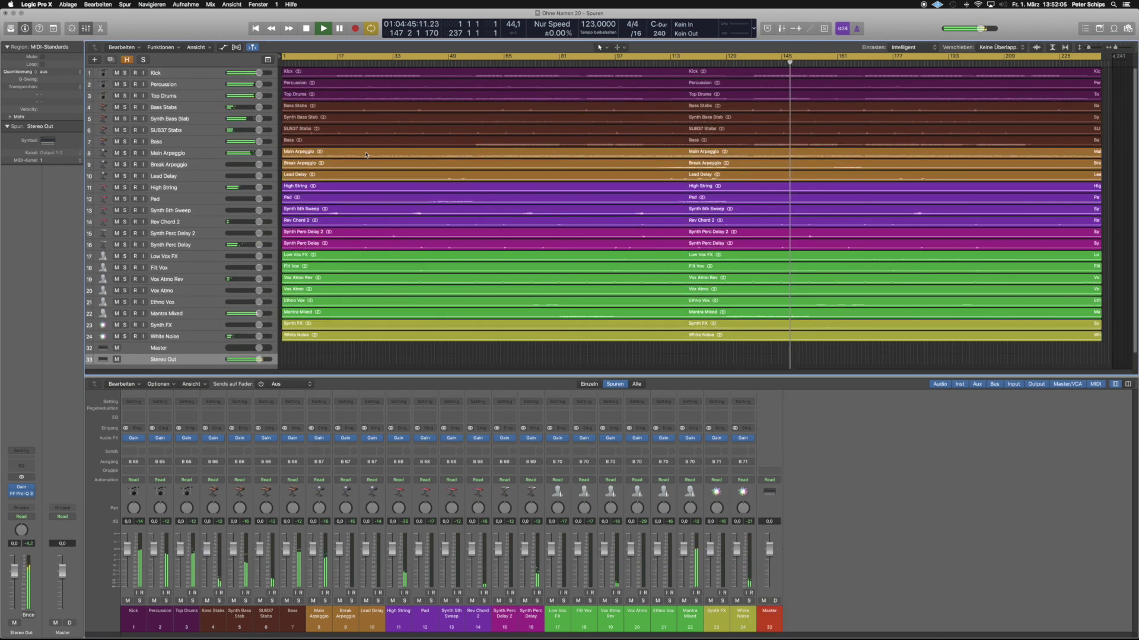
click(204, 74)
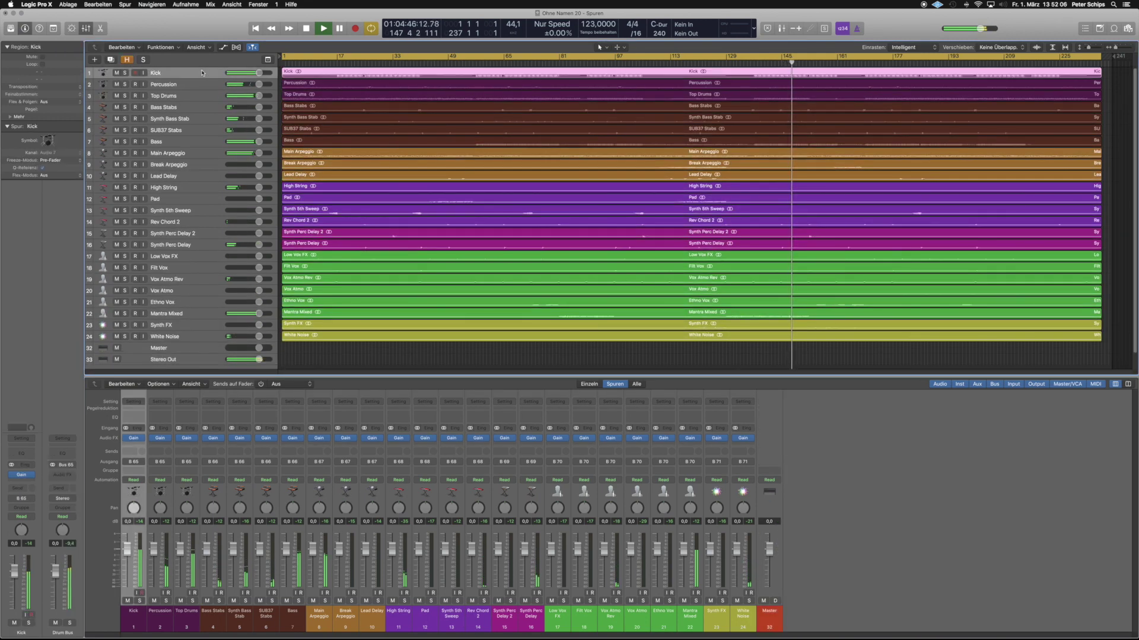
Deselect the Kick region, stop playback with the playhead at the project start, and open the Ablage menu.
click(862, 450)
click(867, 363)
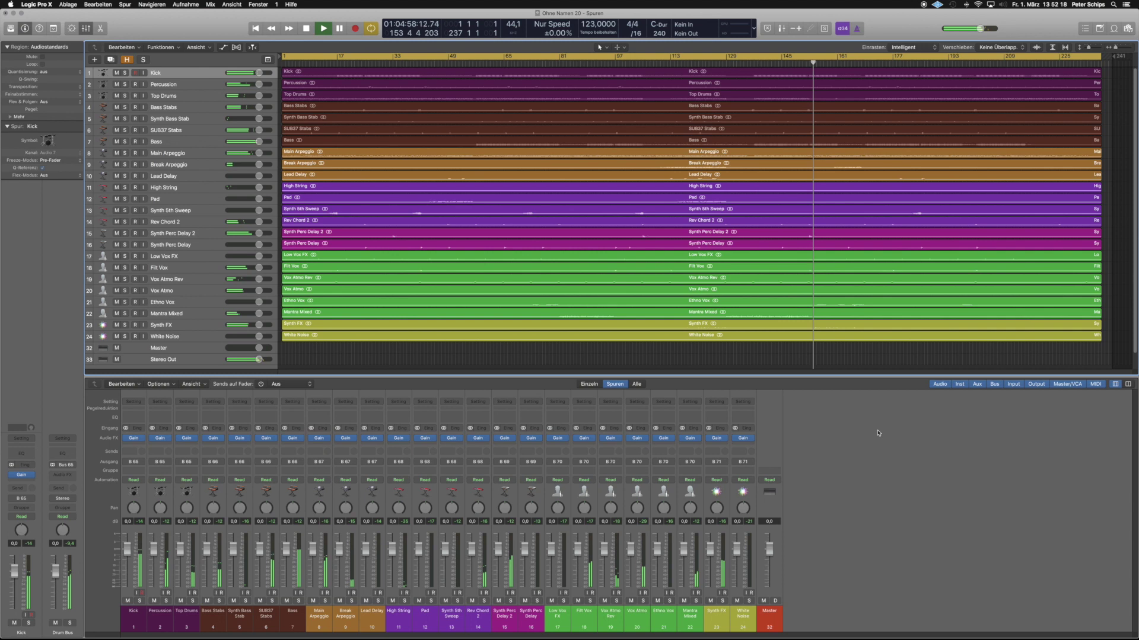
click(305, 28)
click(256, 28)
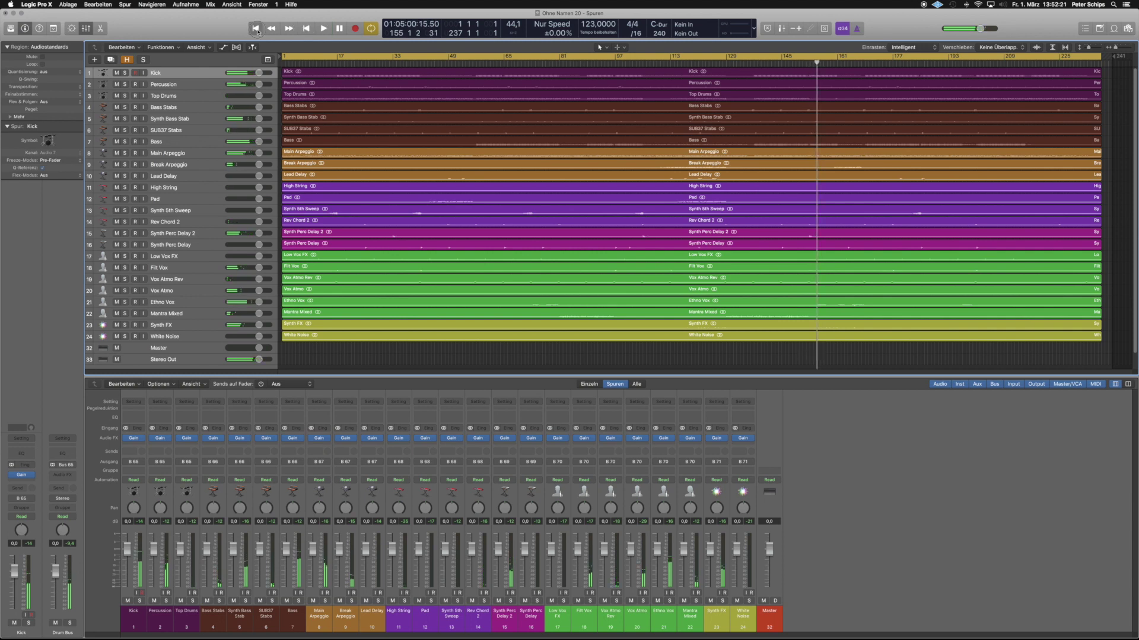
click(68, 4)
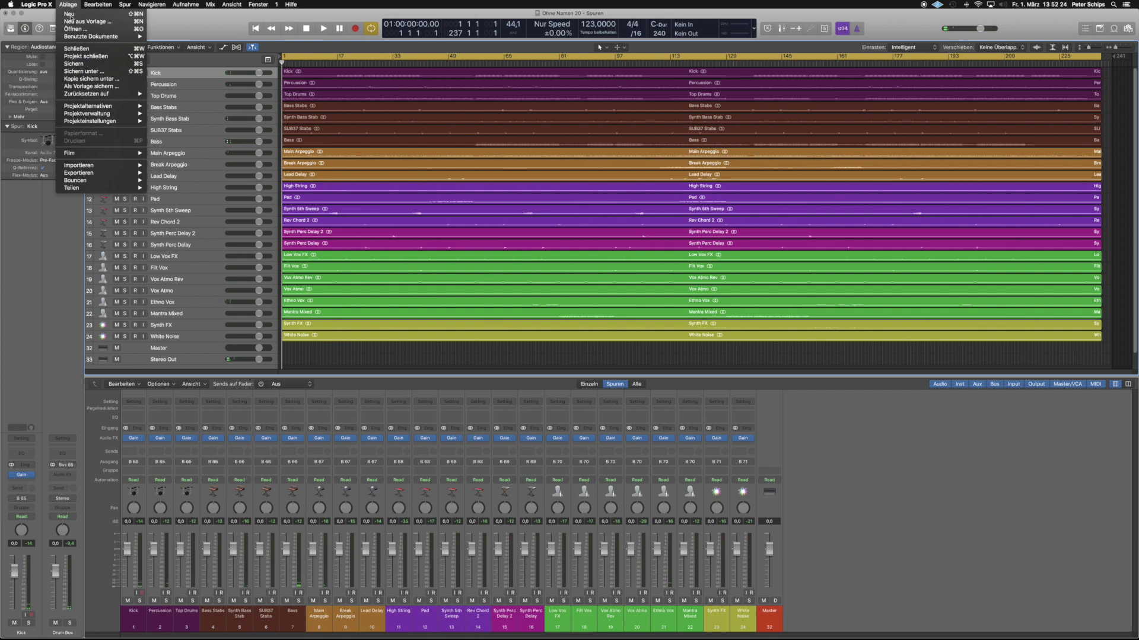
Save as 'Ananda Audio Mix X001' in a project folder on Schreibtisch (Desktop) with Sichern unter, then hide Logic.
click(83, 72)
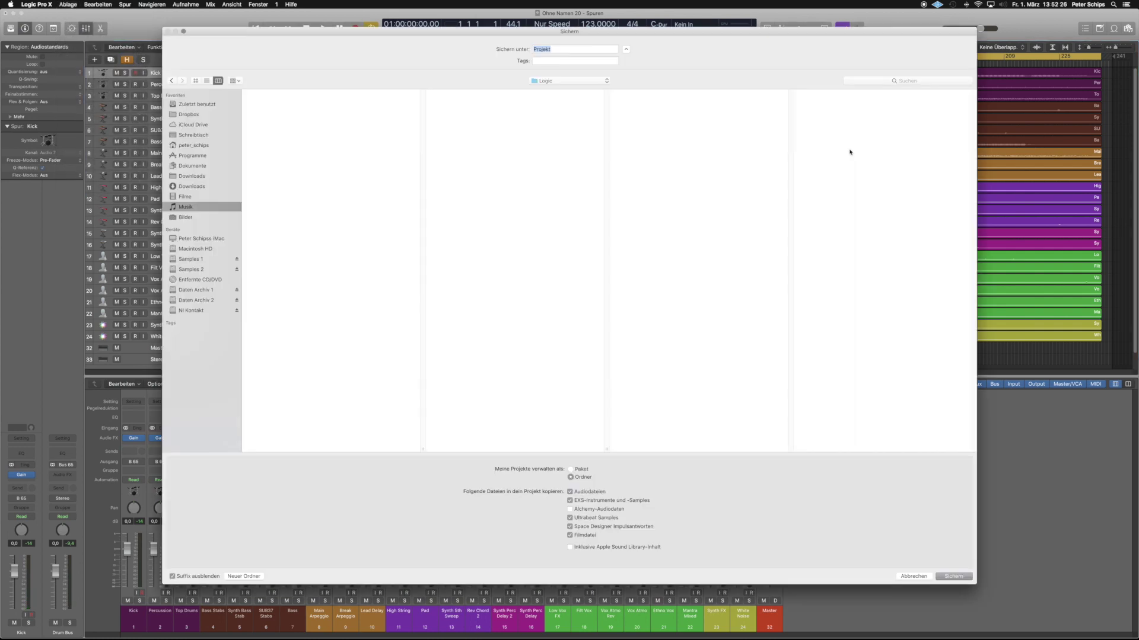
click(220, 135)
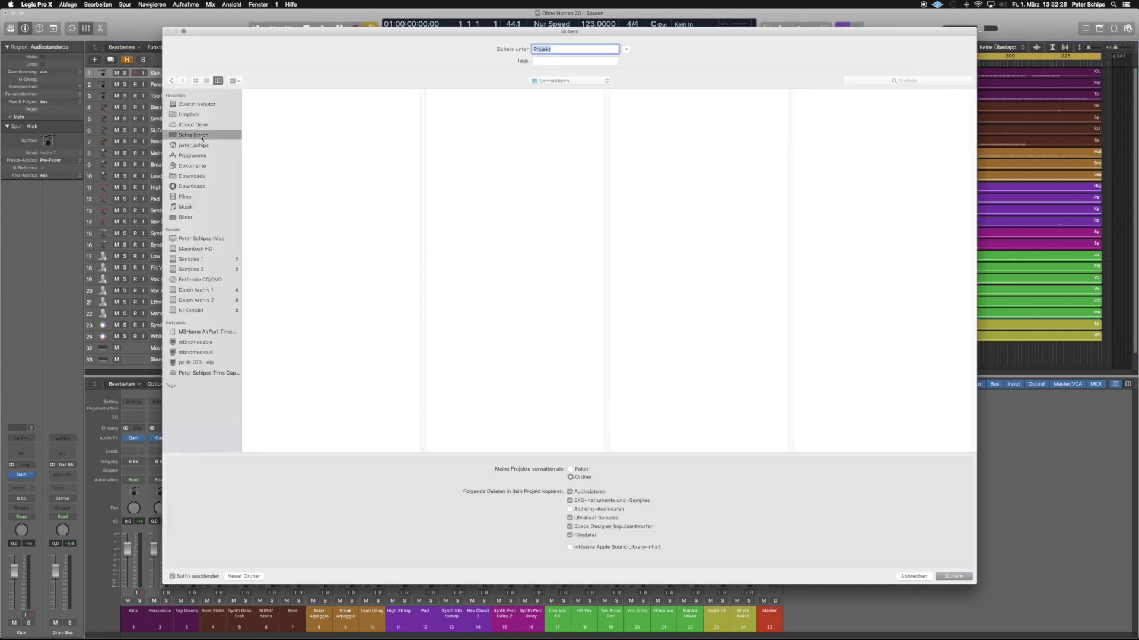
scroll(362, 240, down, 5)
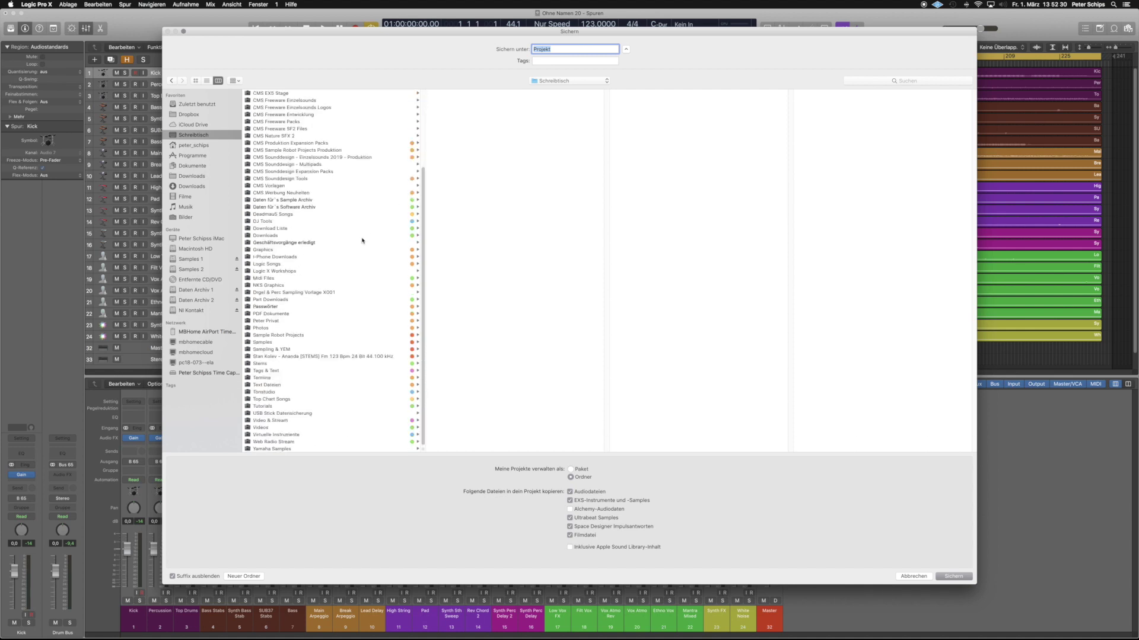
click(304, 357)
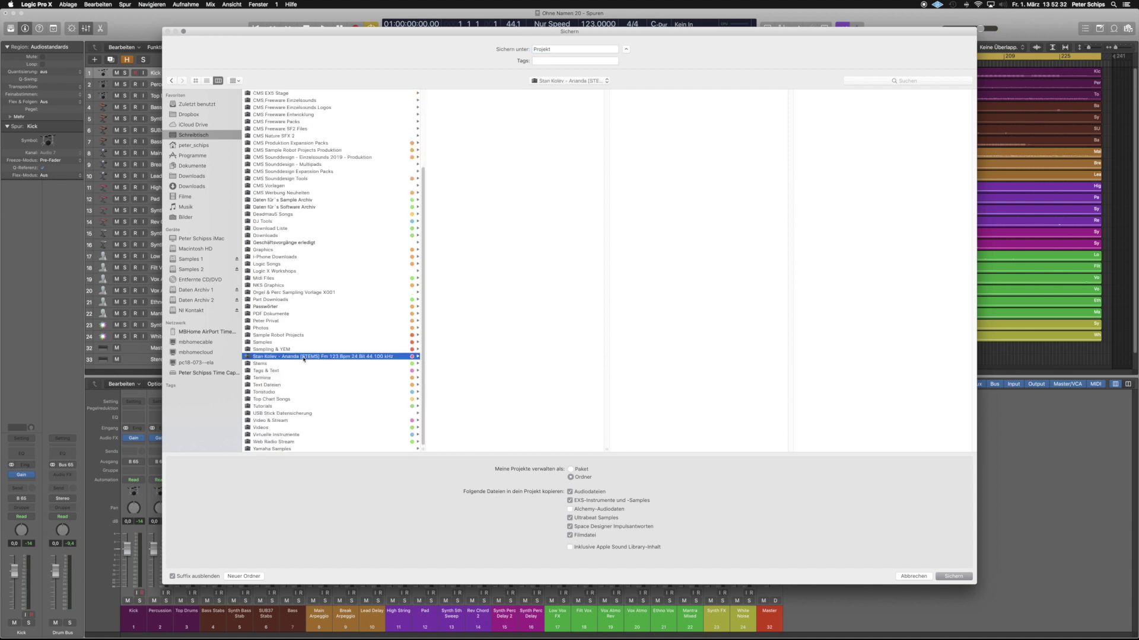
double_click(554, 50)
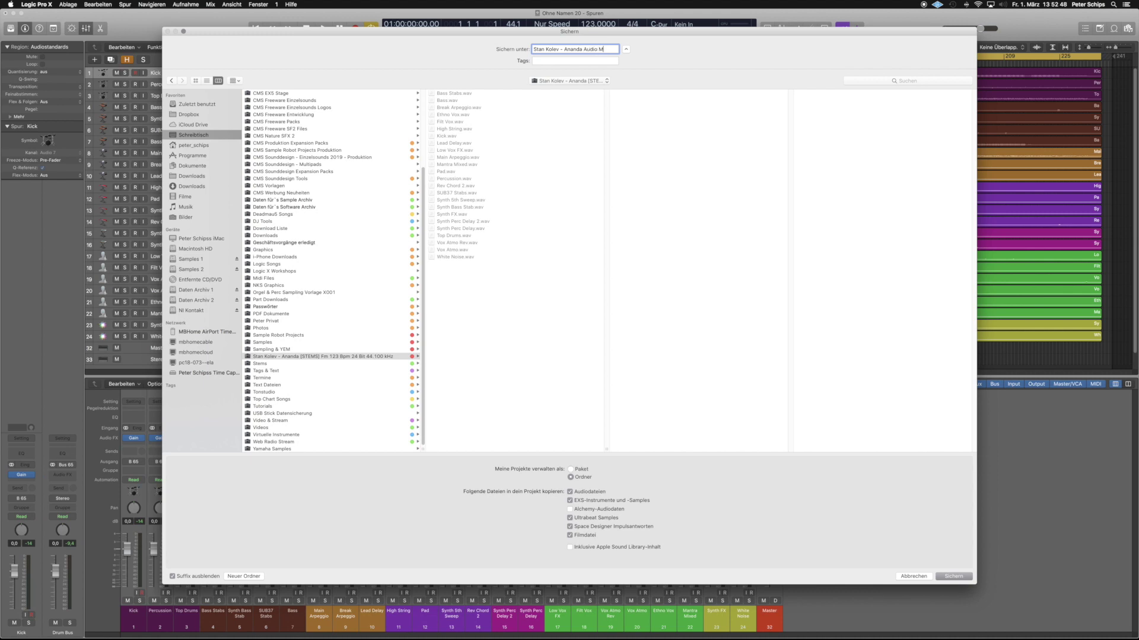
text(1)
click(193, 135)
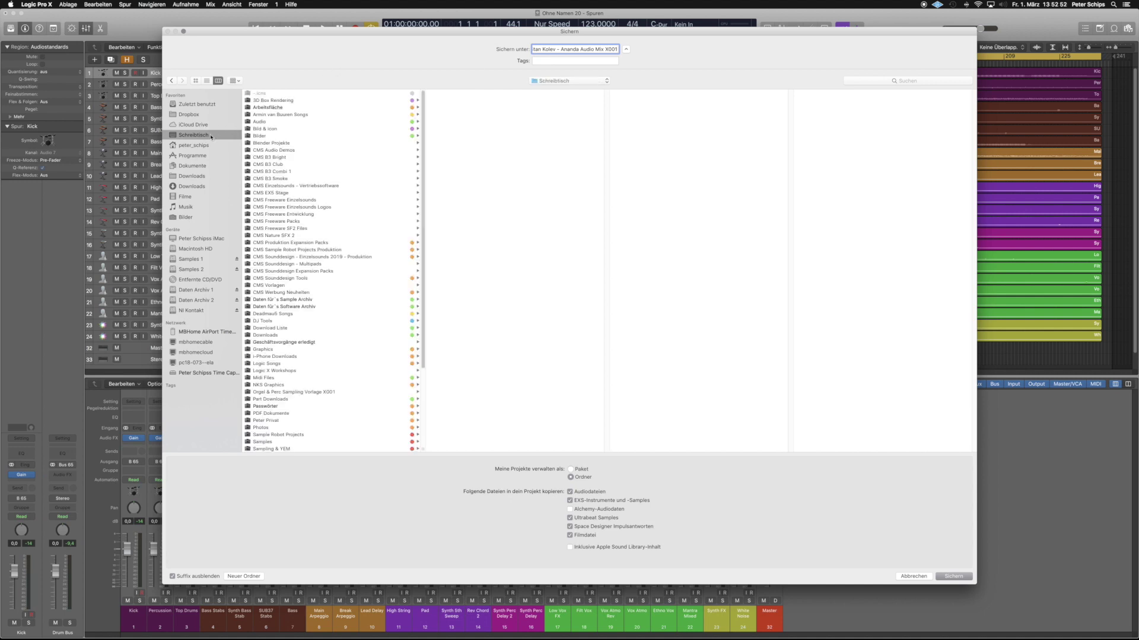
click(947, 577)
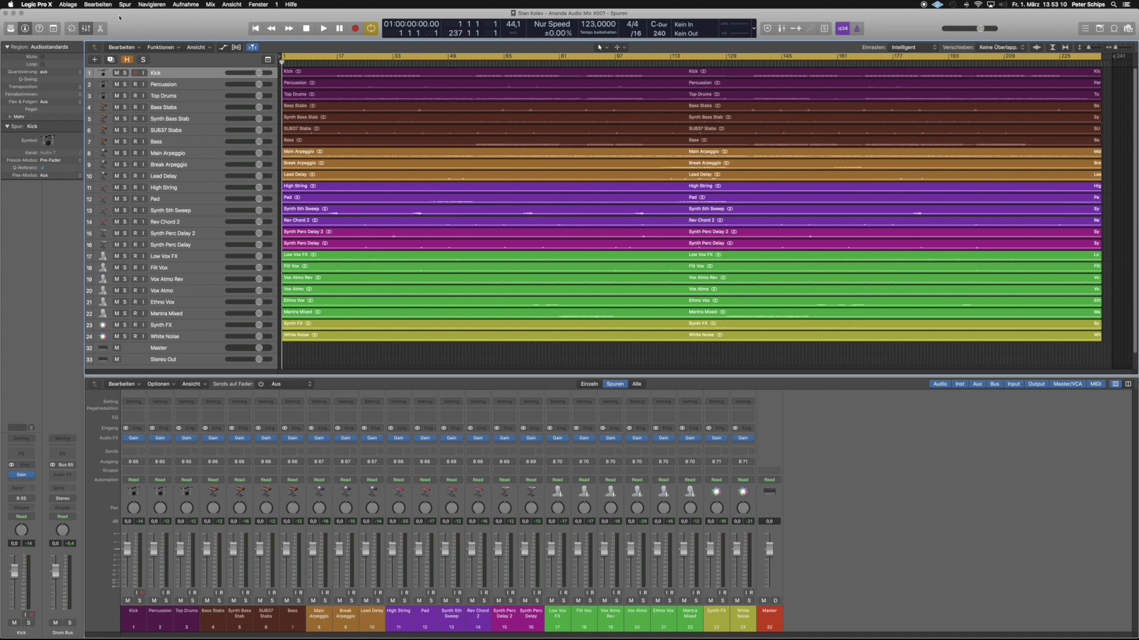
click(50, 3)
click(59, 130)
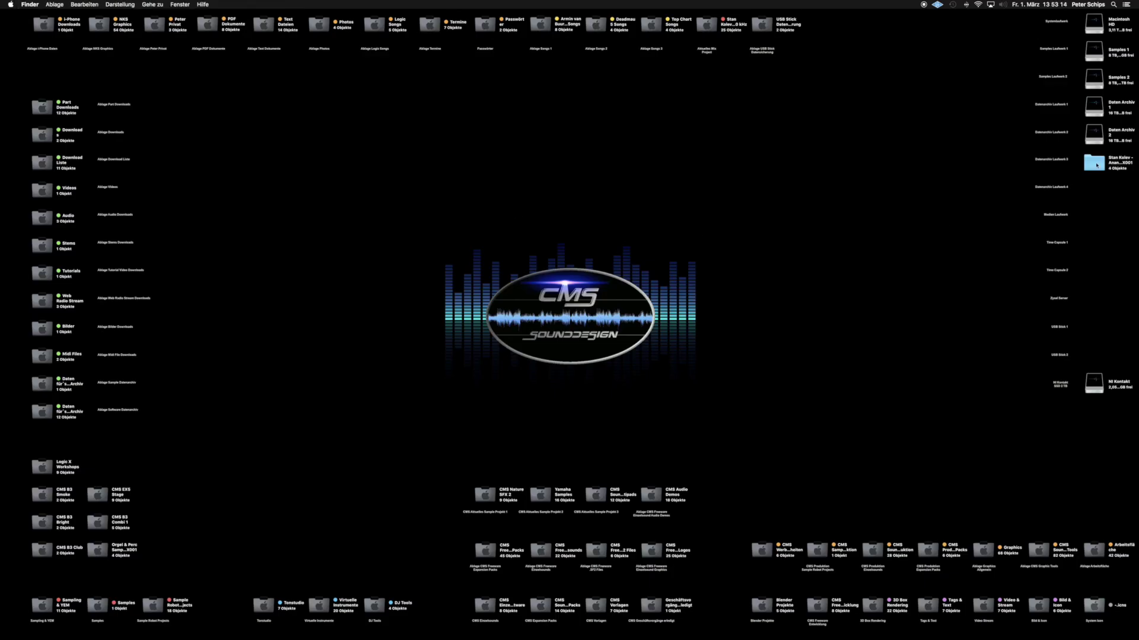
Move the Ananda Audio Mix X001 folder beside the stems folder and apply the dark .icns icon in its Info window.
drag(1096, 165, 707, 68)
right_click(720, 89)
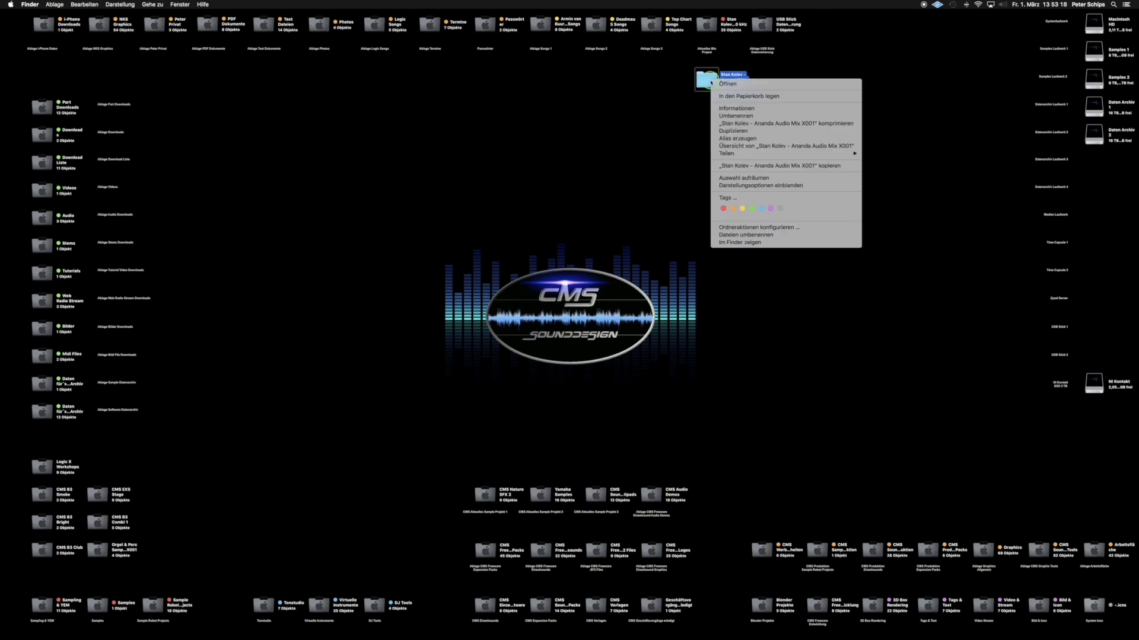
click(750, 109)
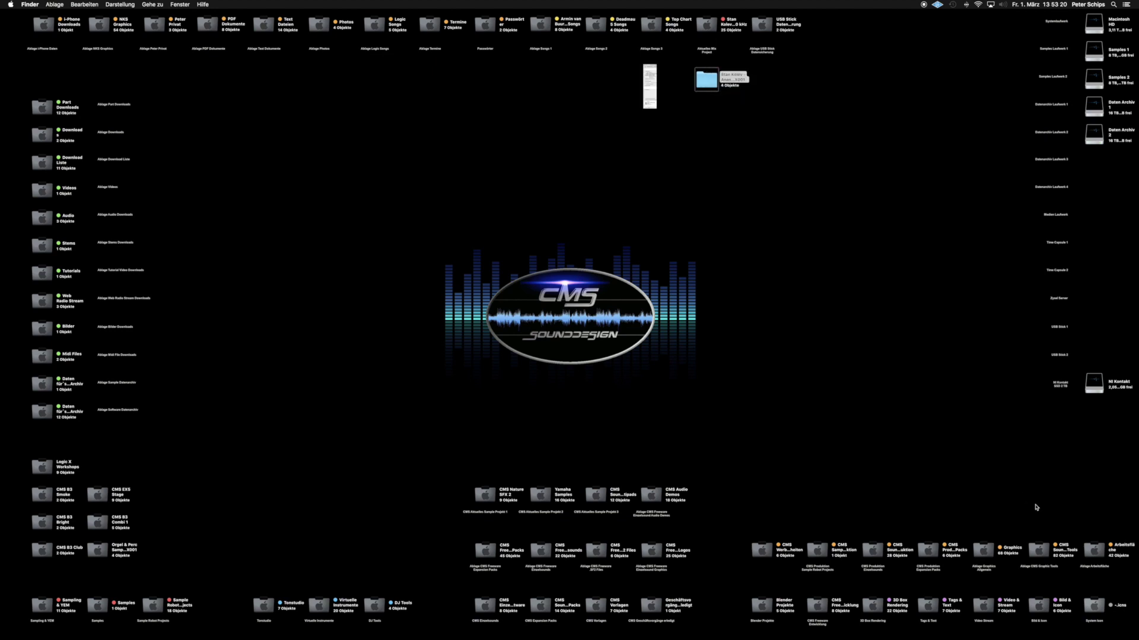
drag(1094, 605, 18, 58)
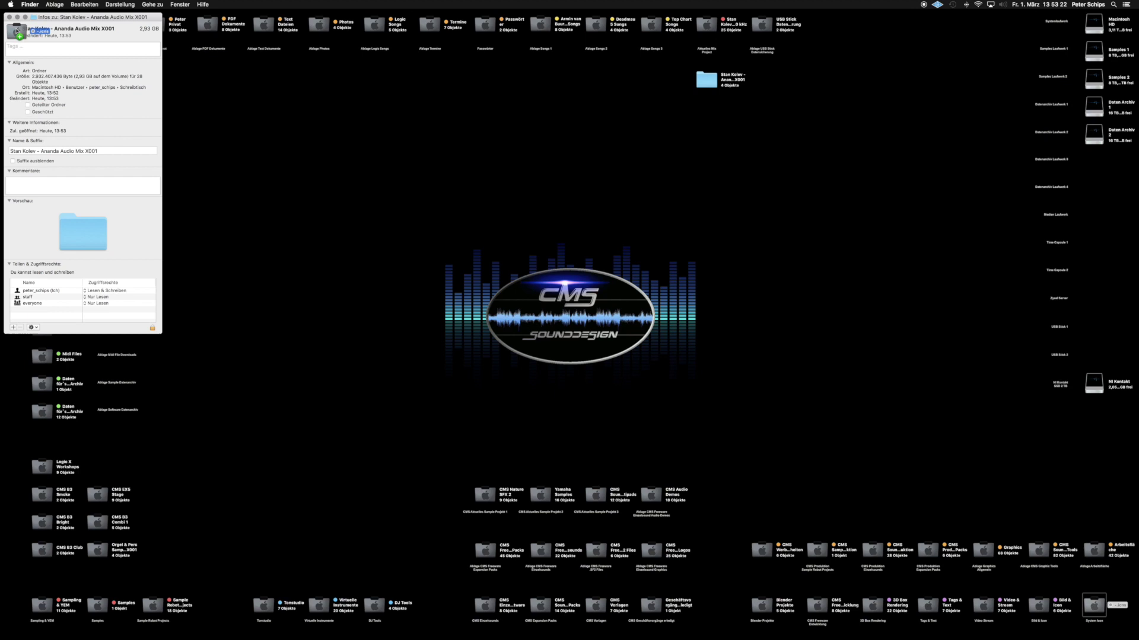
click(9, 17)
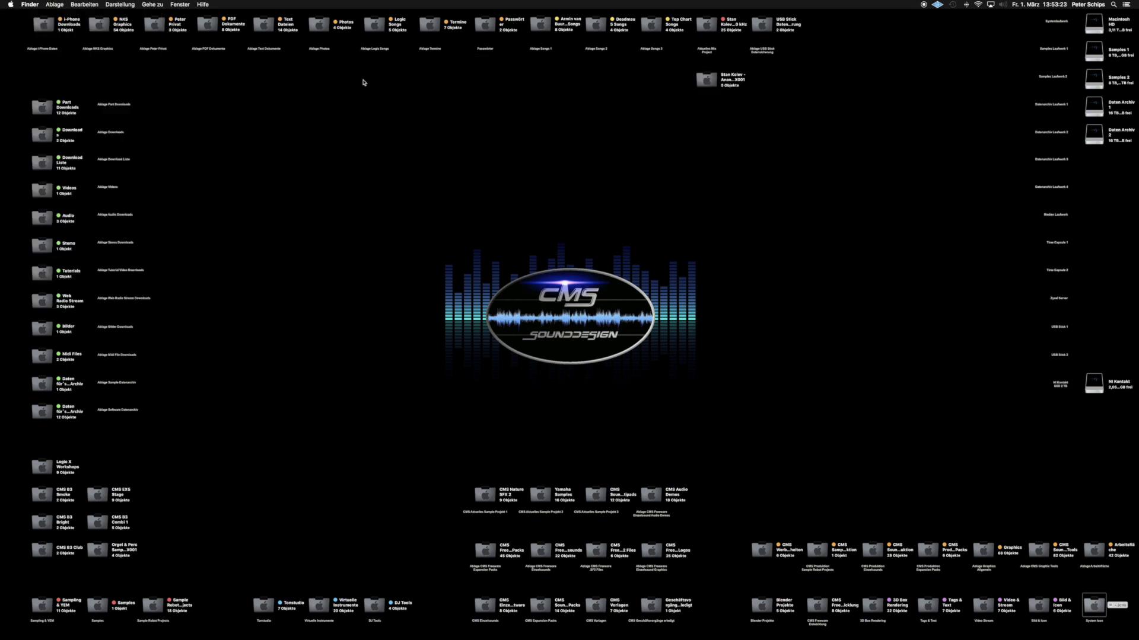
click(713, 82)
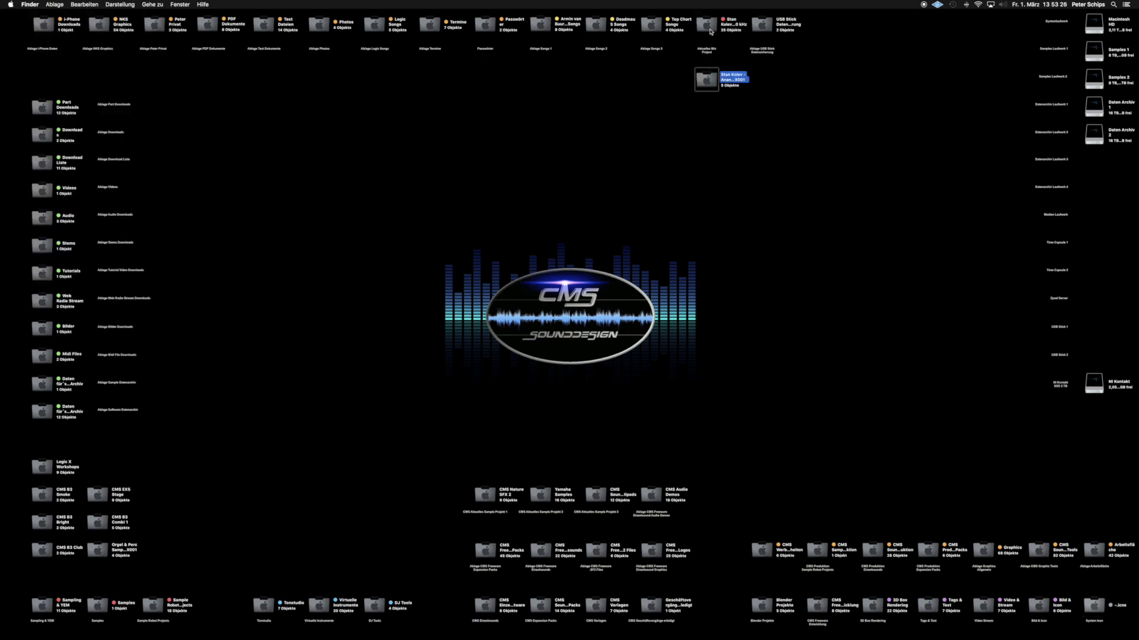
Open the Ananda stems folder in icon view, arranged by kind (Art).
double_click(710, 30)
scroll(400, 340, down, 2)
click(277, 151)
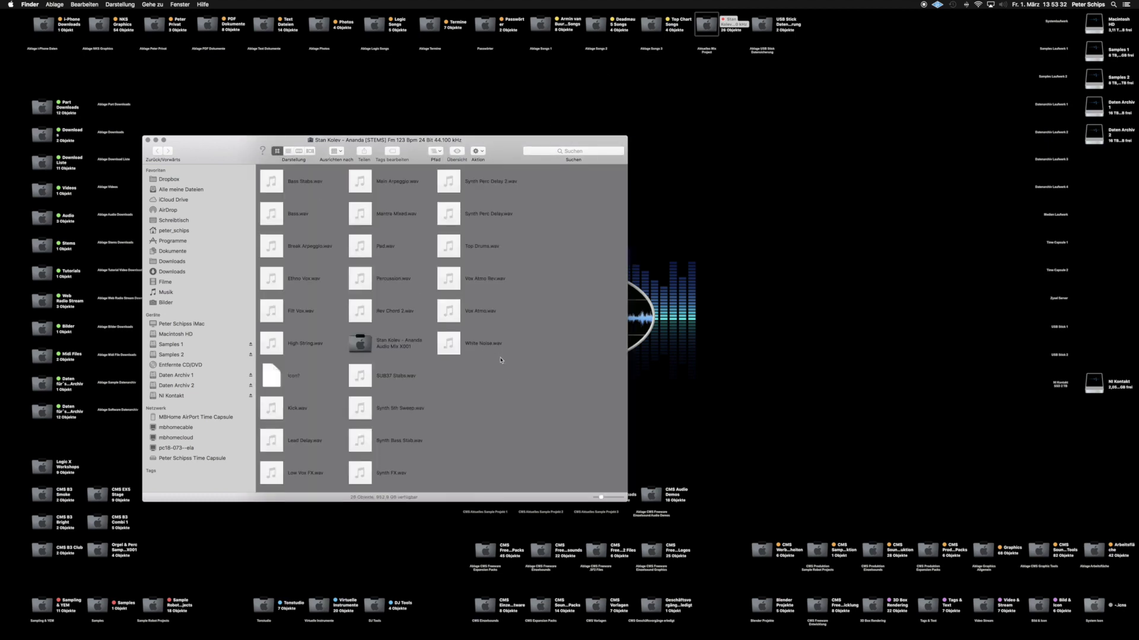
click(337, 151)
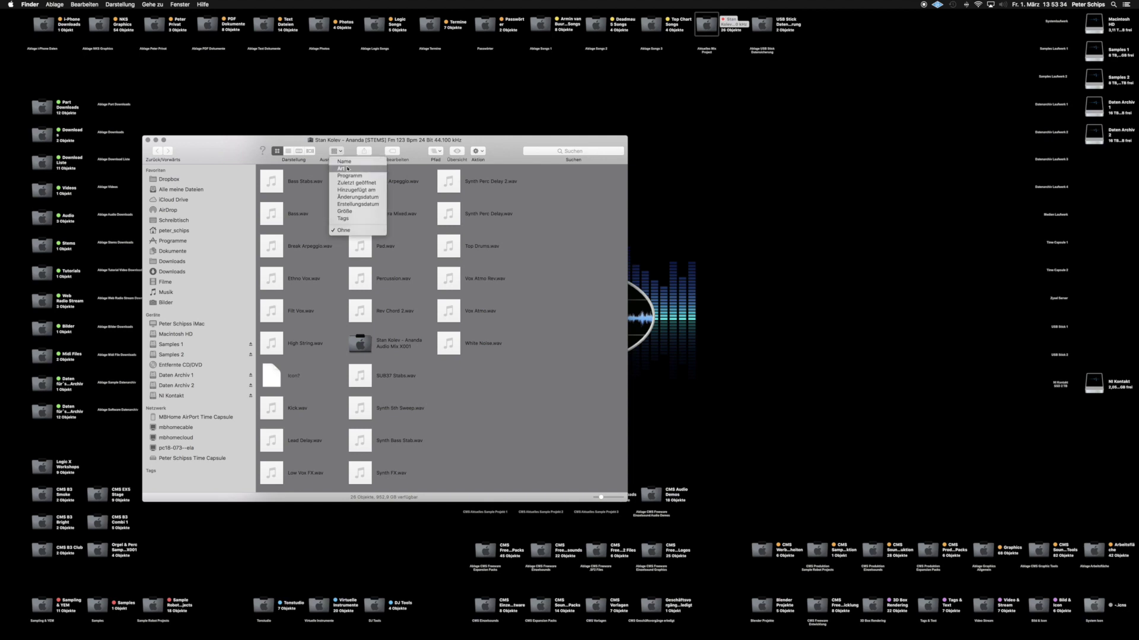
click(347, 169)
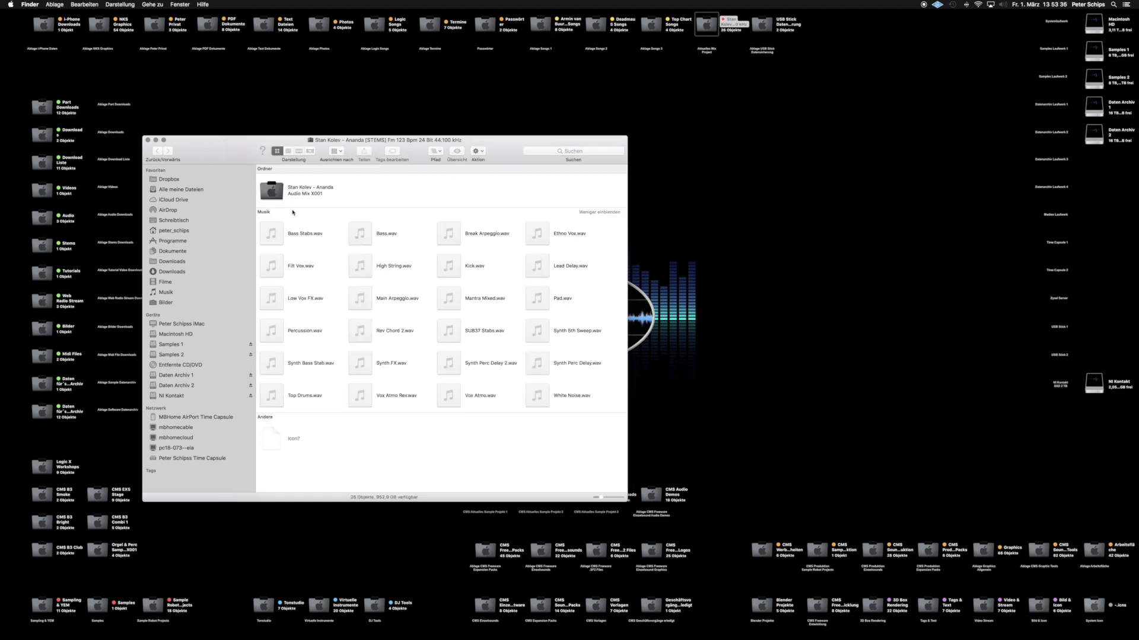
Tag all 24 WAV stems red, then close the stems folder window.
drag(278, 215, 611, 403)
right_click(537, 363)
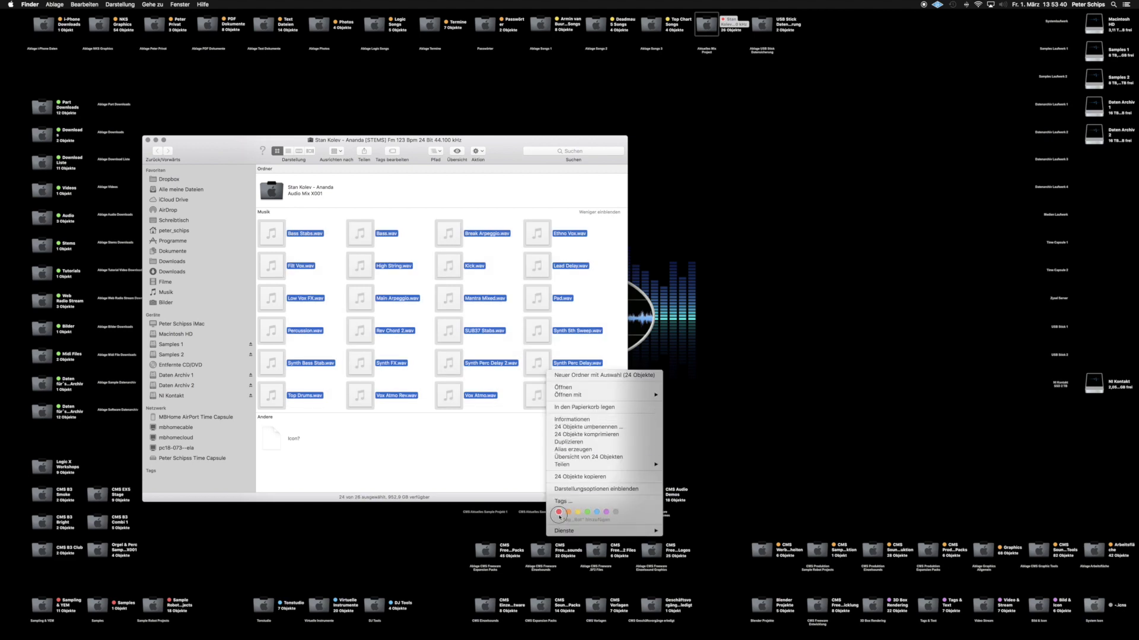
click(558, 513)
click(505, 444)
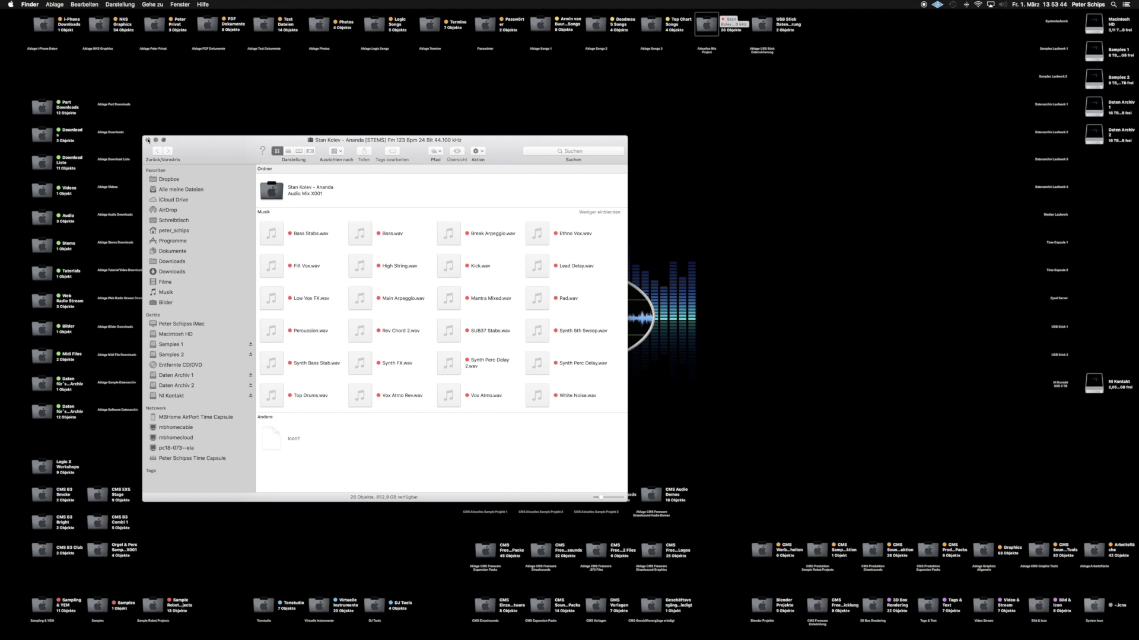
click(148, 140)
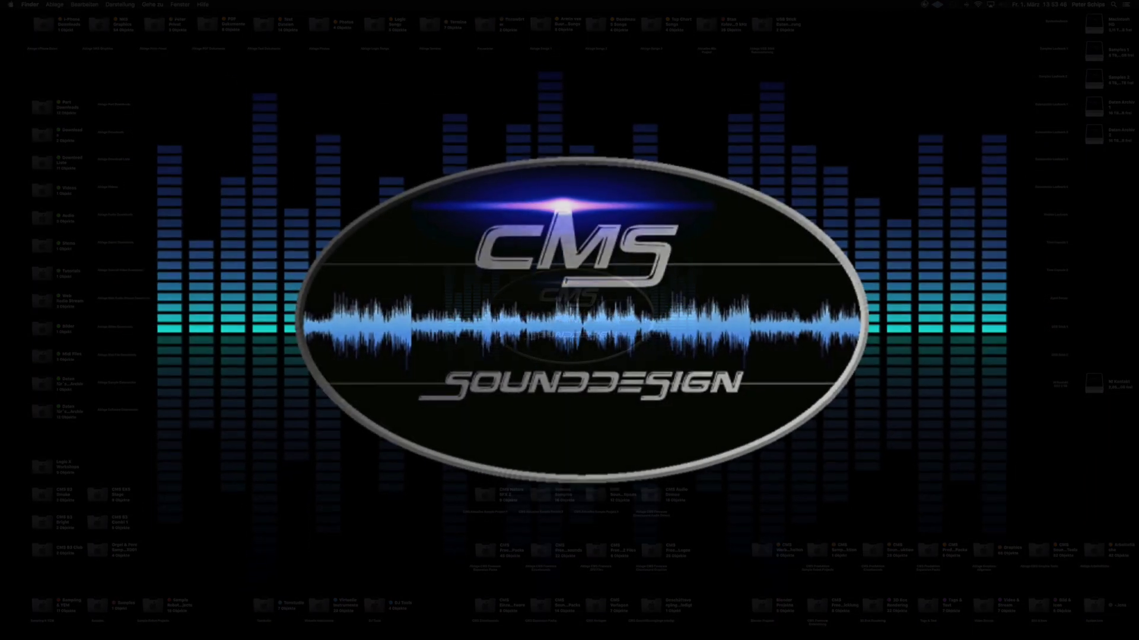